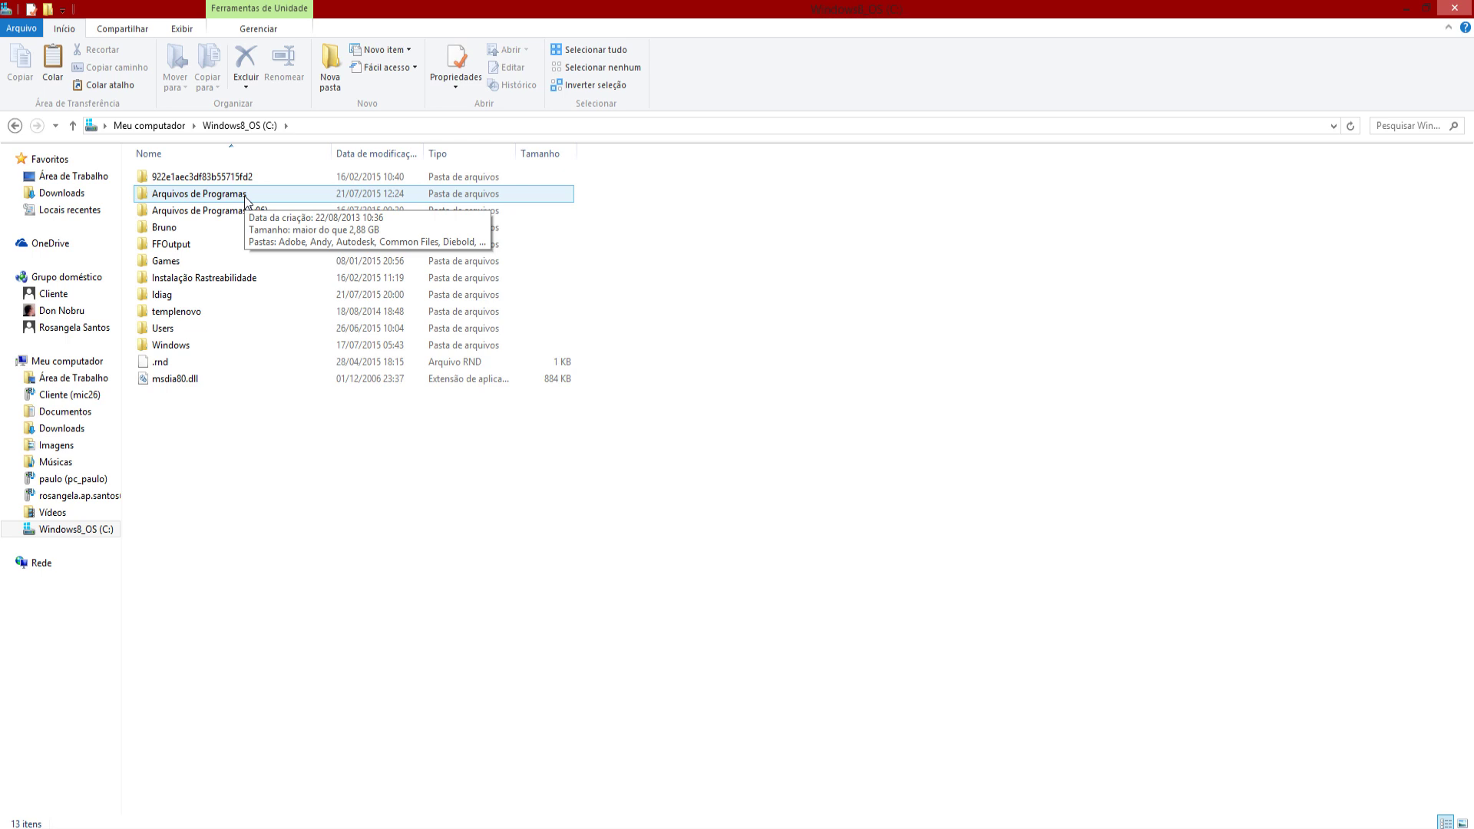
Go to the Autodesk\3ds Max 2010 folder inside Arquivos de Programas on drive C.
double_click(244, 195)
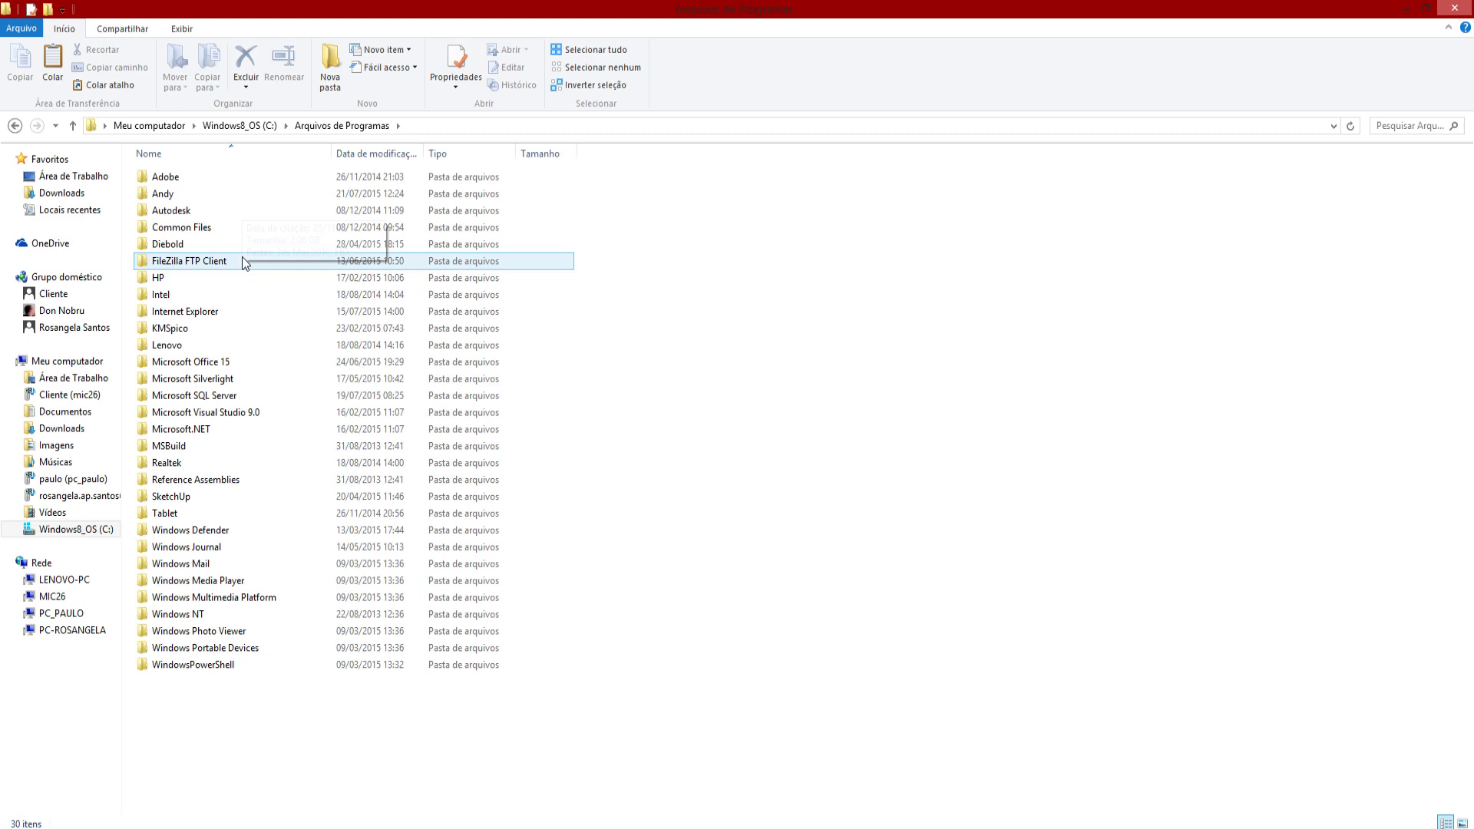
click(204, 212)
double_click(204, 212)
double_click(204, 175)
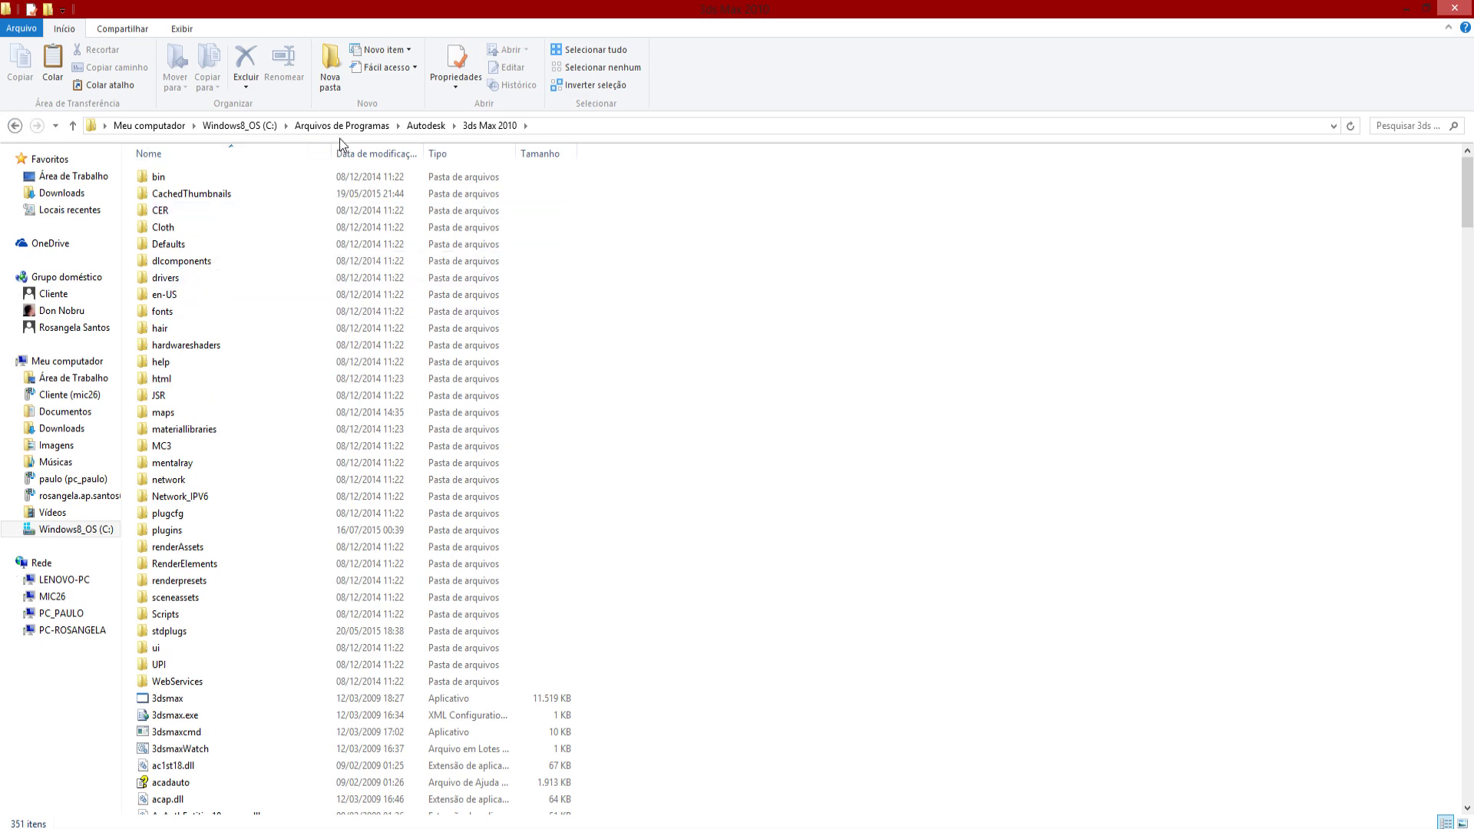
click(14, 125)
click(15, 125)
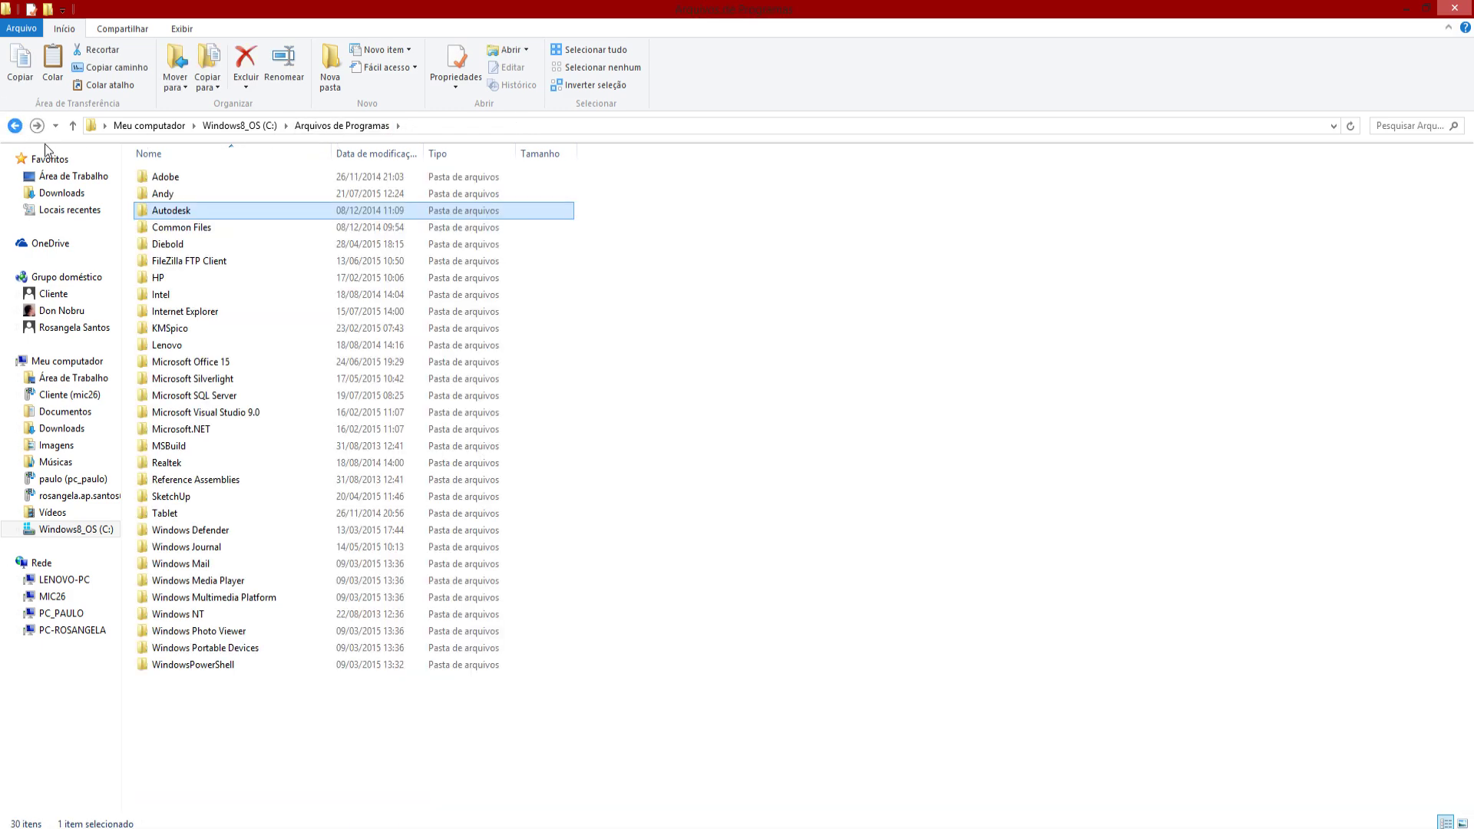
double_click(184, 211)
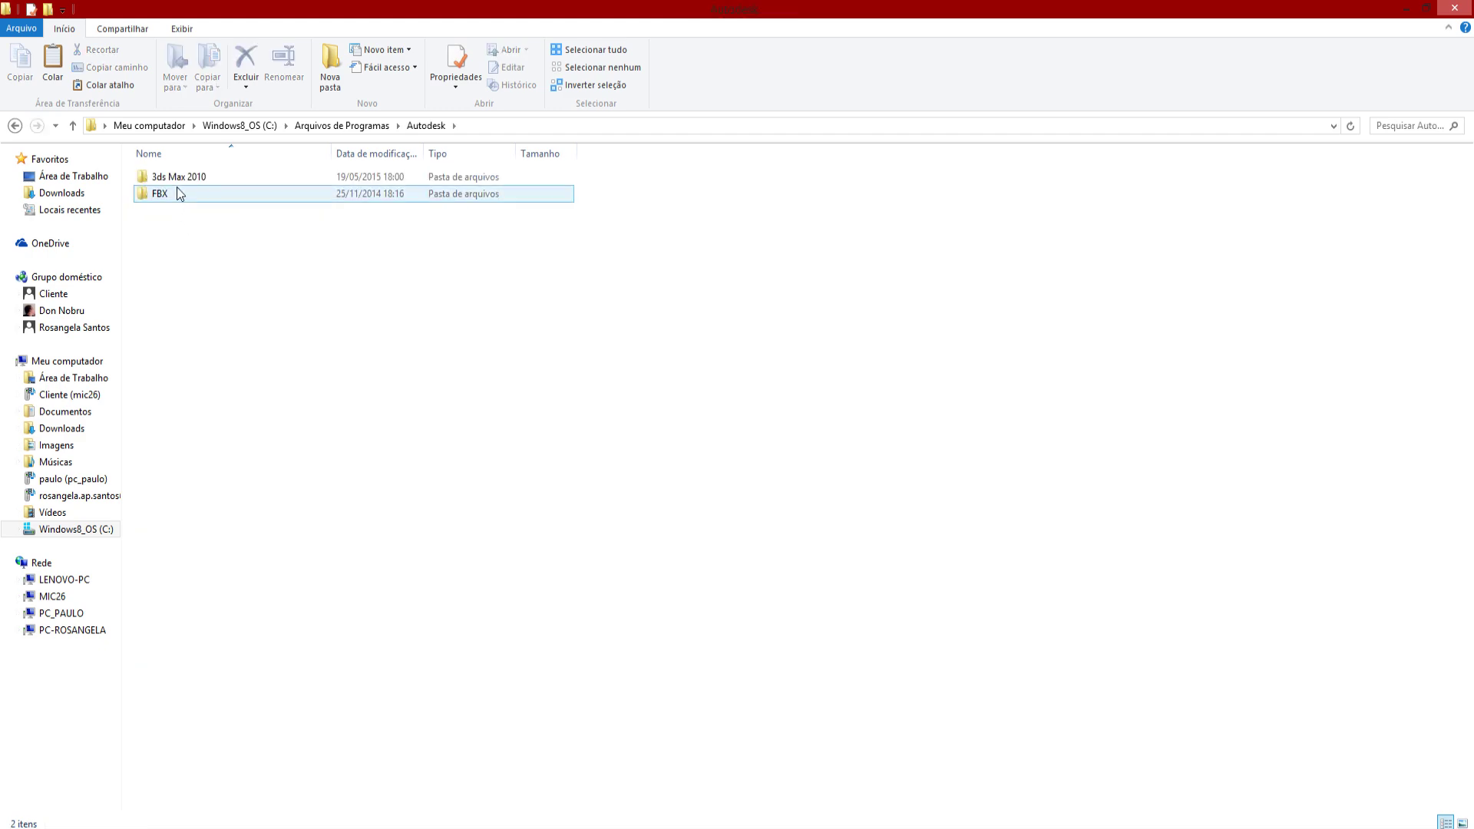
double_click(192, 176)
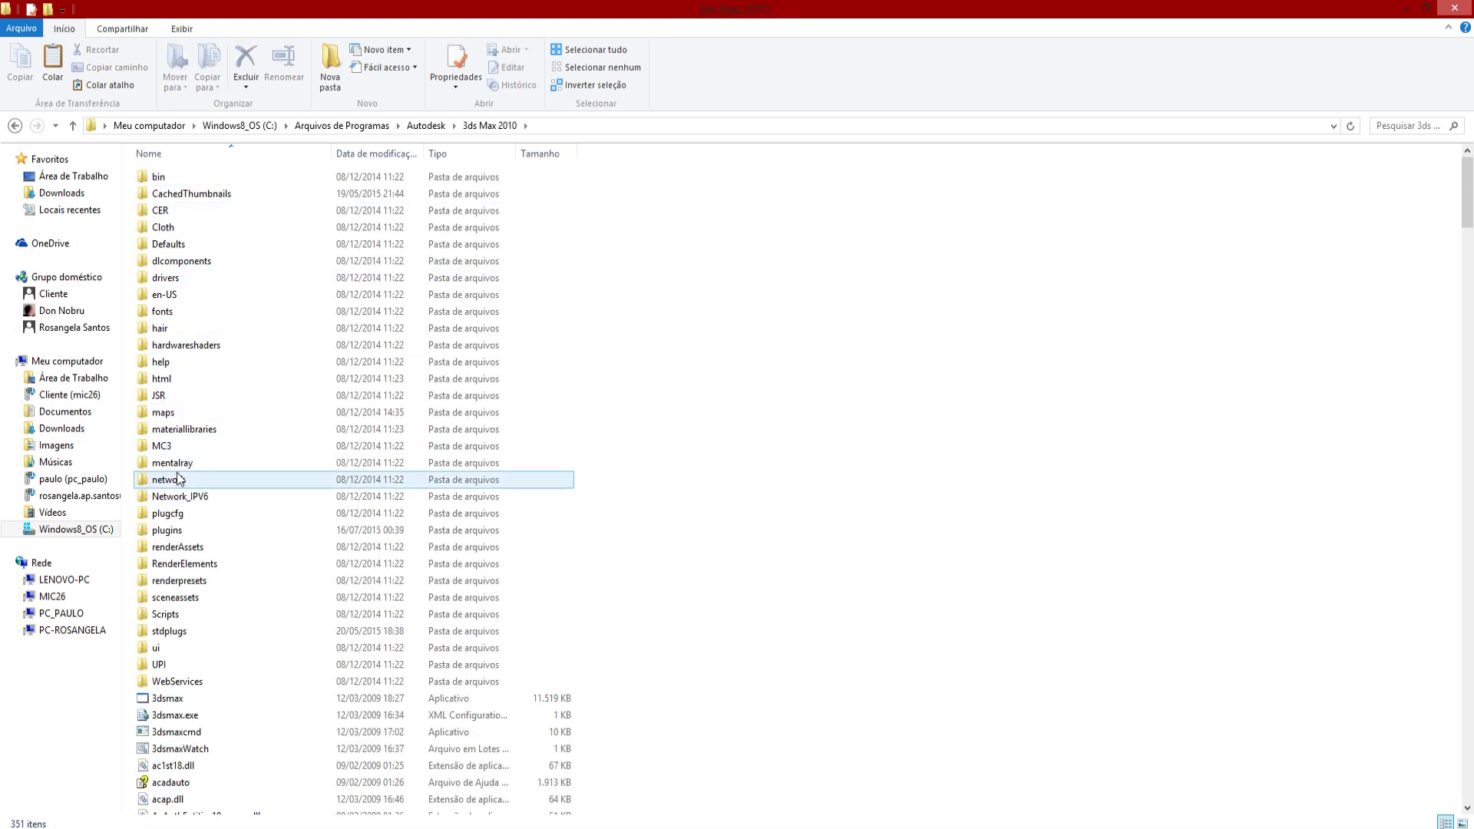
Open the mentalray\shaders_standard\include subfolder of 3ds Max 2010.
double_click(218, 465)
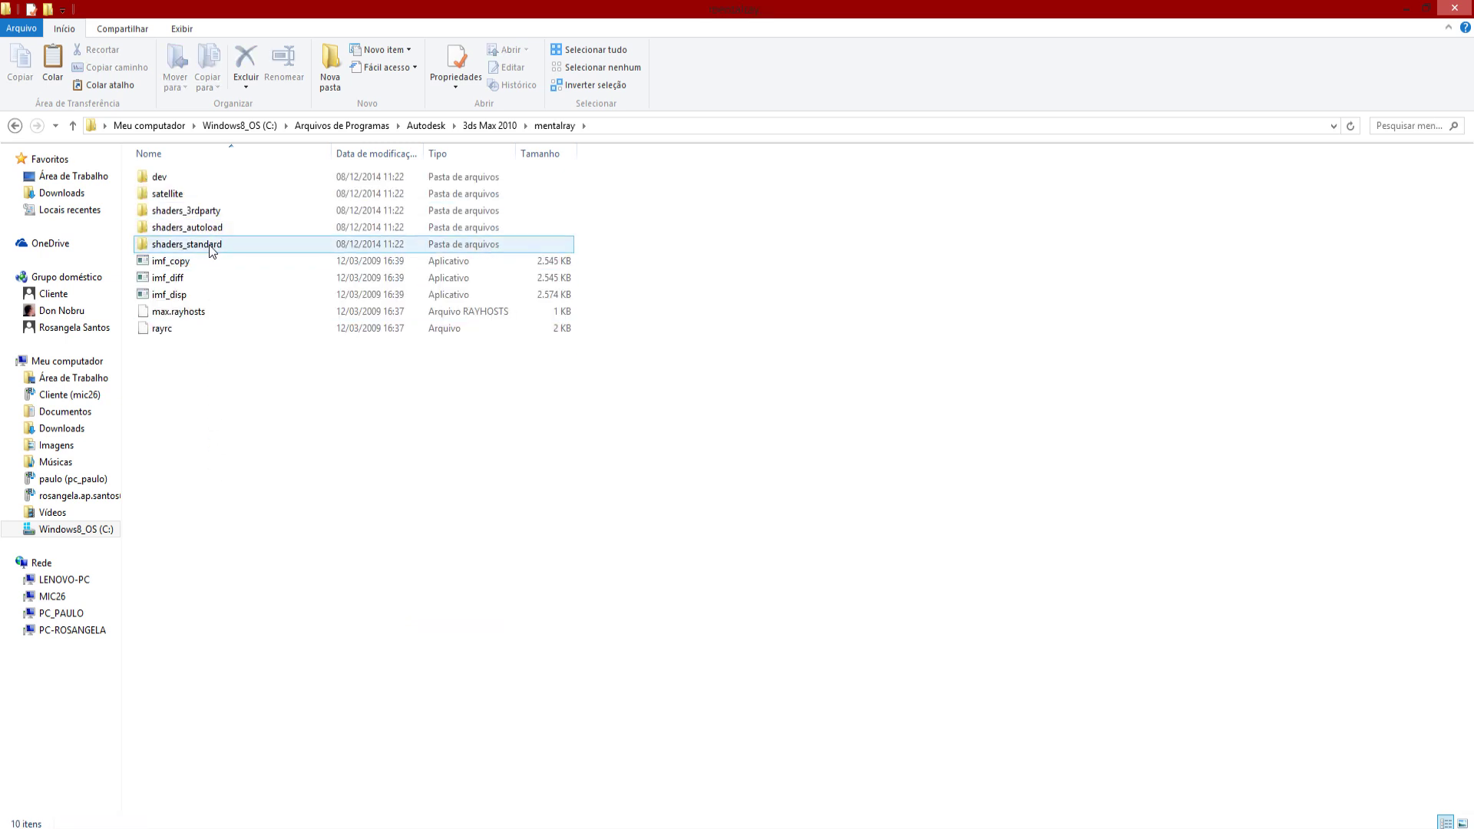
double_click(211, 247)
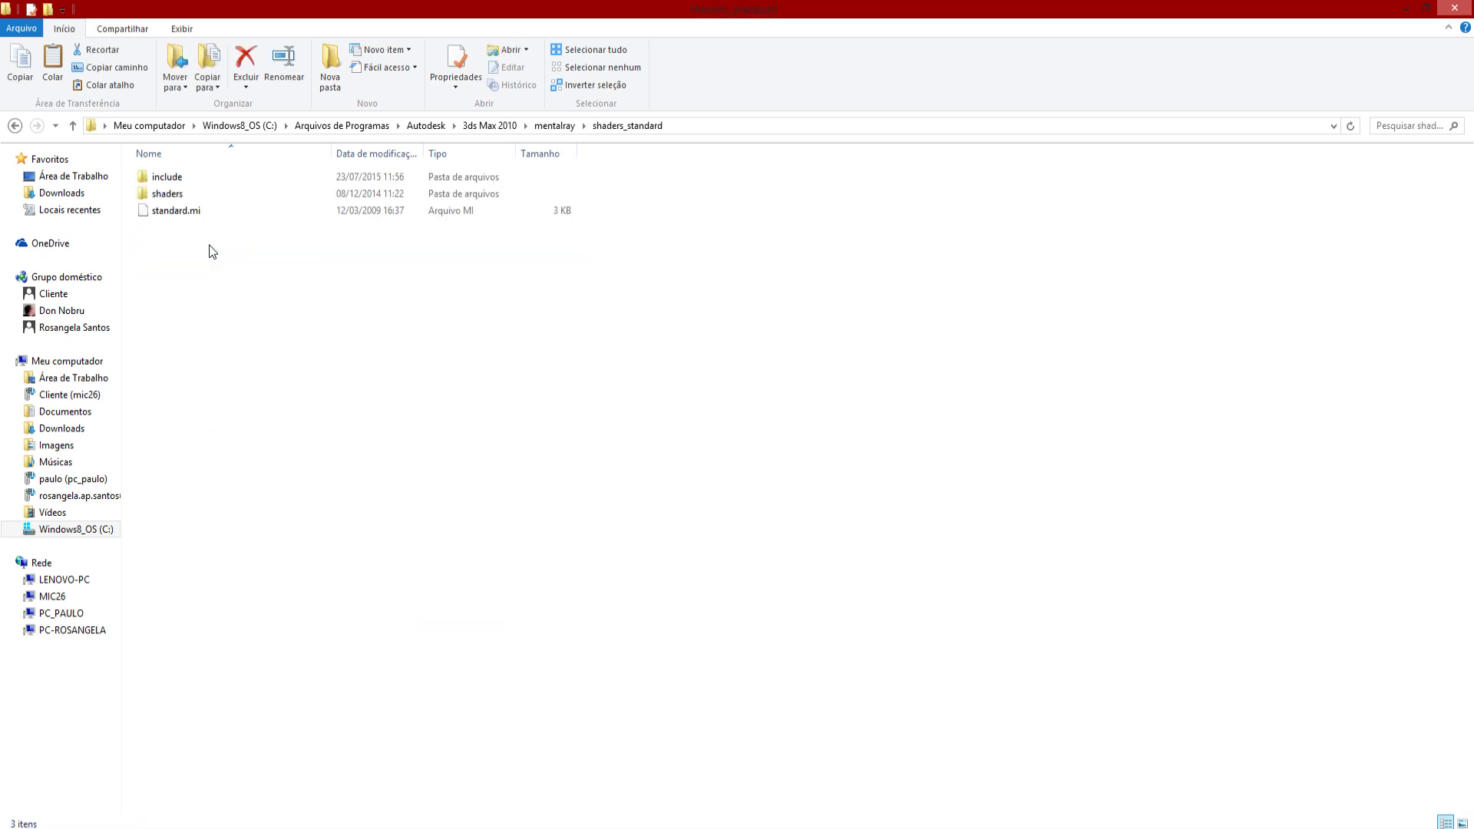
double_click(229, 181)
Open base_max.mi with Bloco de notas and maximize its window.
scroll(251, 551, down, 3)
scroll(252, 552, down, 1)
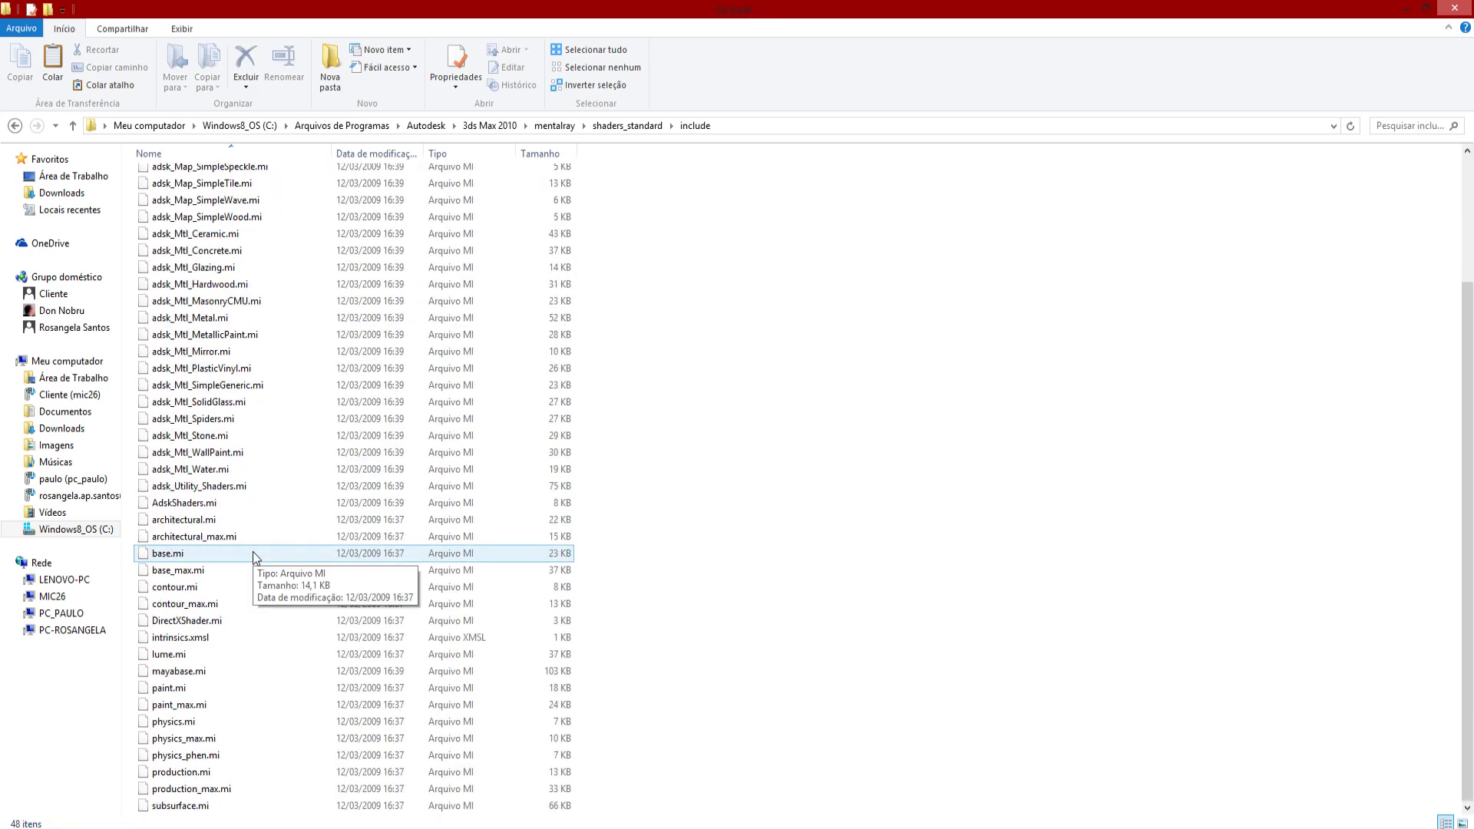
click(203, 571)
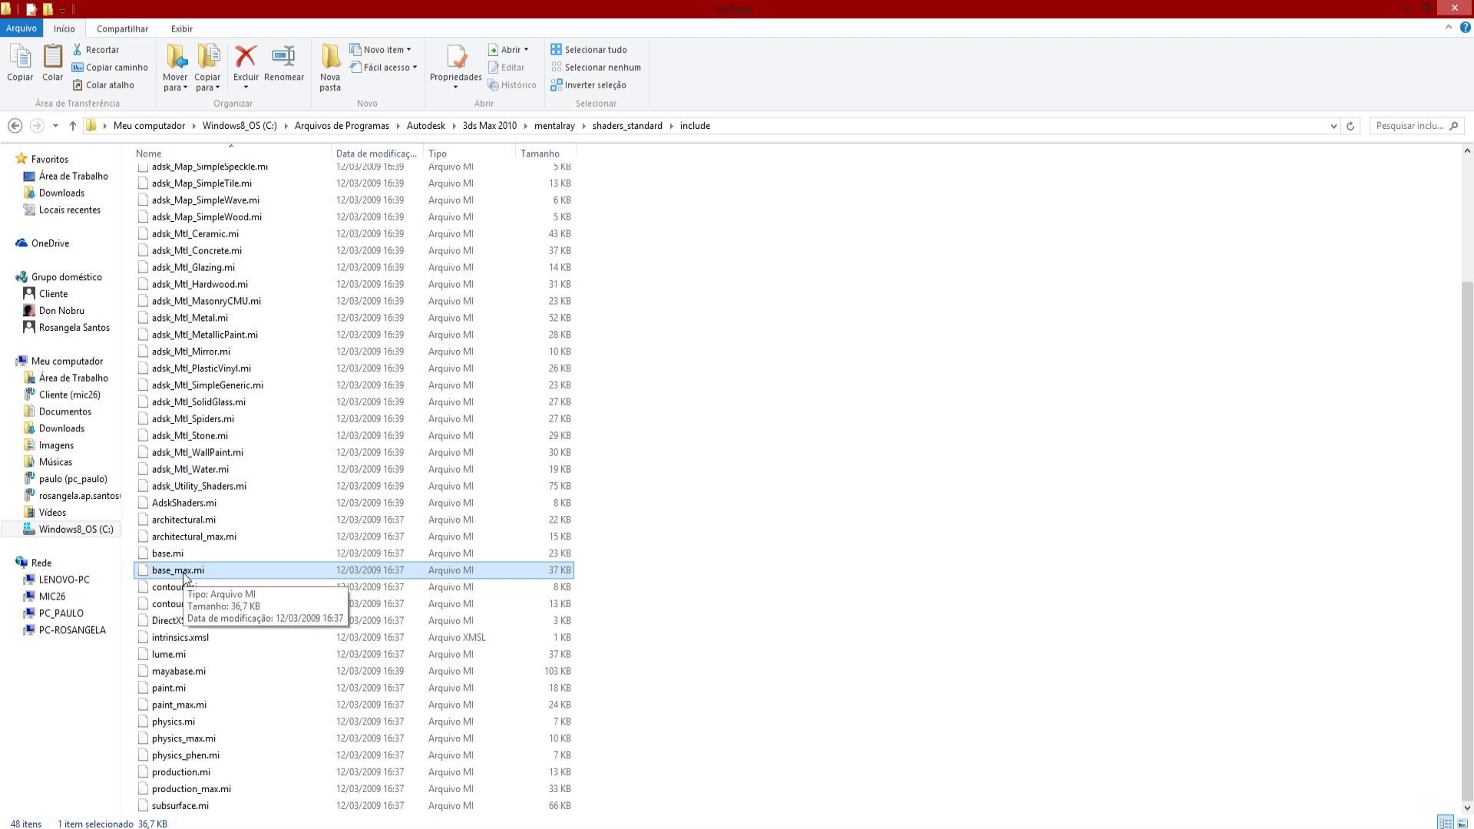
right_click(231, 571)
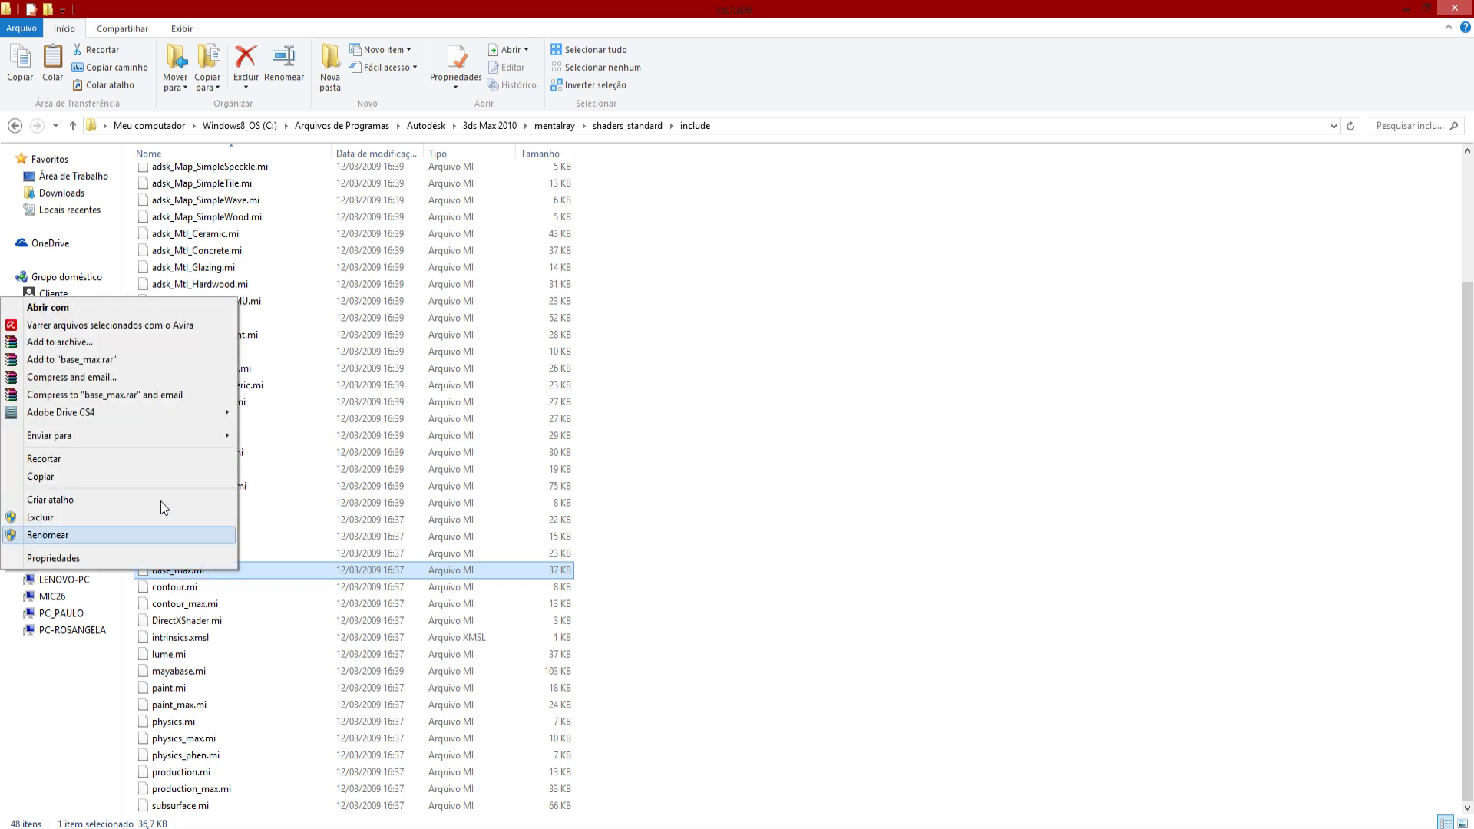
click(120, 310)
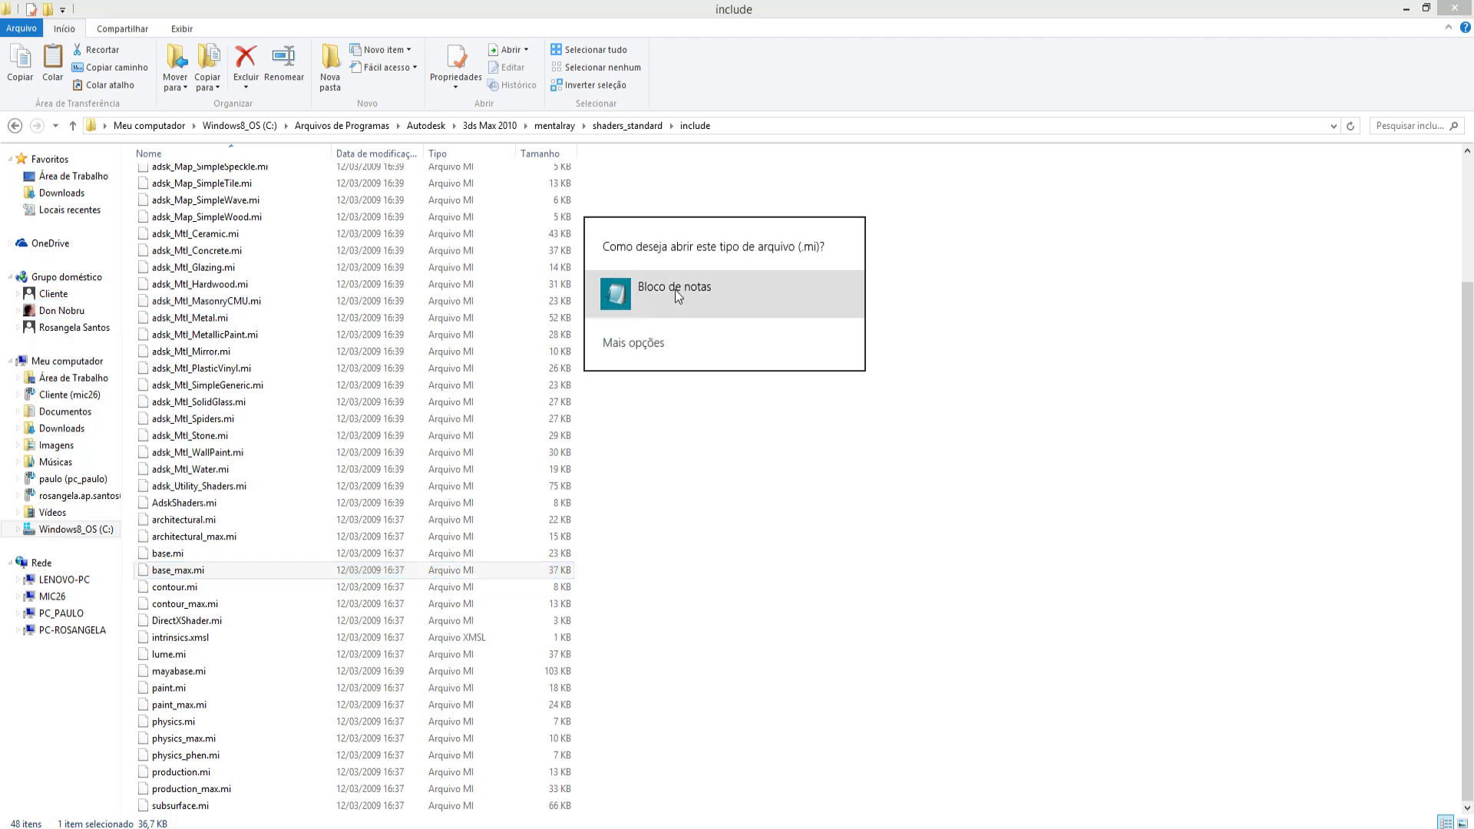
click(675, 294)
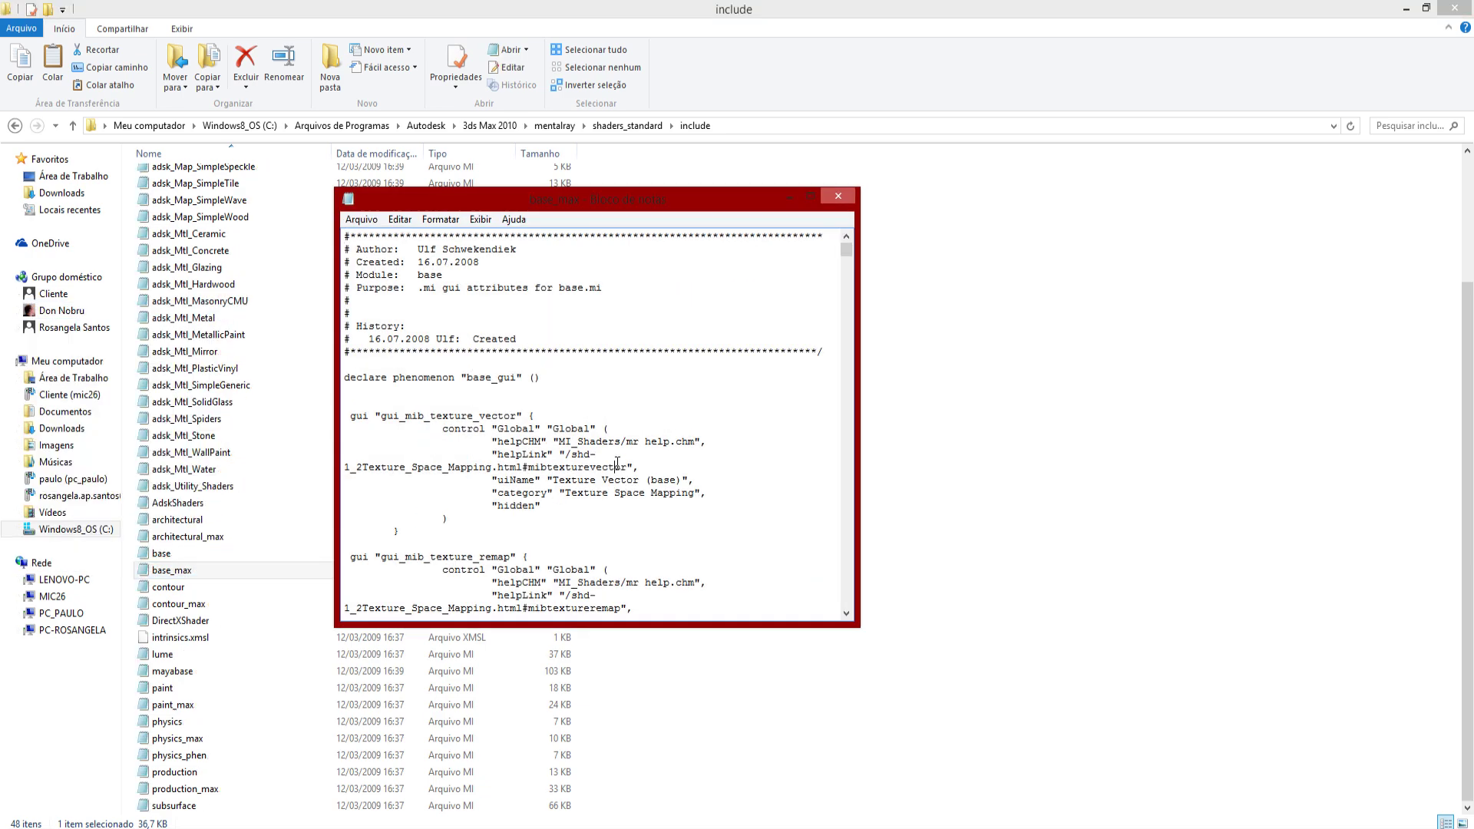
click(814, 197)
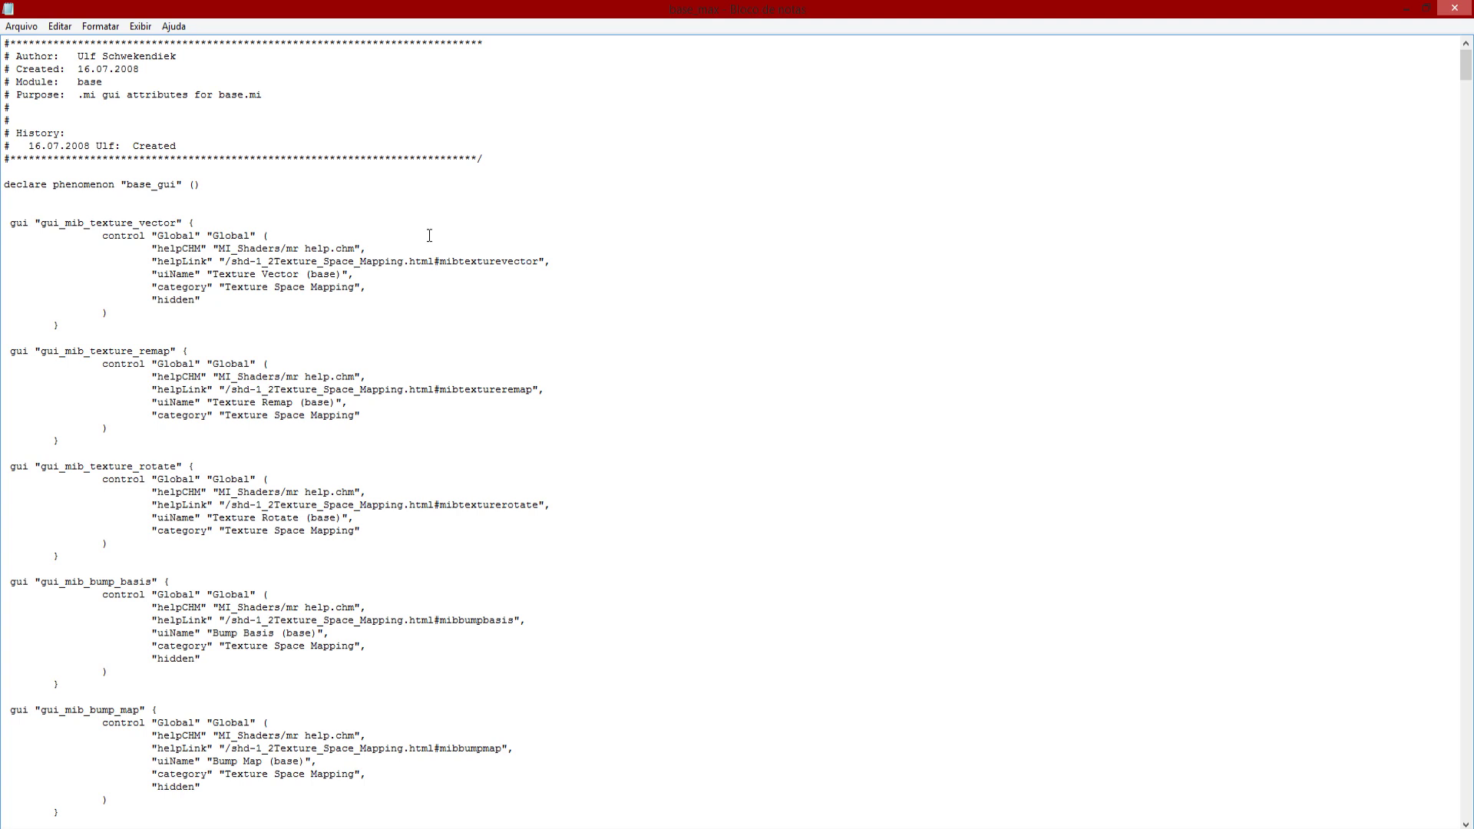
Find the text "blackbody" in base_max.mi and close the search dialog.
key(ctrl+f)
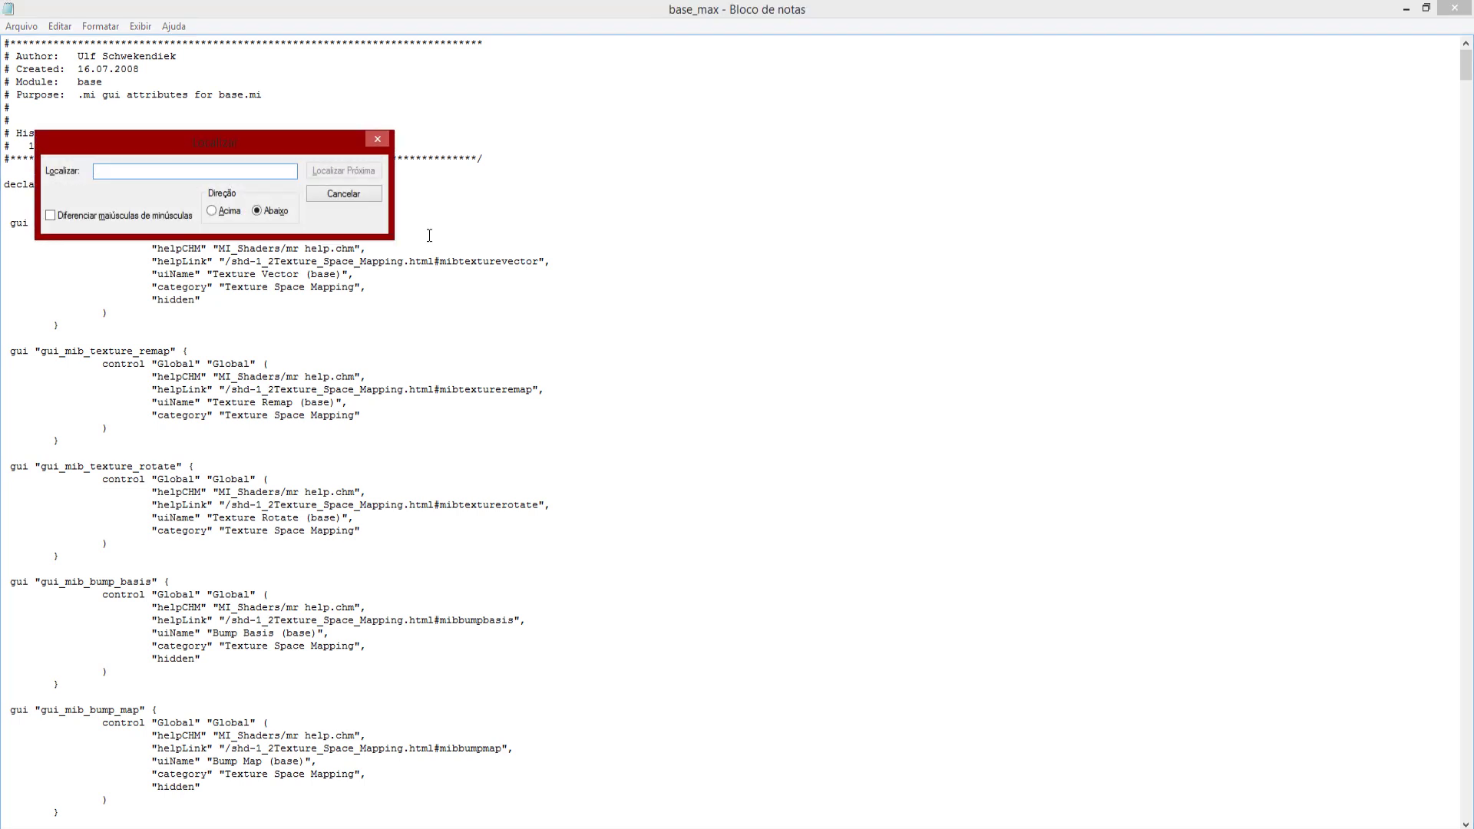
text(blackbody)
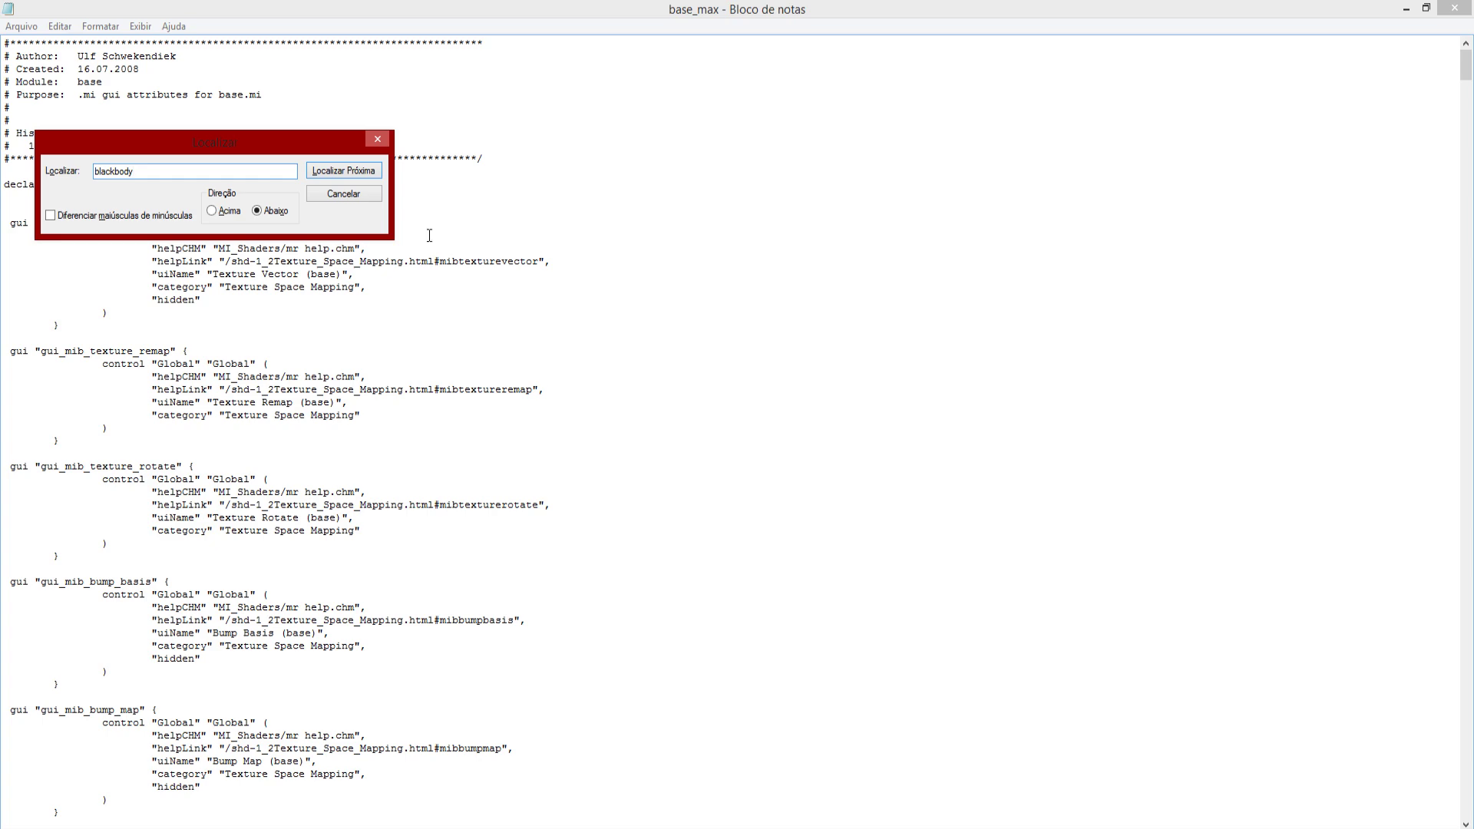
key(Return)
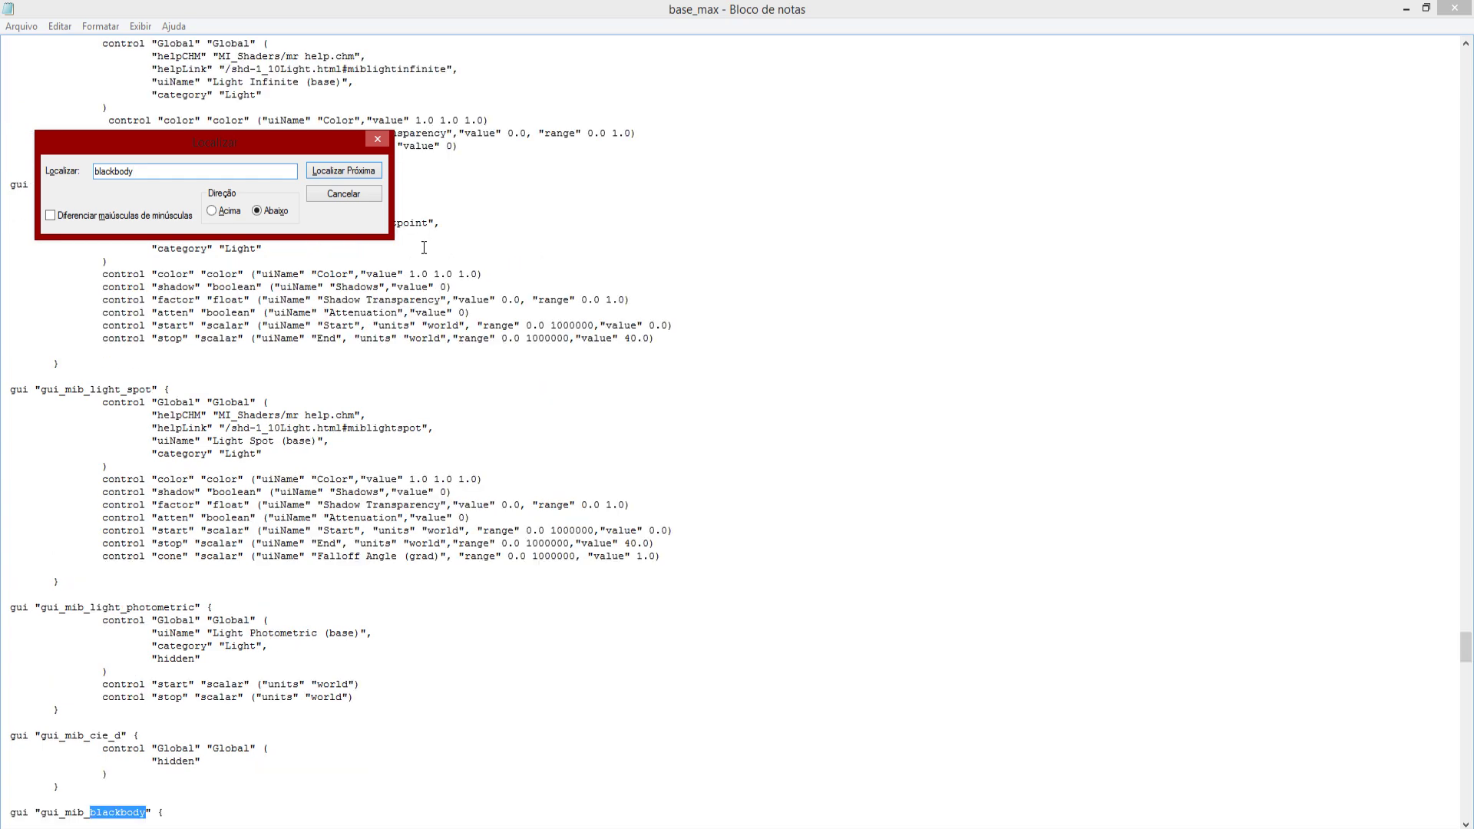
click(345, 195)
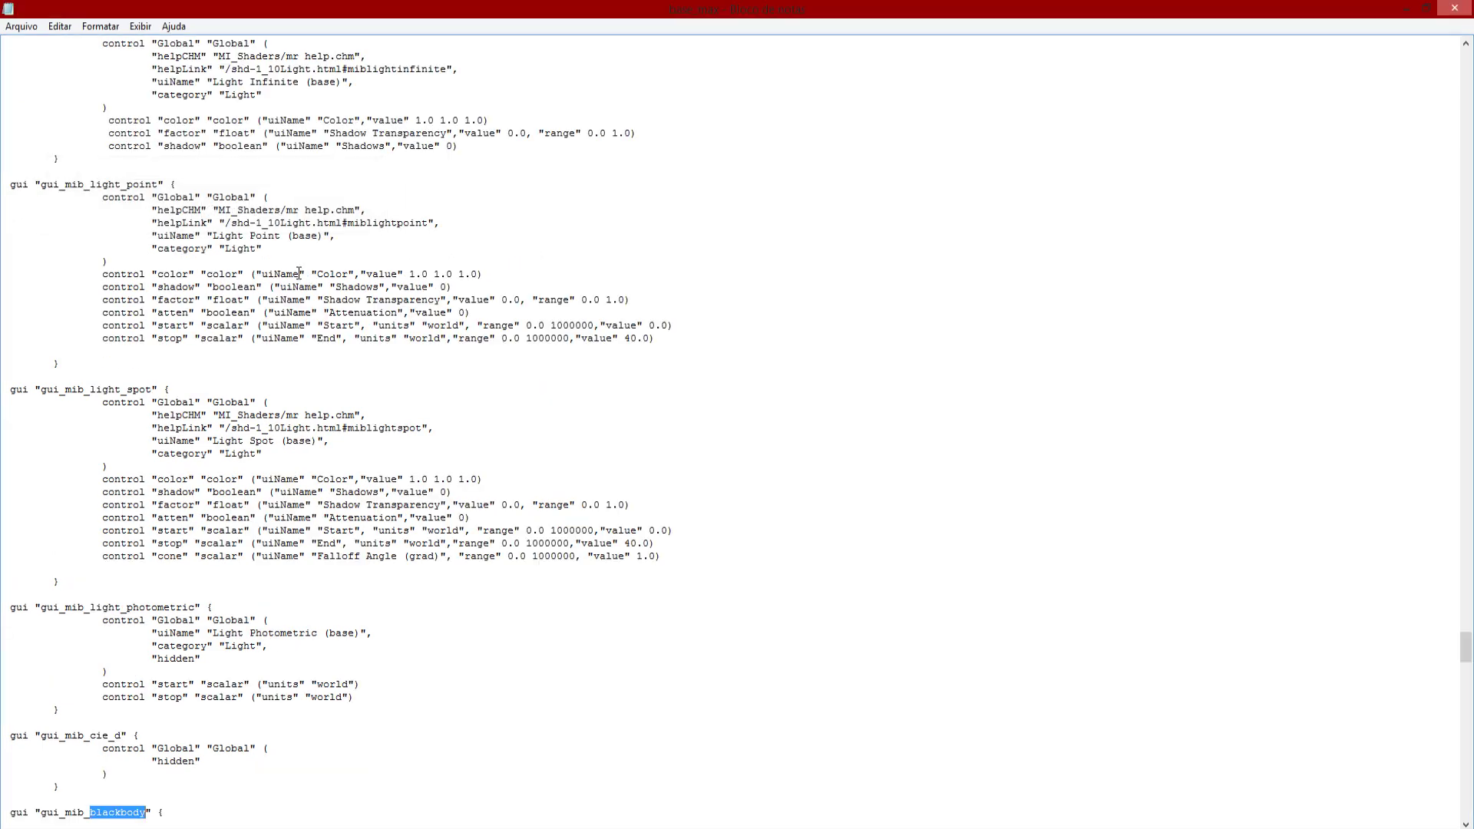
Delete the whole "hidden" line from the gui_mib_blackbody block.
scroll(118, 655, down, 4)
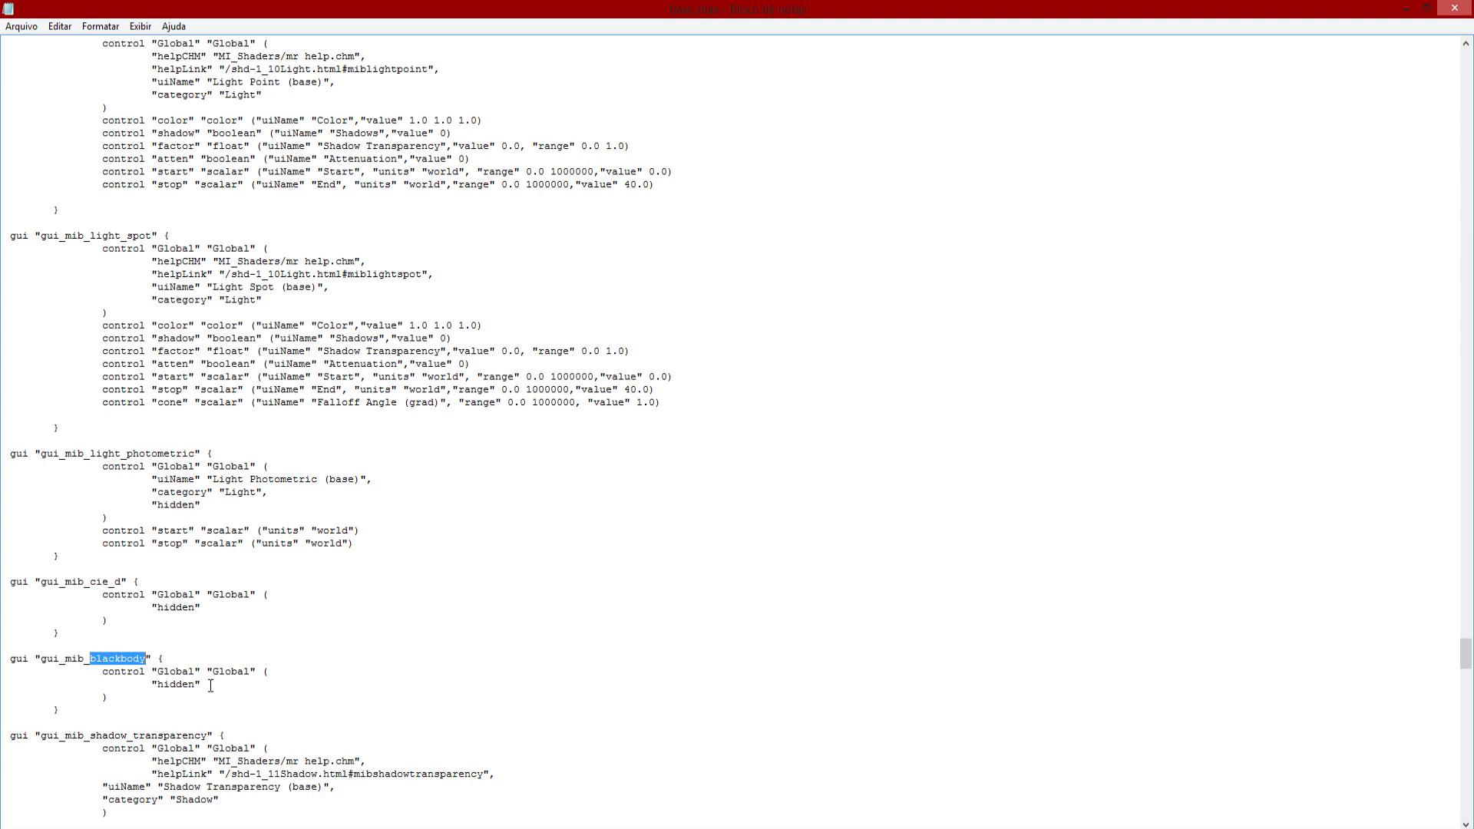
drag(202, 685, 149, 688)
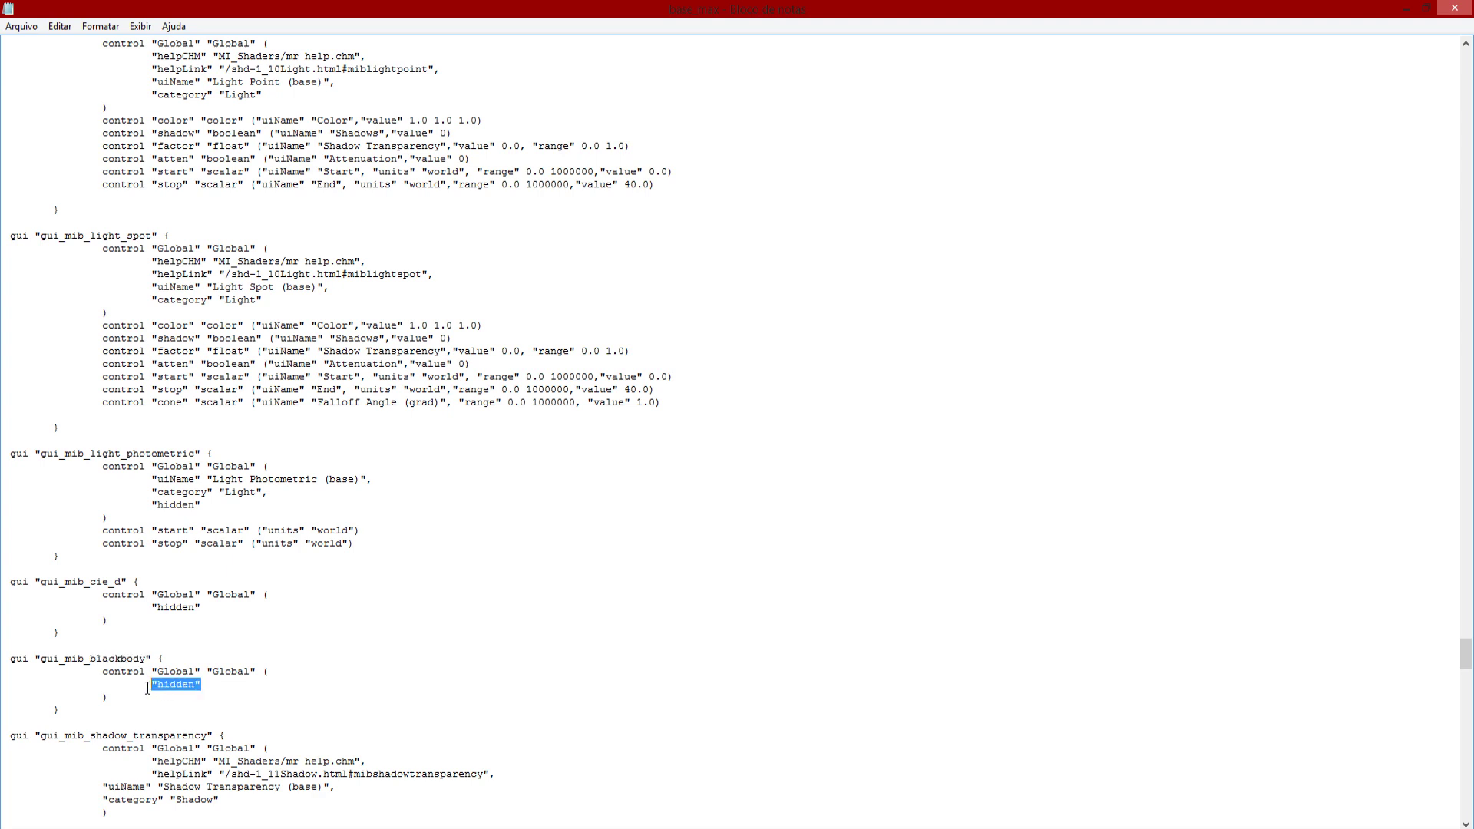
click(207, 691)
drag(203, 685, 2, 689)
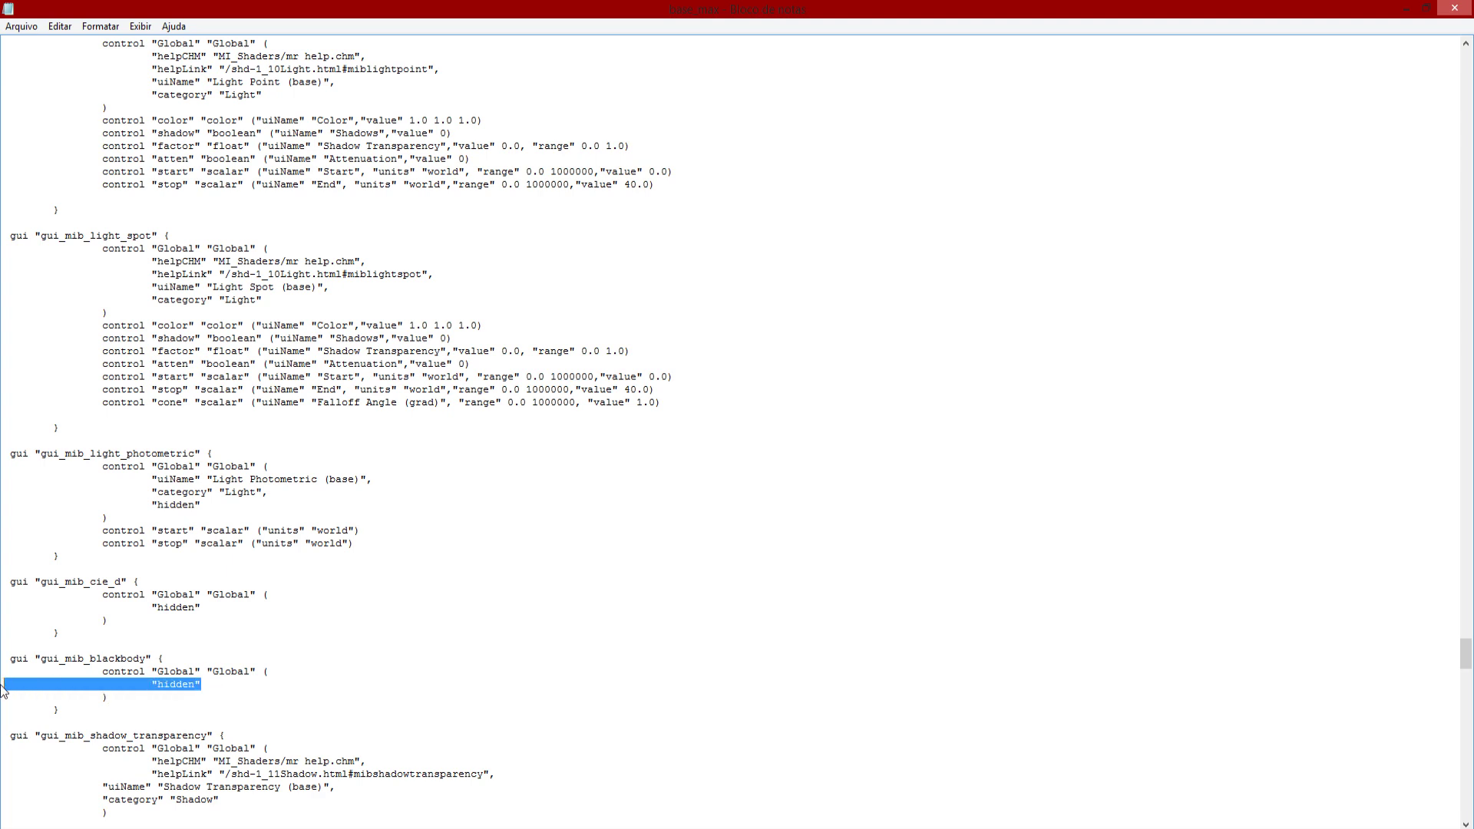
key(Delete)
key(BackSpace)
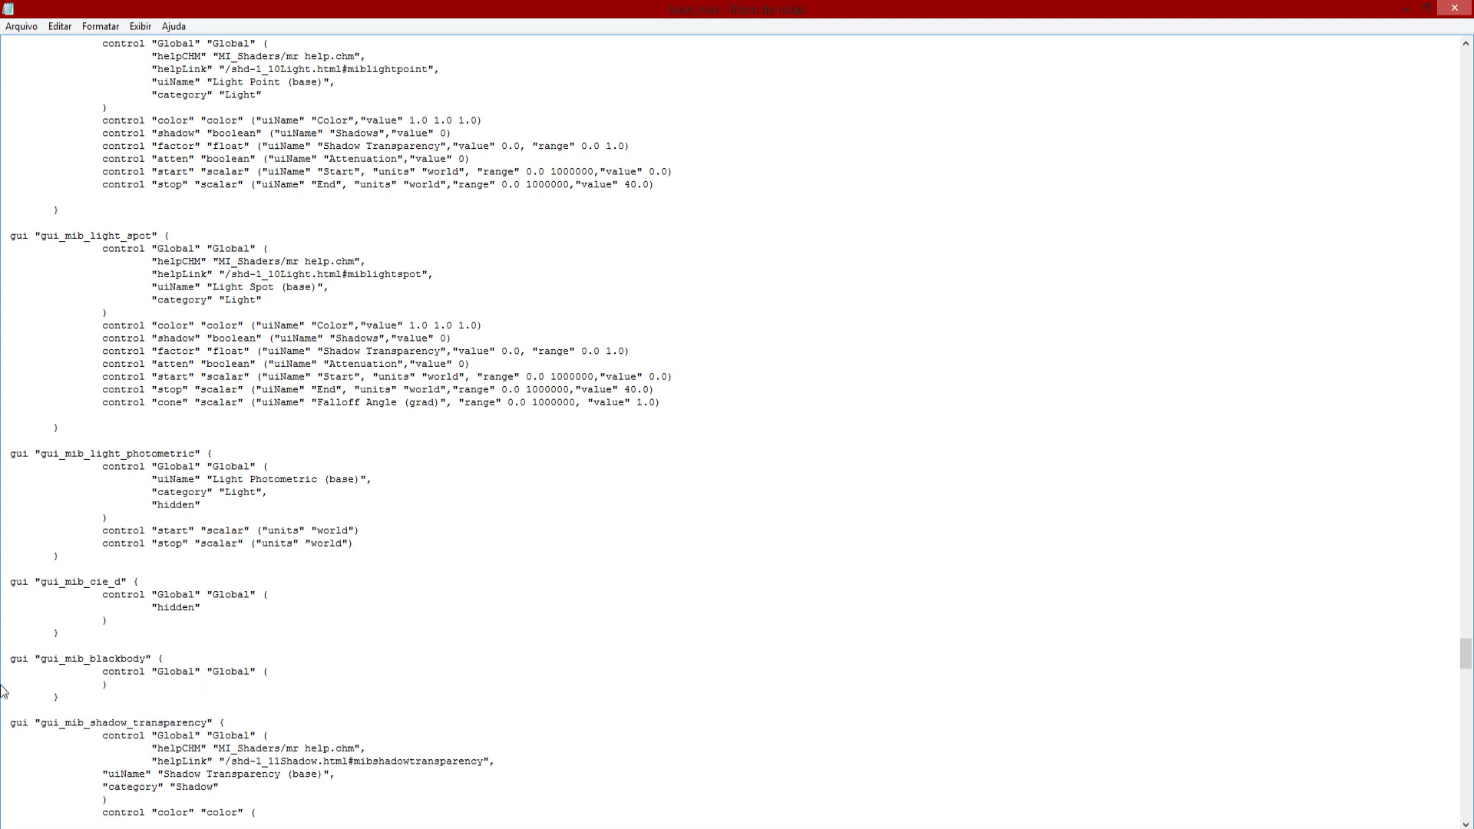
Try to save the edited file in the include folder as base_max_1.mi with the type Todos os arquivos, declining the alternative location.
key(ctrl+s)
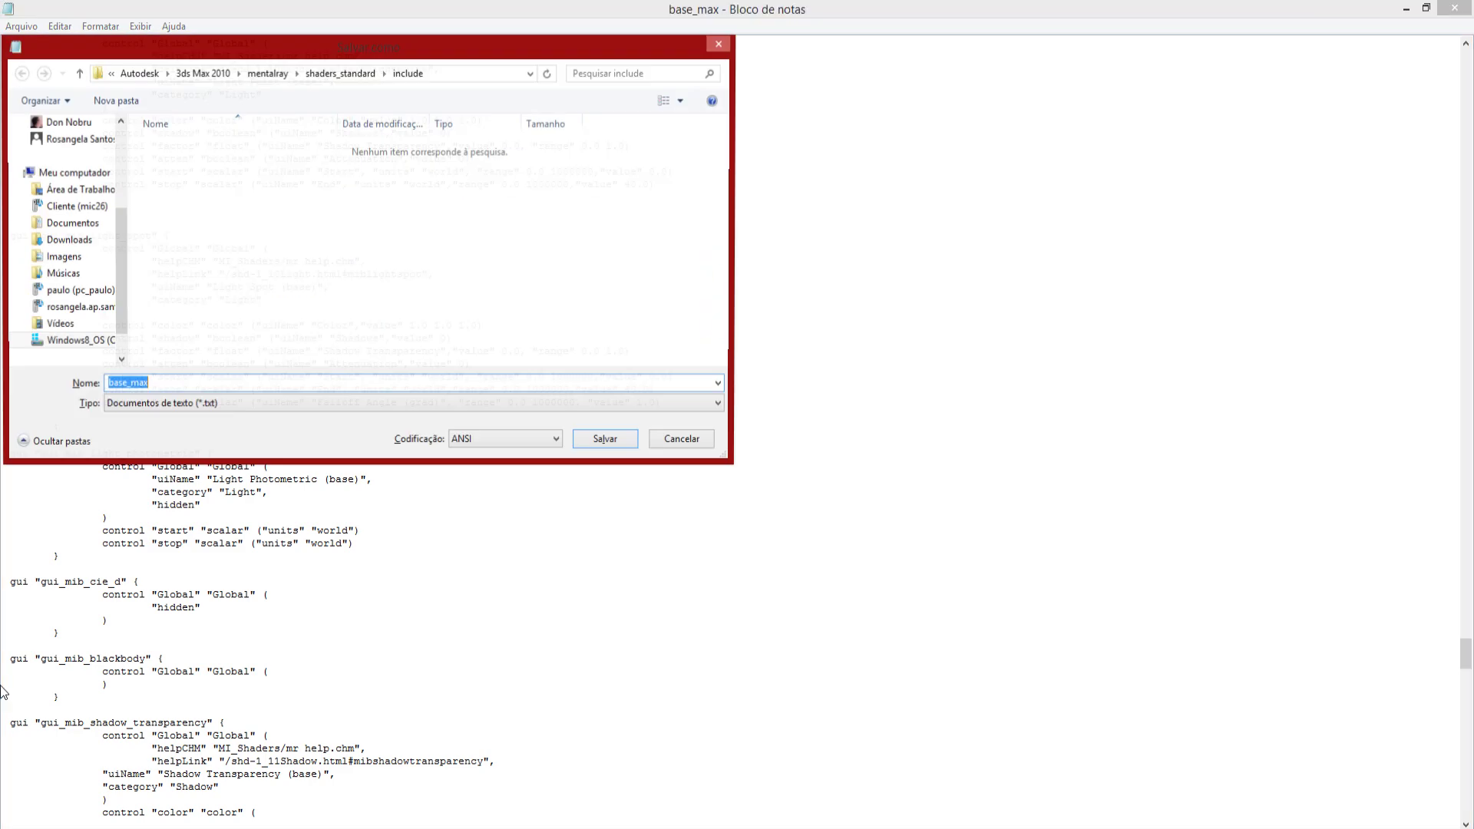
click(256, 411)
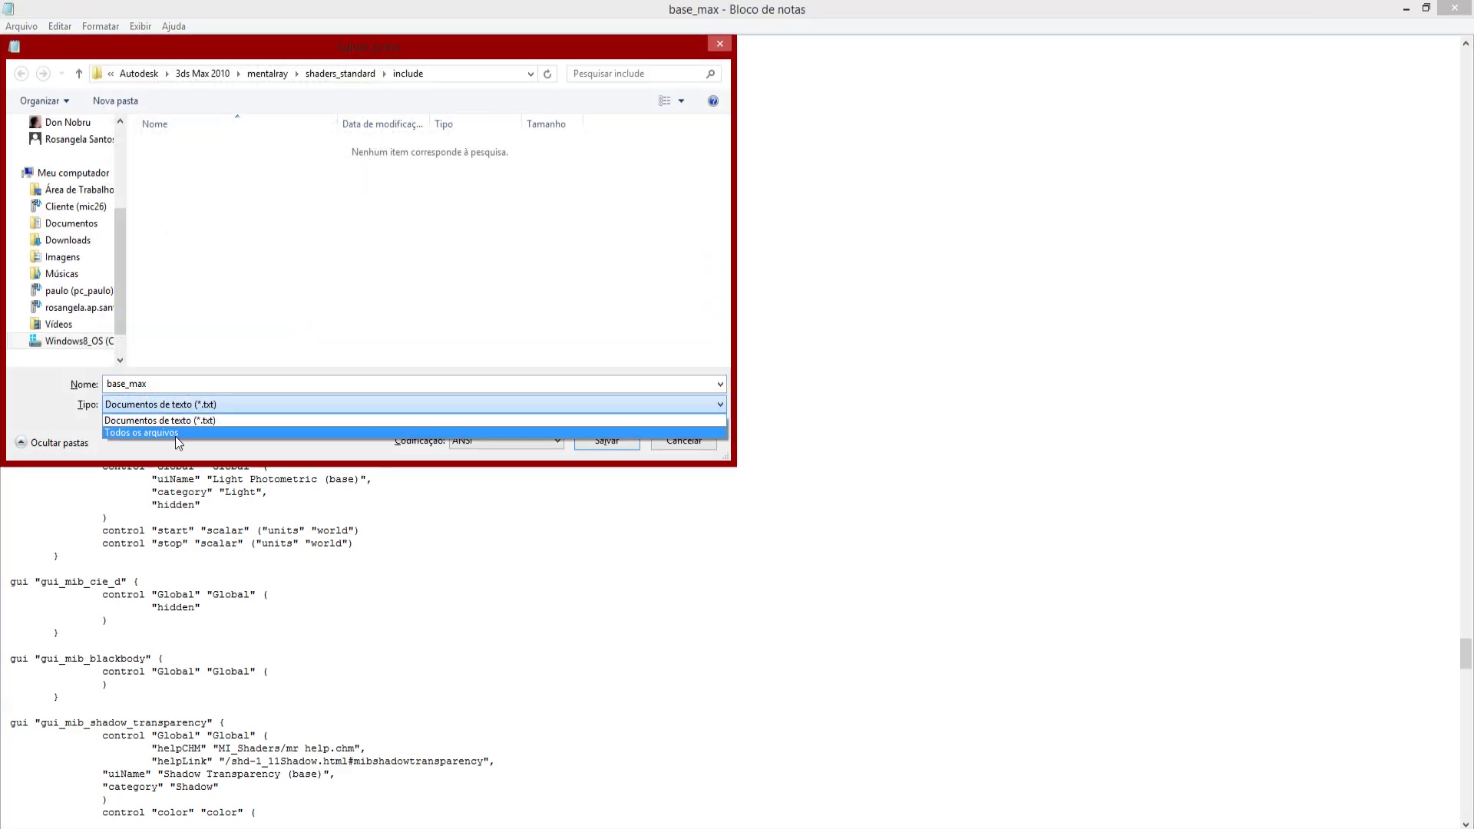
click(178, 433)
click(186, 384)
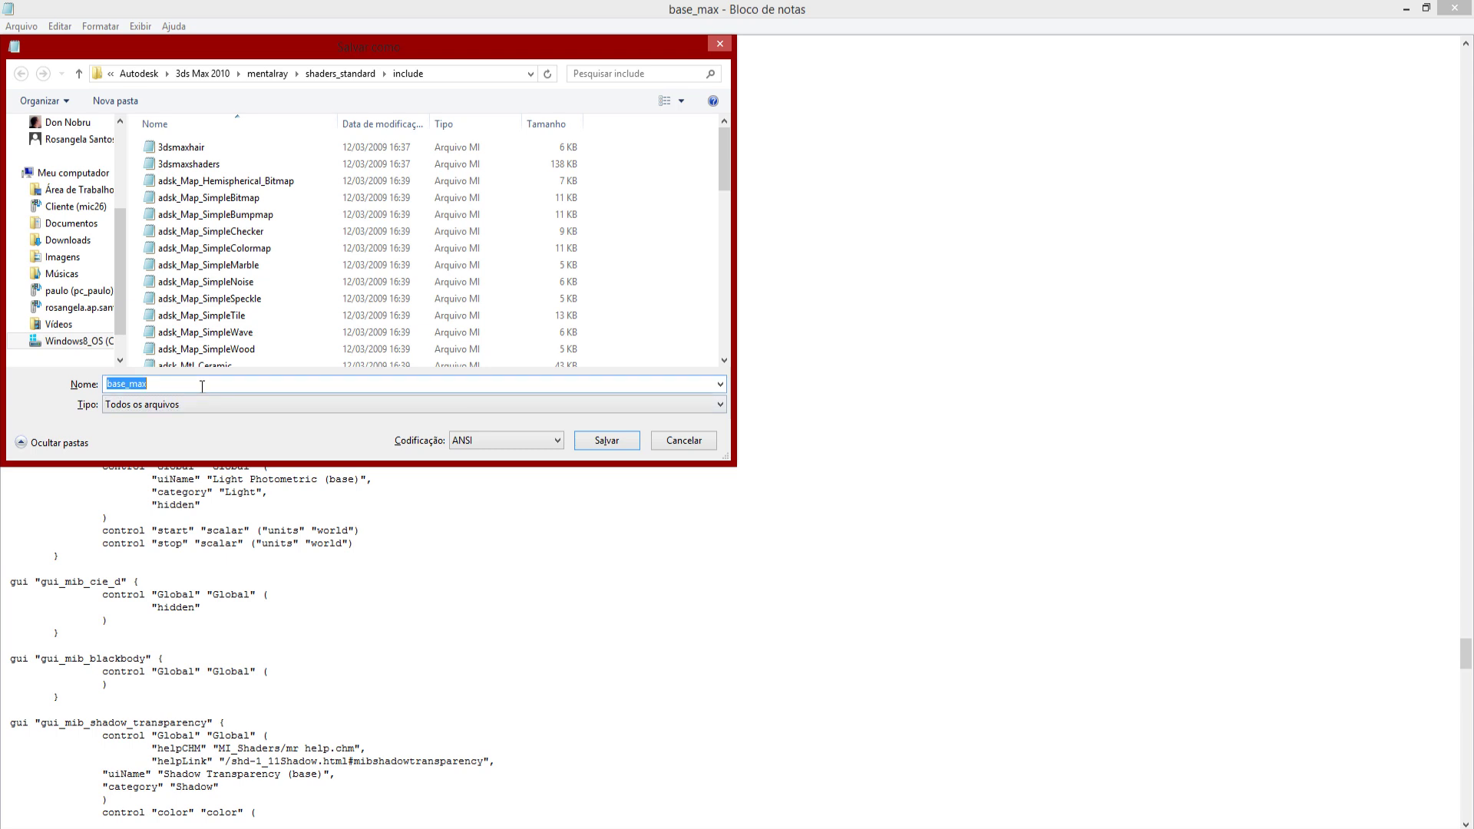
click(186, 384)
text(.mi)
key(BackSpace)
key(BackSpace)
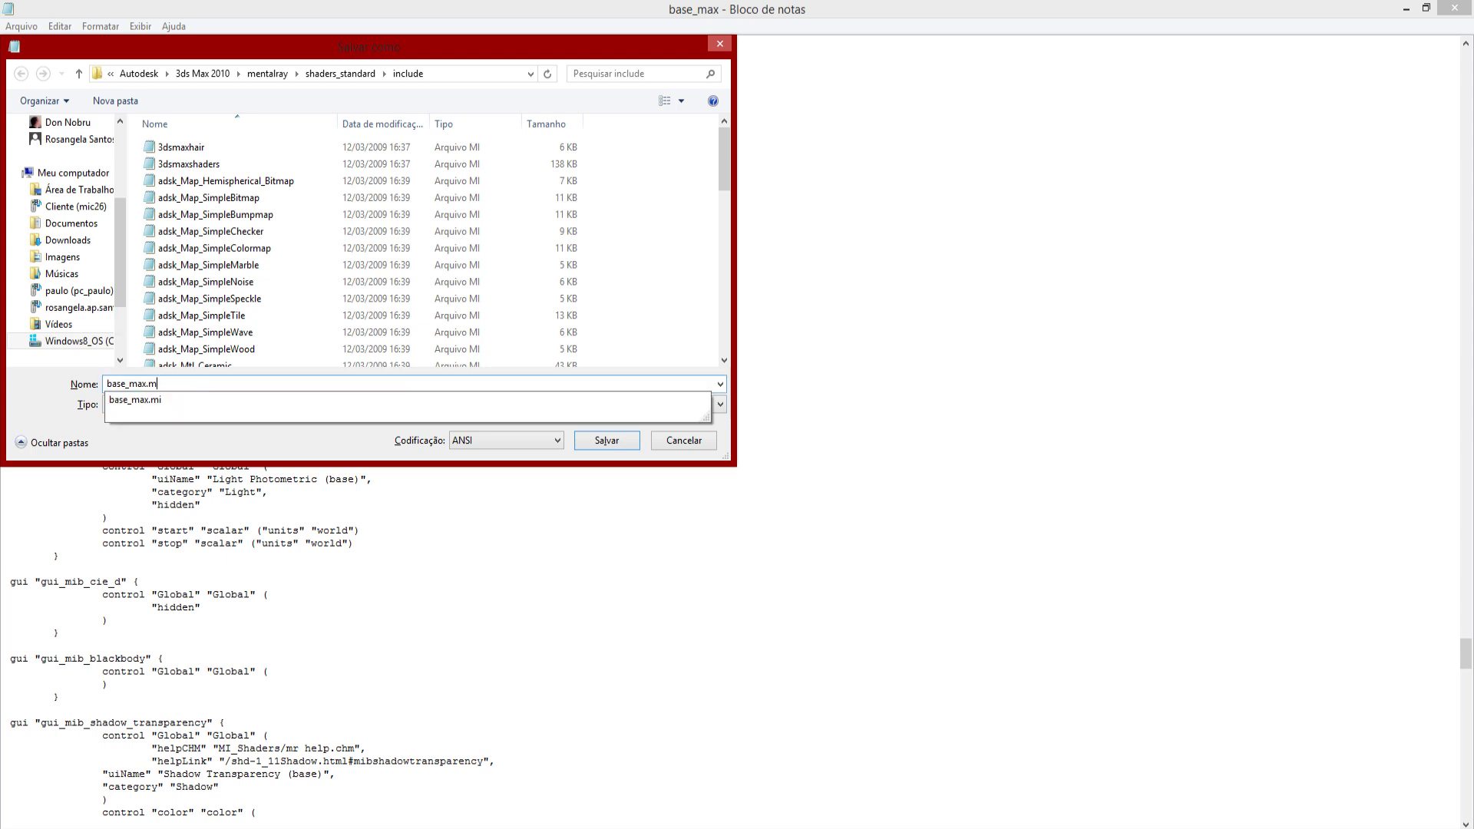
click(203, 386)
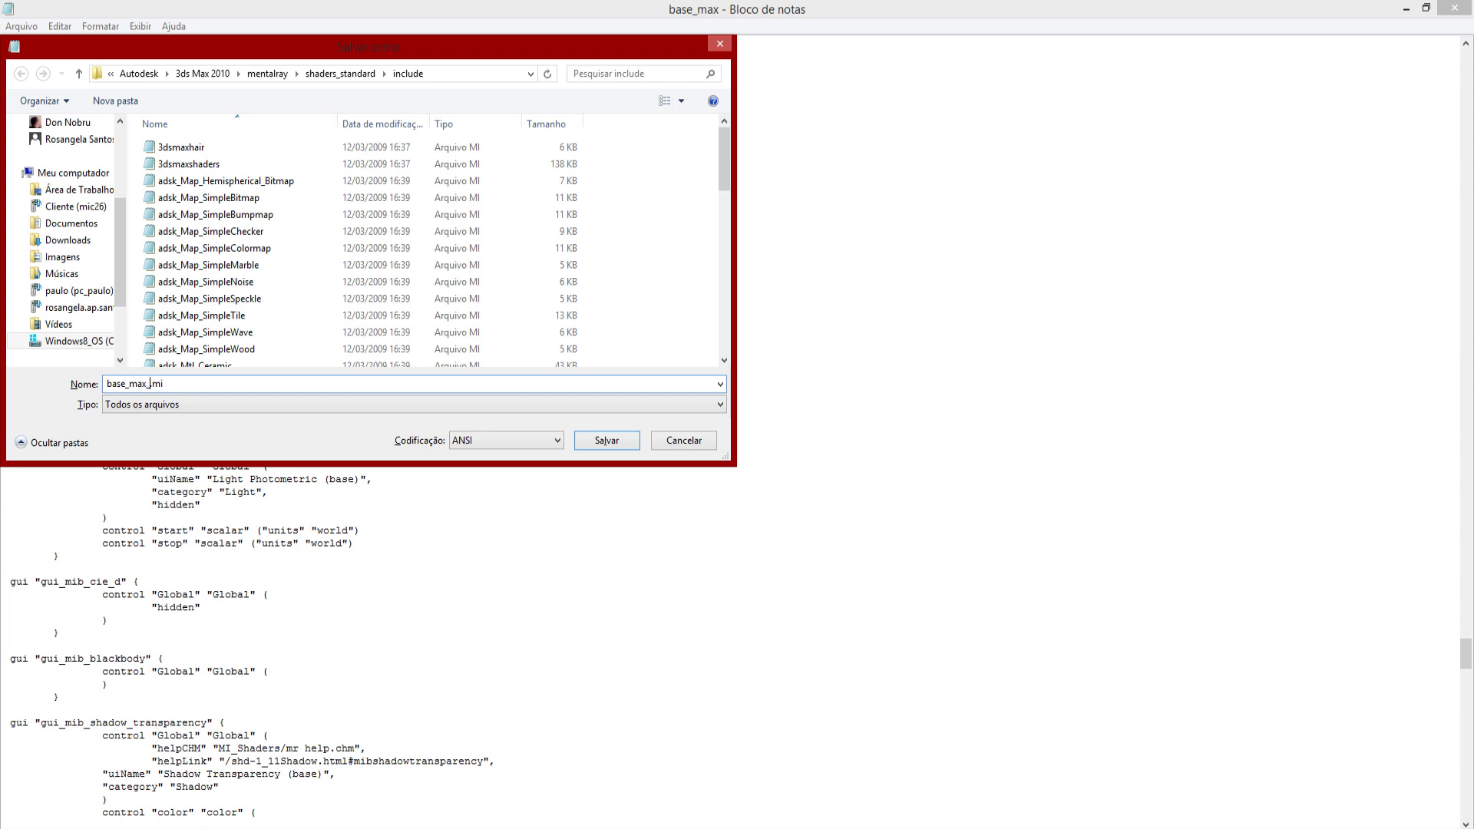
text(_1)
key(Return)
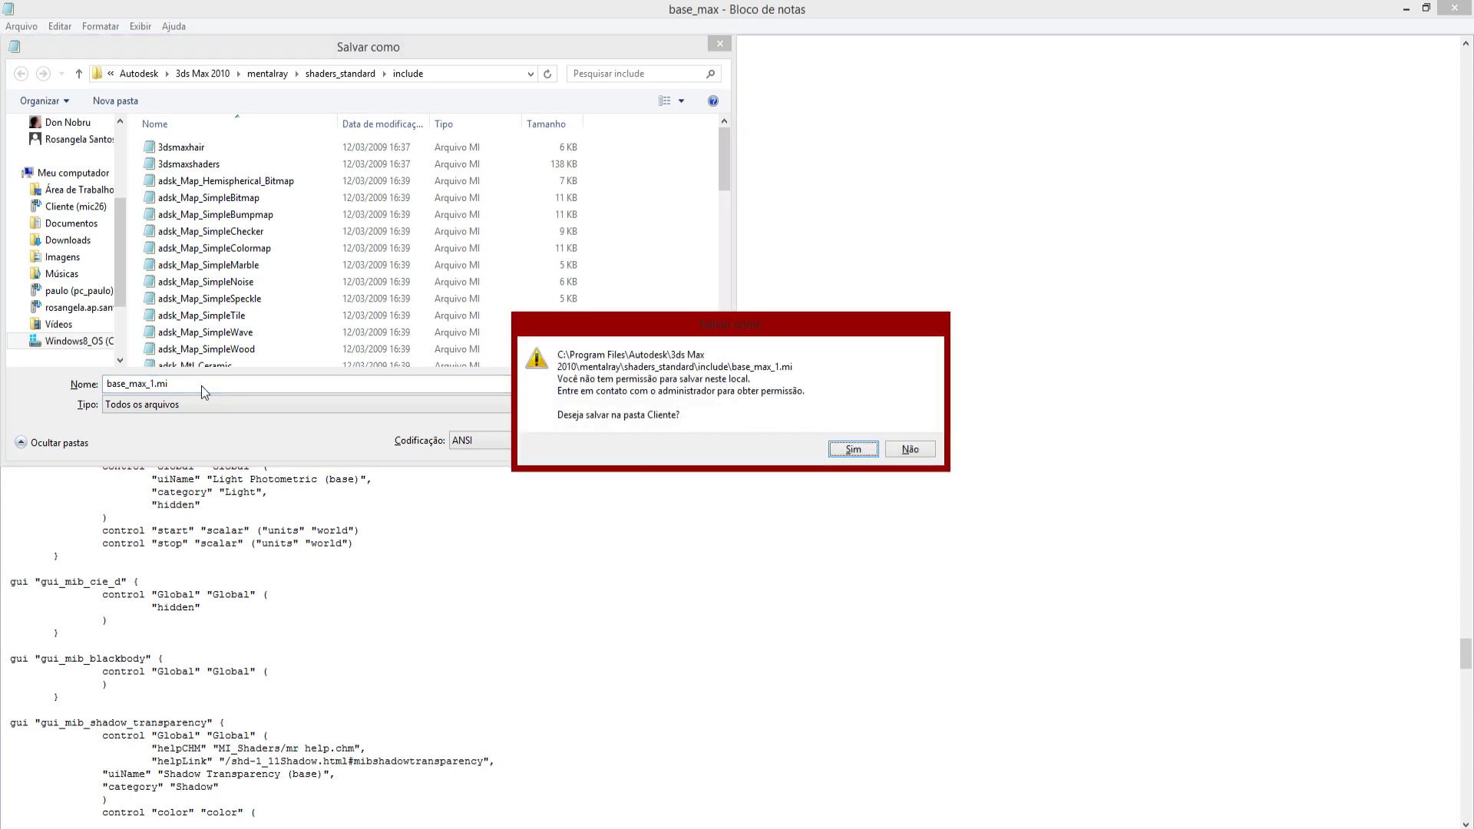
key(Tab)
key(Return)
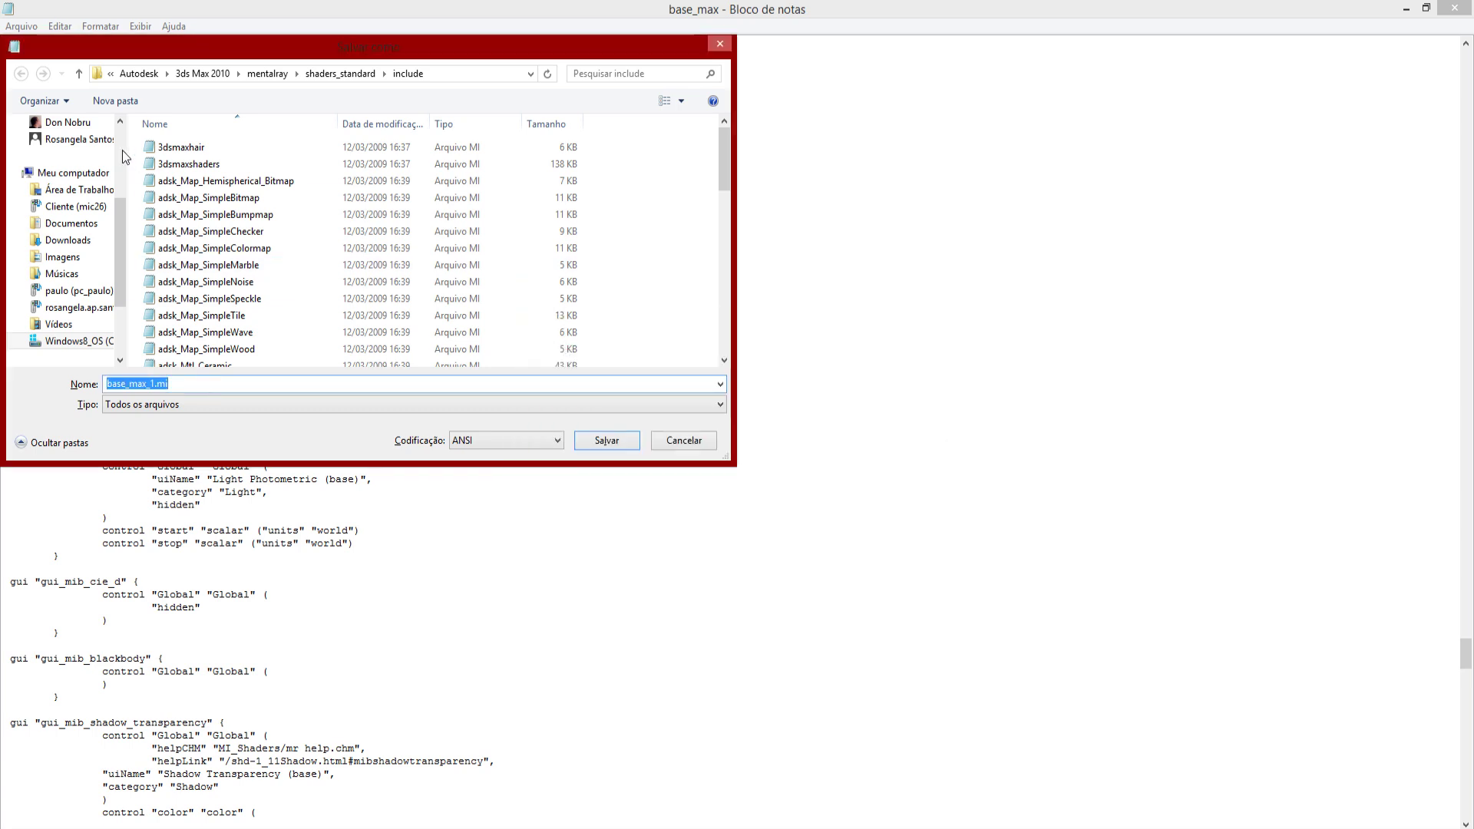
Save base_max_1.mi to the Área de Trabalho folder instead.
scroll(84, 153, up, 5)
click(77, 146)
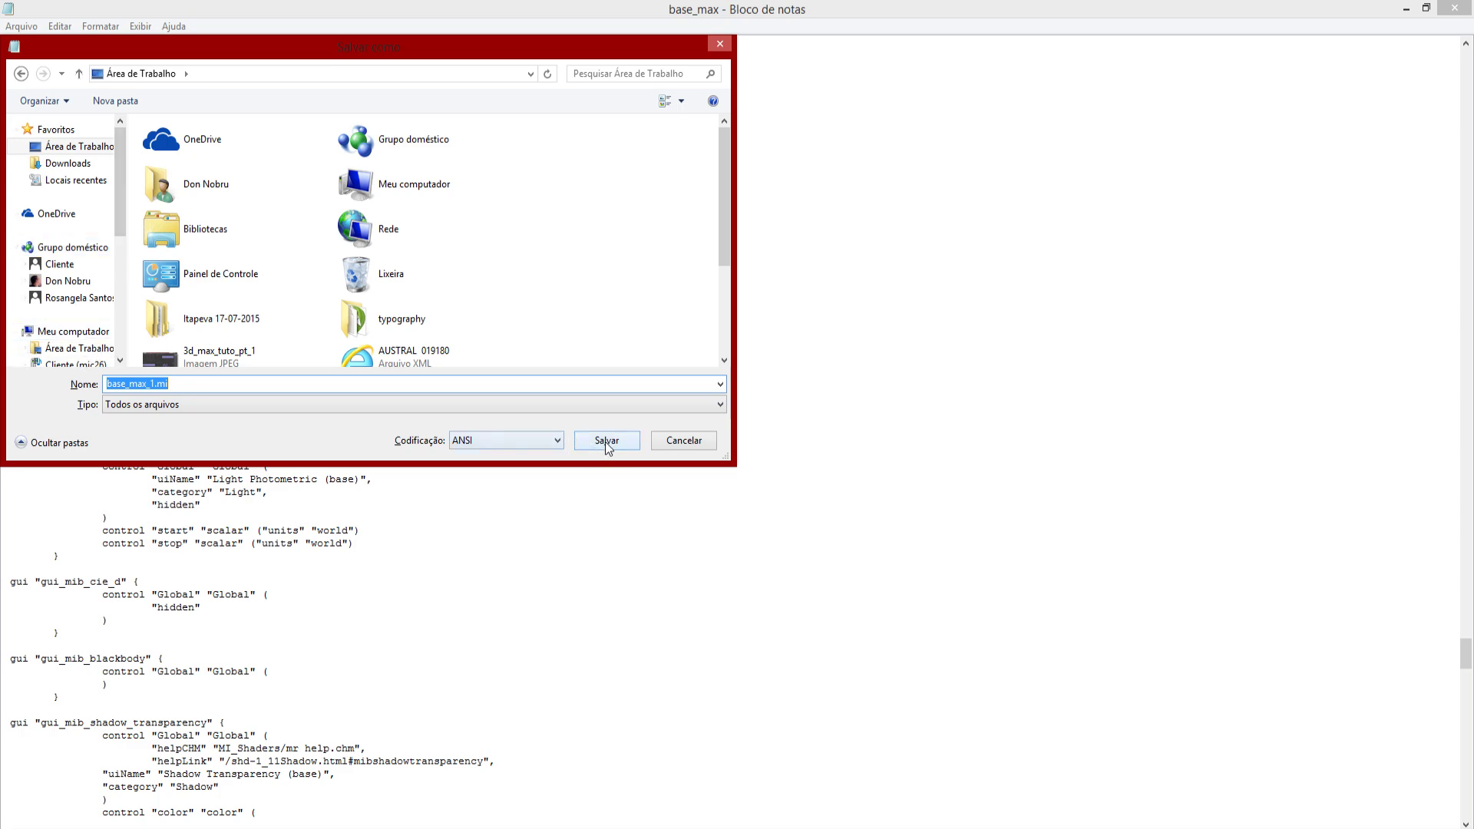
click(607, 441)
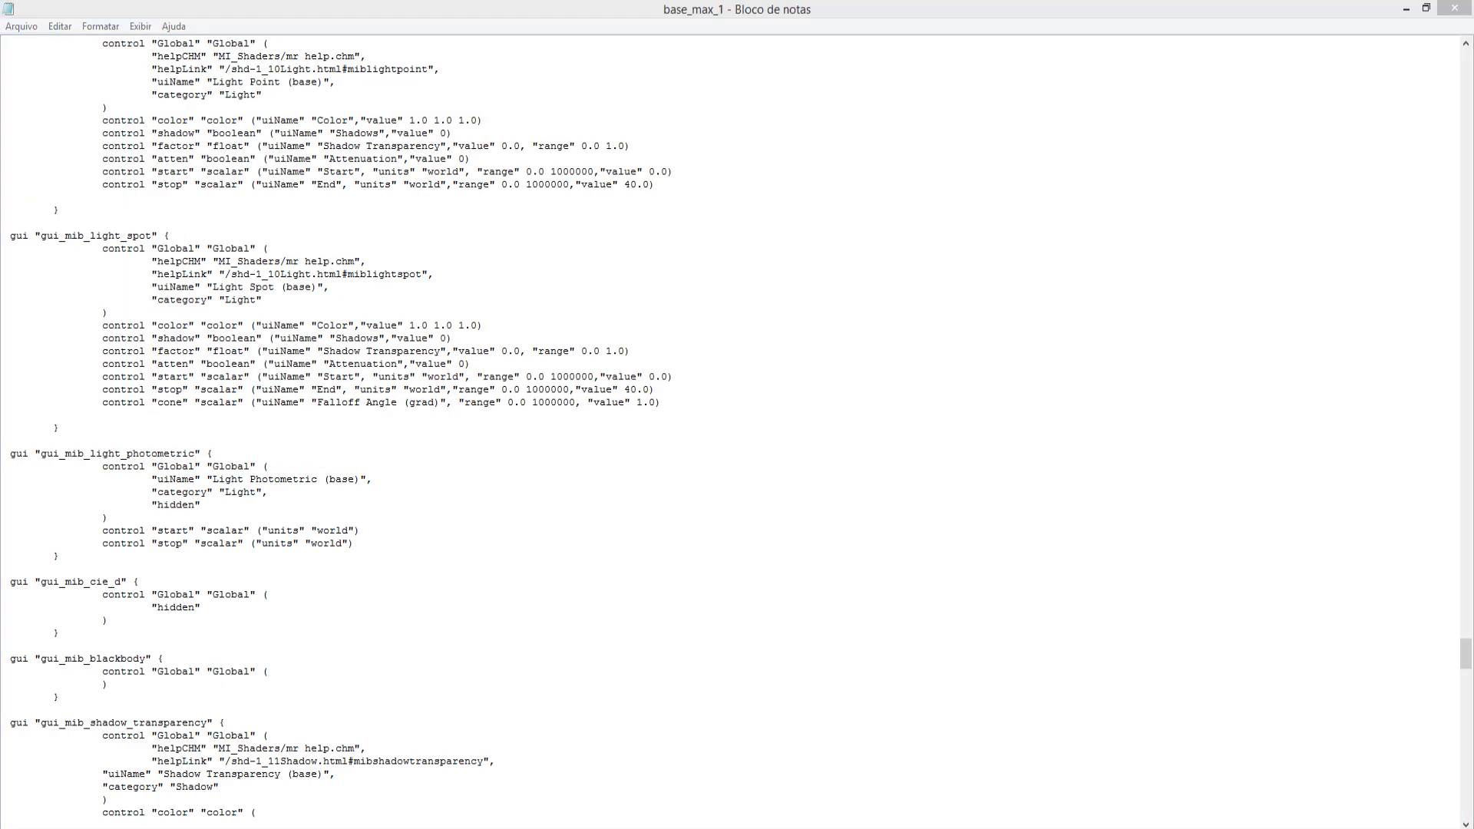
Move base_max_1 from Área de Trabalho into the mental ray include folder, granting administrator permission.
click(90, 766)
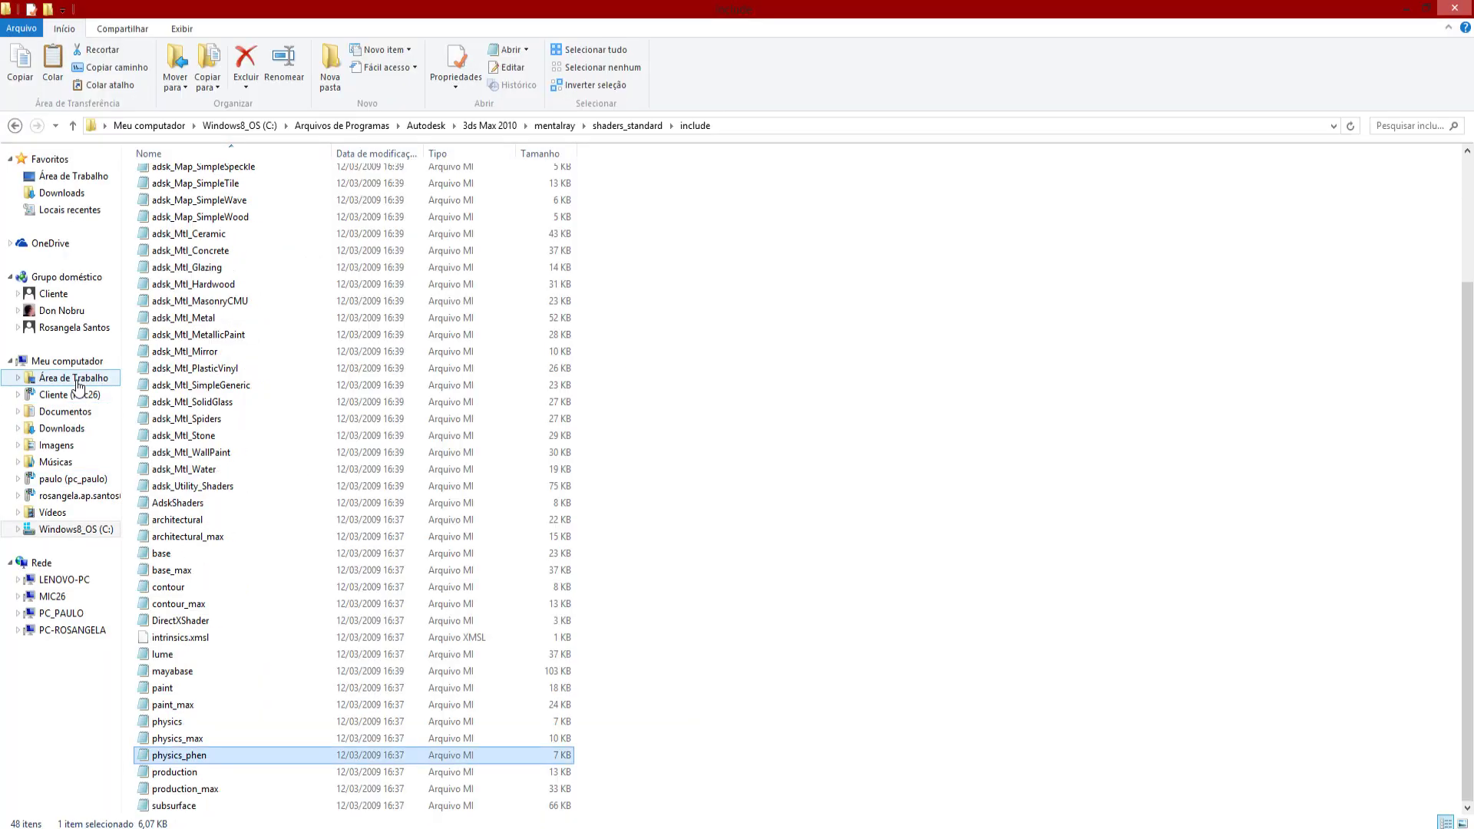
click(74, 378)
click(688, 209)
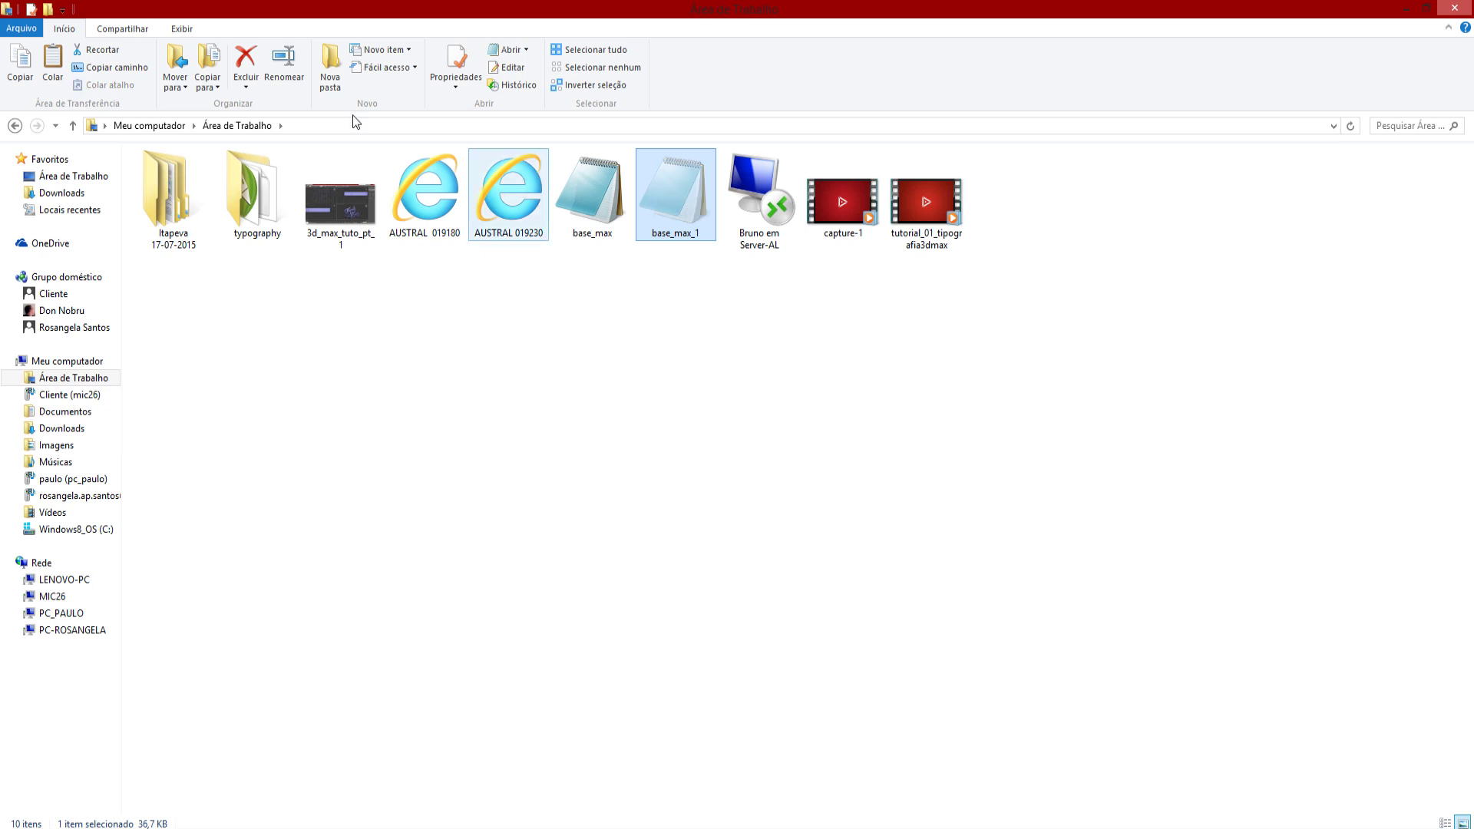
click(14, 126)
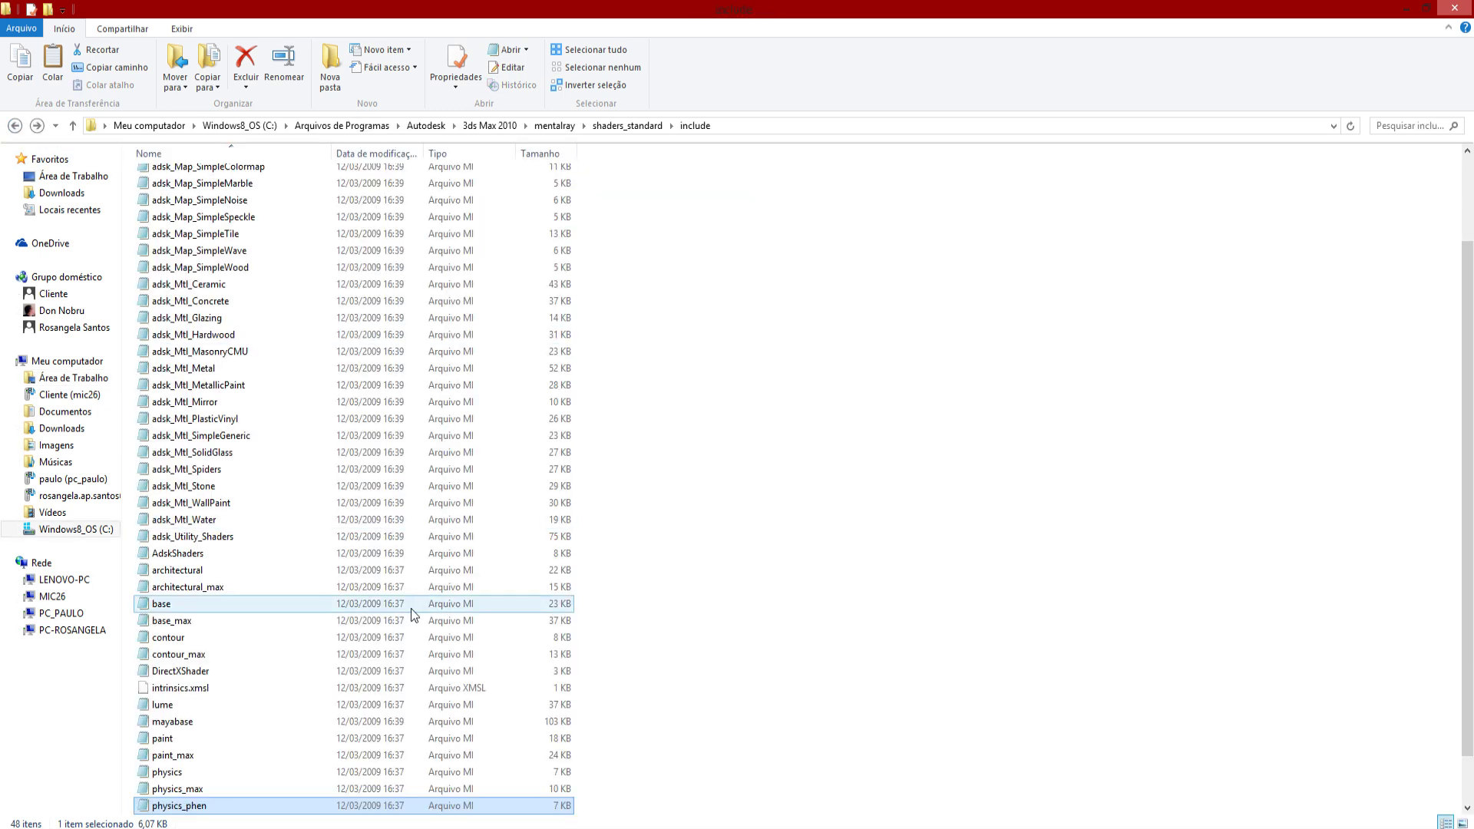
key(ctrl+v)
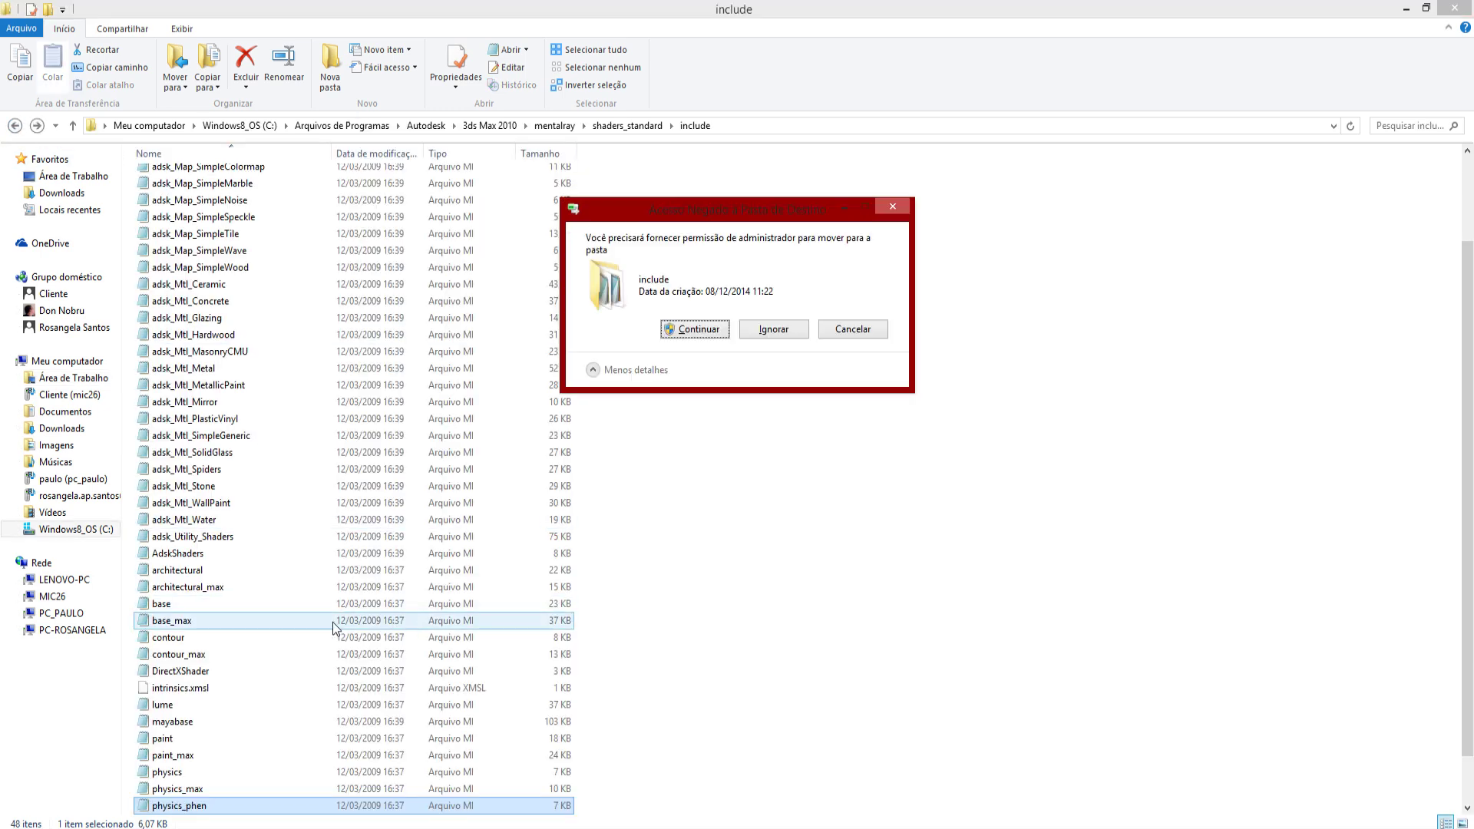
click(696, 328)
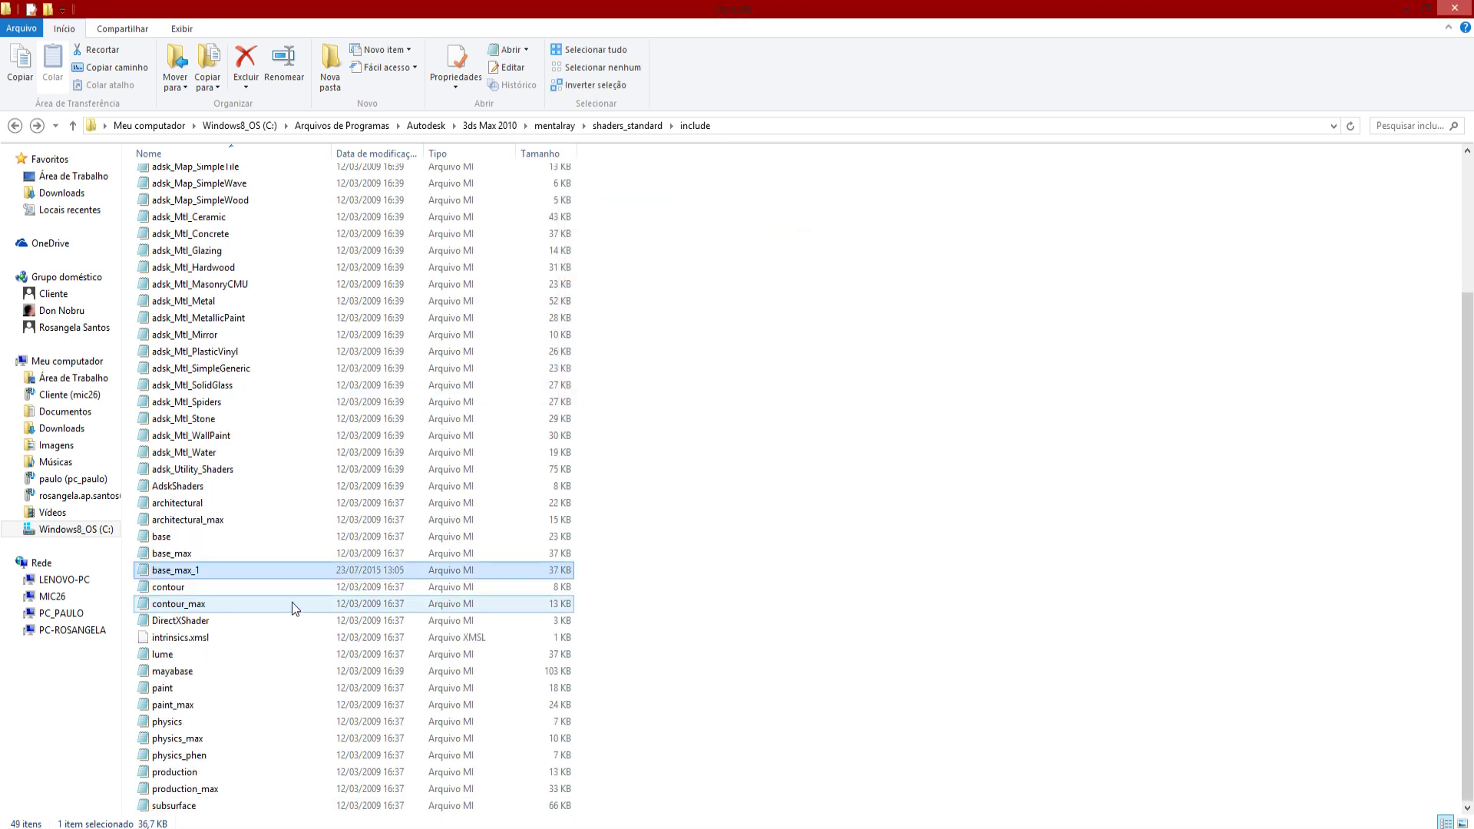
Rename the original base_max file in the include folder to OLDbase_max, granting administrator permission.
click(194, 556)
key(F2)
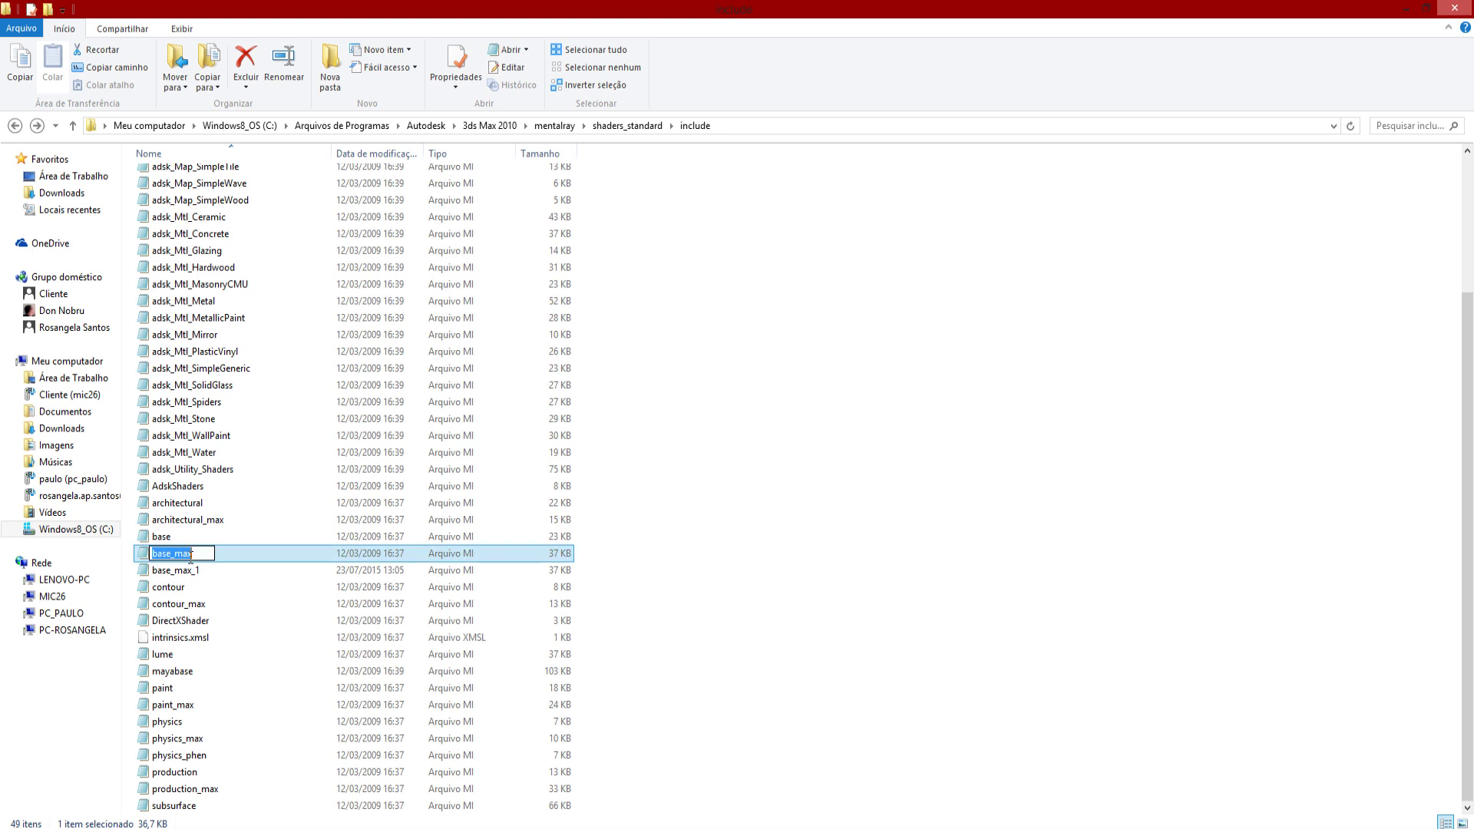
click(189, 553)
key(Home)
text(OLD)
key(Return)
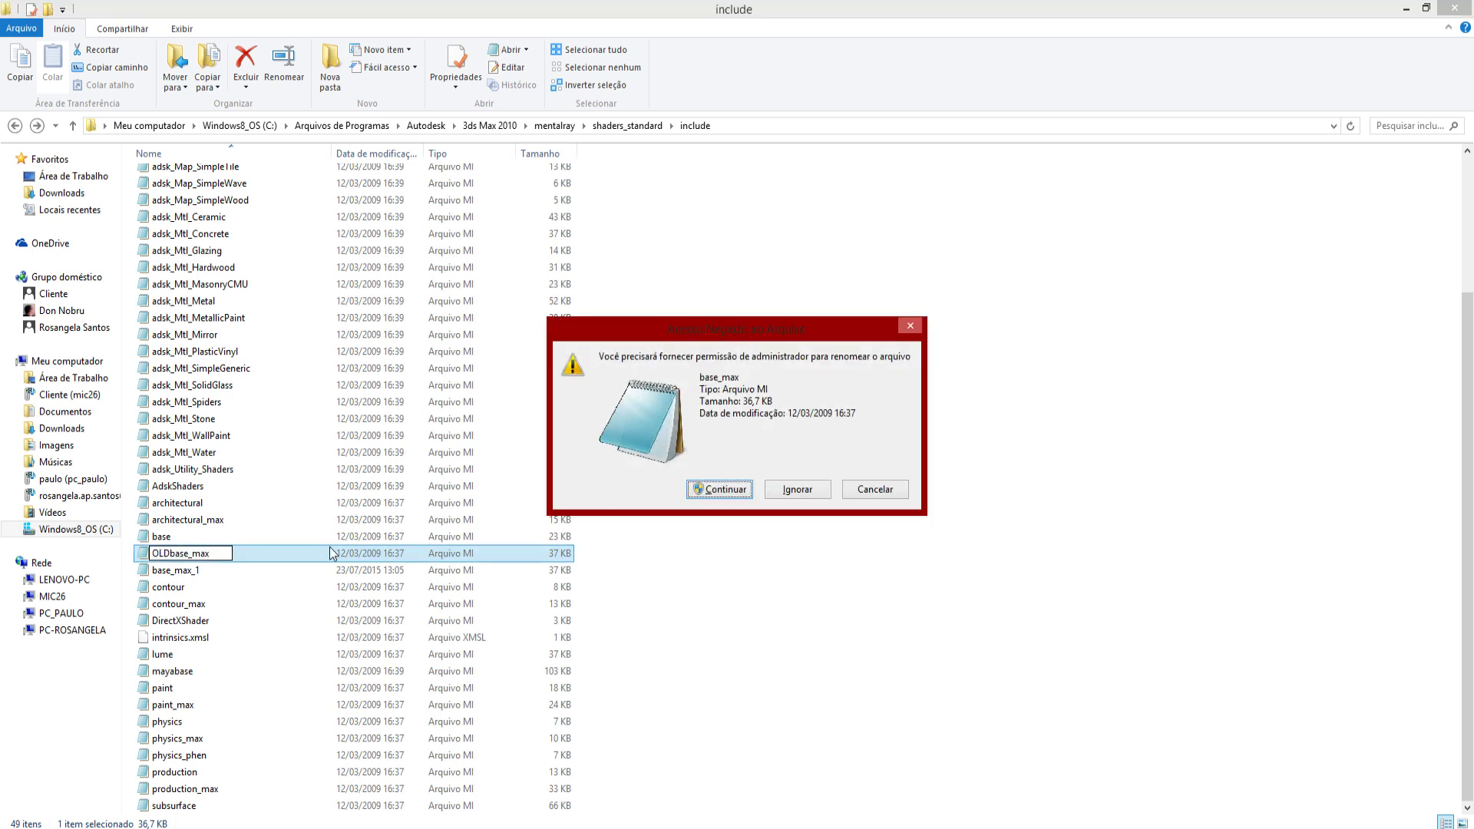
click(721, 490)
Rename base_max_1 to base_max in the include folder, granting administrator permission.
click(187, 555)
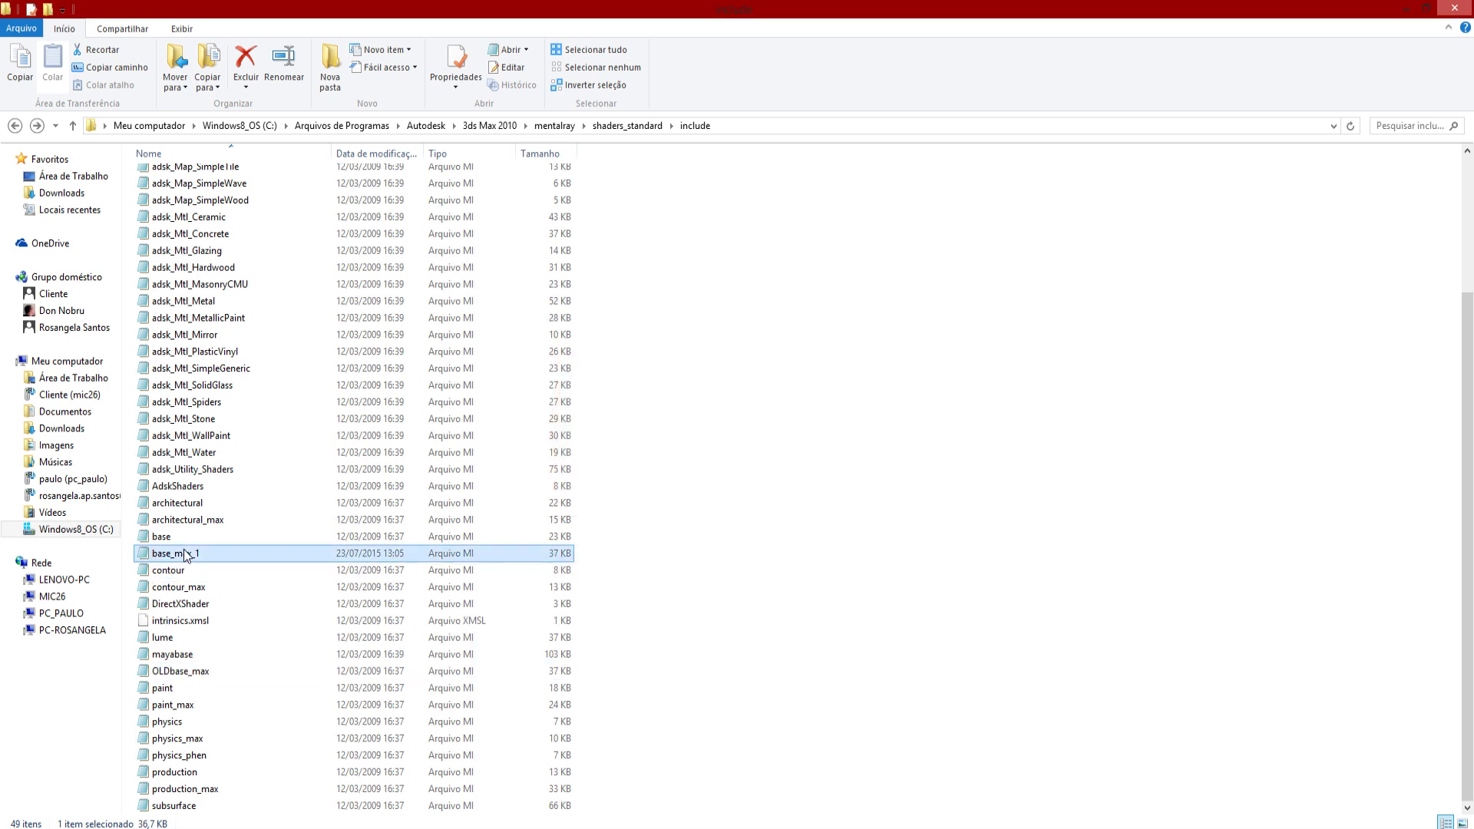
key(F2)
key(End)
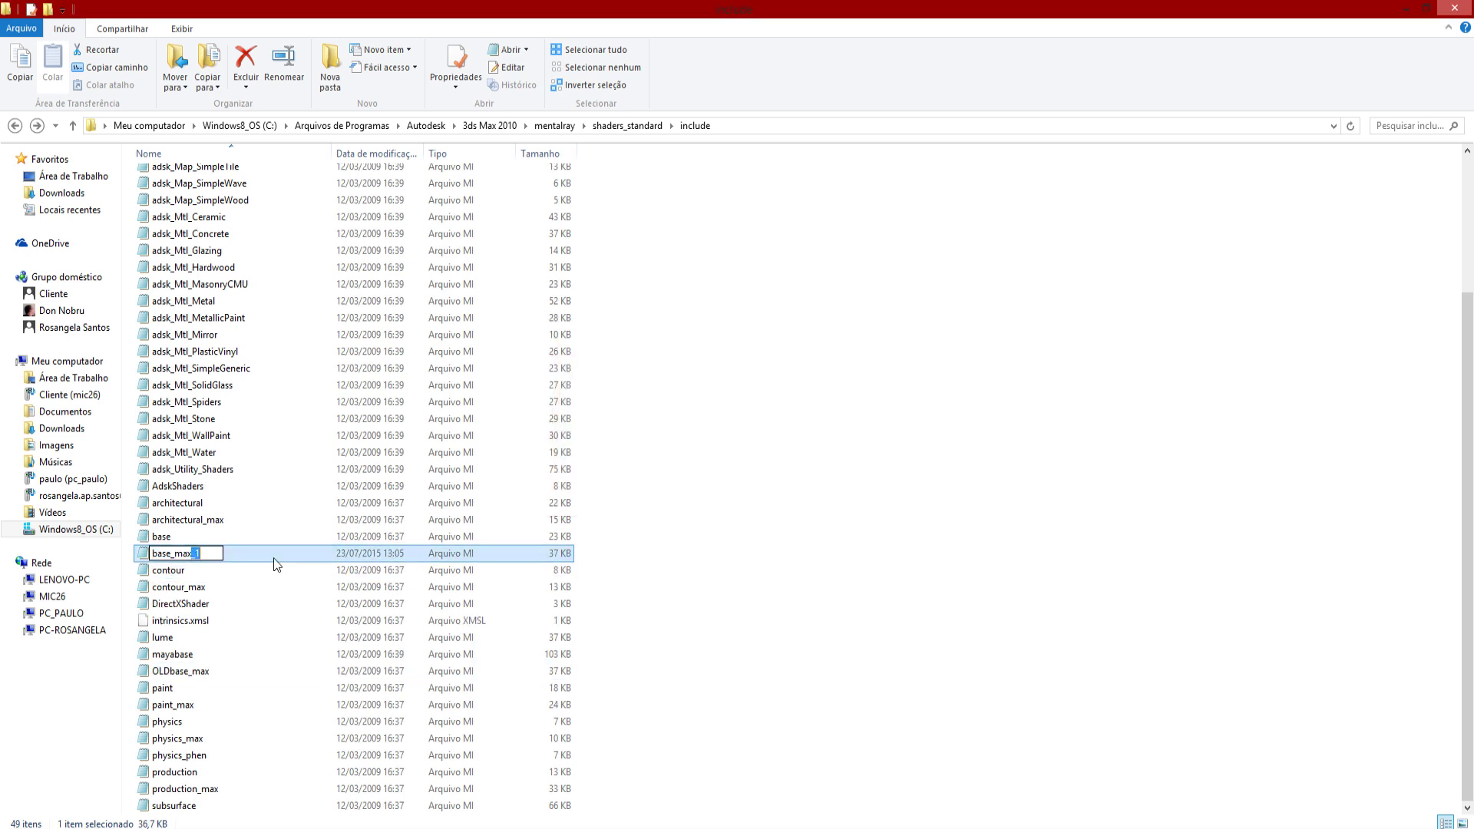
key(BackSpace)
key(BackSpace)
key(Return)
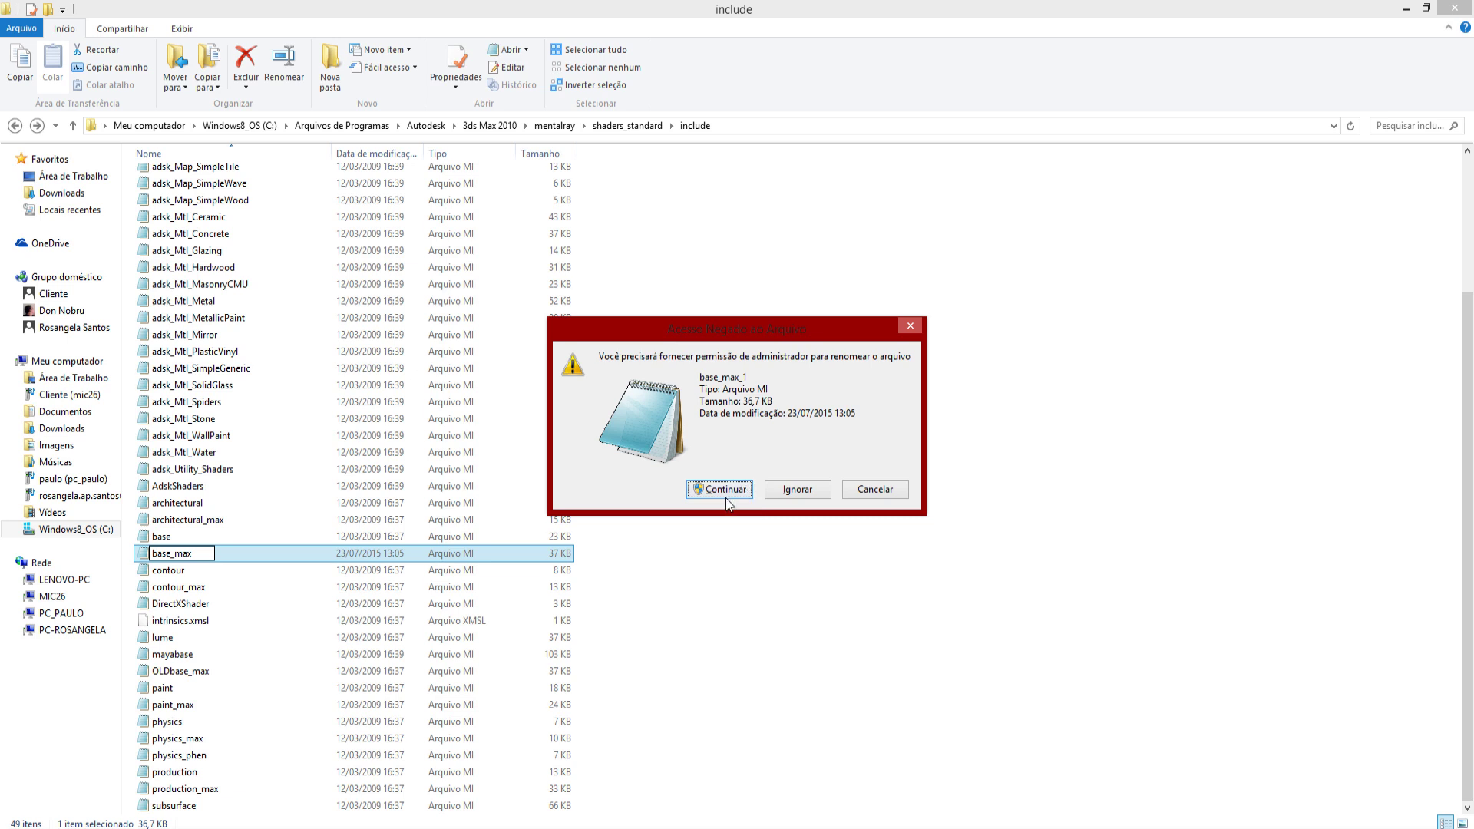
click(721, 489)
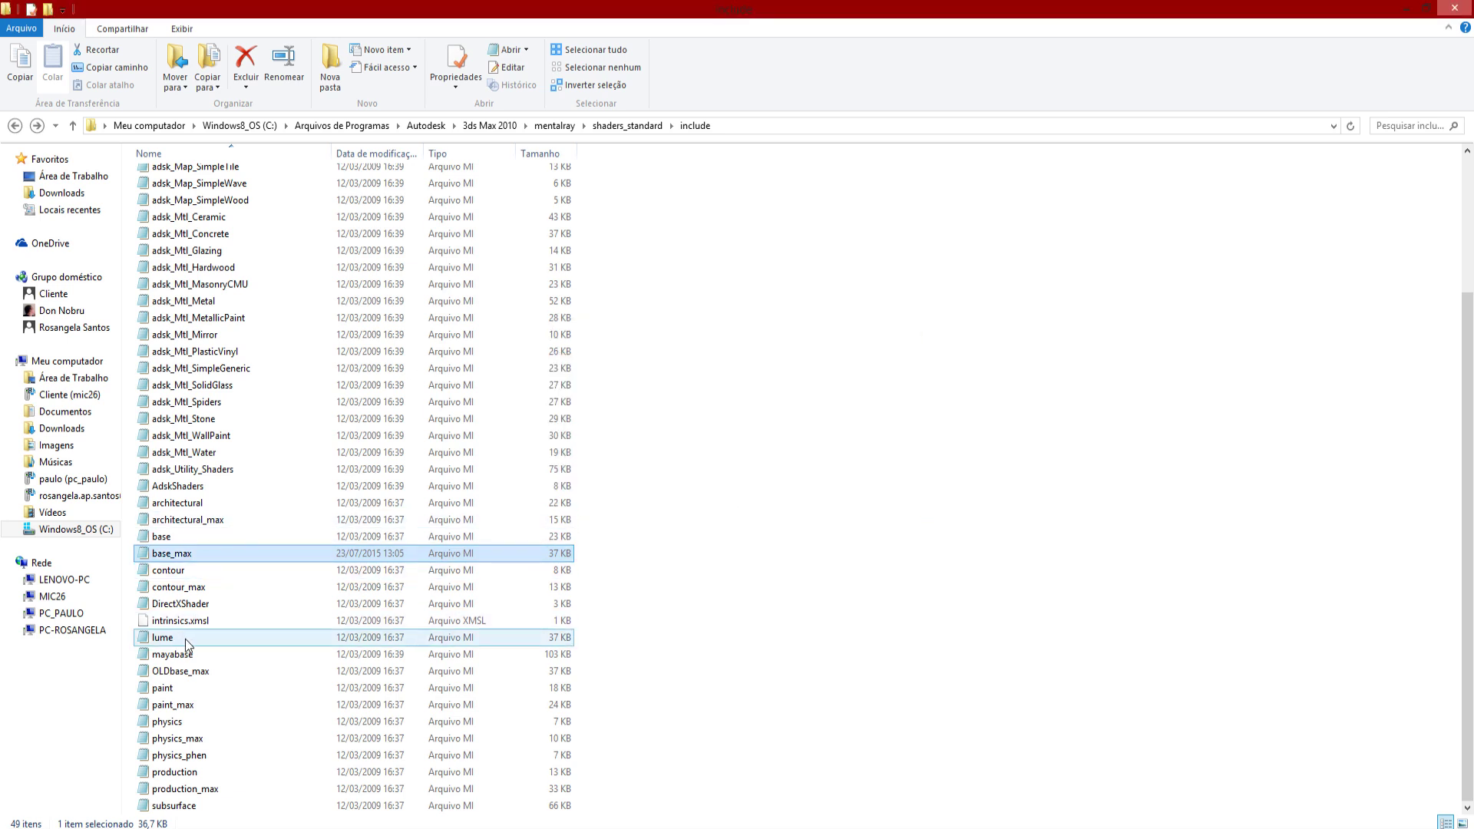
Launch Autodesk 3ds Max 2010 64-bit, closing the include folder and the text file windows, and dismiss the Learning Movies dialog.
key(super)
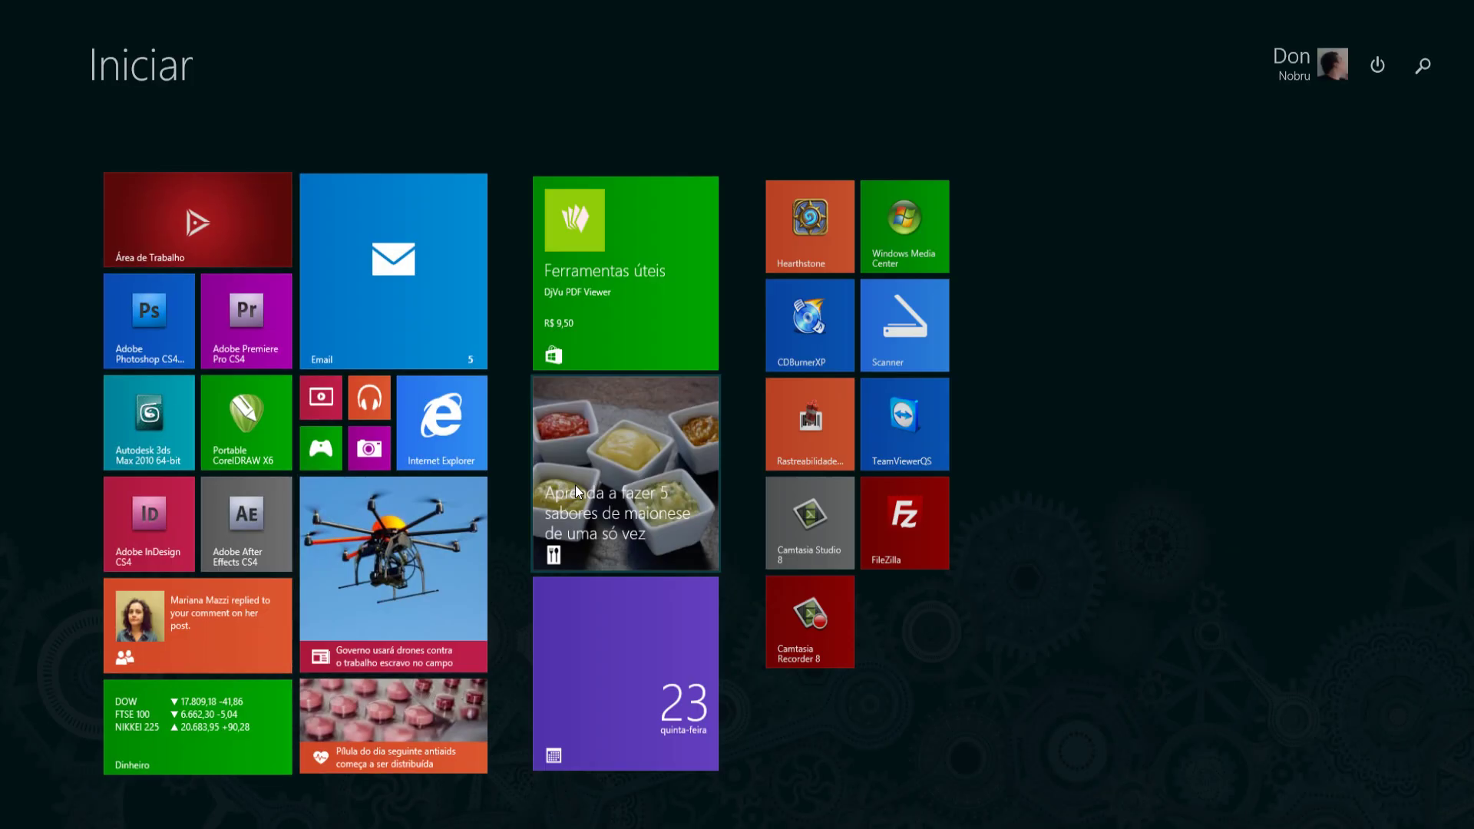
click(145, 432)
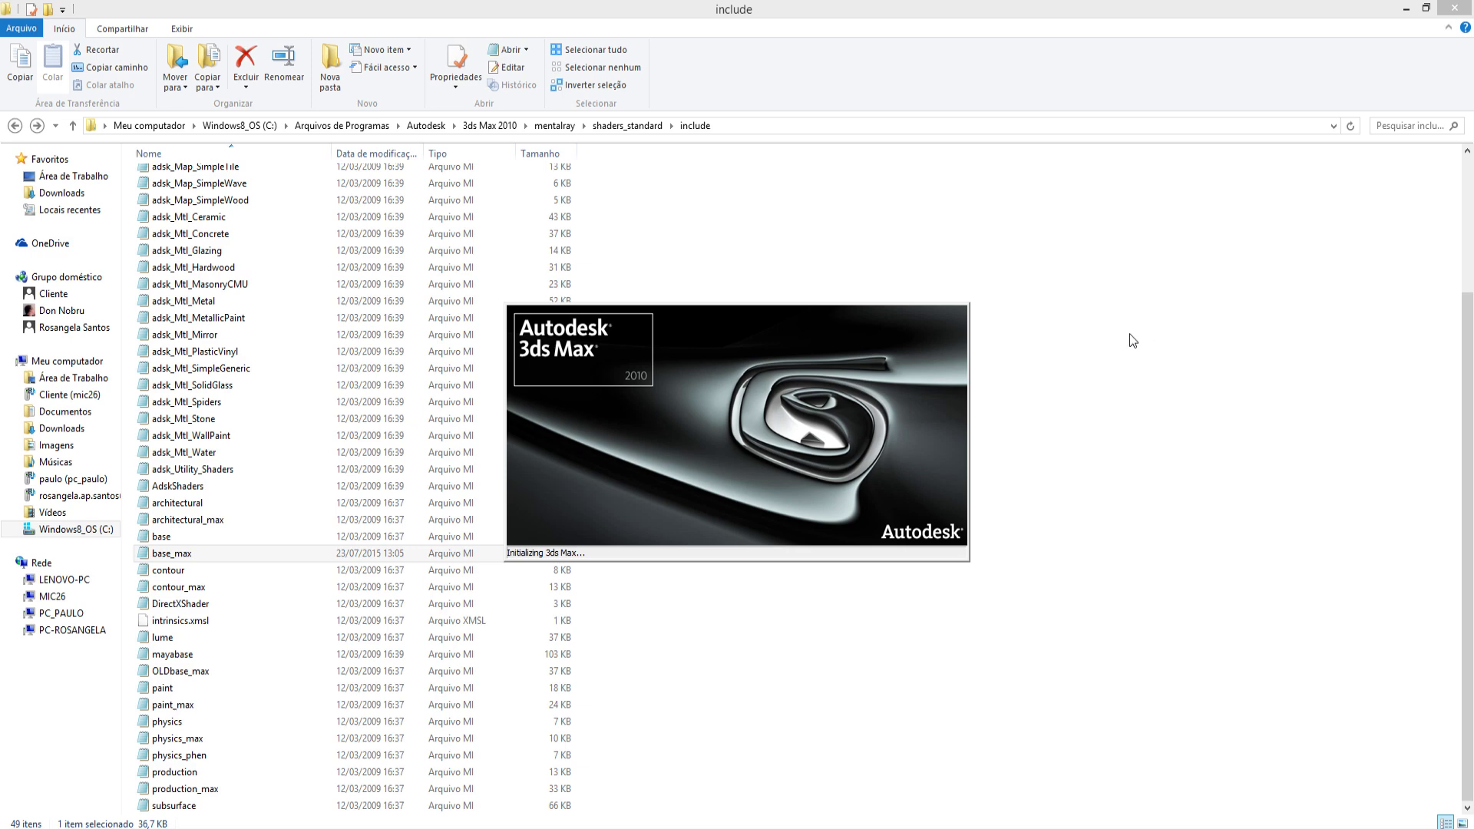
click(1453, 8)
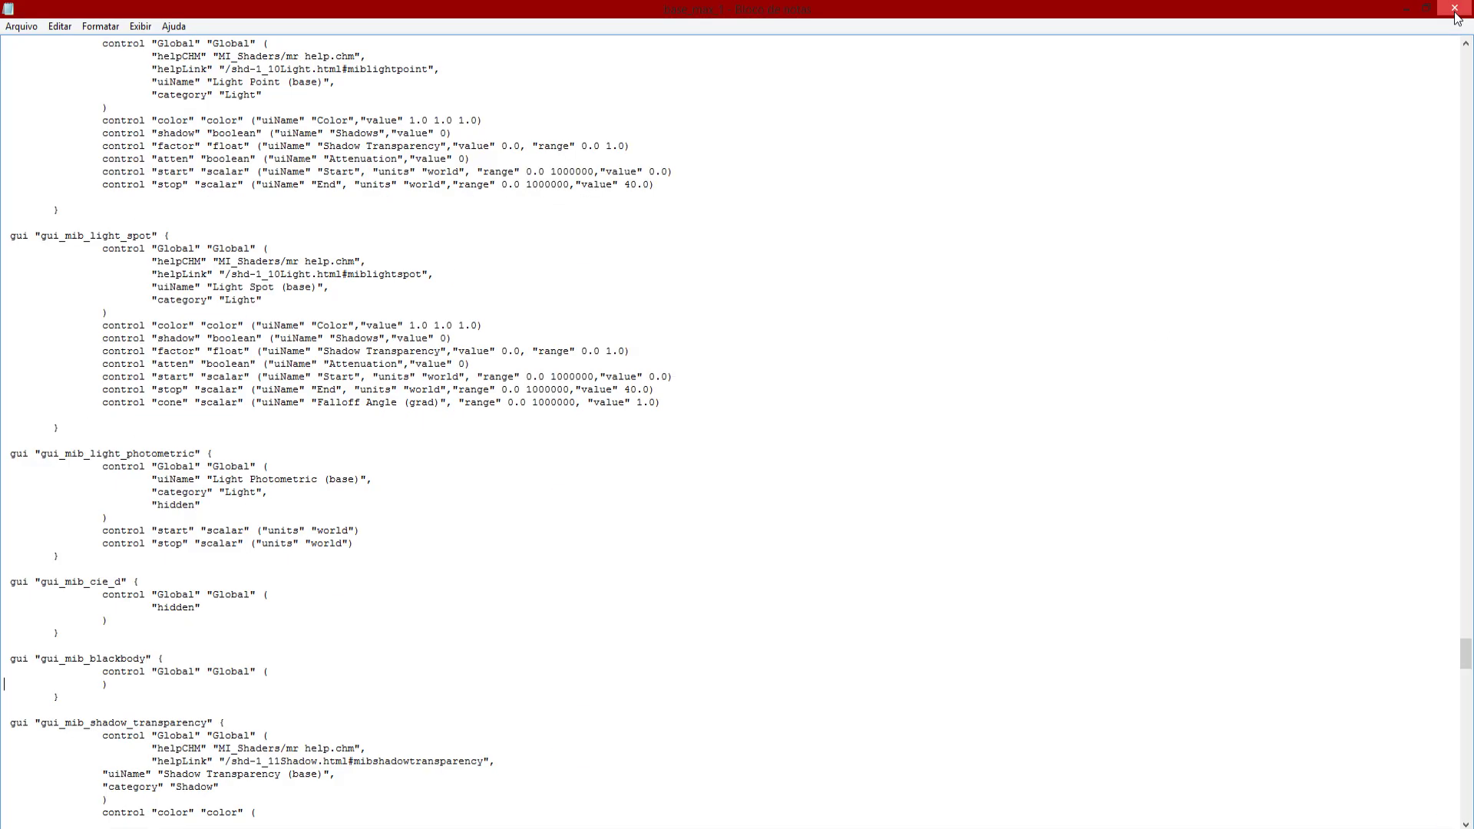
click(1456, 9)
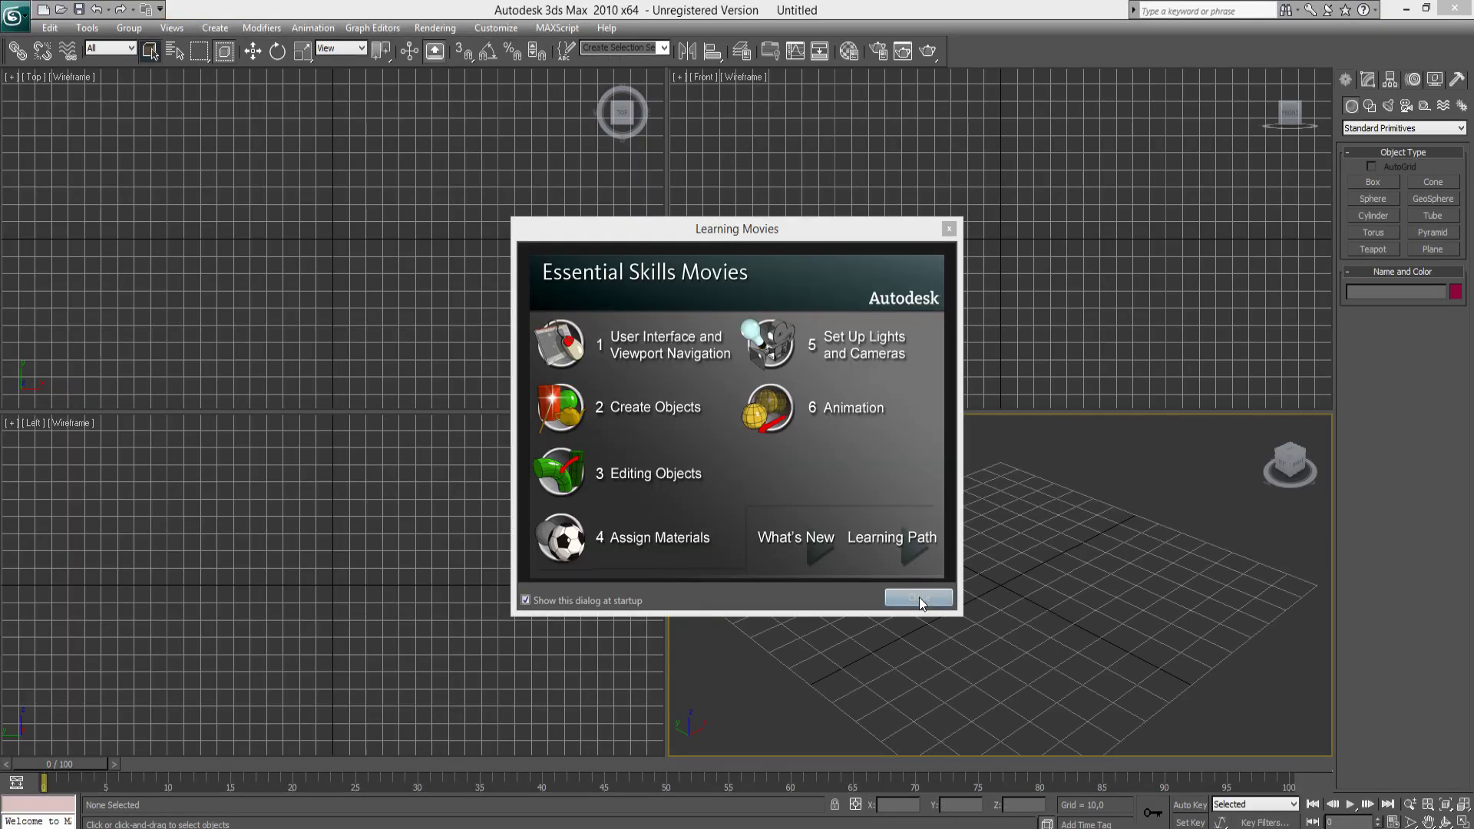
click(921, 601)
Find and select the mib_blackbody map in the Material/Map Browser.
click(495, 28)
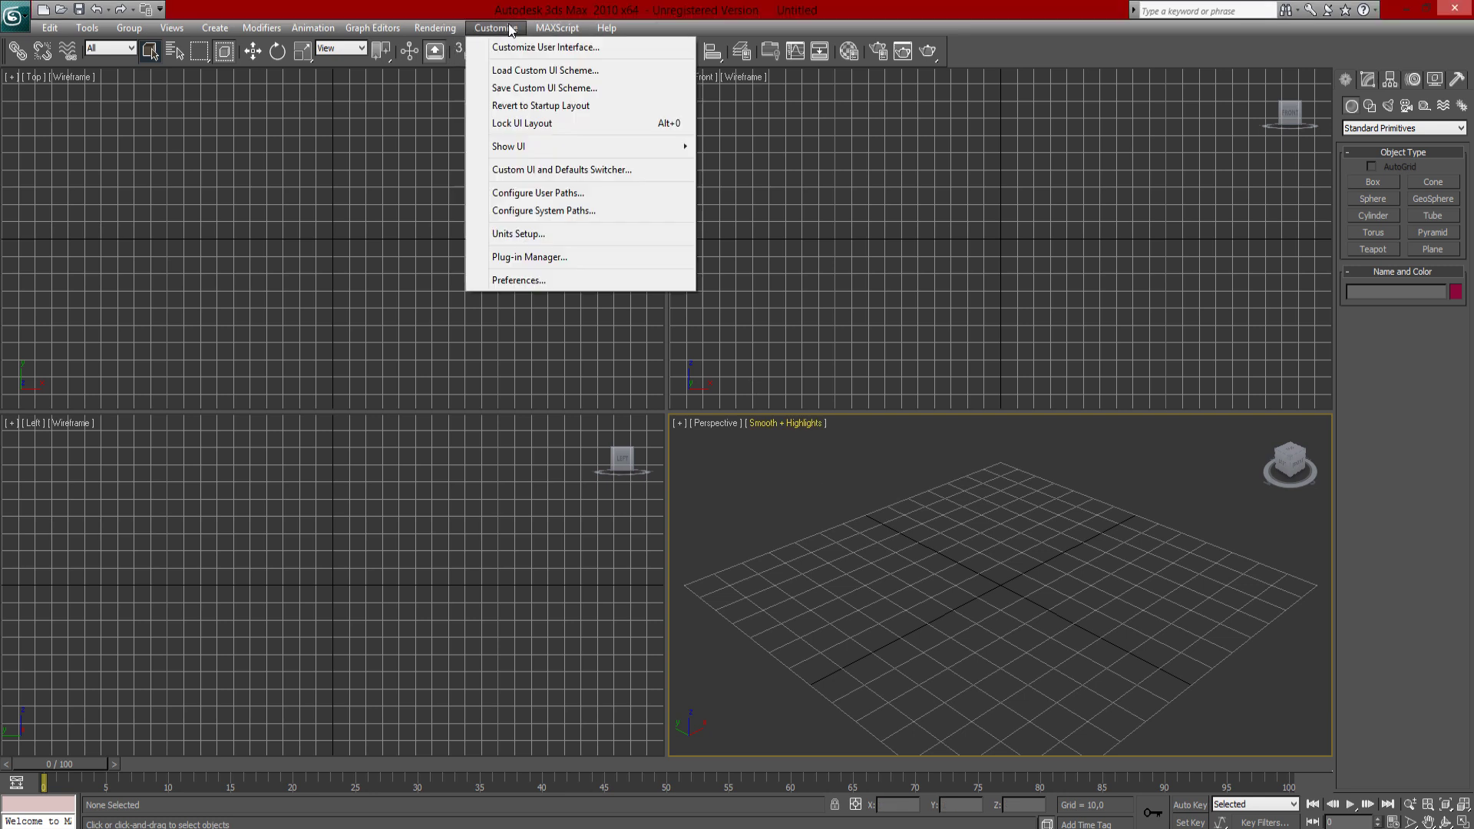
mouse_move(450, 31)
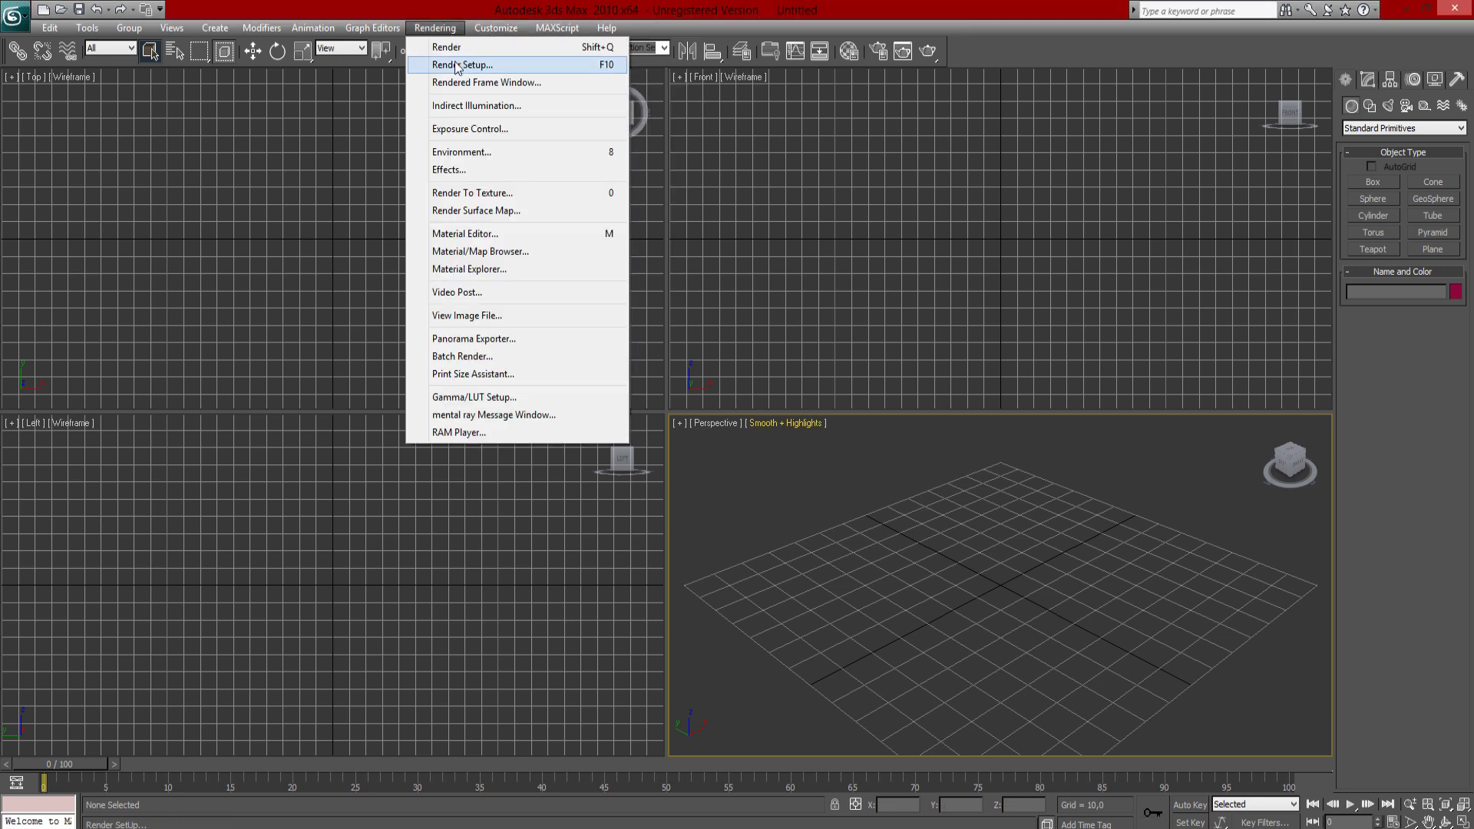
click(507, 252)
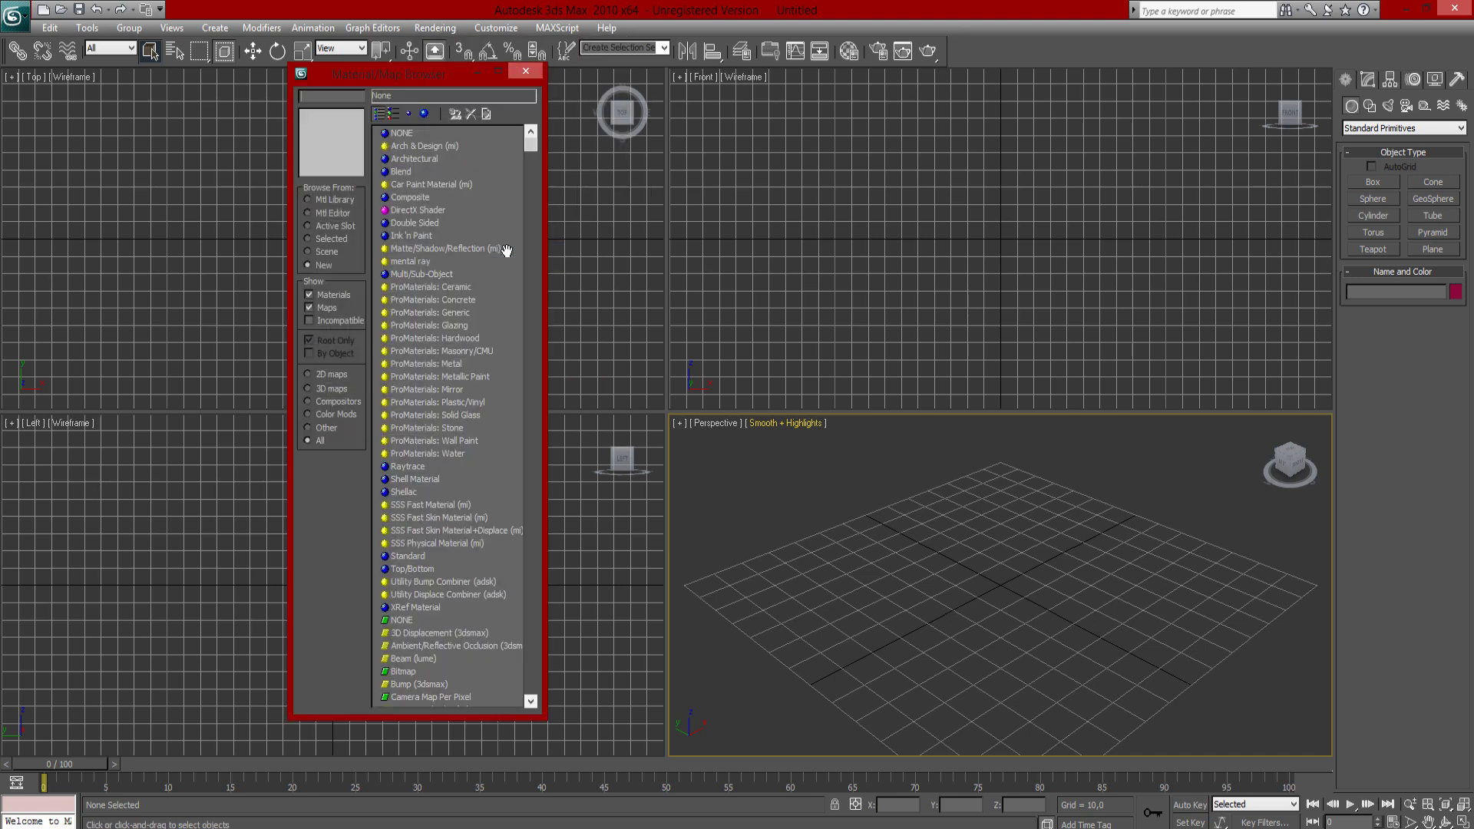
scroll(470, 160, down, 5)
scroll(447, 389, down, 9)
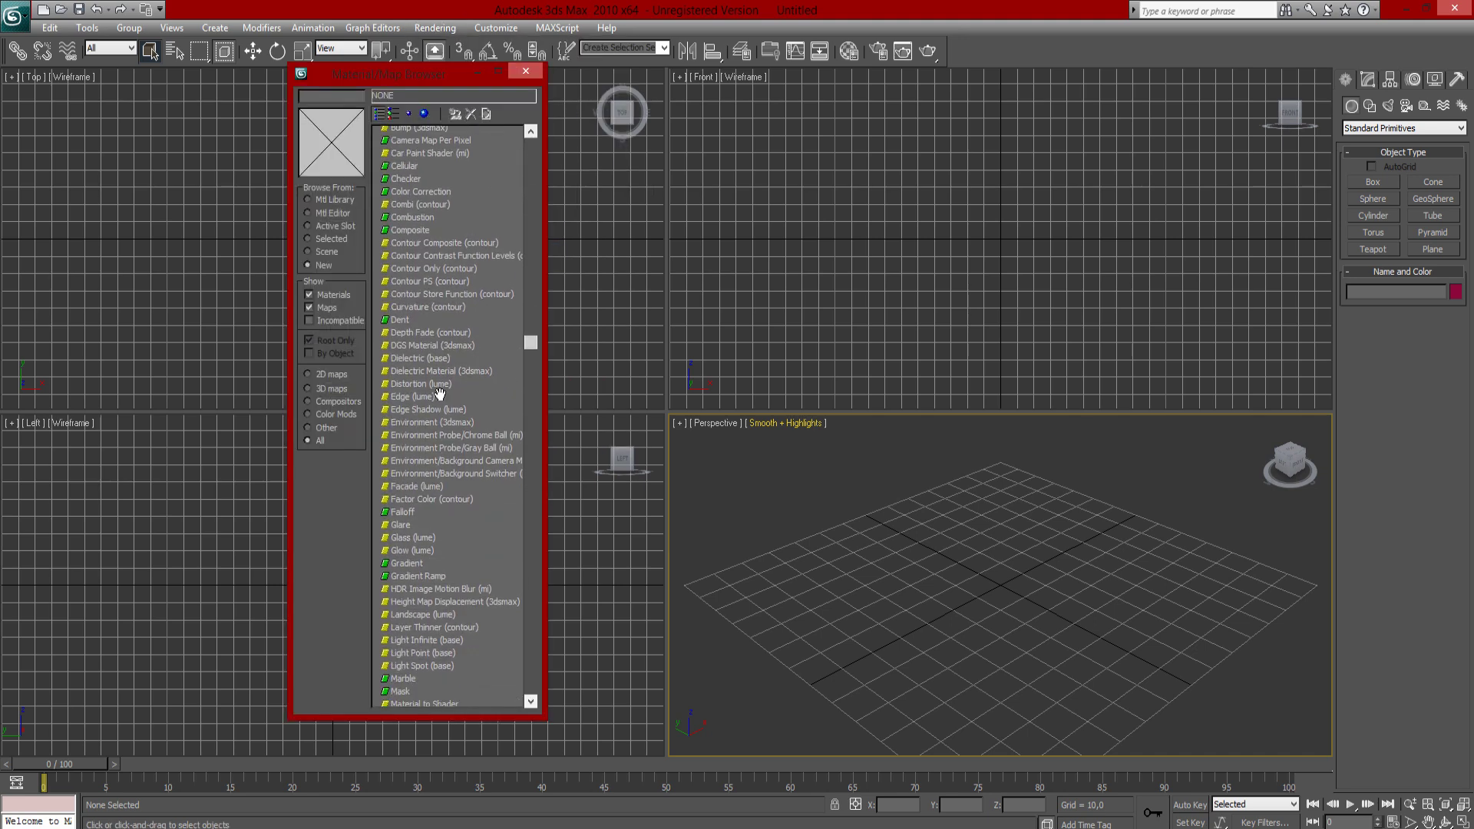
scroll(481, 390, down, 1)
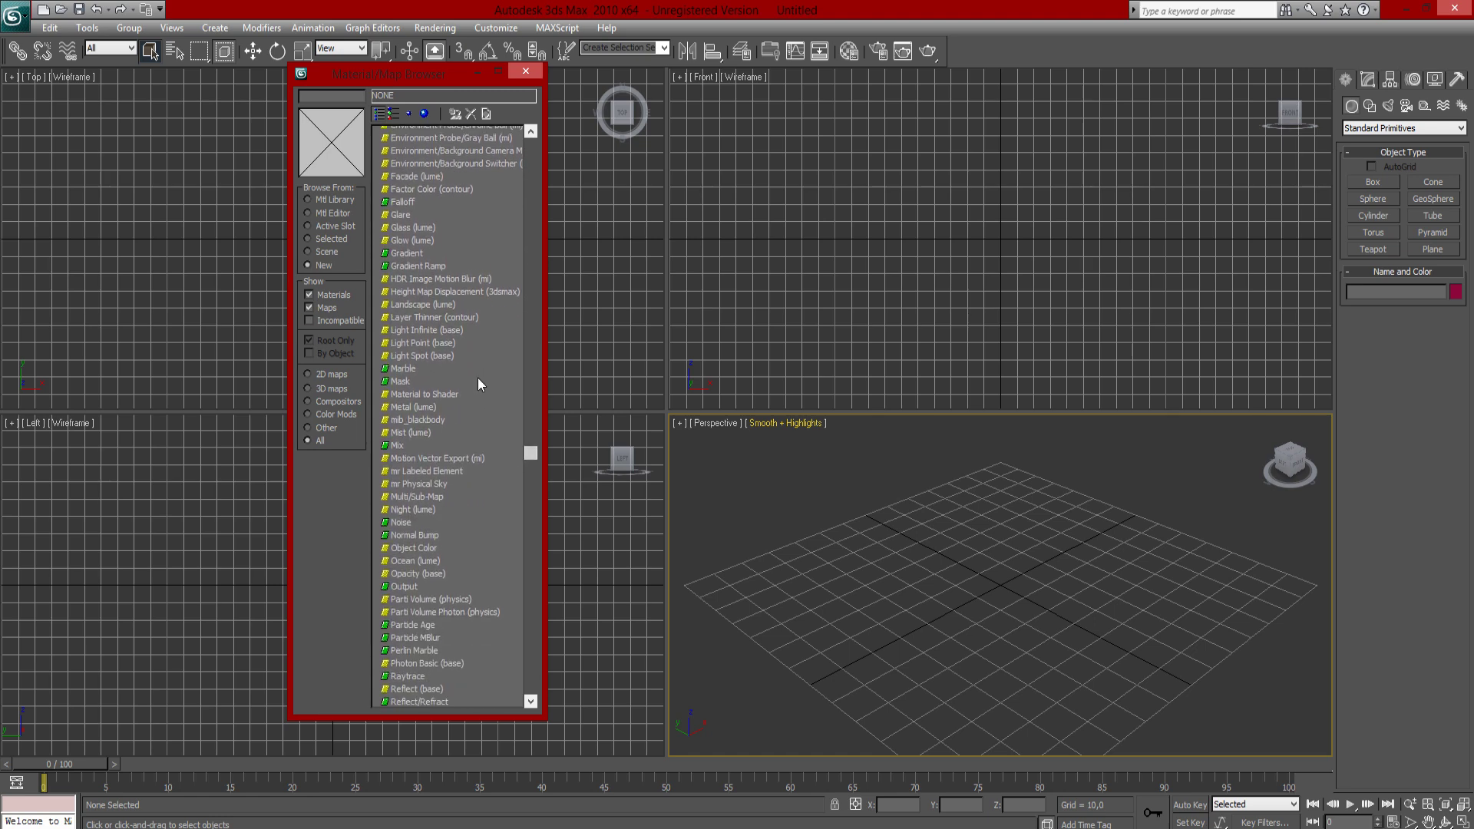
scroll(458, 542, down, 4)
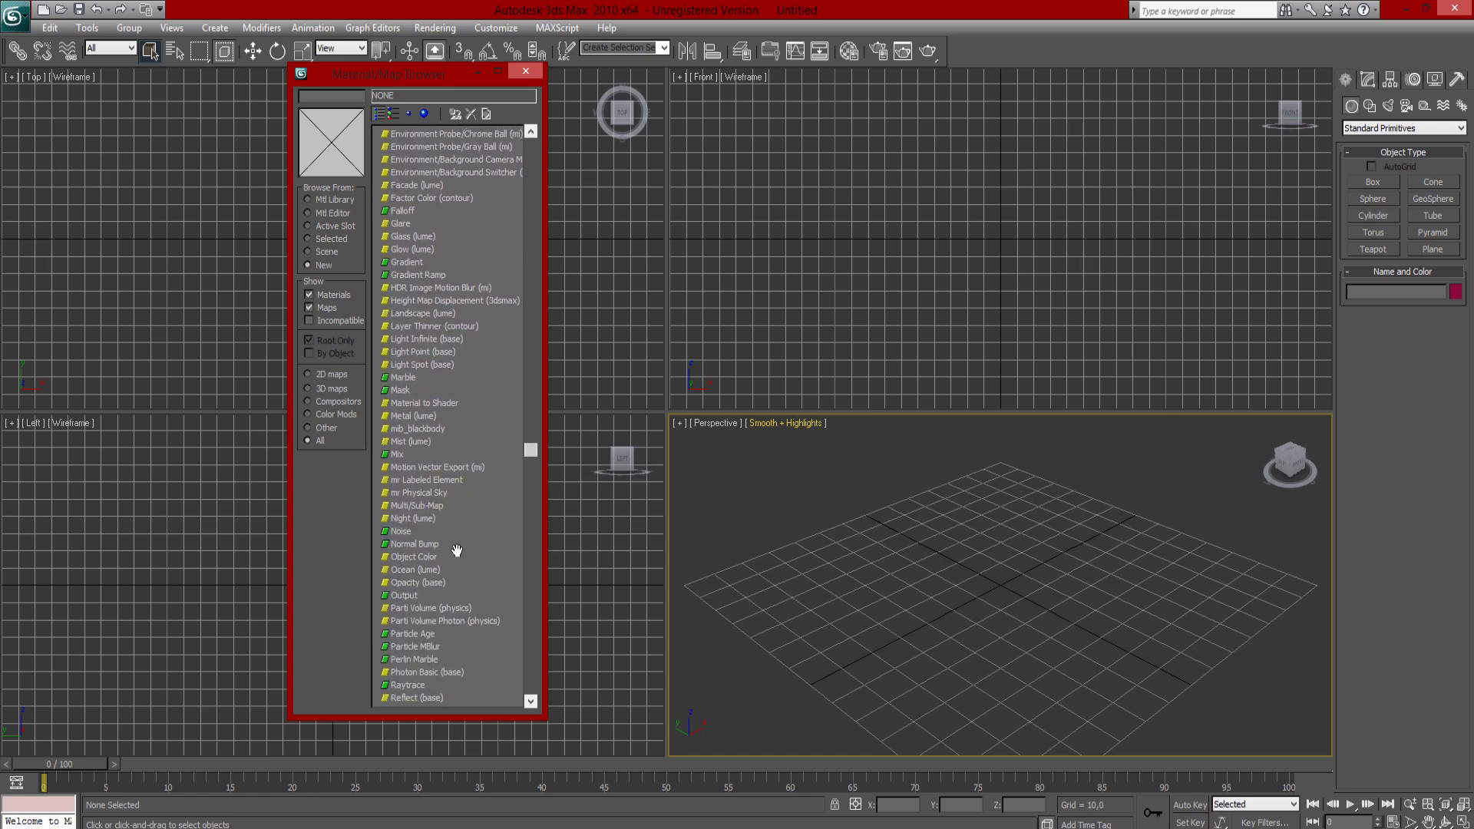
scroll(485, 362, down, 1)
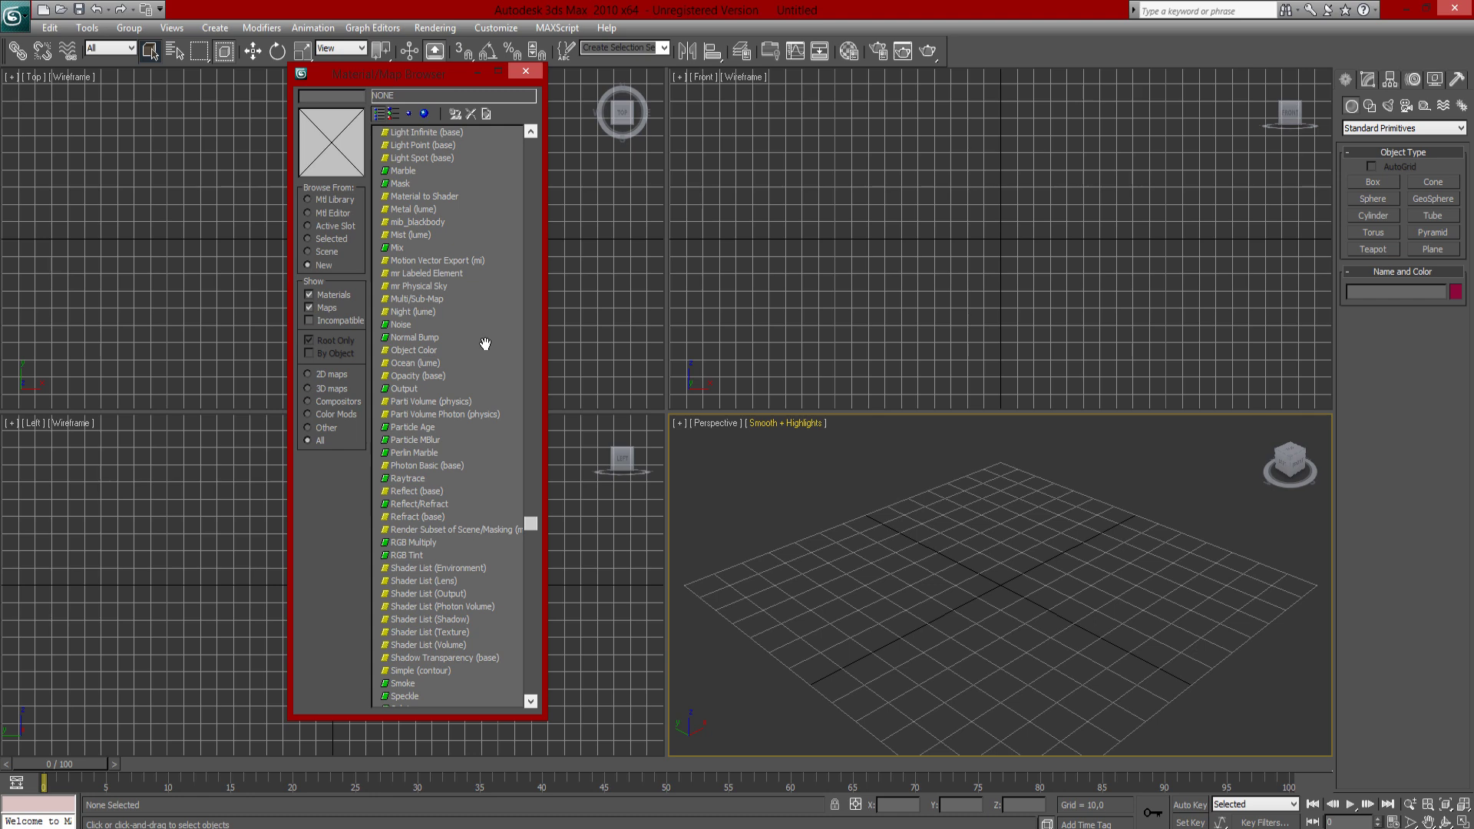
click(444, 223)
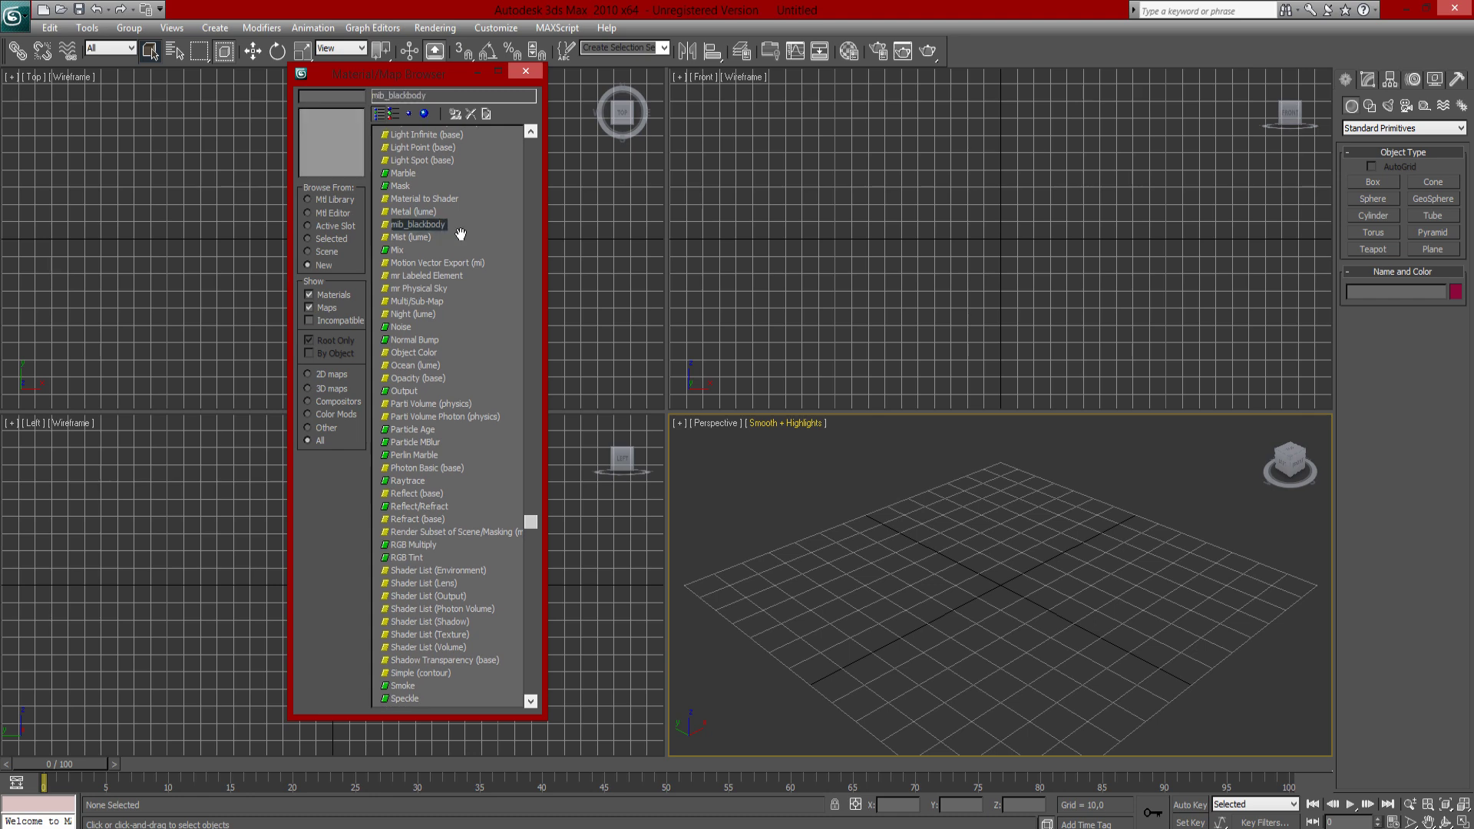
Place mib_blackbody in the last sample slot of the Material Editor, then close the Material/Map Browser and minimize the editor.
key(m)
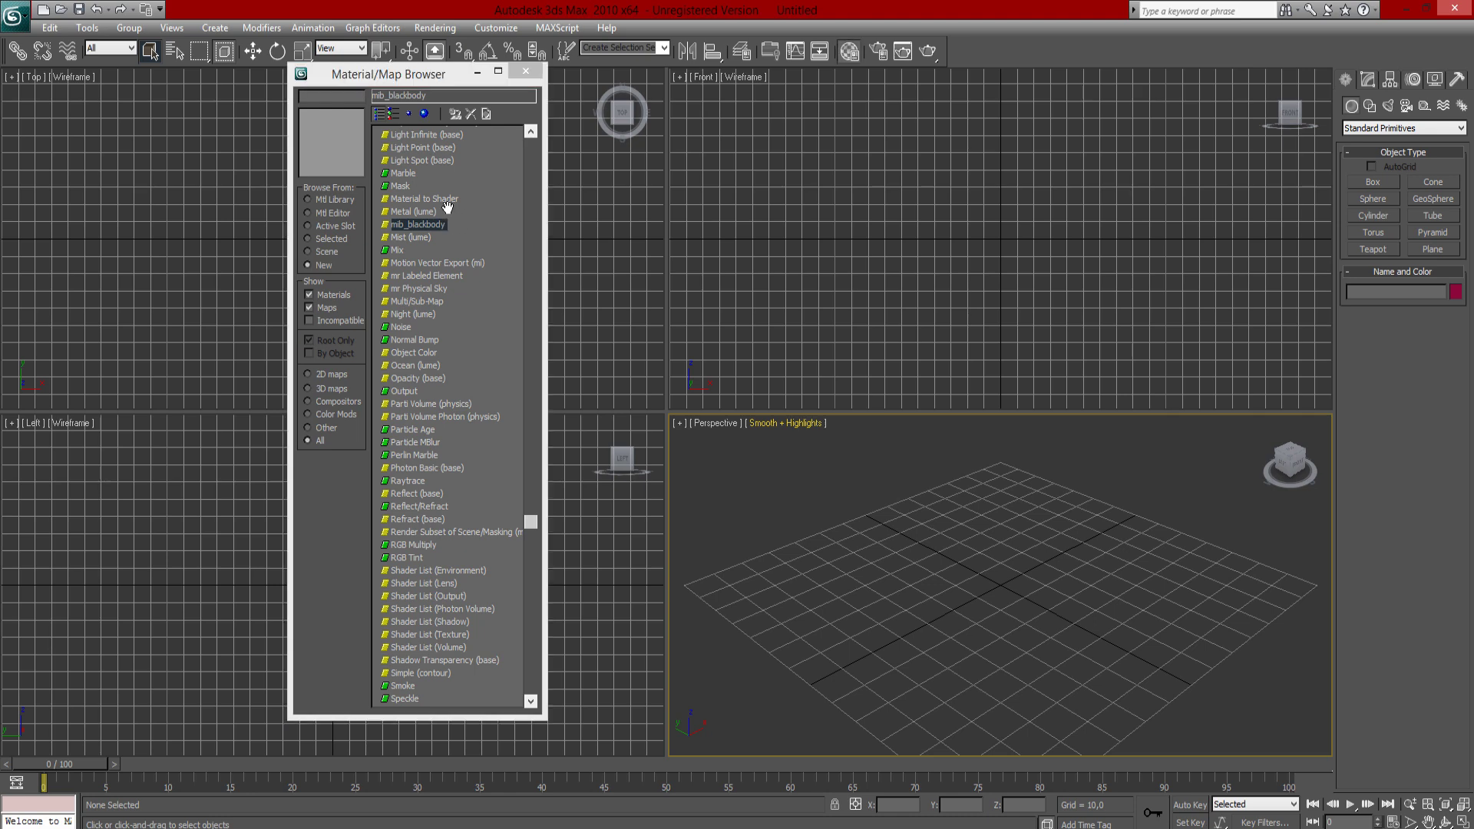
drag(414, 79, 570, 78)
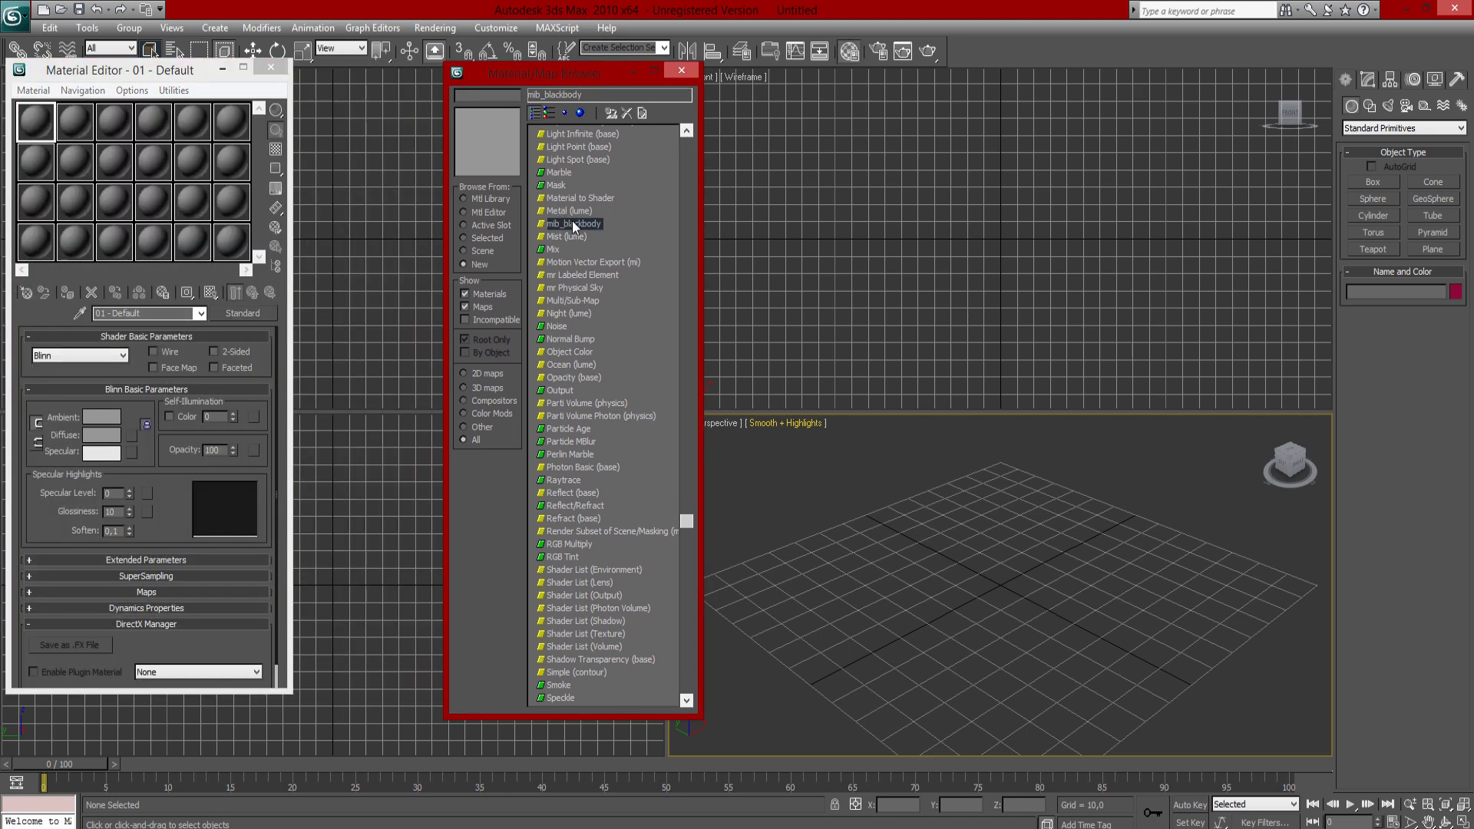
click(230, 246)
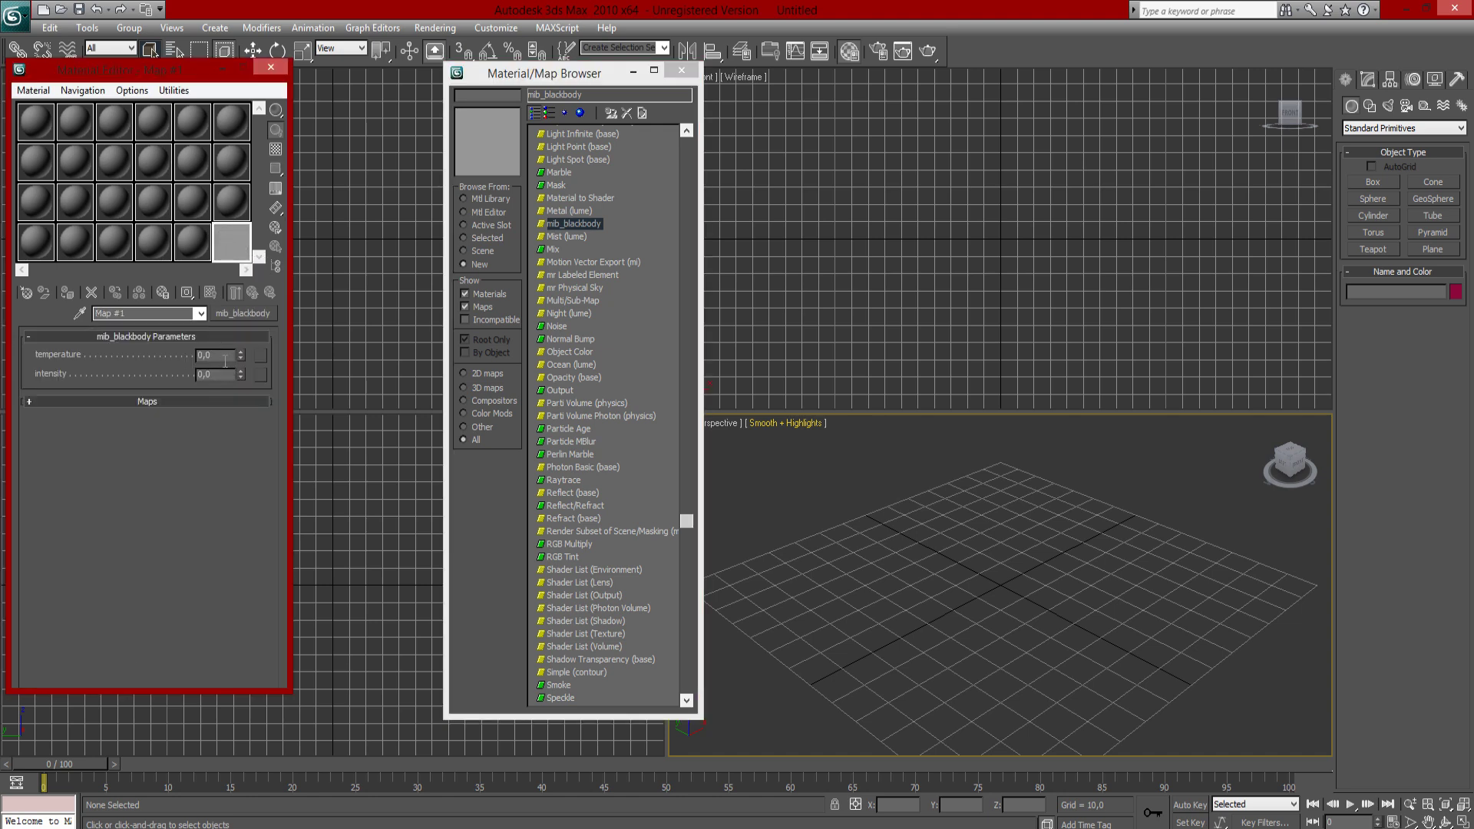
click(681, 70)
drag(211, 74, 478, 135)
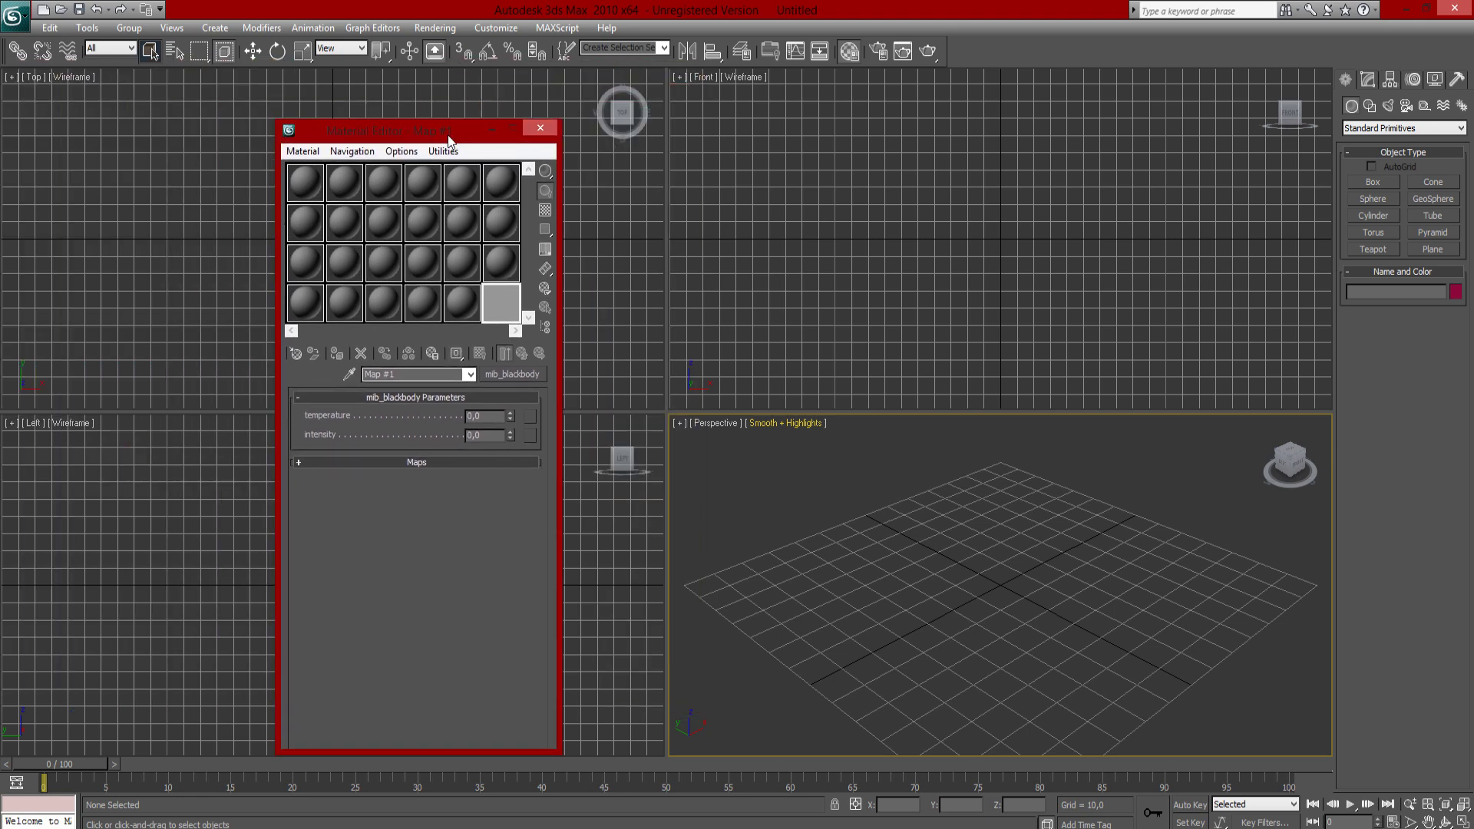
click(489, 131)
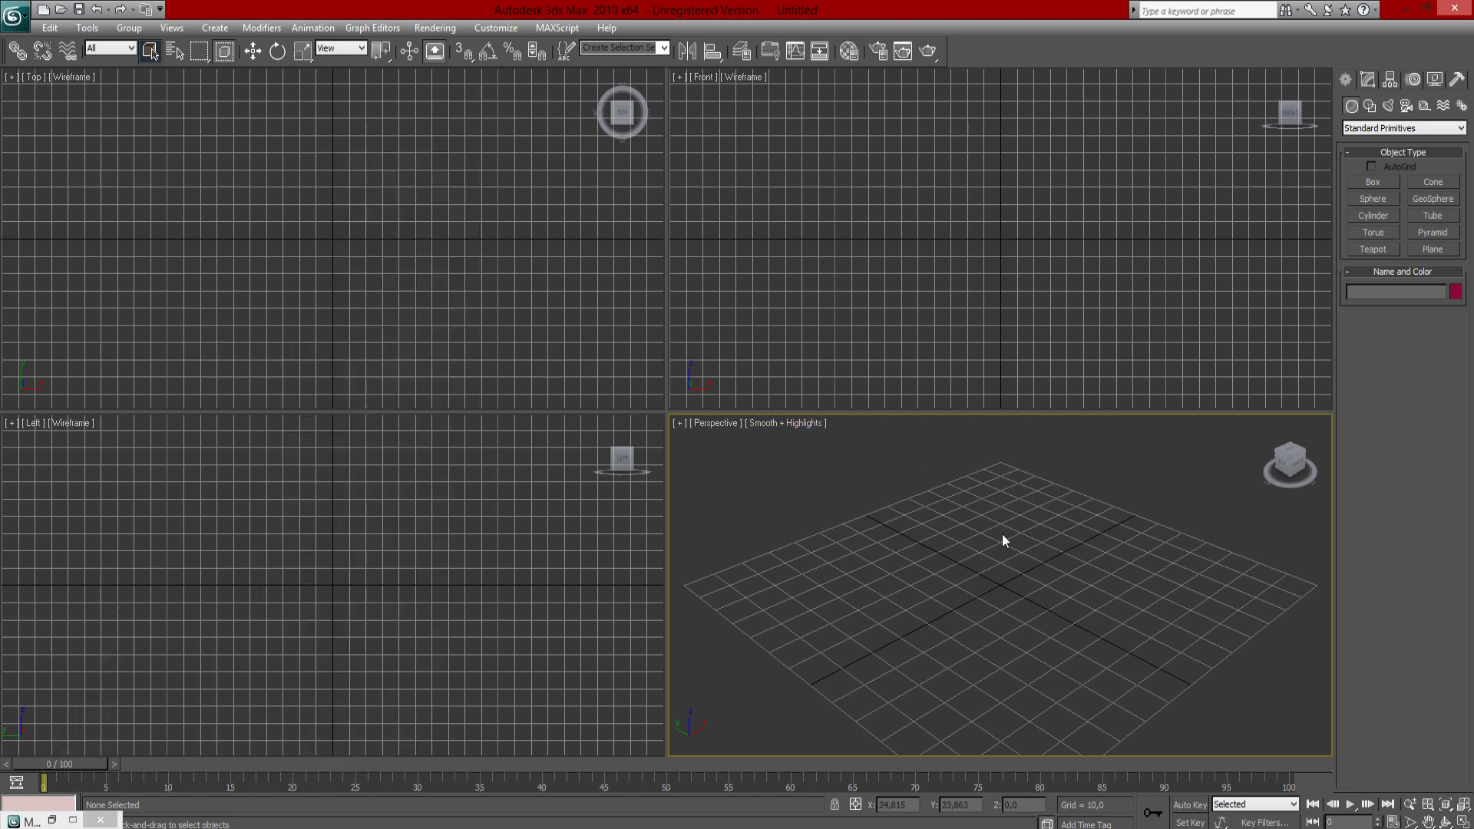
Create a plane about 121 long and 110 wide in the Perspective viewport and convert it to an Editable Poly.
click(1432, 250)
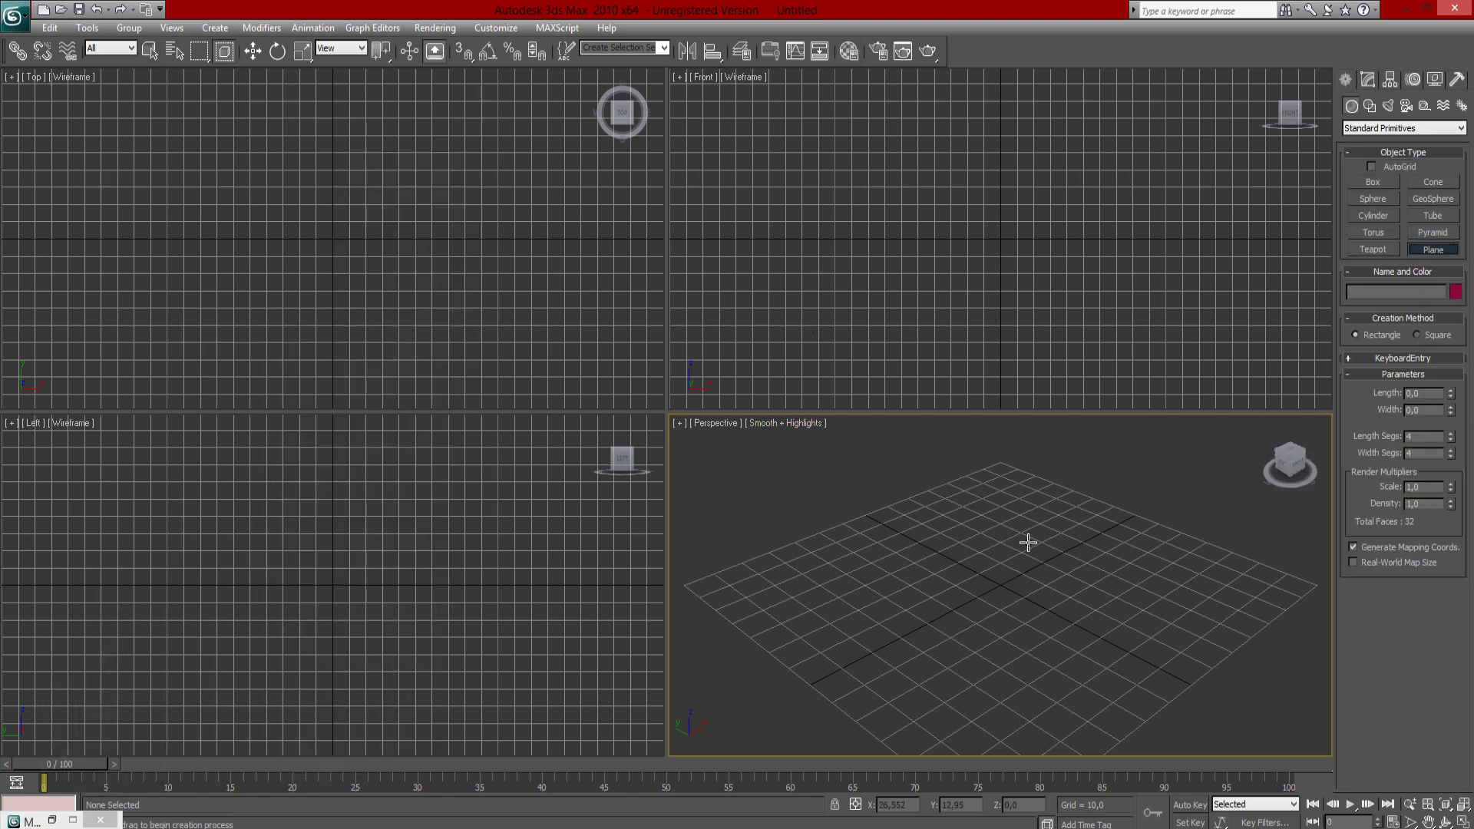
drag(1022, 487, 1068, 804)
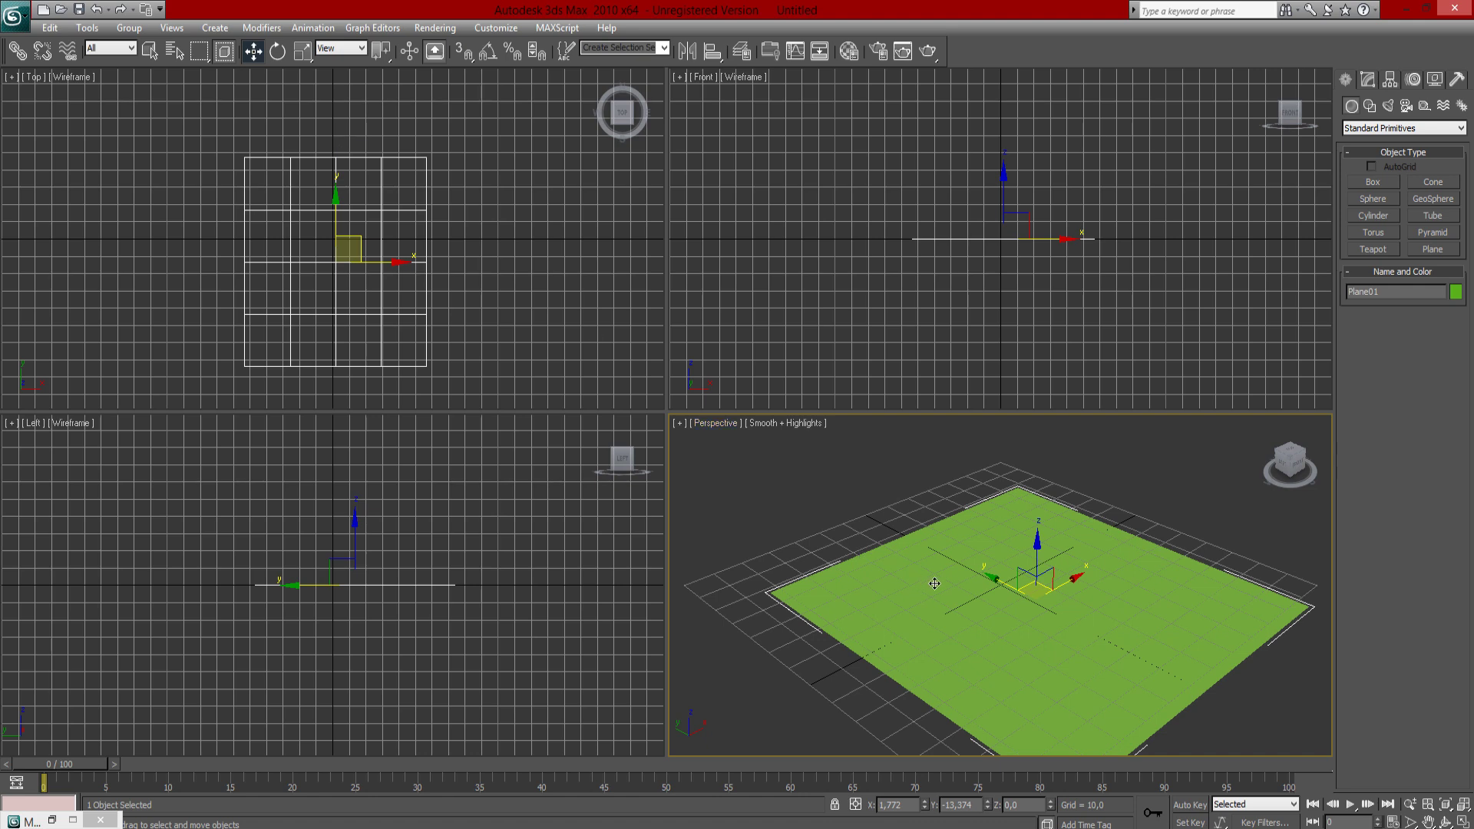
click(1367, 79)
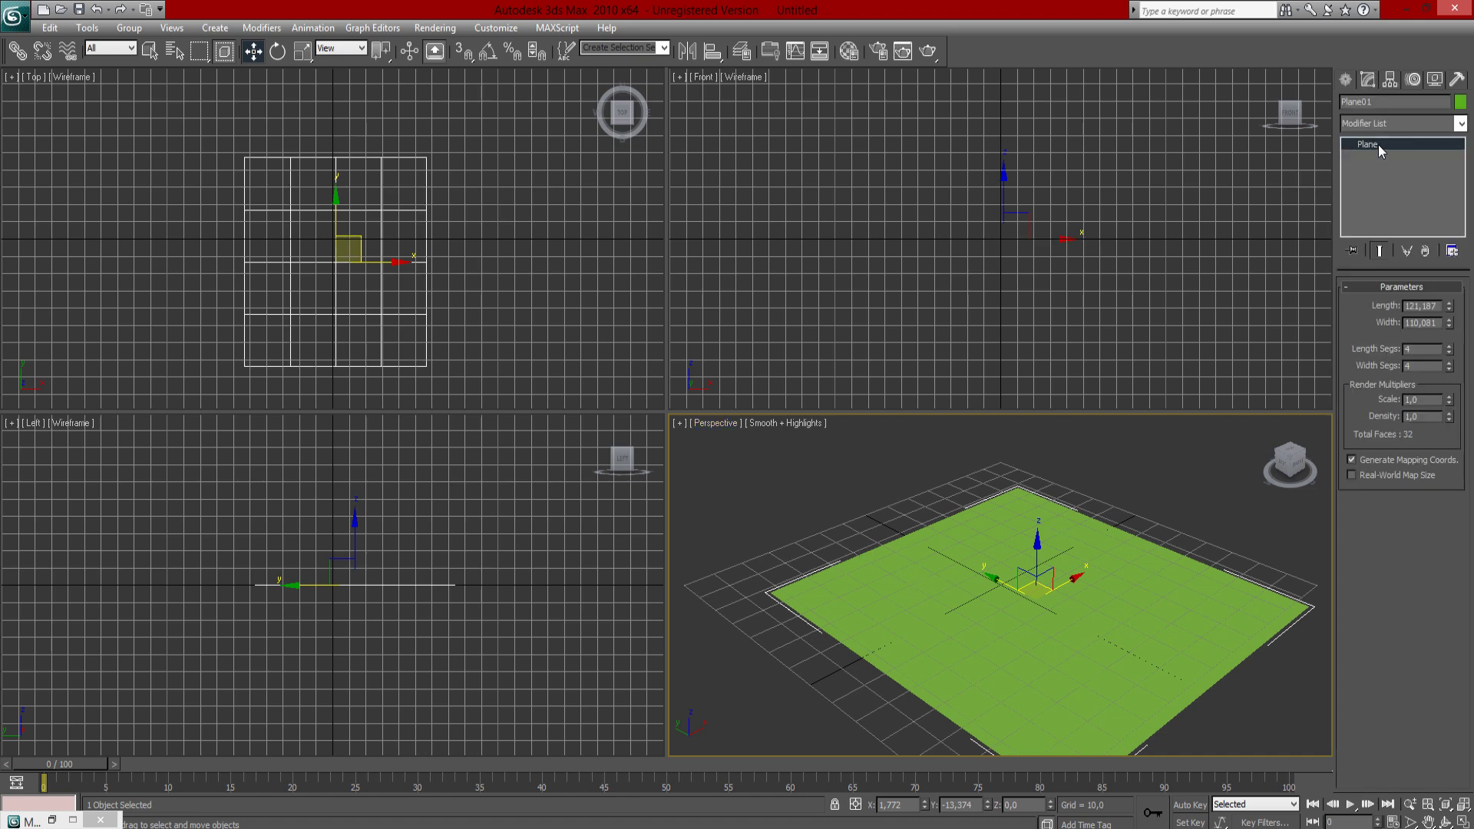
right_click(1379, 145)
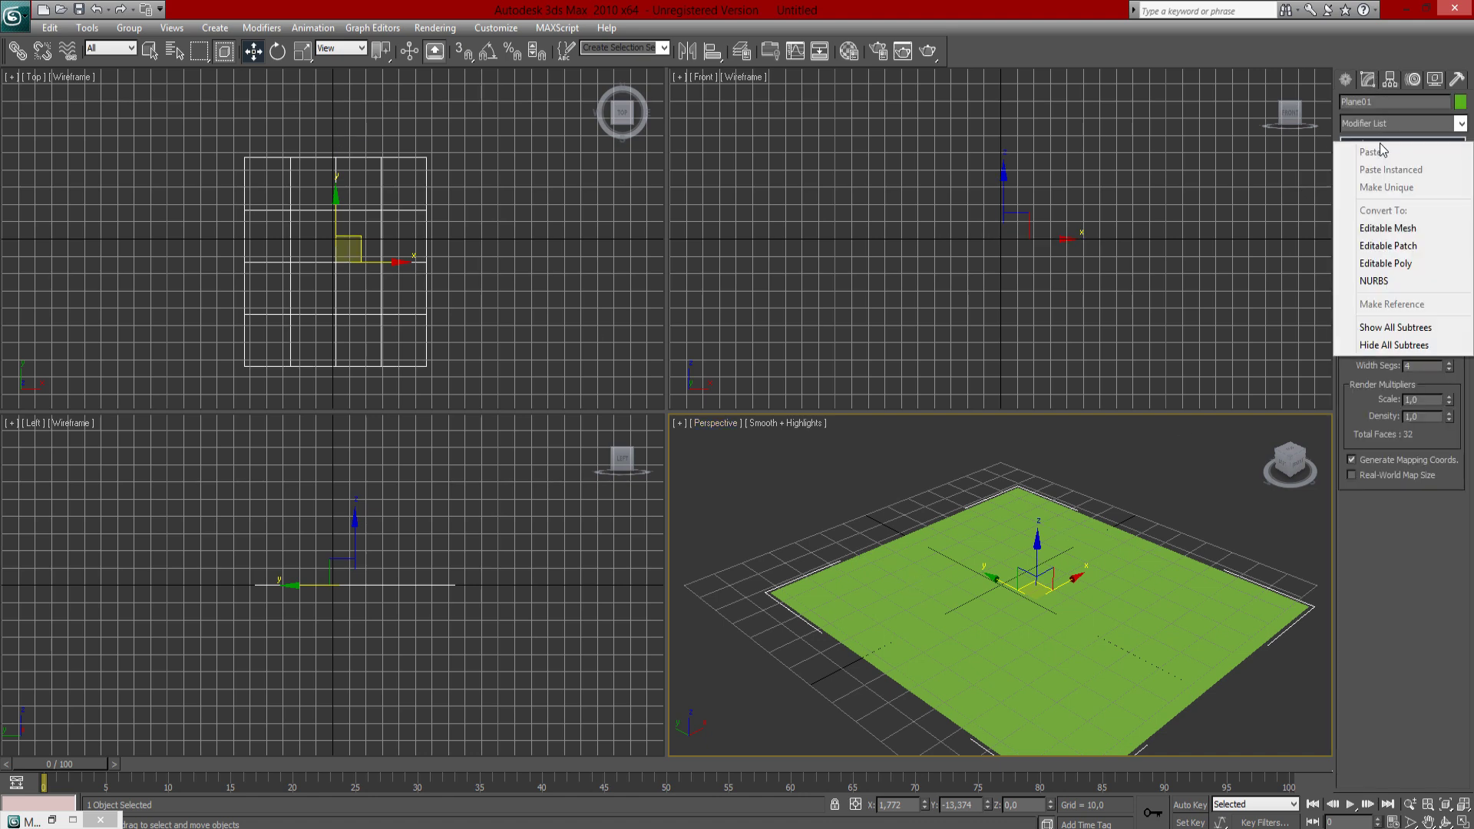
click(1375, 264)
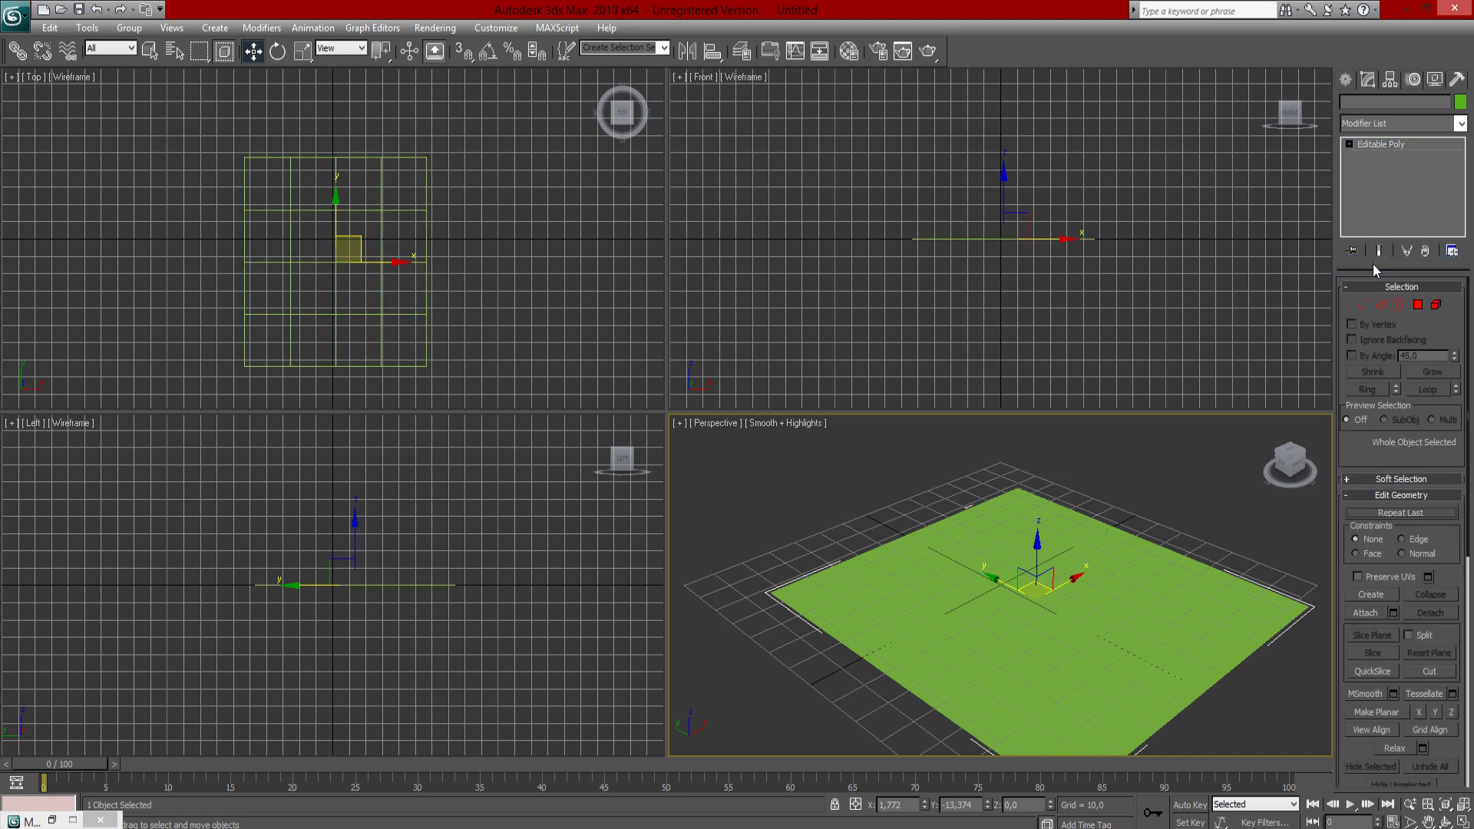
At vertex level in the Front view, raise the plane's left end into a wall and shift the adjacent vertex columns to form a bend.
click(1362, 304)
drag(898, 218, 925, 272)
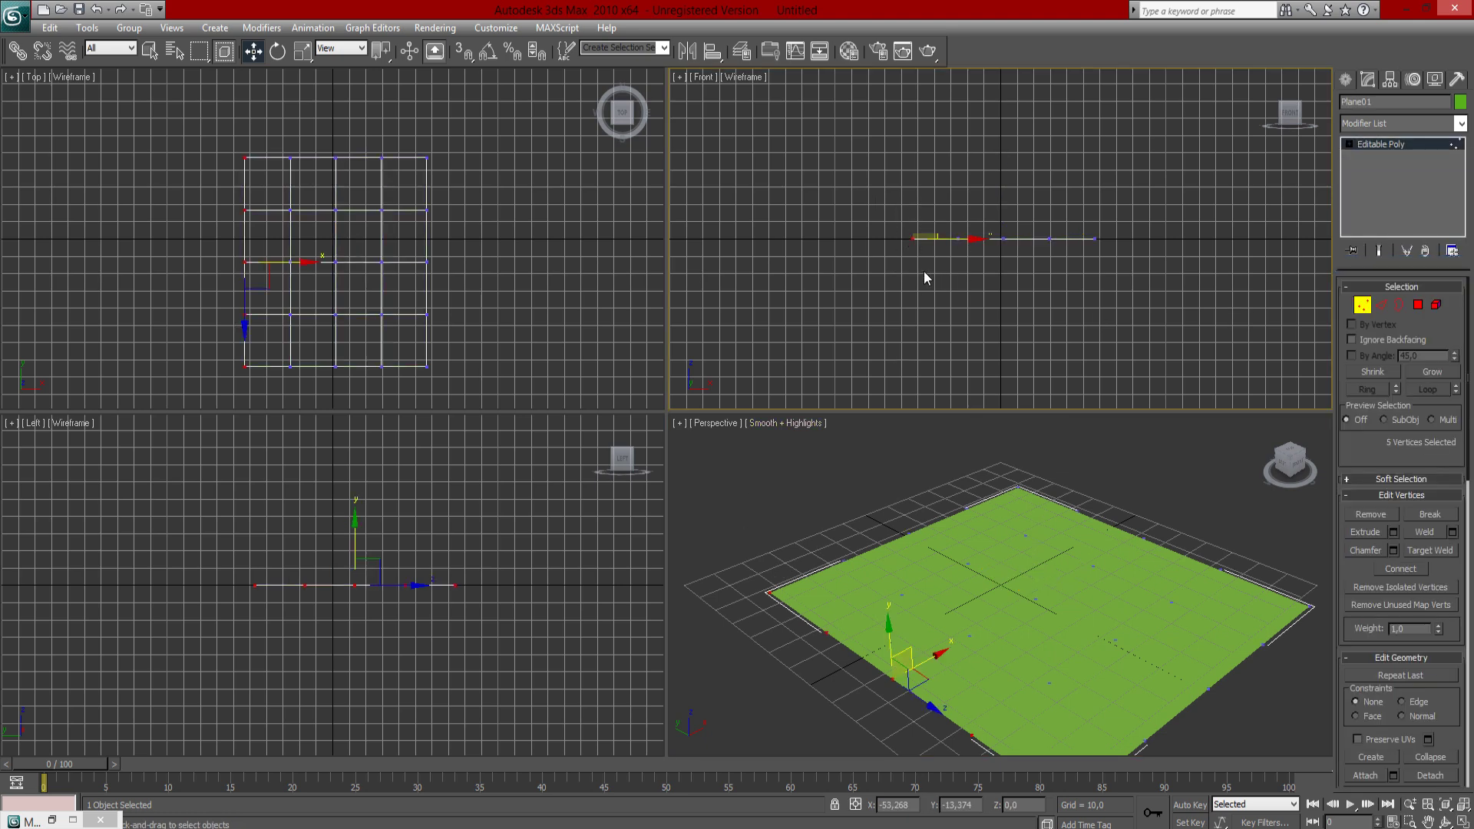
drag(915, 201, 937, 56)
drag(929, 288, 970, 211)
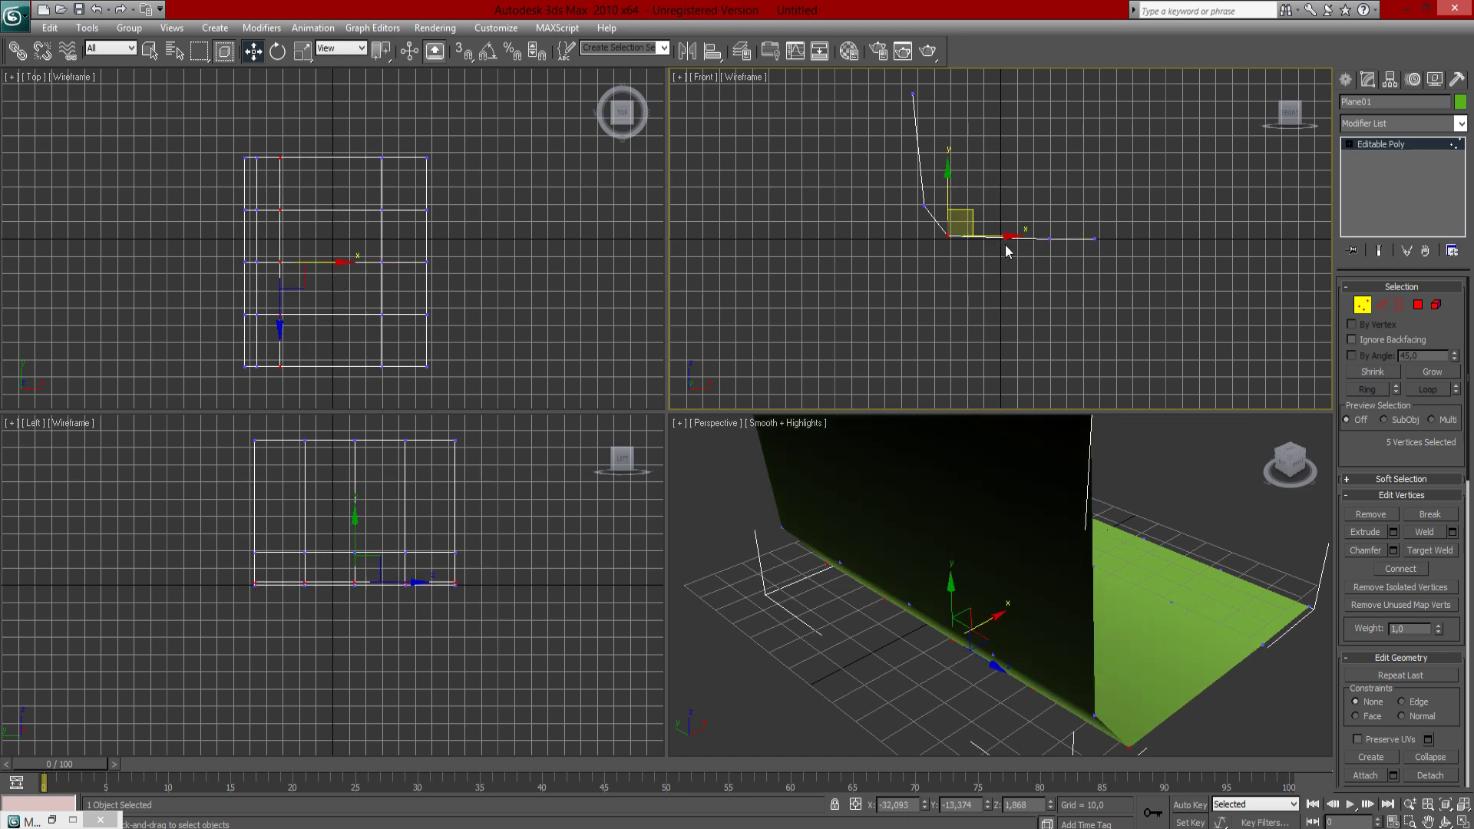
key(ctrl+z)
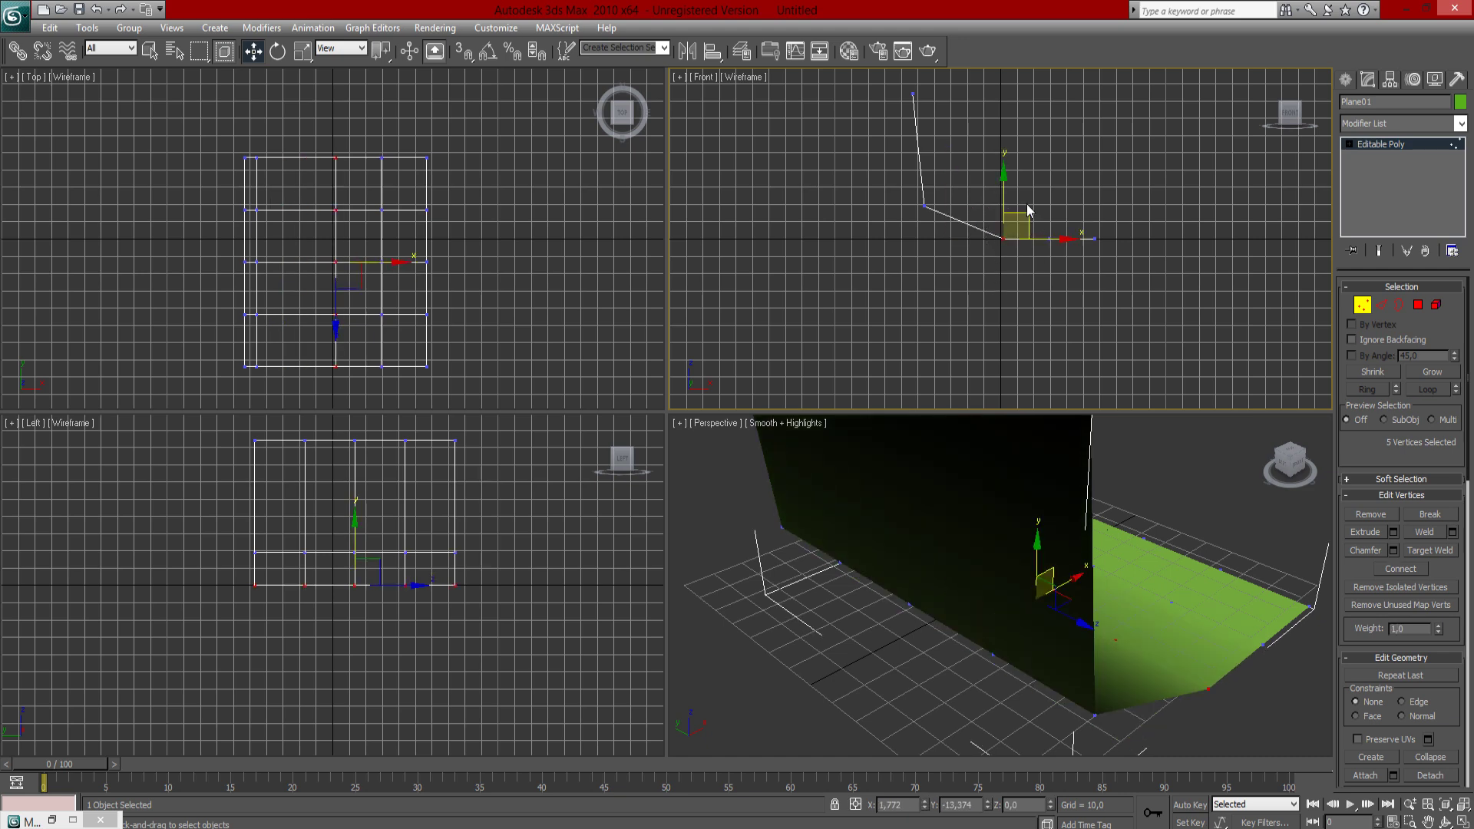
drag(1028, 210, 984, 211)
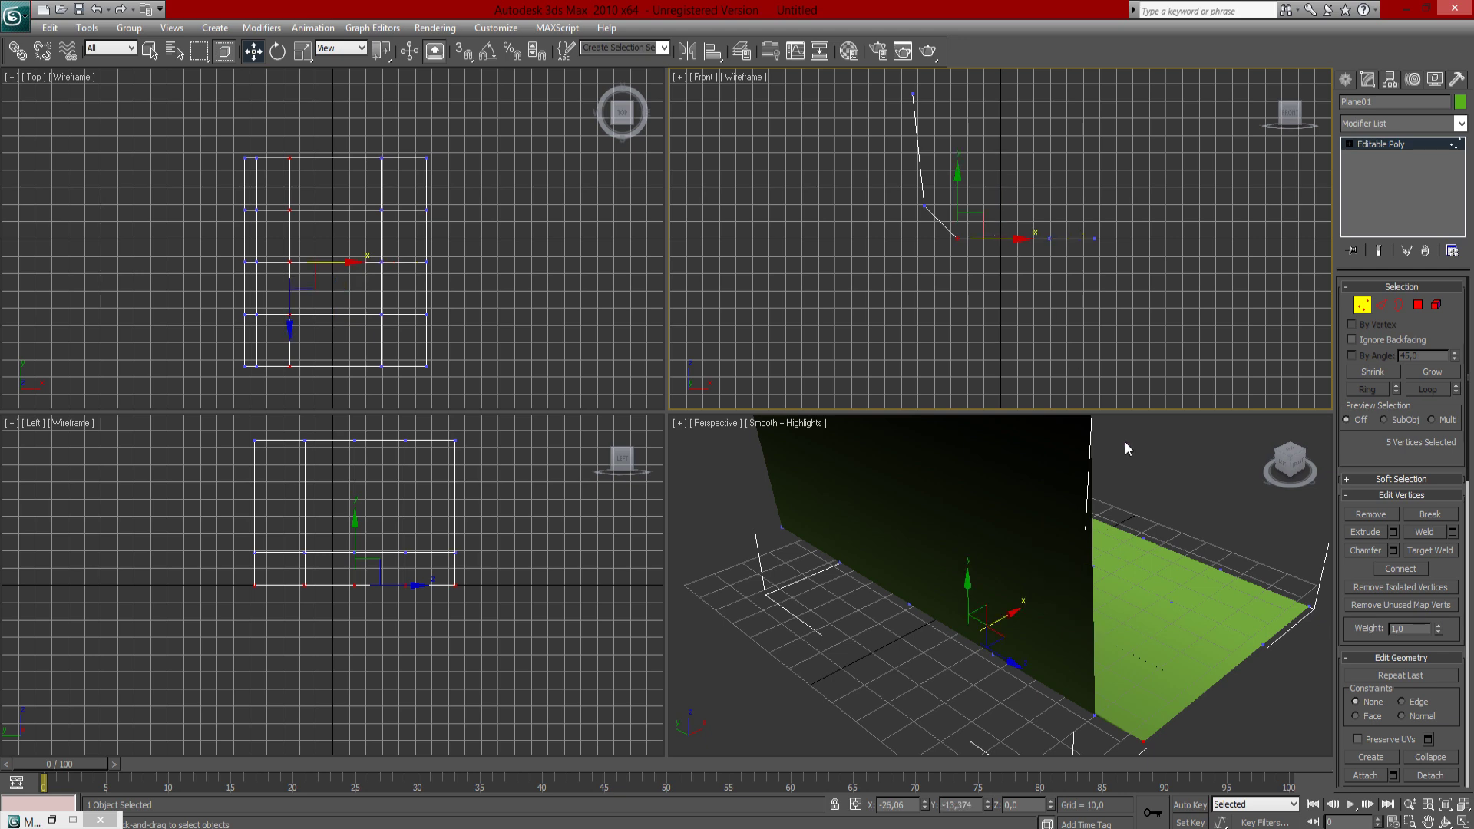
Extend the plane's floor by moving its rightmost vertices outward along X in the Front view, and clear the vertex selection.
alt+middle_drag(1151, 525, 1029, 428)
drag(1063, 198, 1241, 244)
click(596, 332)
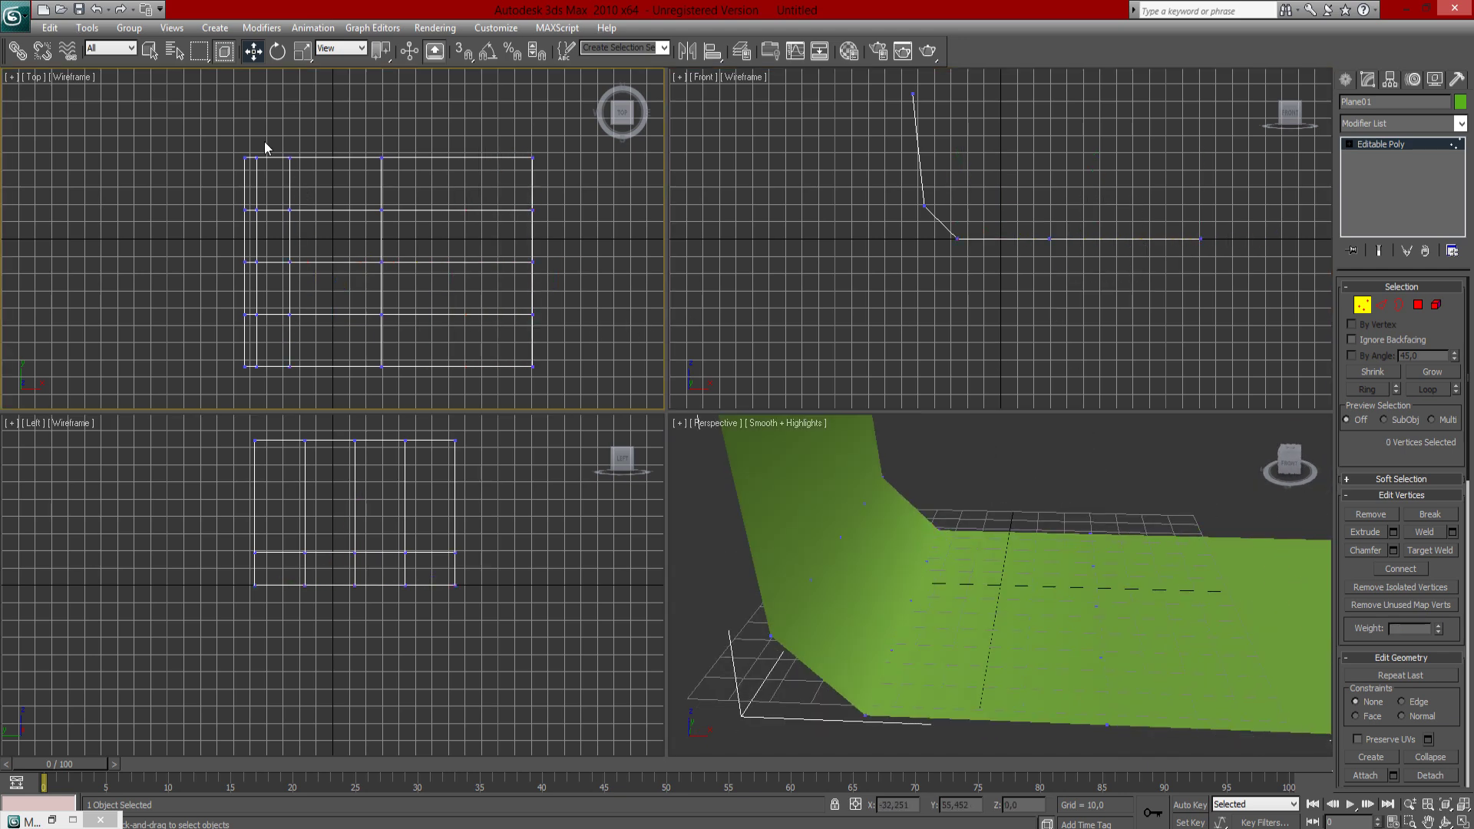
Select the outer top and bottom vertex rows in the Top view and scale them outward along Y to widen the backdrop.
drag(209, 143, 579, 191)
drag(221, 351, 578, 409)
click(302, 51)
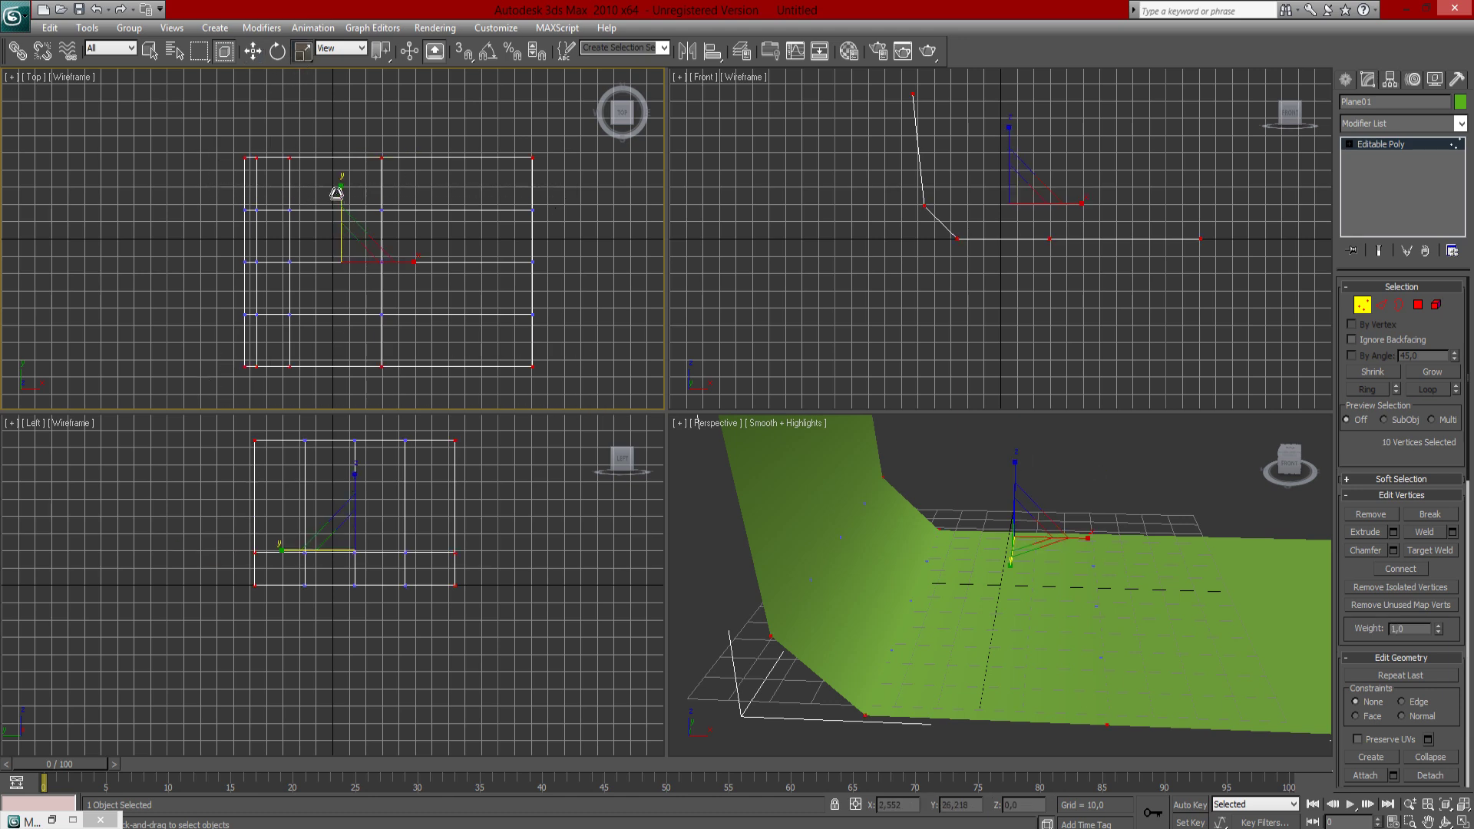
drag(336, 192, 355, 135)
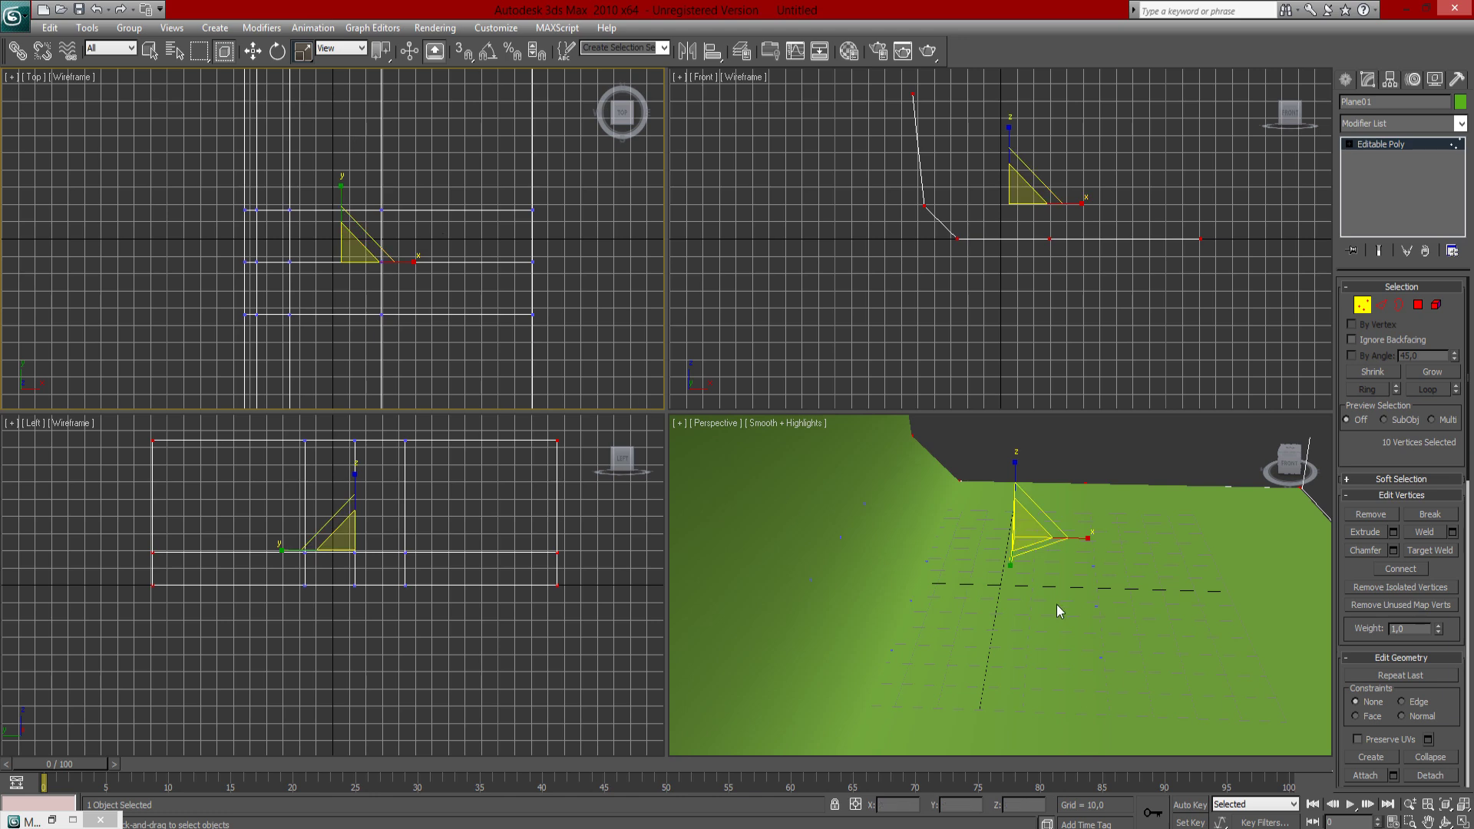
Leave vertex level on the widened backdrop plane and add a TurboSmooth modifier to it.
scroll(980, 575, down, 8)
middle_drag(966, 585, 878, 598)
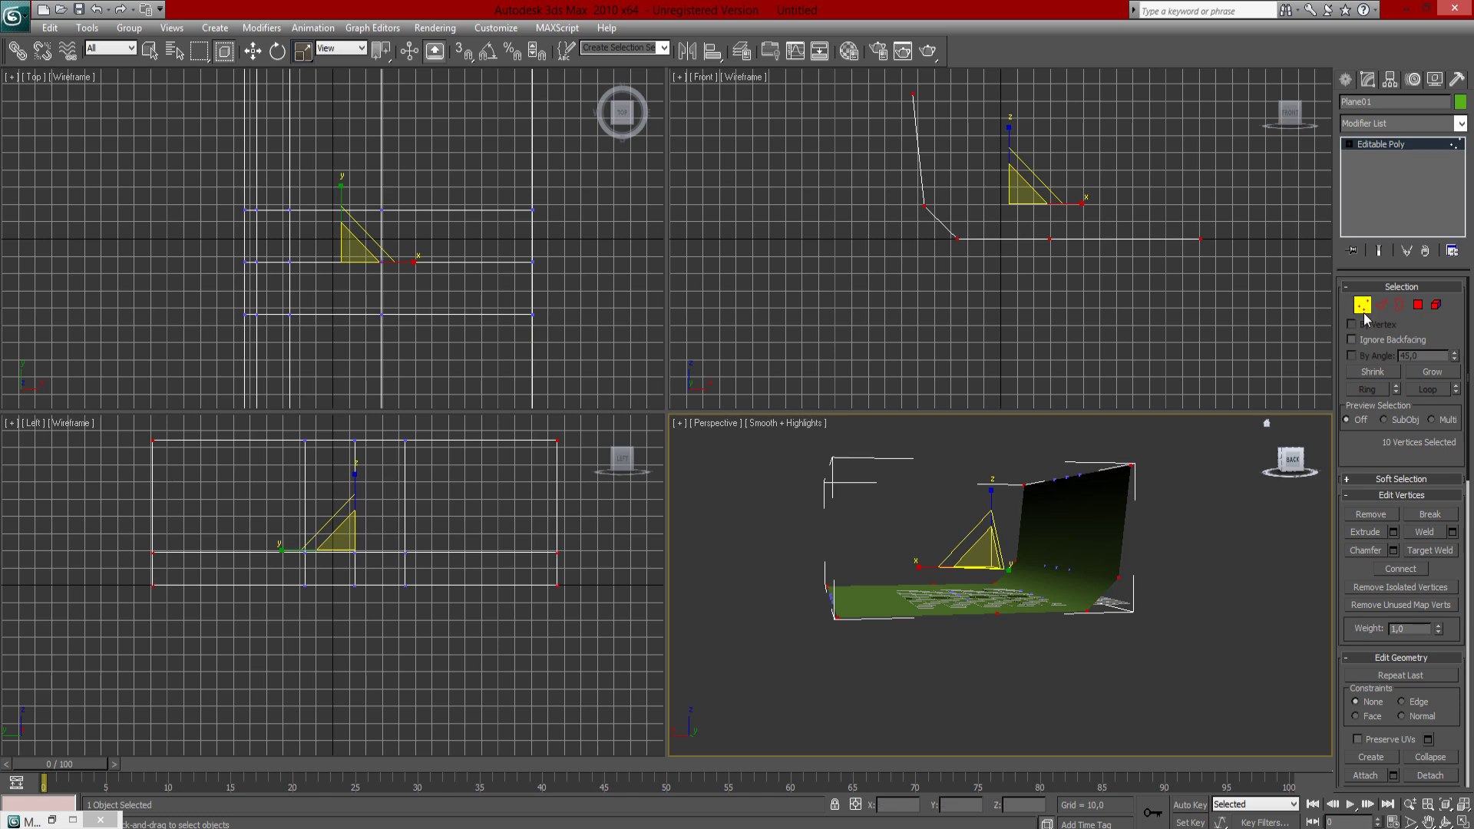
click(1362, 306)
click(1381, 124)
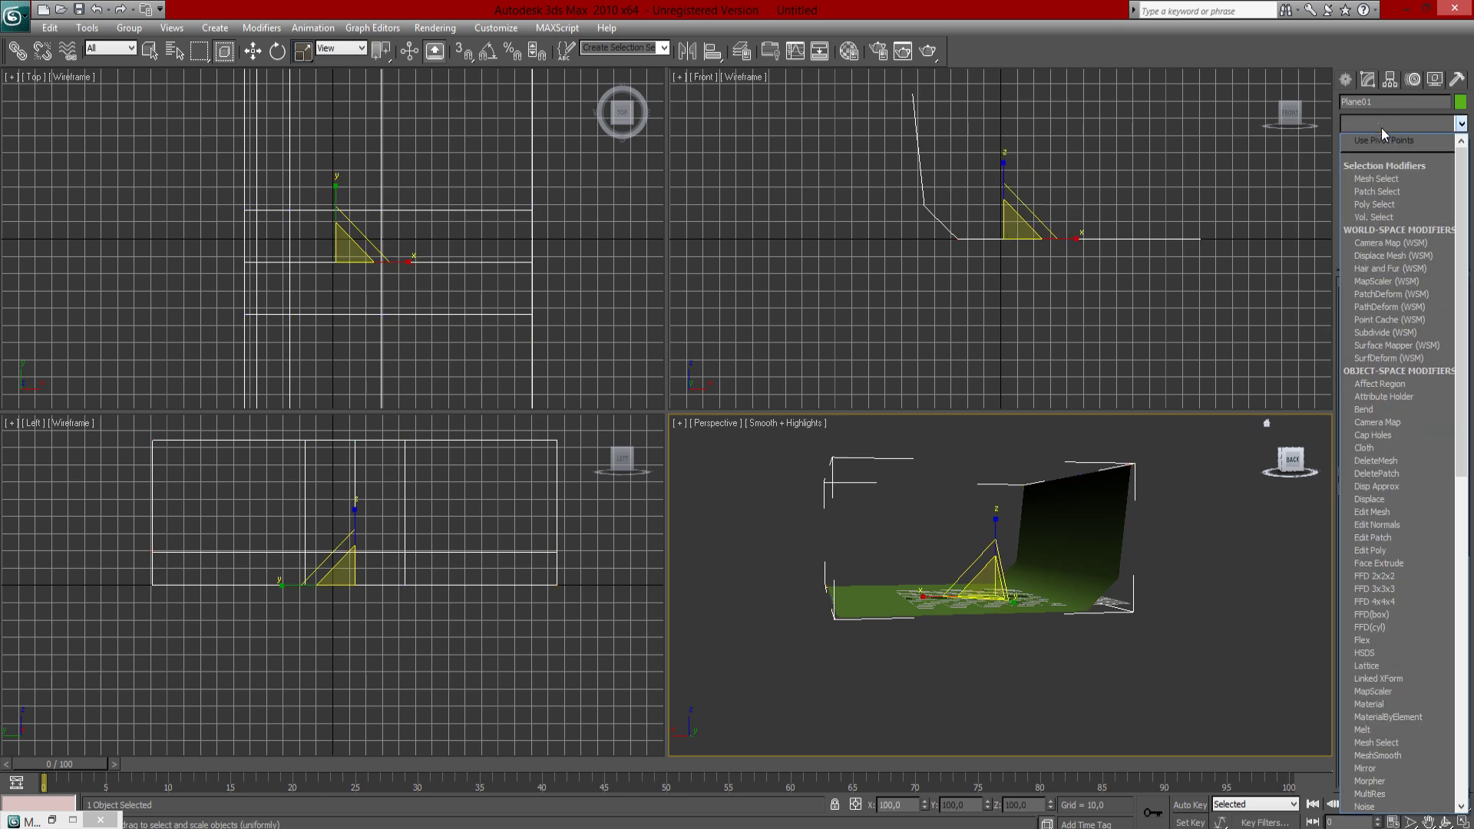
key(t)
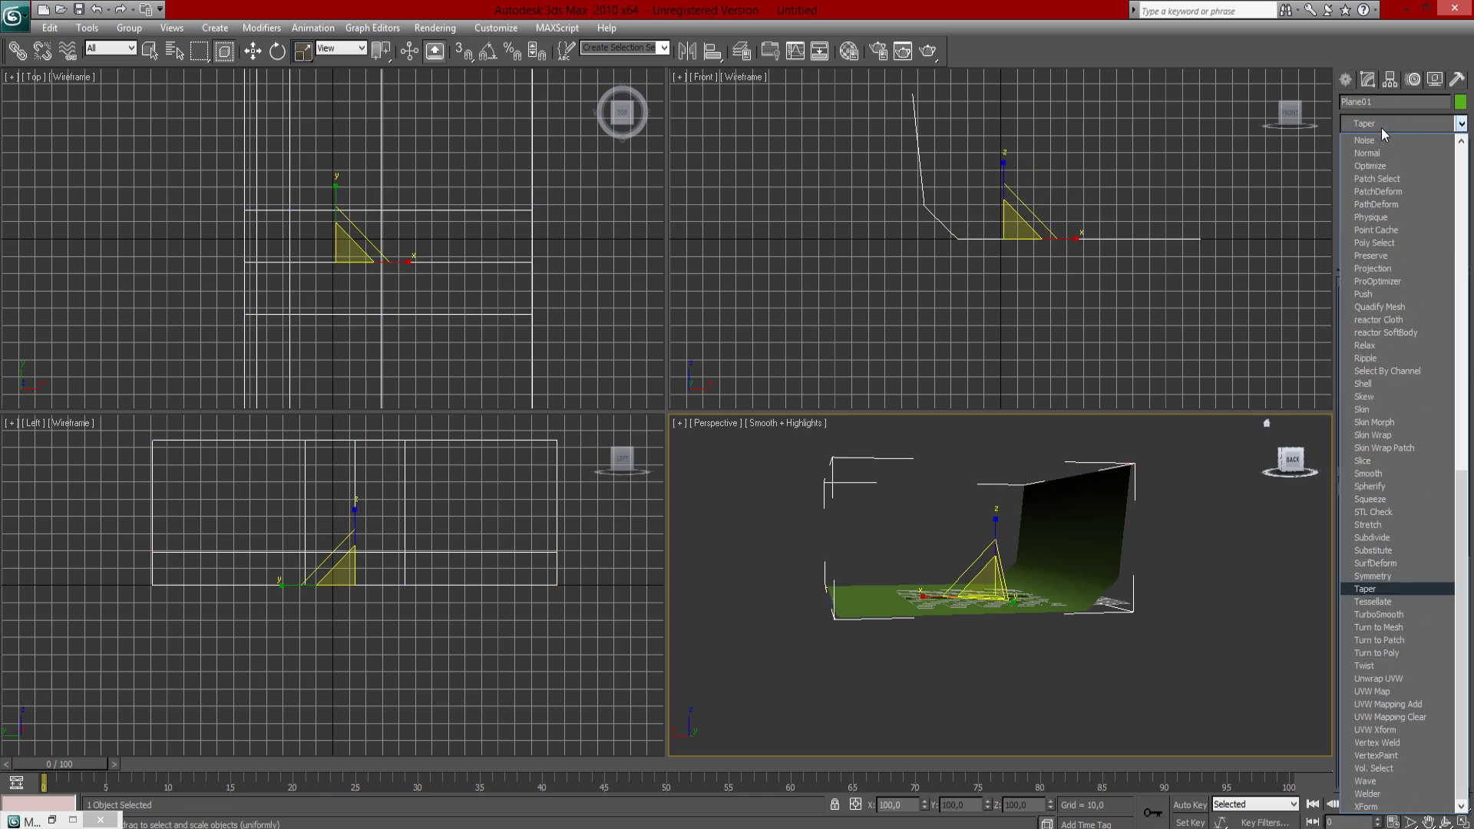
click(1379, 613)
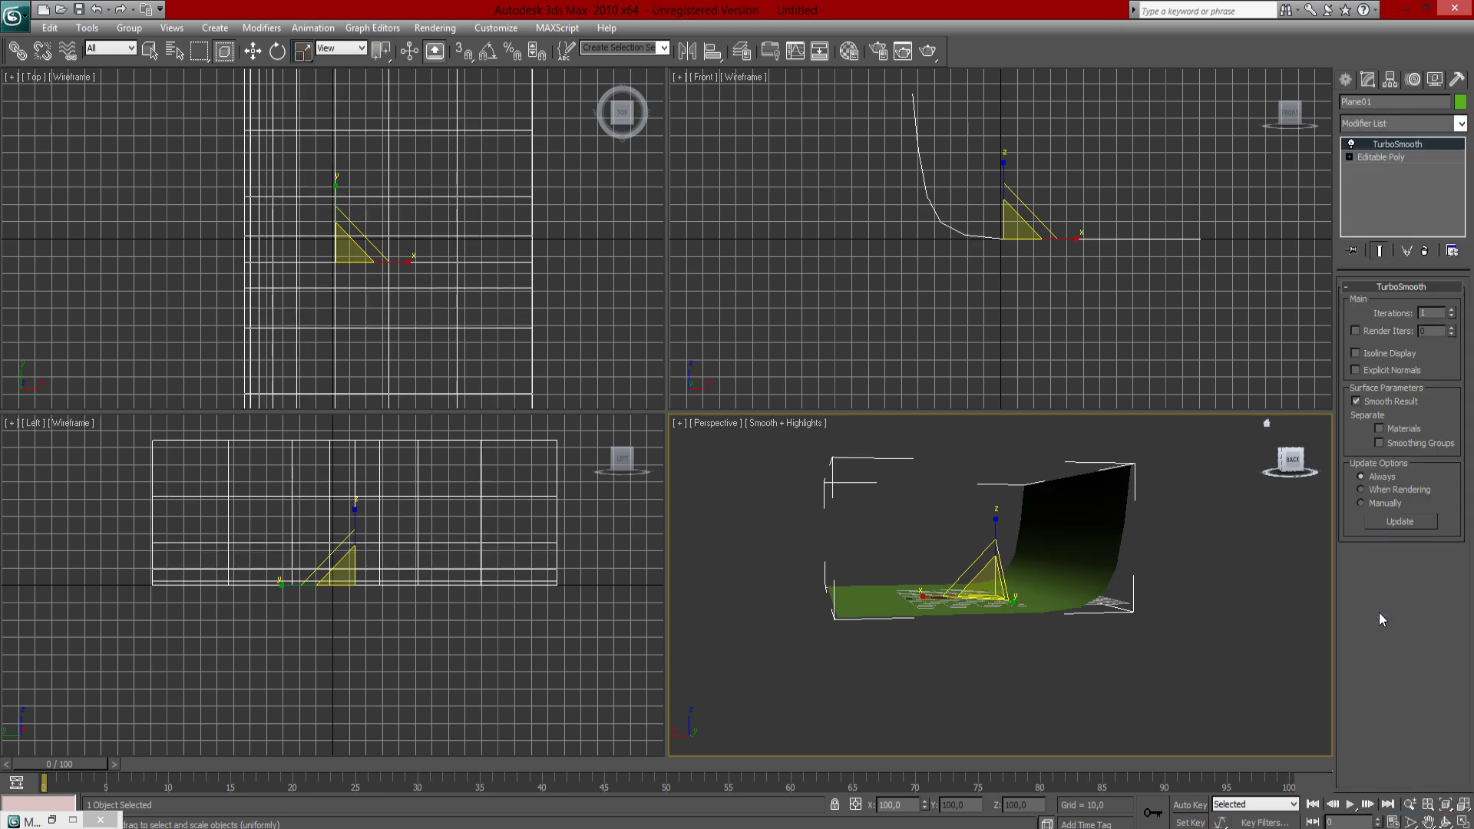
Set the backdrop's TurboSmooth iterations to 2 and face the curved wall head-on in the Perspective view.
alt+middle_drag(931, 552, 1029, 585)
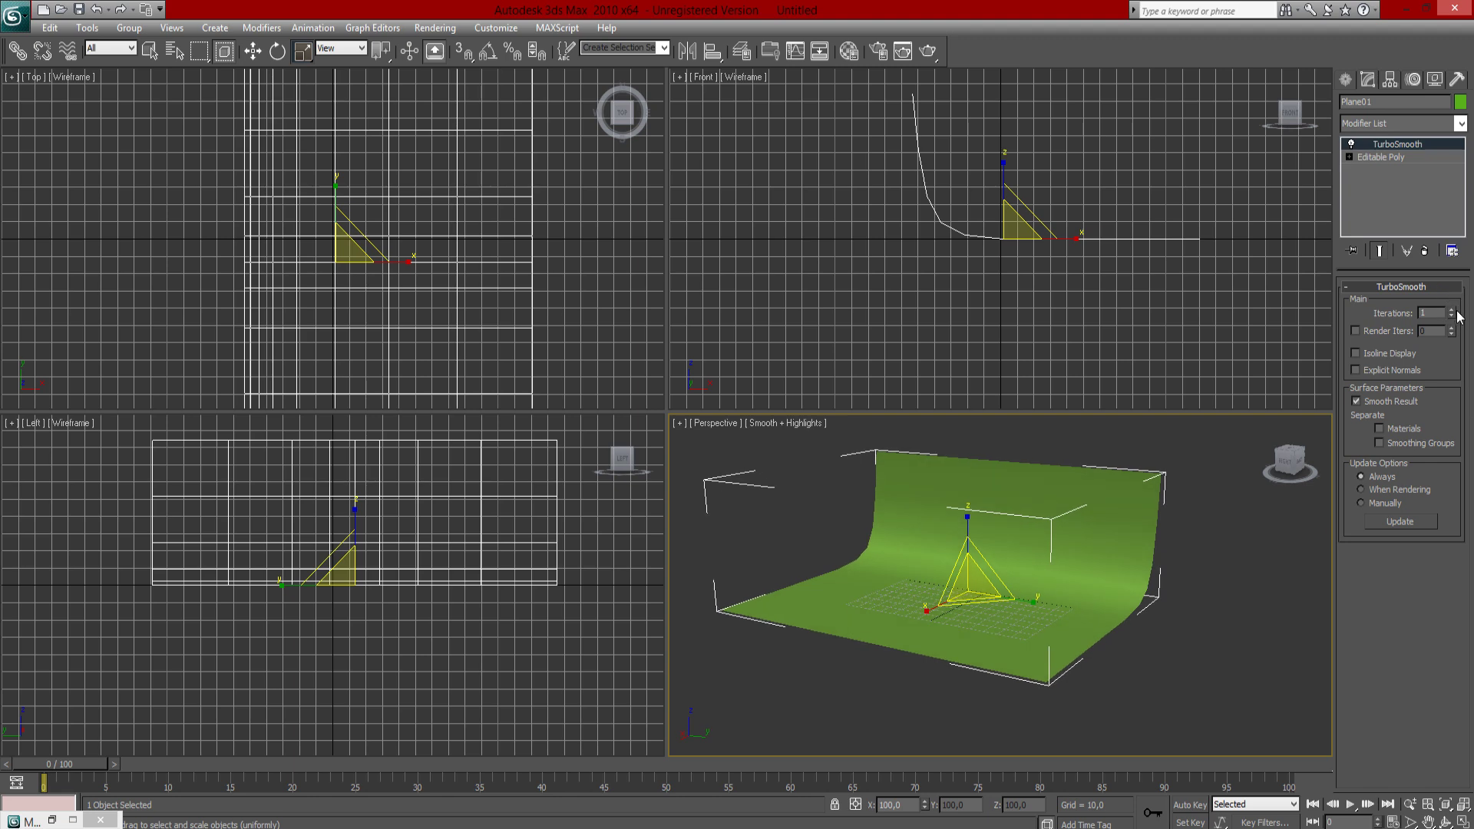
click(1451, 310)
alt+middle_drag(912, 590, 1175, 471)
scroll(971, 621, up, 3)
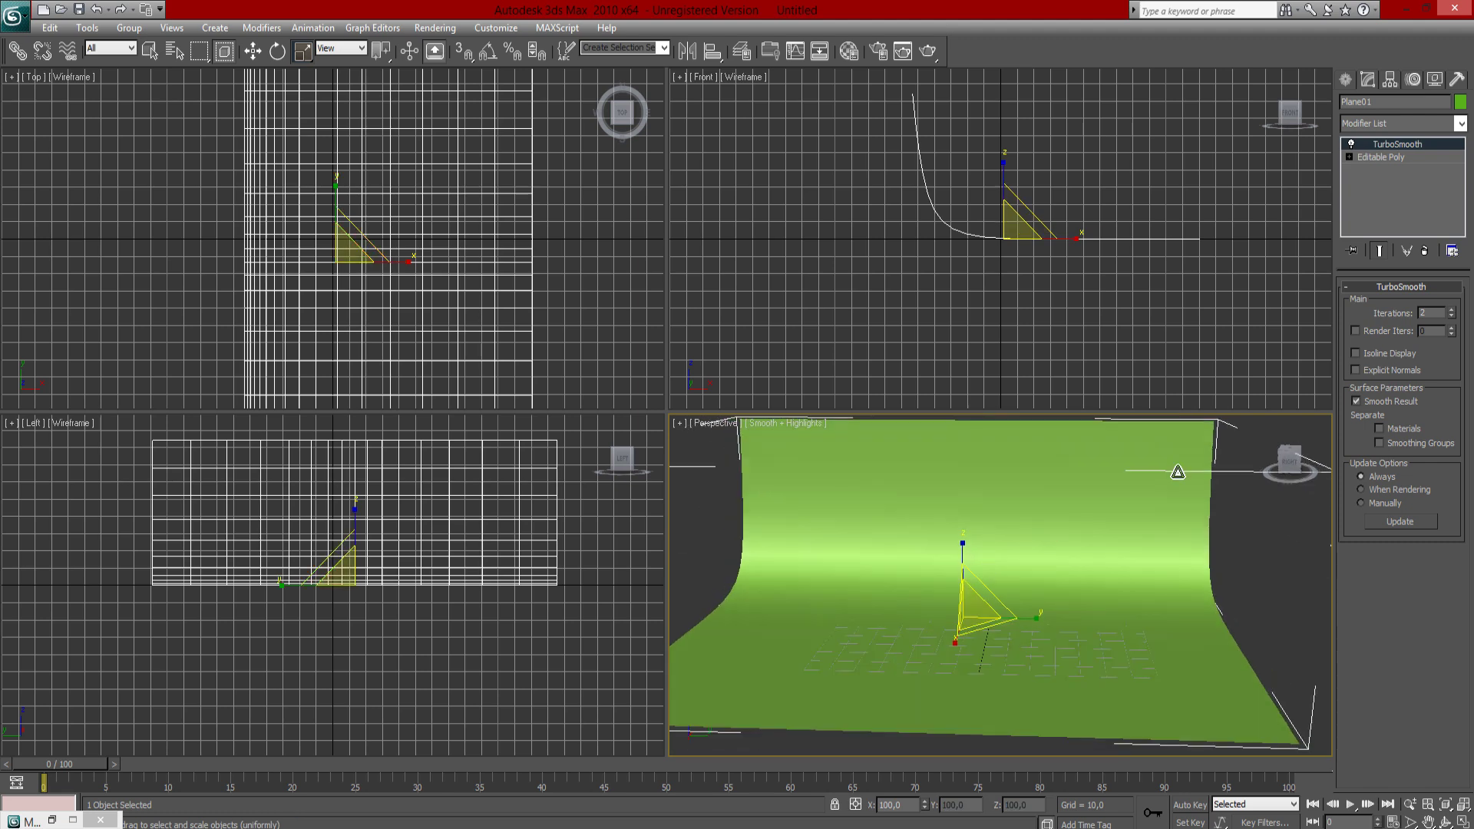
click(1177, 241)
click(963, 224)
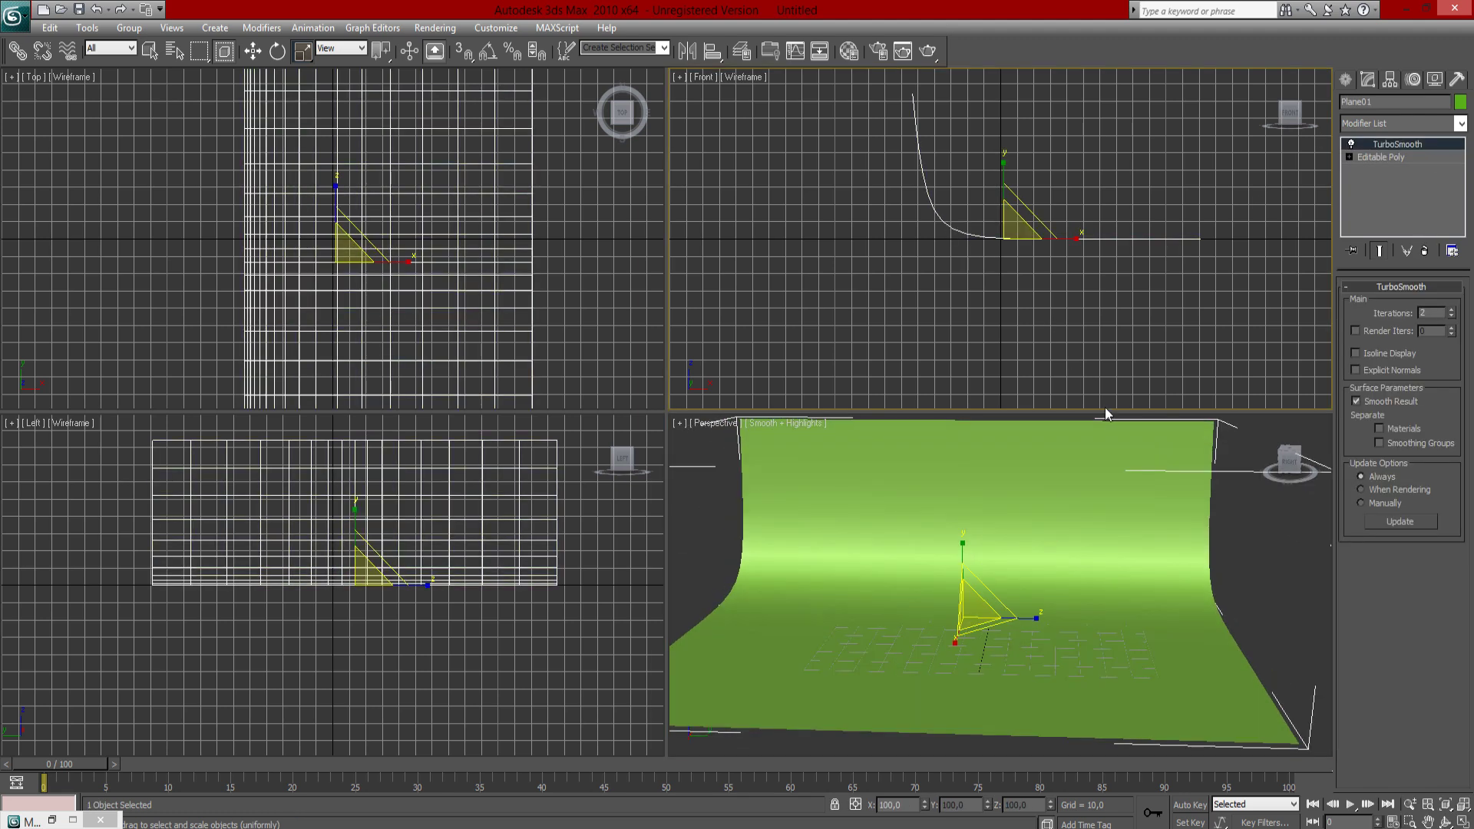
mouse_move(985, 587)
alt+middle_down()
mouse_move(1030, 584)
mouse_move(924, 584)
mouse_move(981, 587)
alt+middle_up()
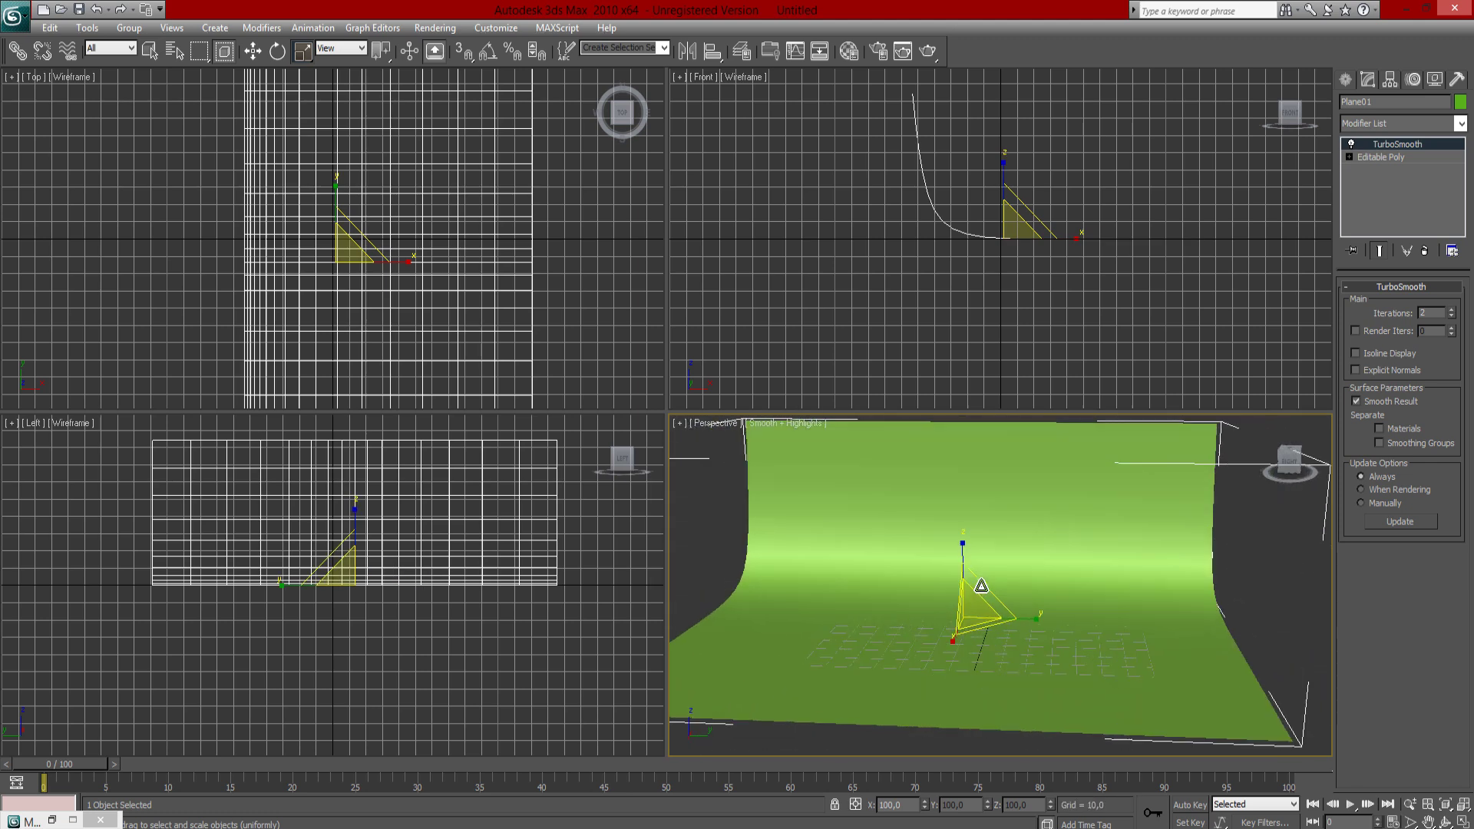
key(m)
click(307, 184)
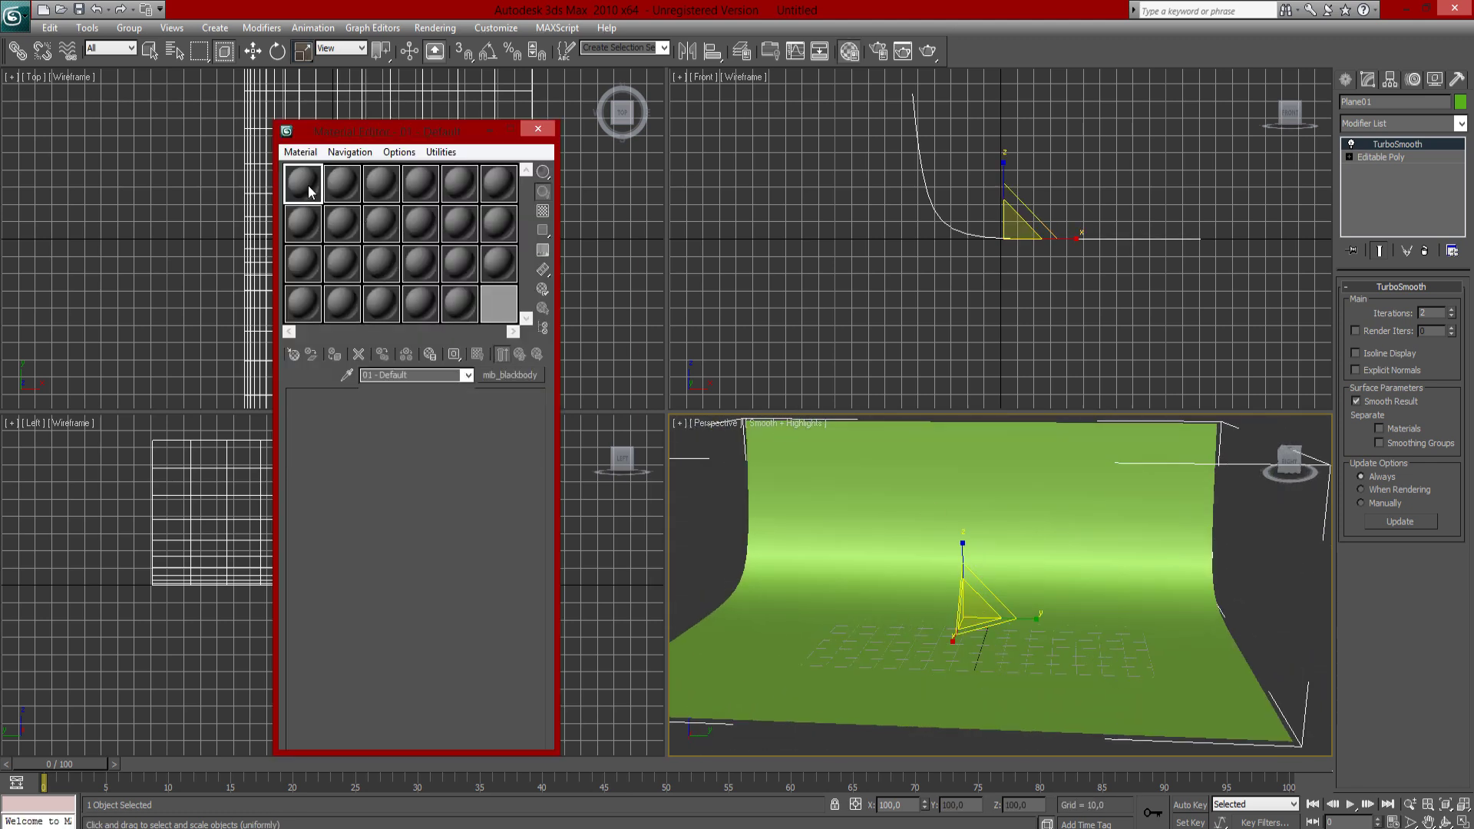
click(371, 495)
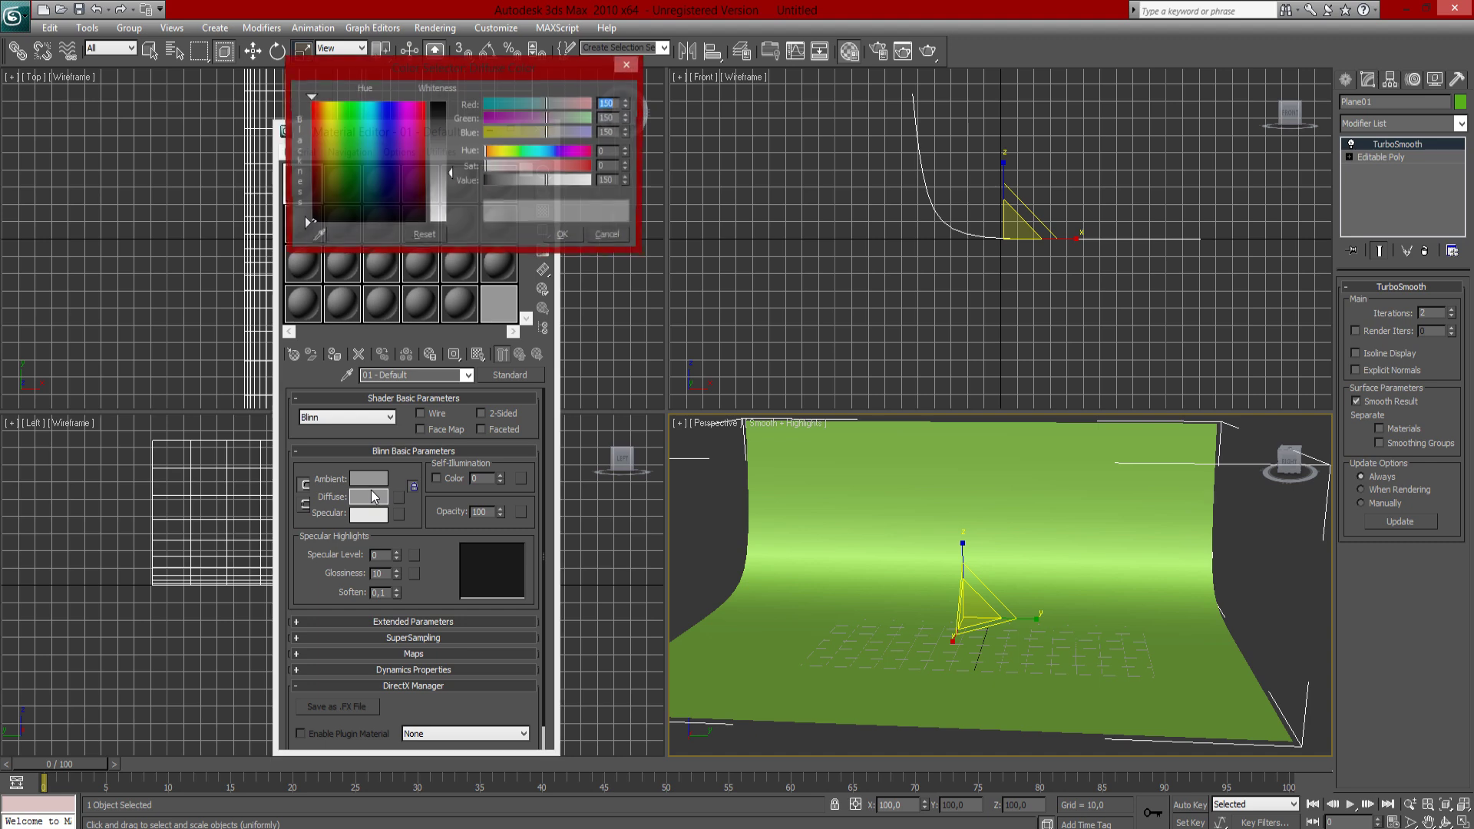
click(622, 239)
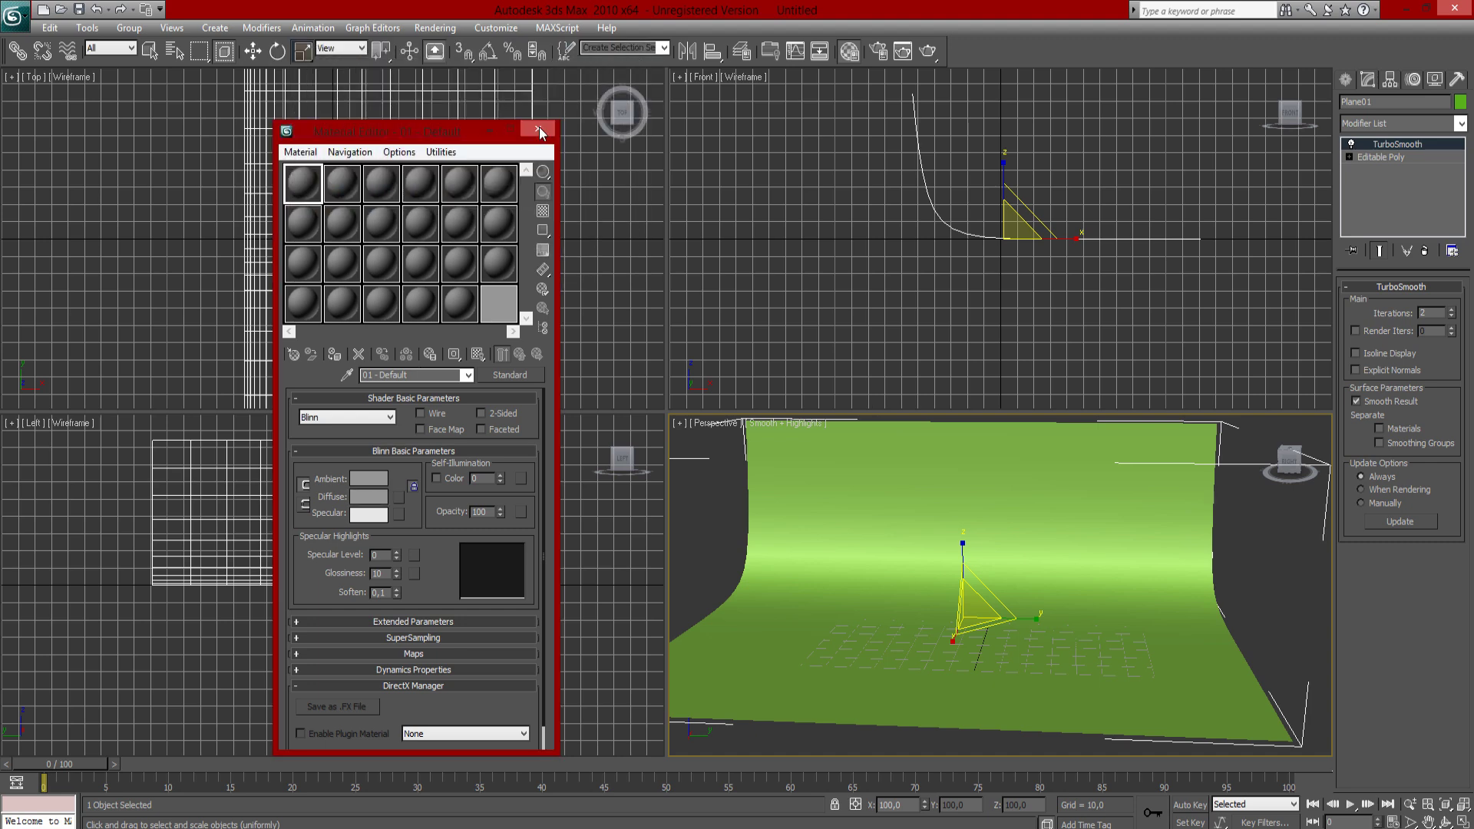
click(540, 127)
click(815, 320)
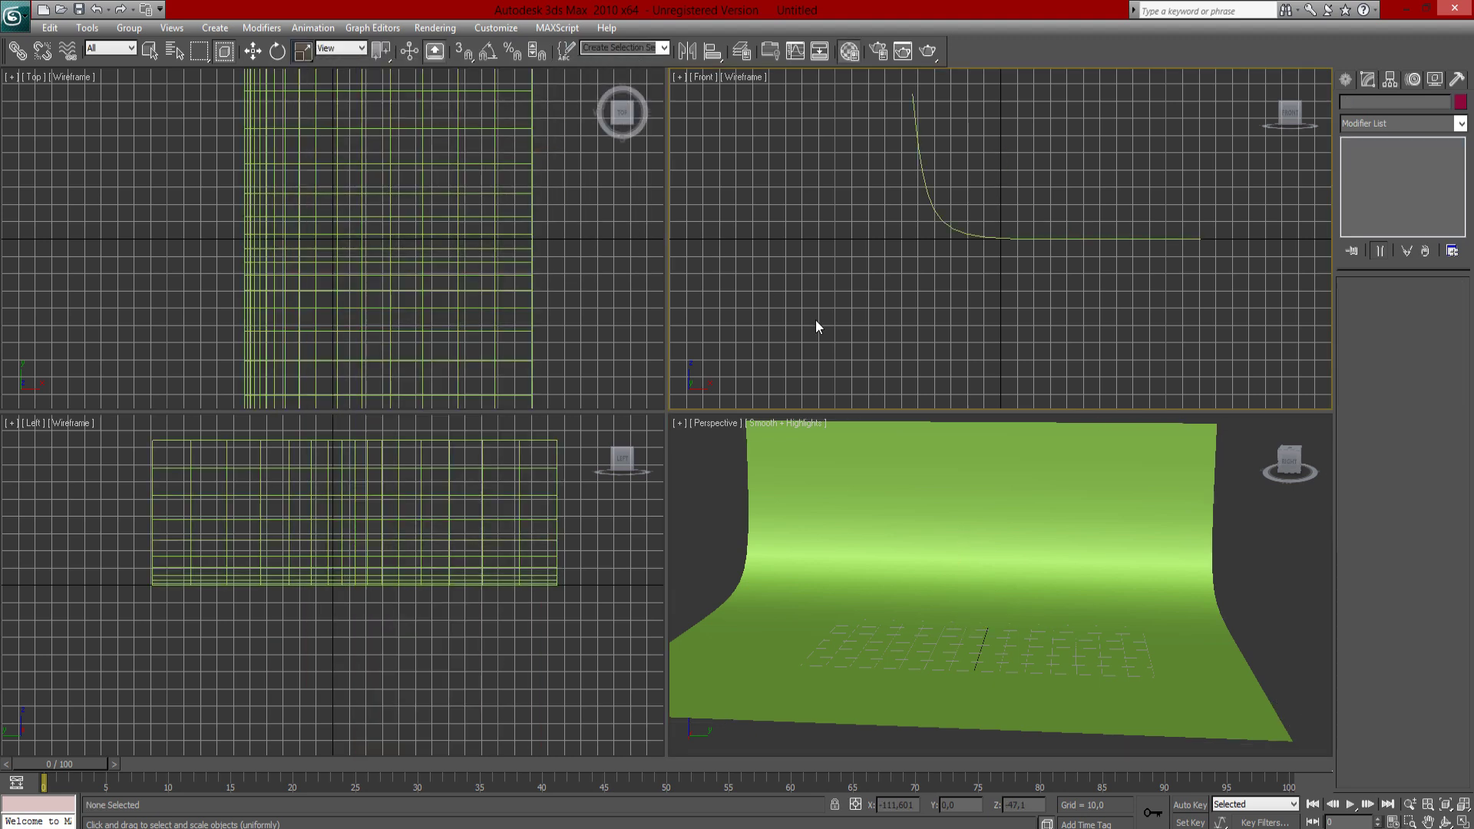
Set the first Standard material's diffuse color to pure white (255, 255, 255) and assign it to the backdrop.
key(m)
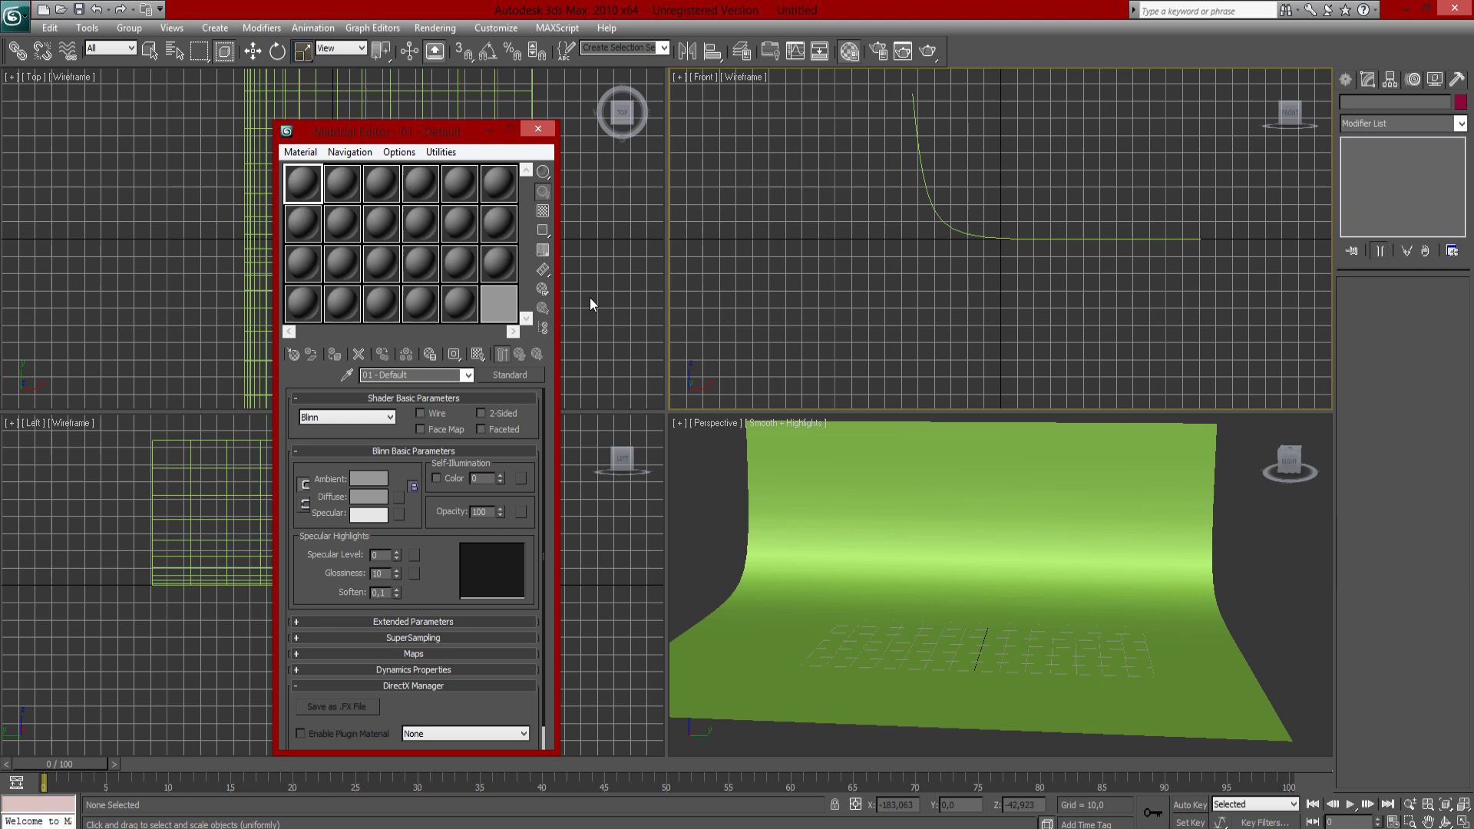
click(365, 495)
click(442, 180)
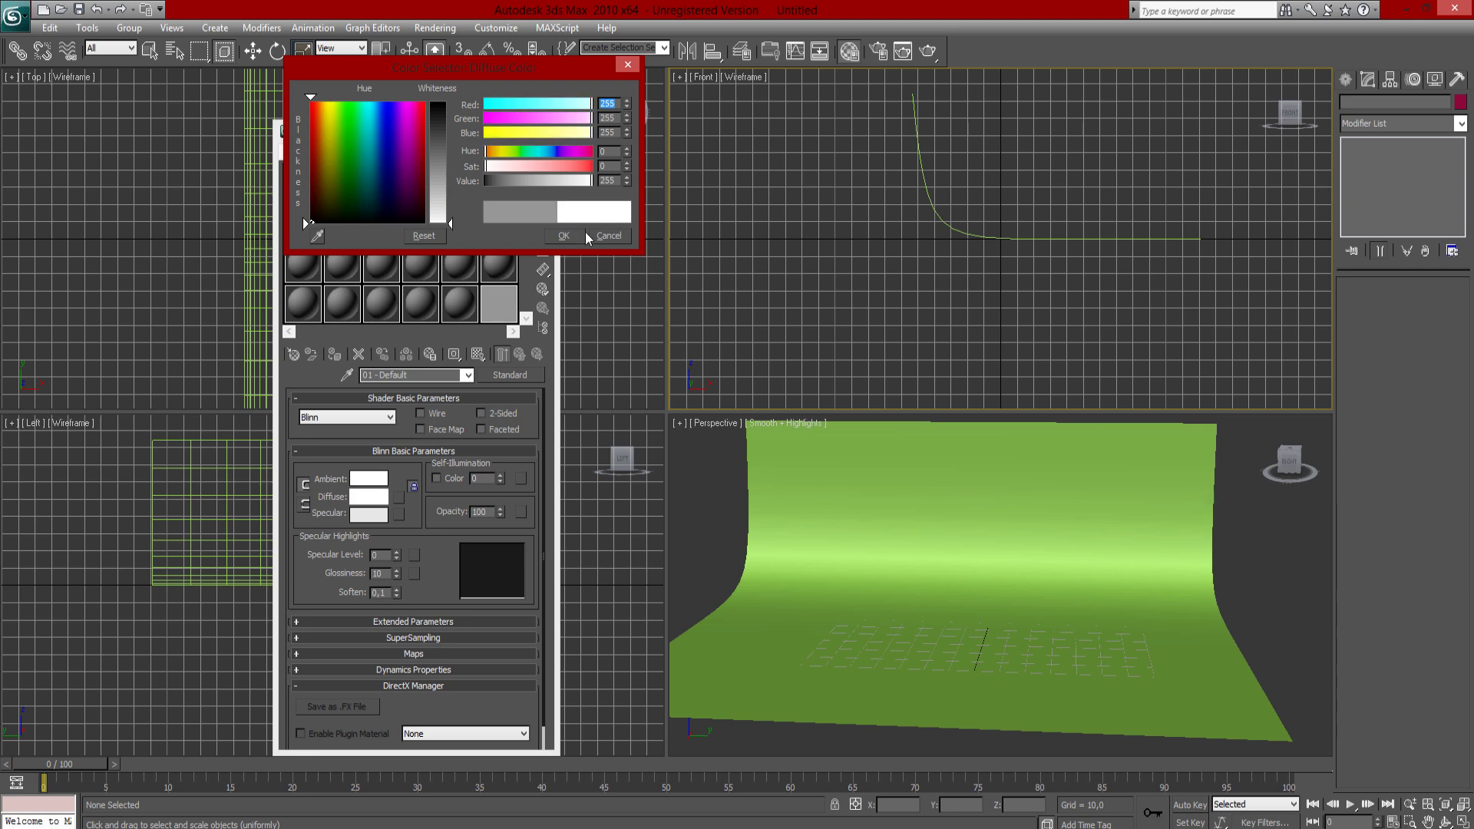
click(564, 236)
drag(309, 194, 943, 532)
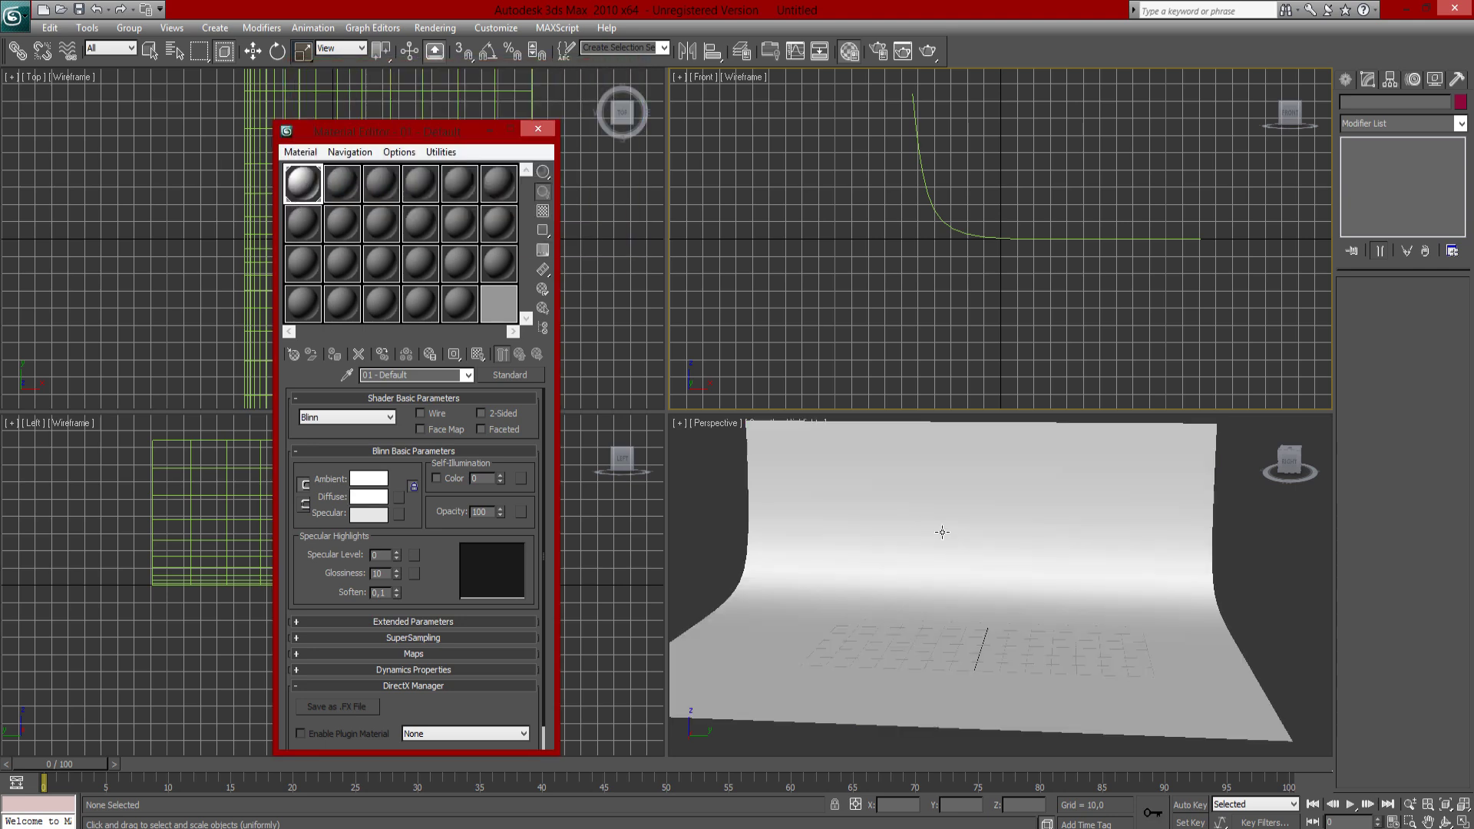
Test-render the Perspective view of the white backdrop, close the render and material windows, and reframe the backdrop.
click(1277, 546)
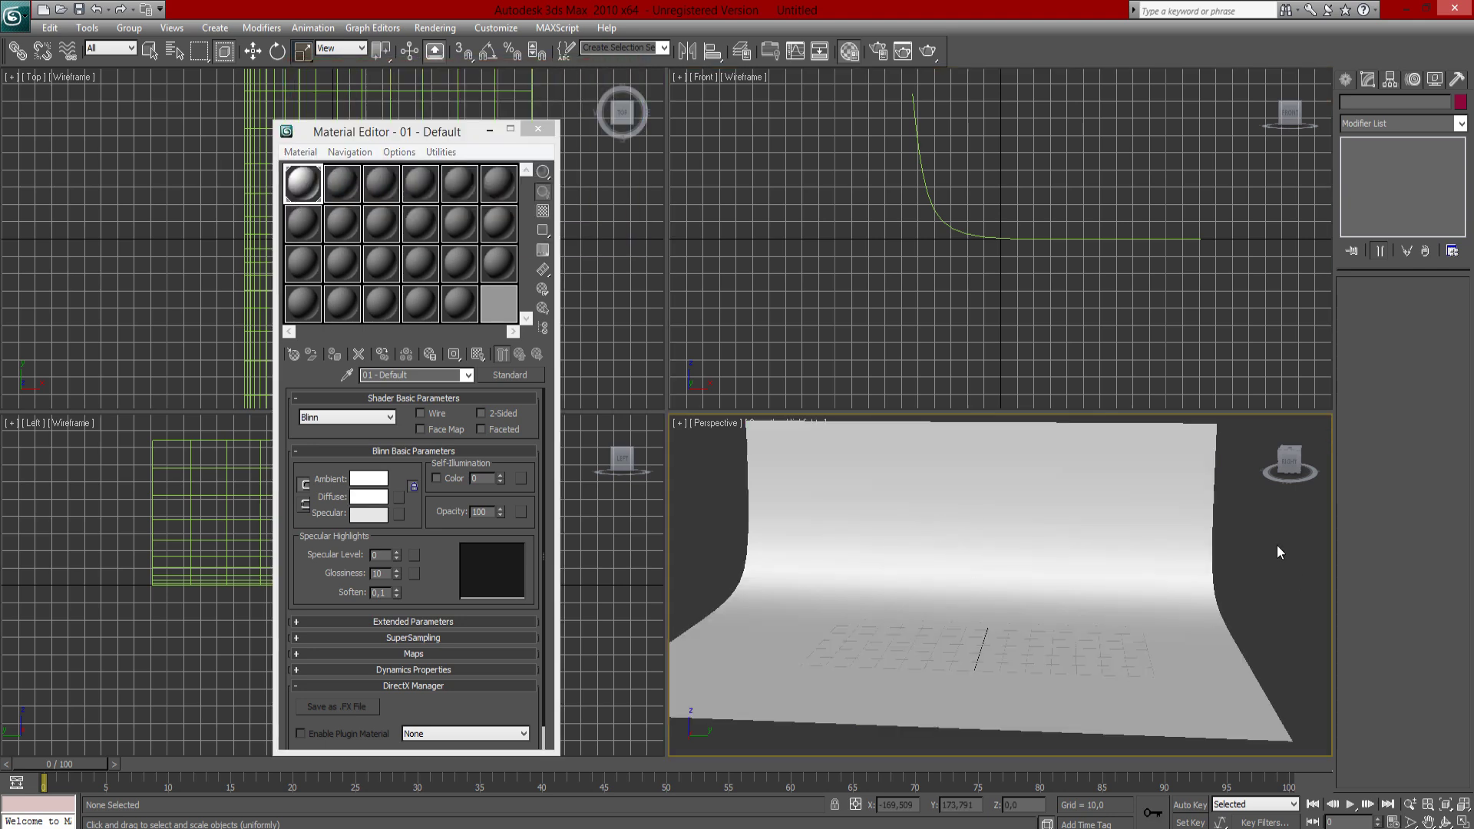
key(shift+q)
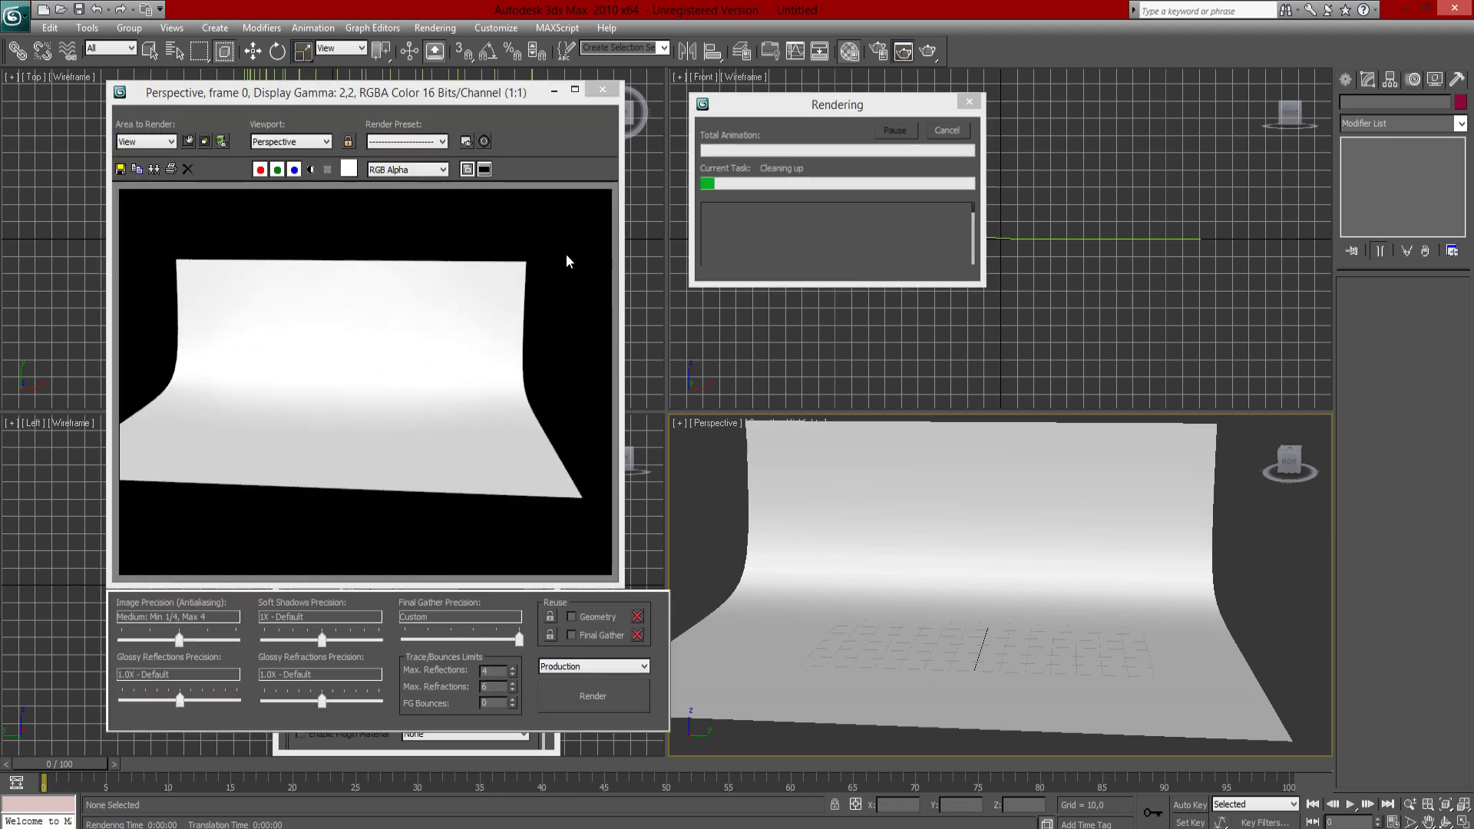
click(607, 90)
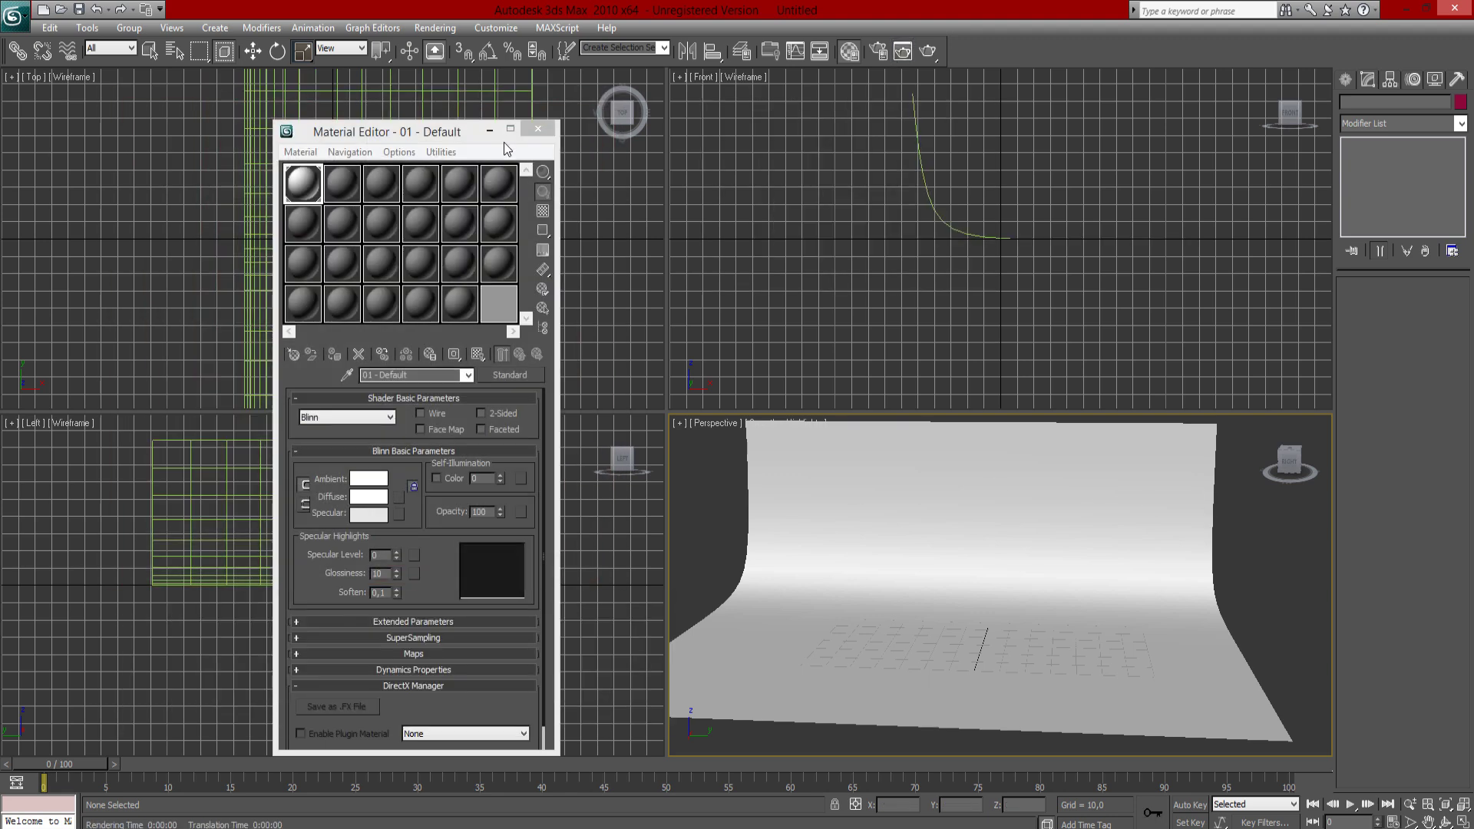
click(533, 127)
alt+middle_drag(872, 573, 952, 623)
alt+middle_drag(952, 623, 968, 611)
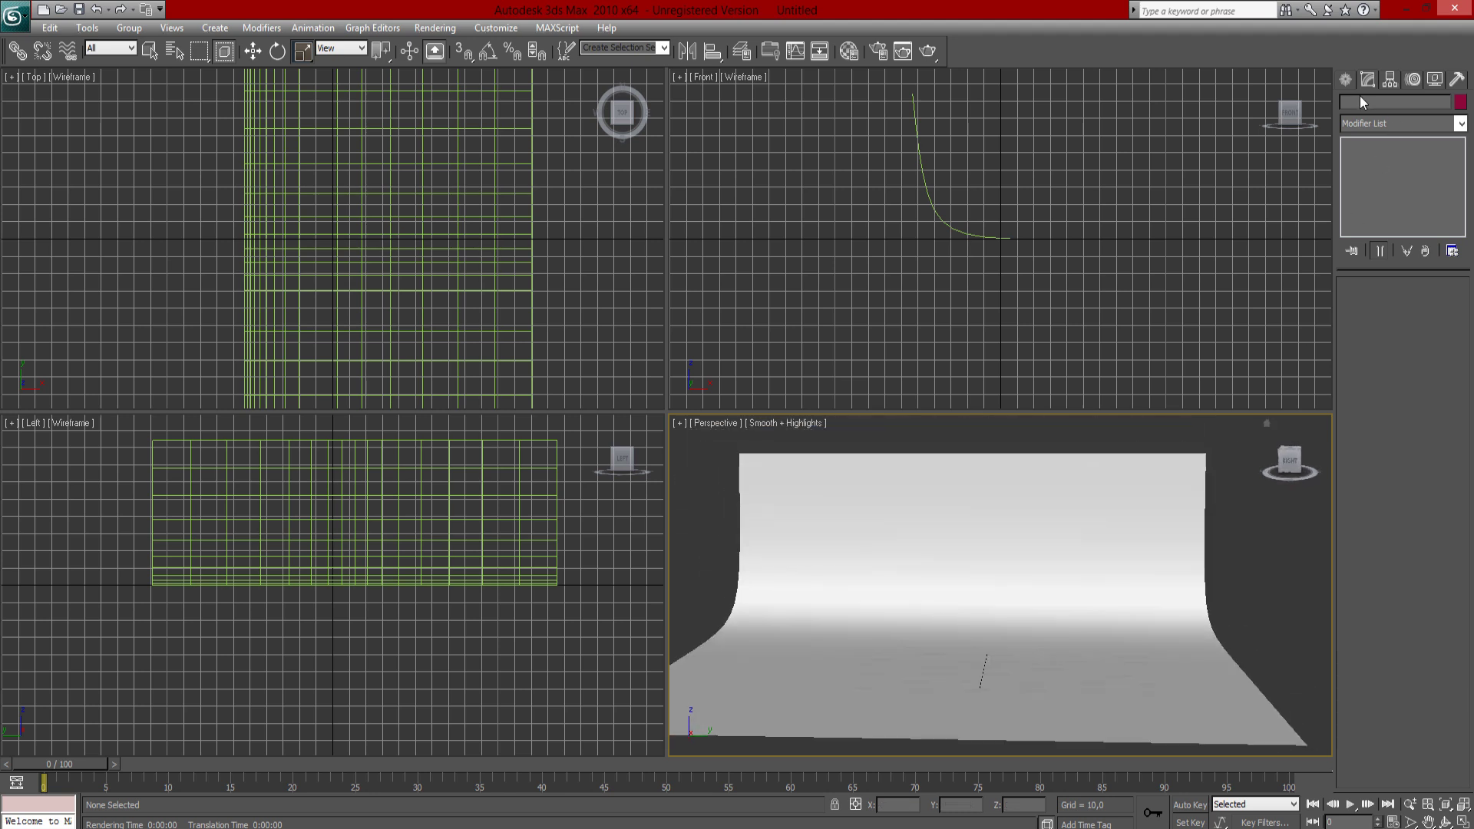
Activate the photometric mr Sky Portal light tool and make room beside the backdrop in the Front view.
click(1346, 80)
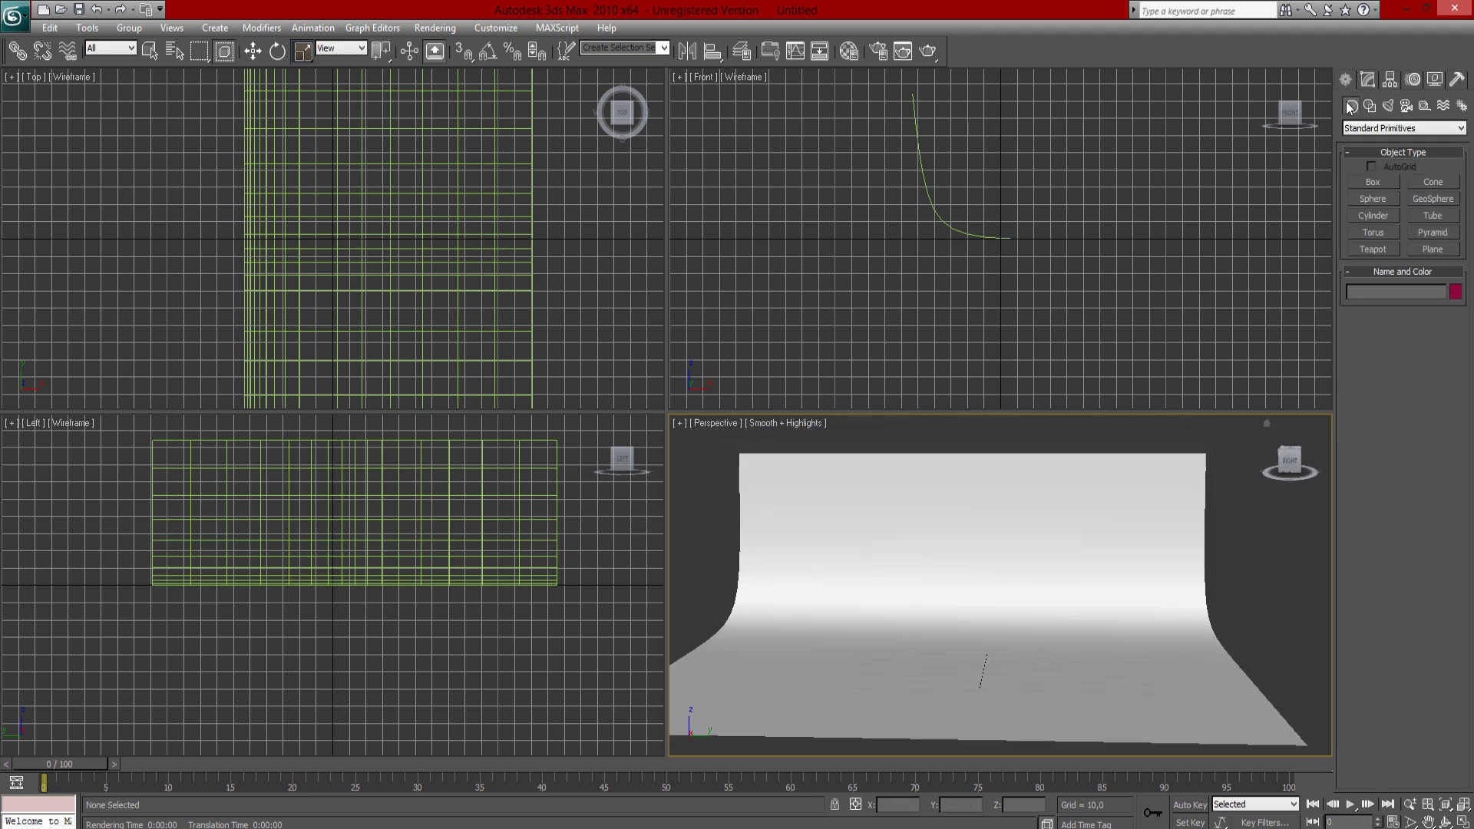
click(1389, 106)
middle_drag(1016, 284, 915, 331)
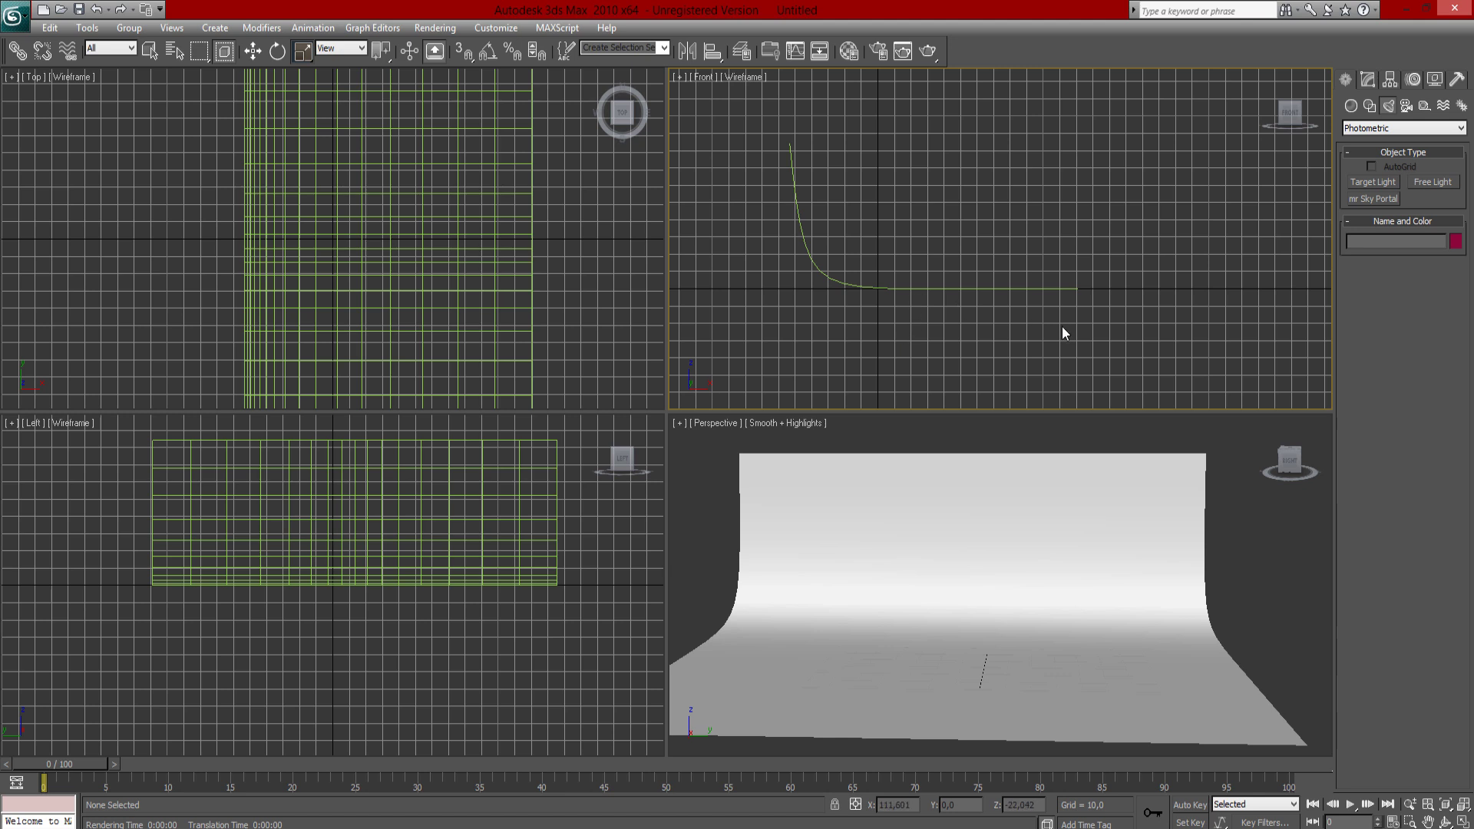
click(1374, 199)
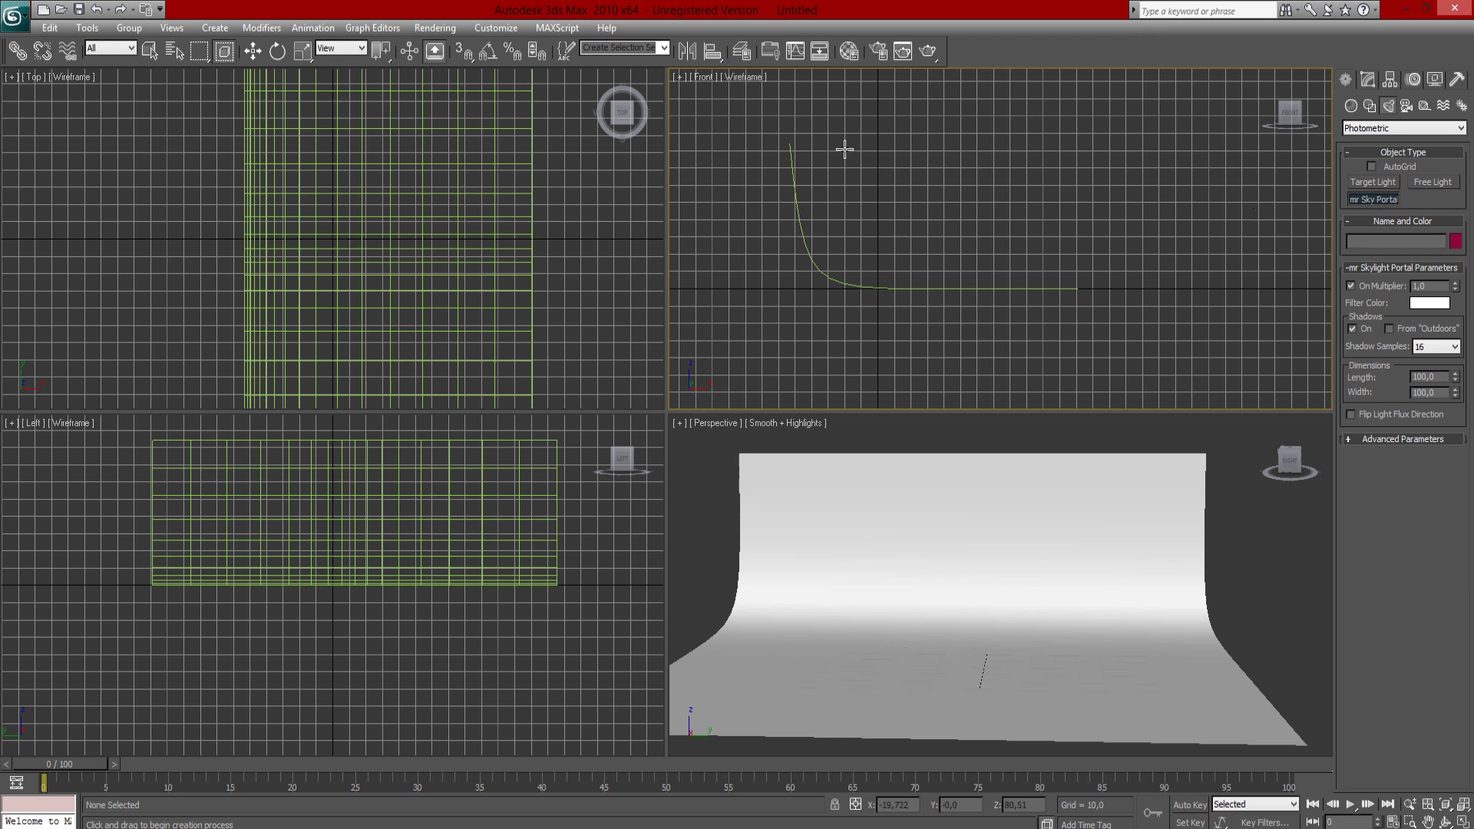
Open the render setup, look through its renderer and indirect illumination settings, and expand the renderer assignment section.
click(489, 29)
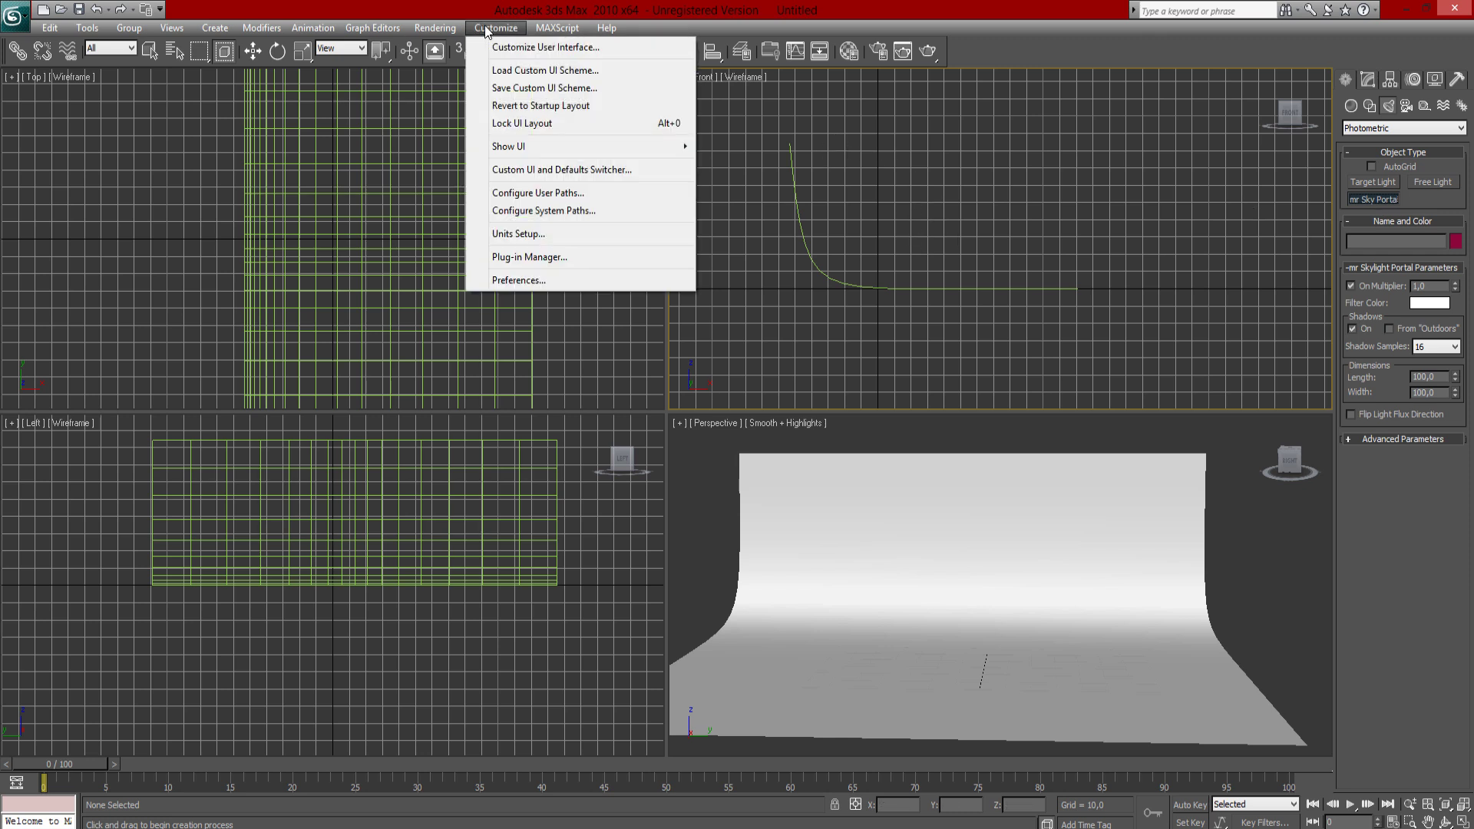
click(430, 29)
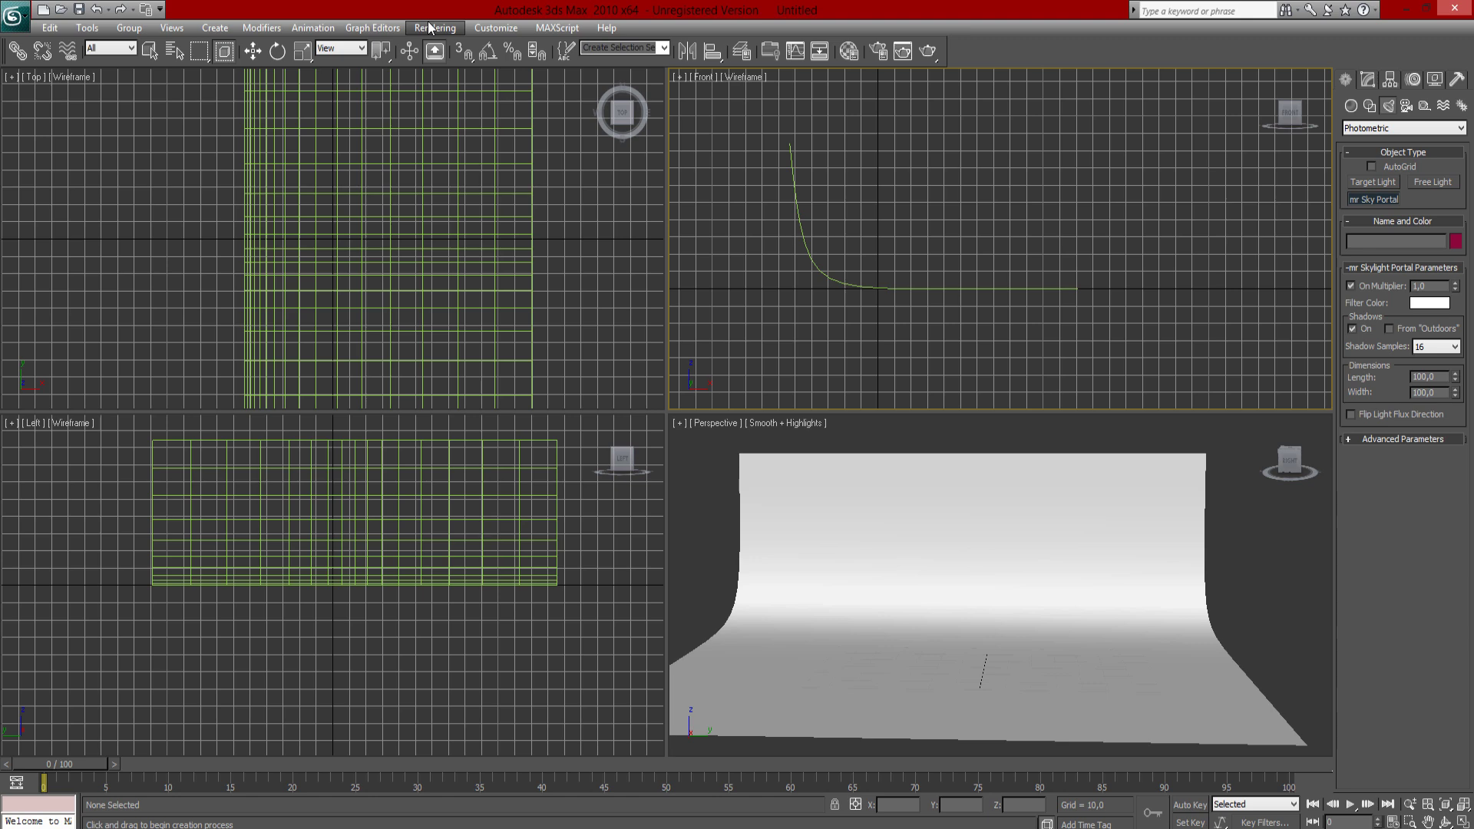
click(430, 28)
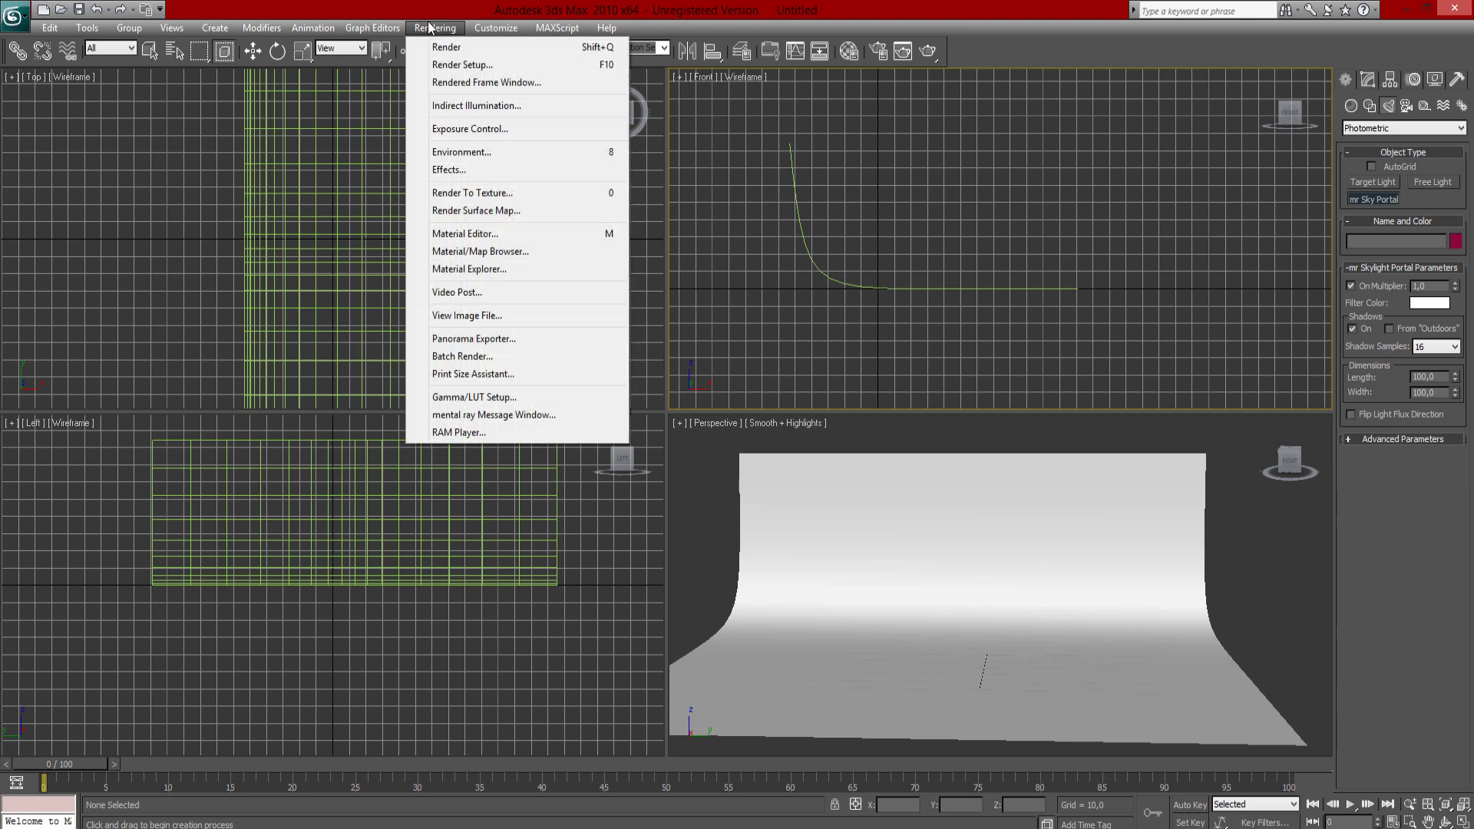
click(450, 64)
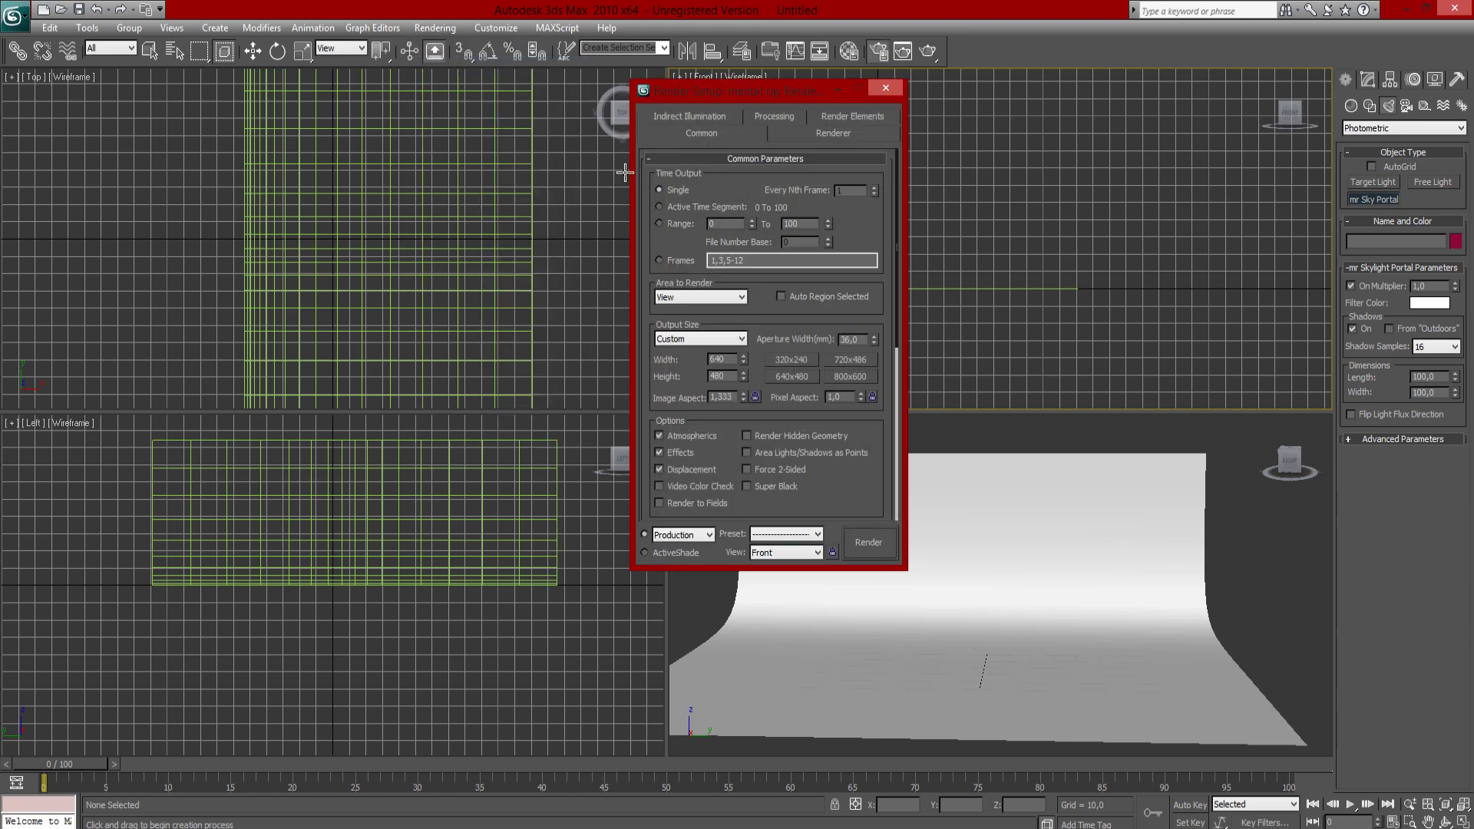
click(827, 132)
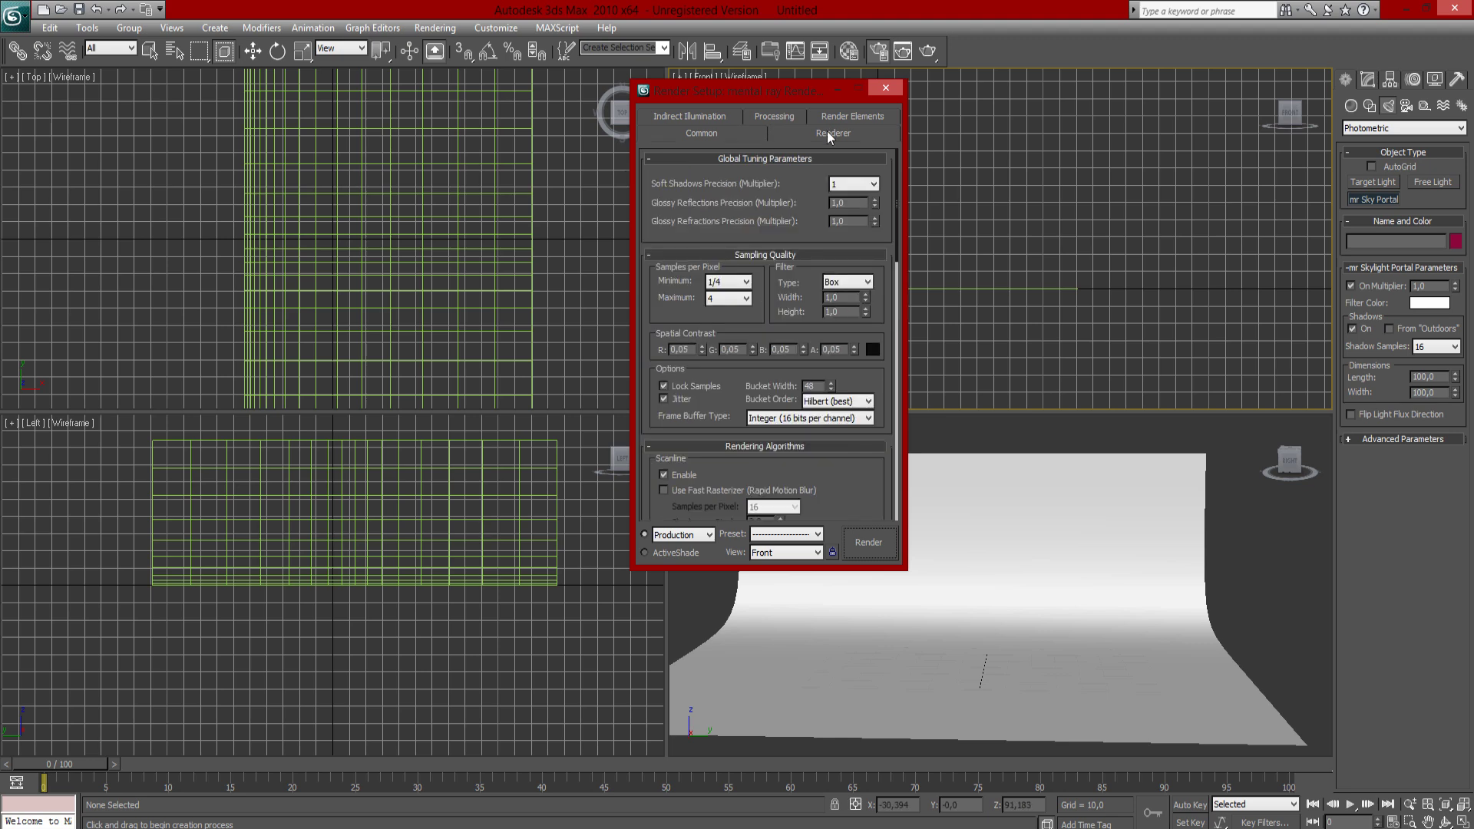
click(707, 118)
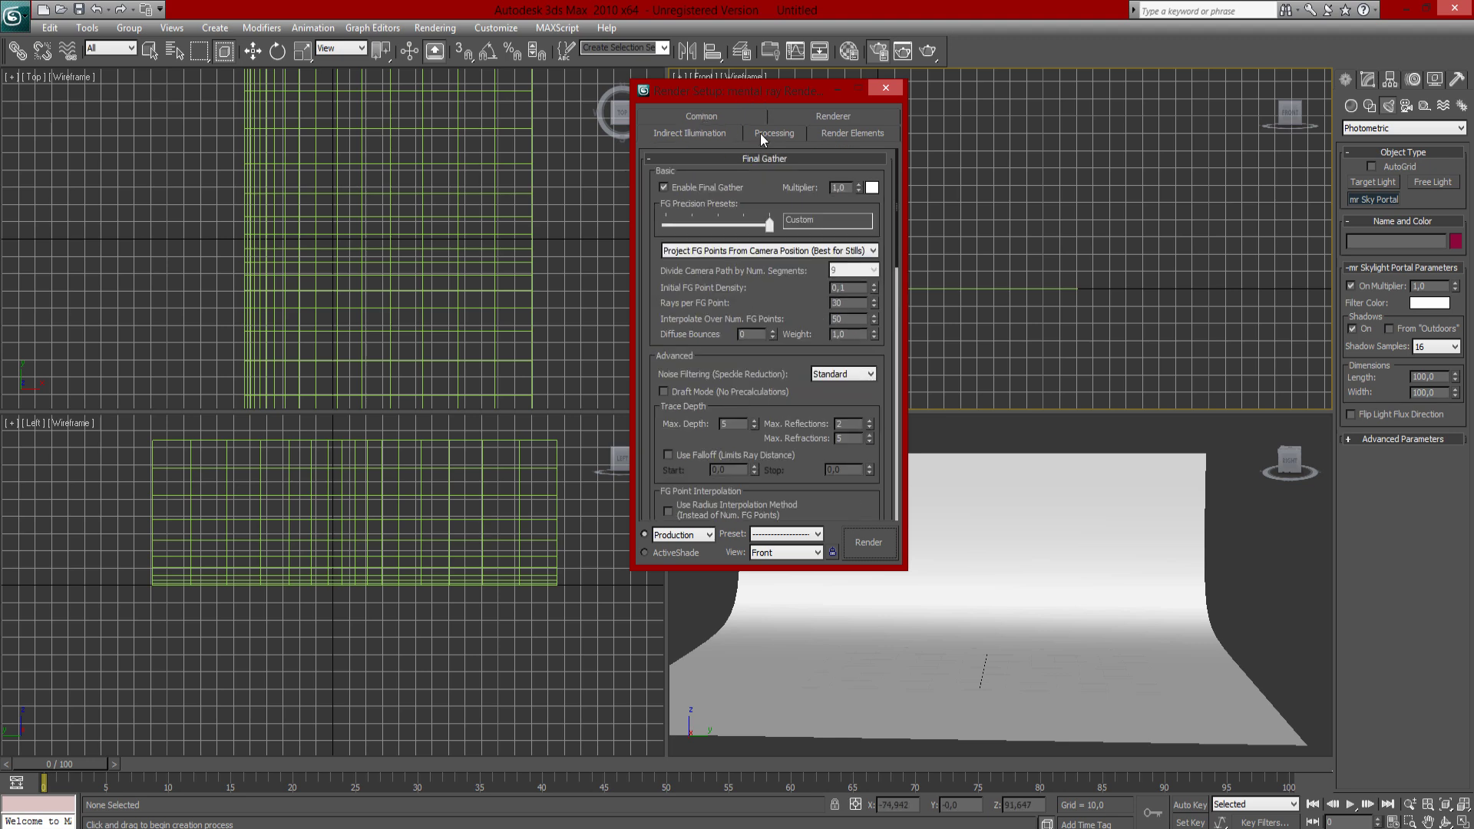
click(711, 122)
drag(847, 503, 848, 125)
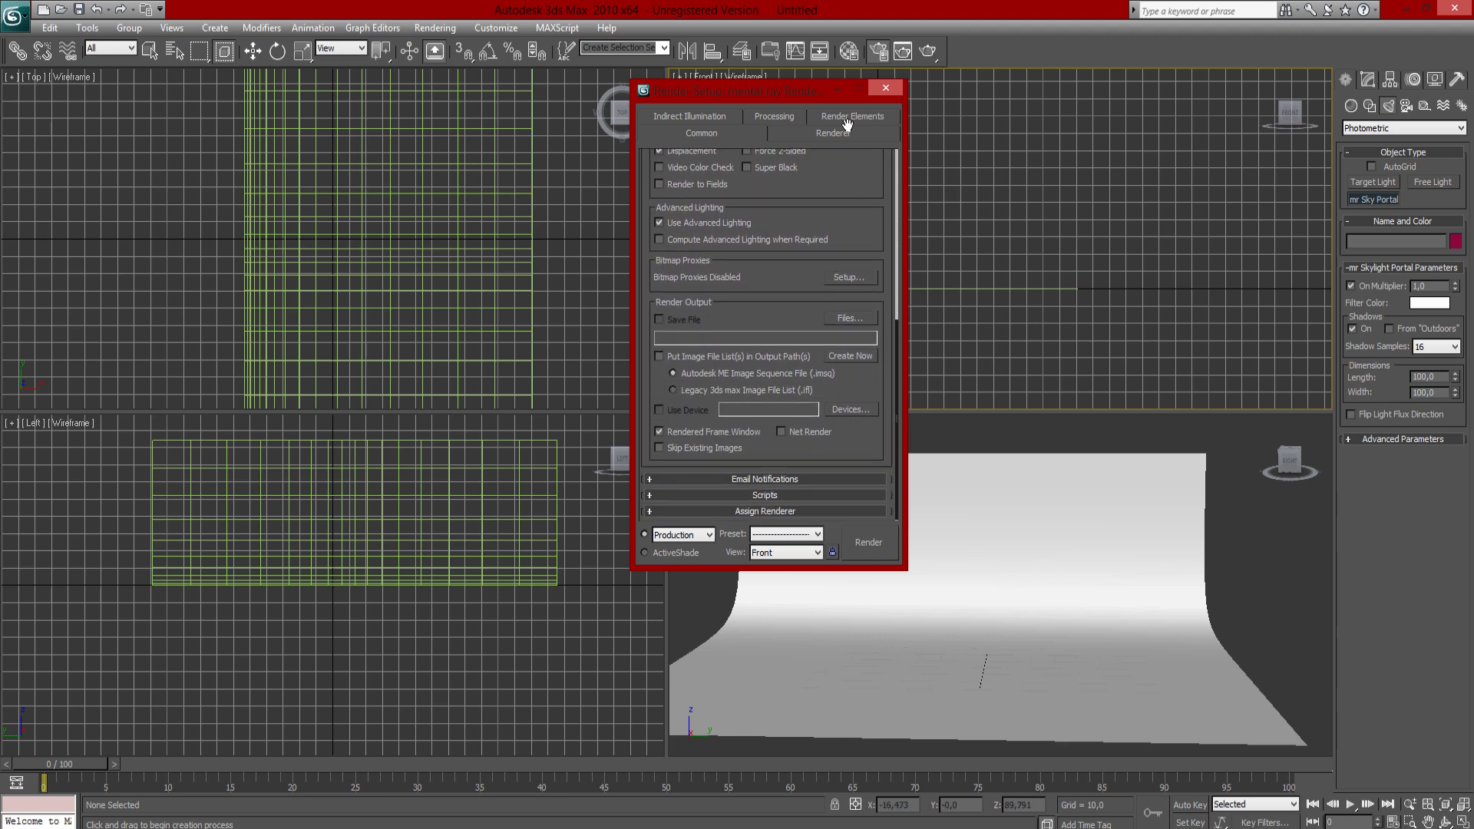
click(743, 510)
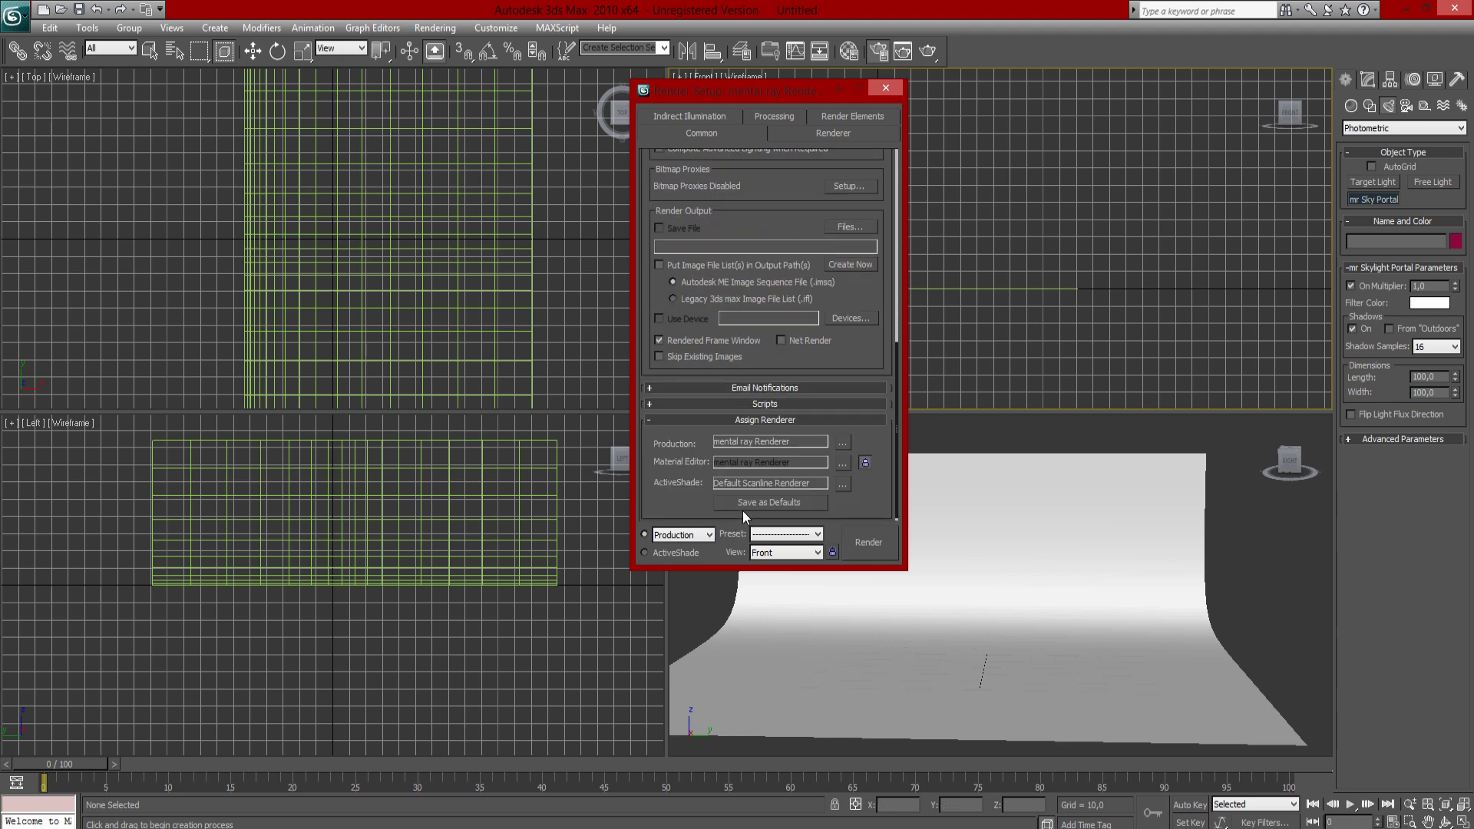
Switch the production renderer to Default Scanline Renderer and back to mental ray Renderer.
click(843, 439)
click(822, 439)
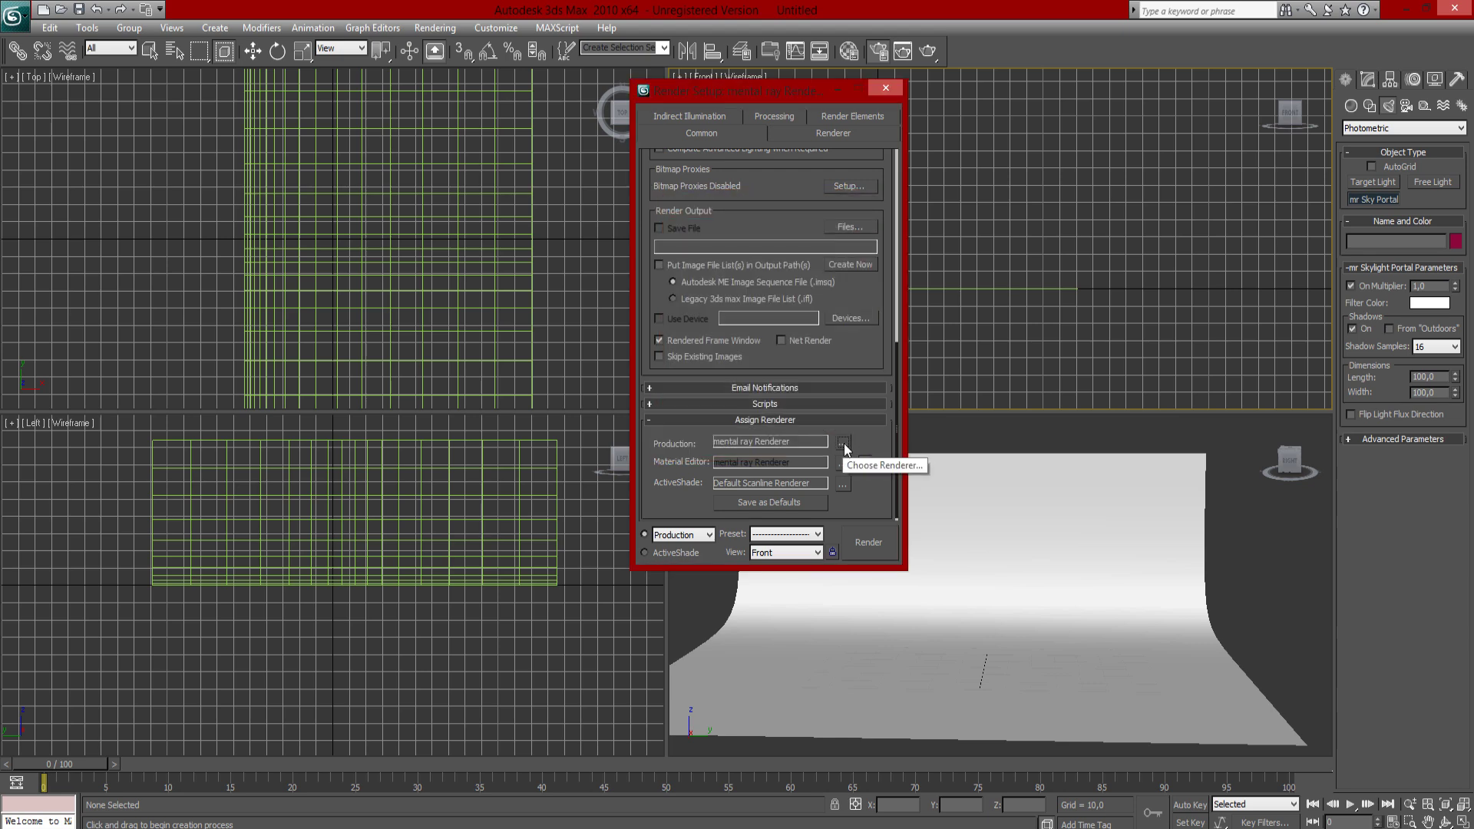
click(844, 443)
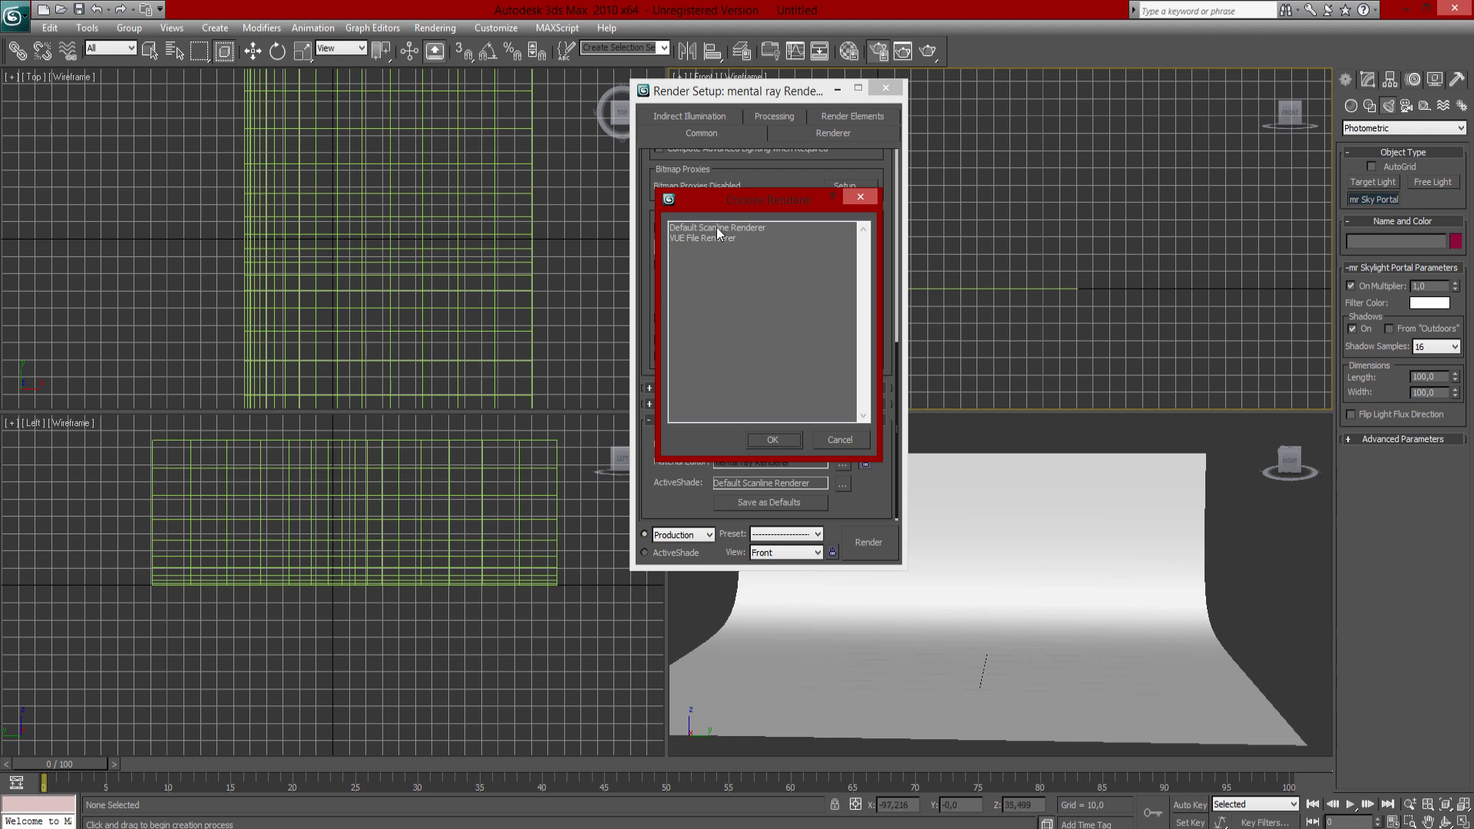
double_click(716, 227)
click(843, 443)
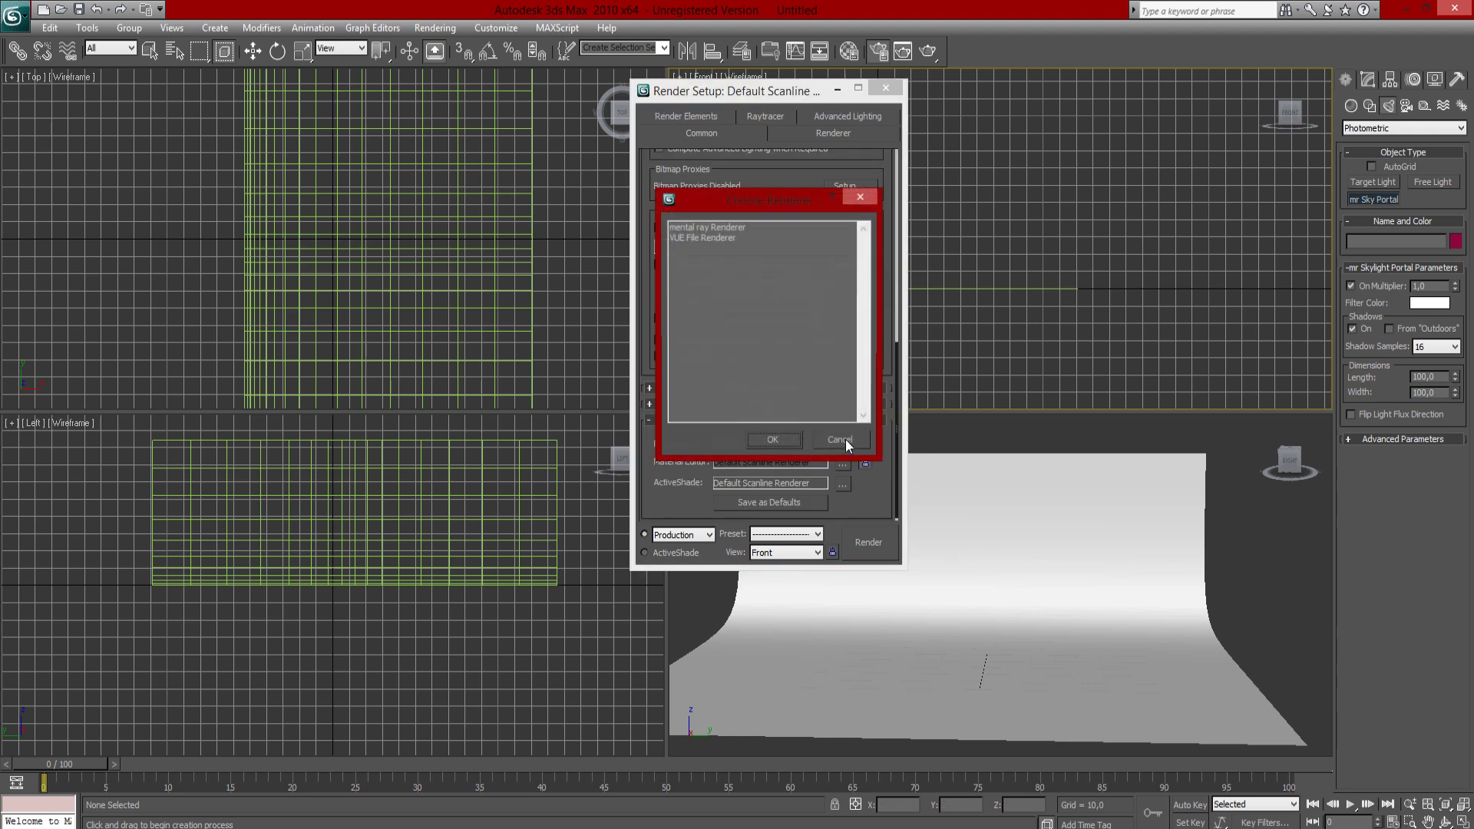
click(711, 228)
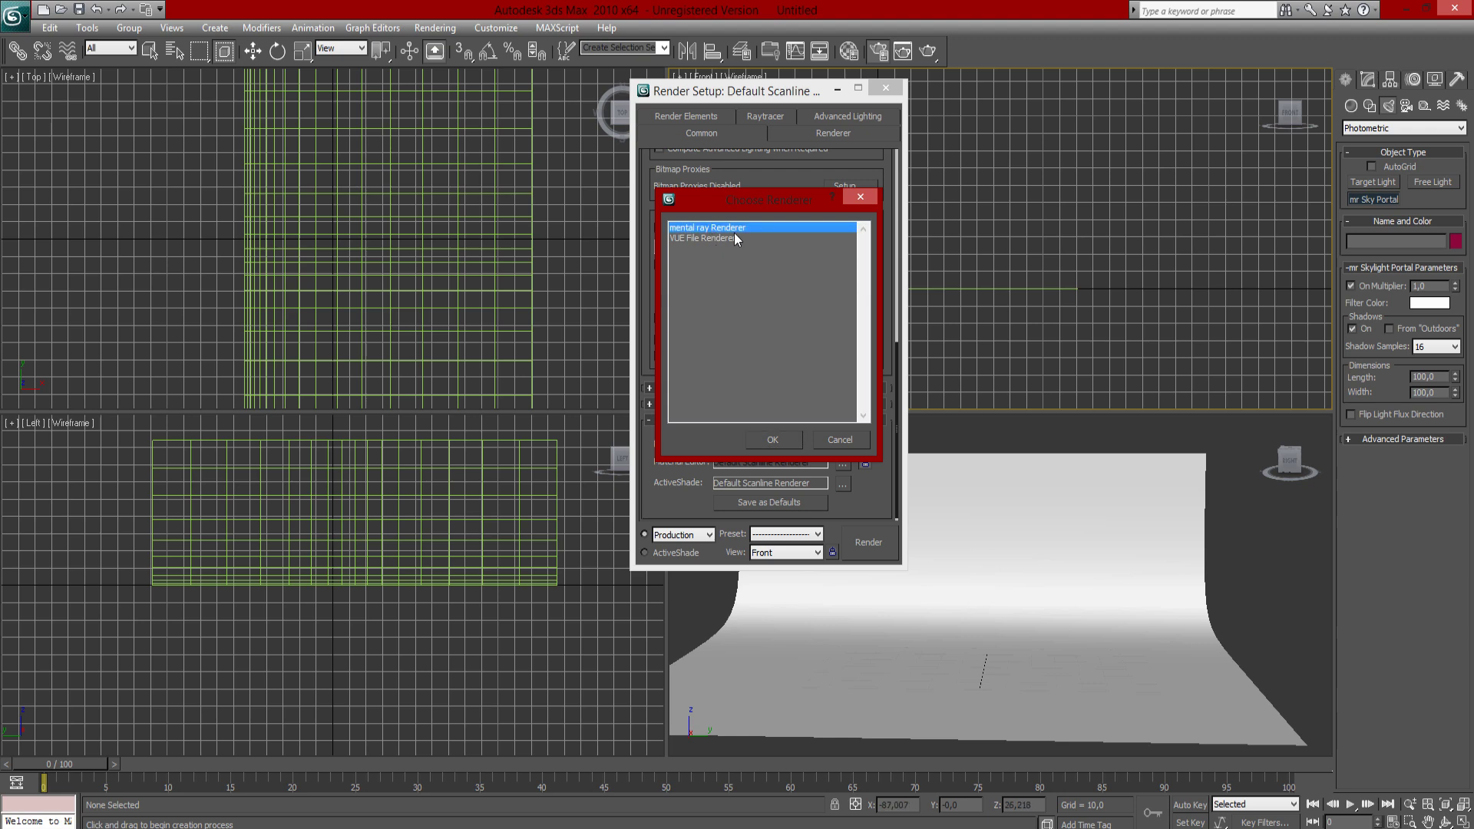
click(763, 440)
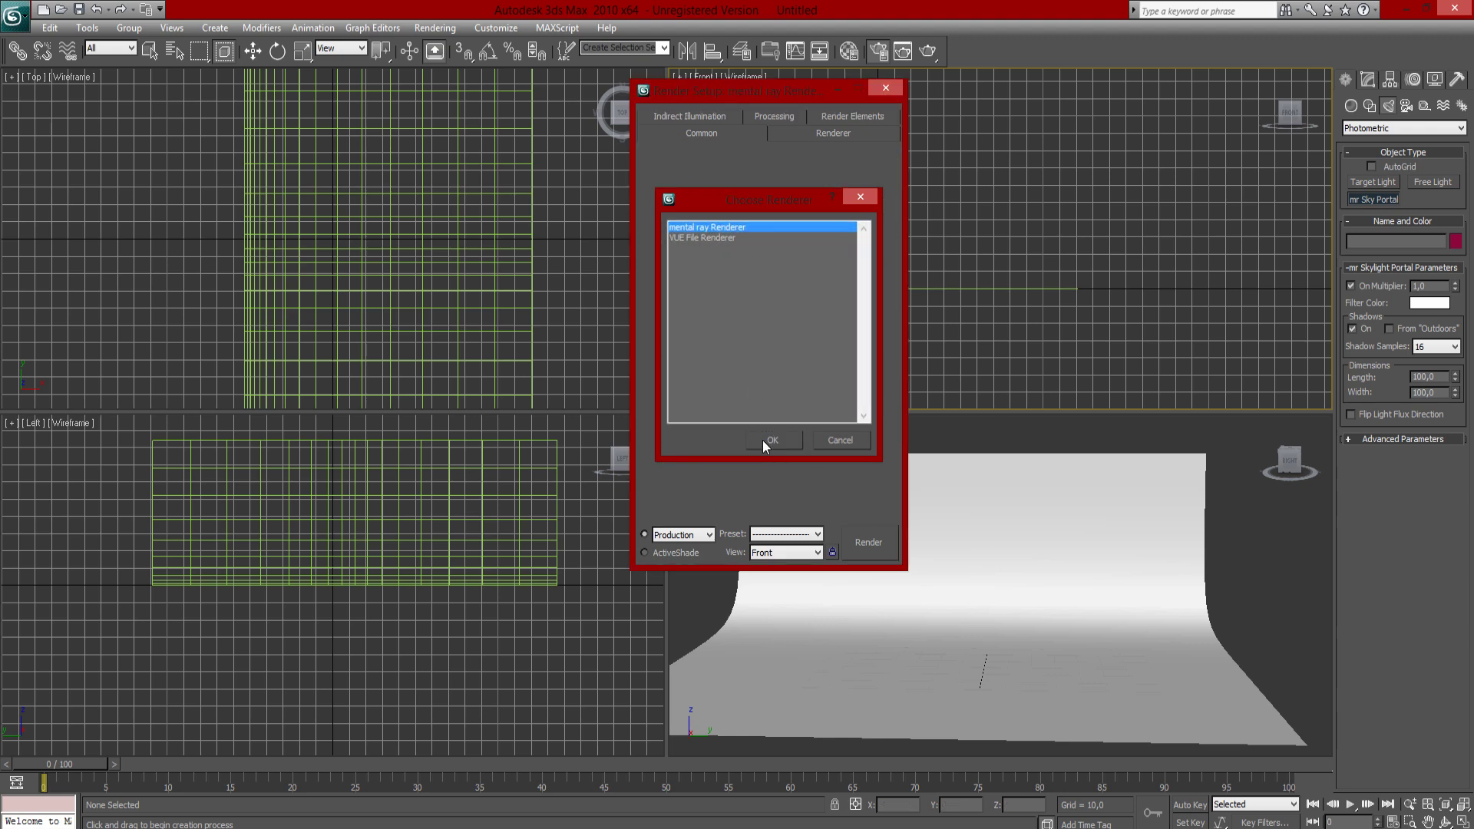
Look over the common render parameters and close the render setup.
scroll(772, 223, up, 5)
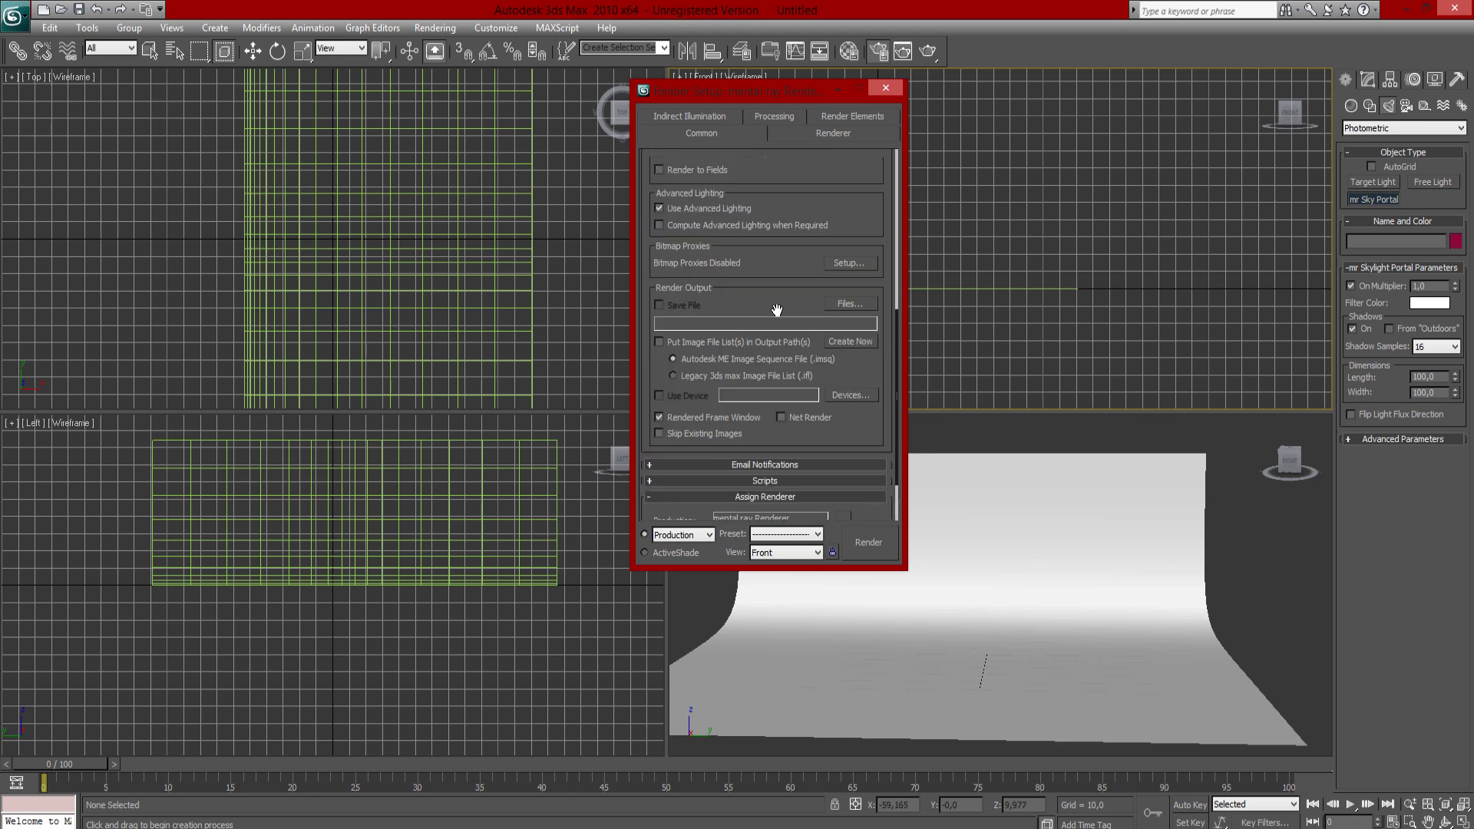
scroll(767, 242, up, 2)
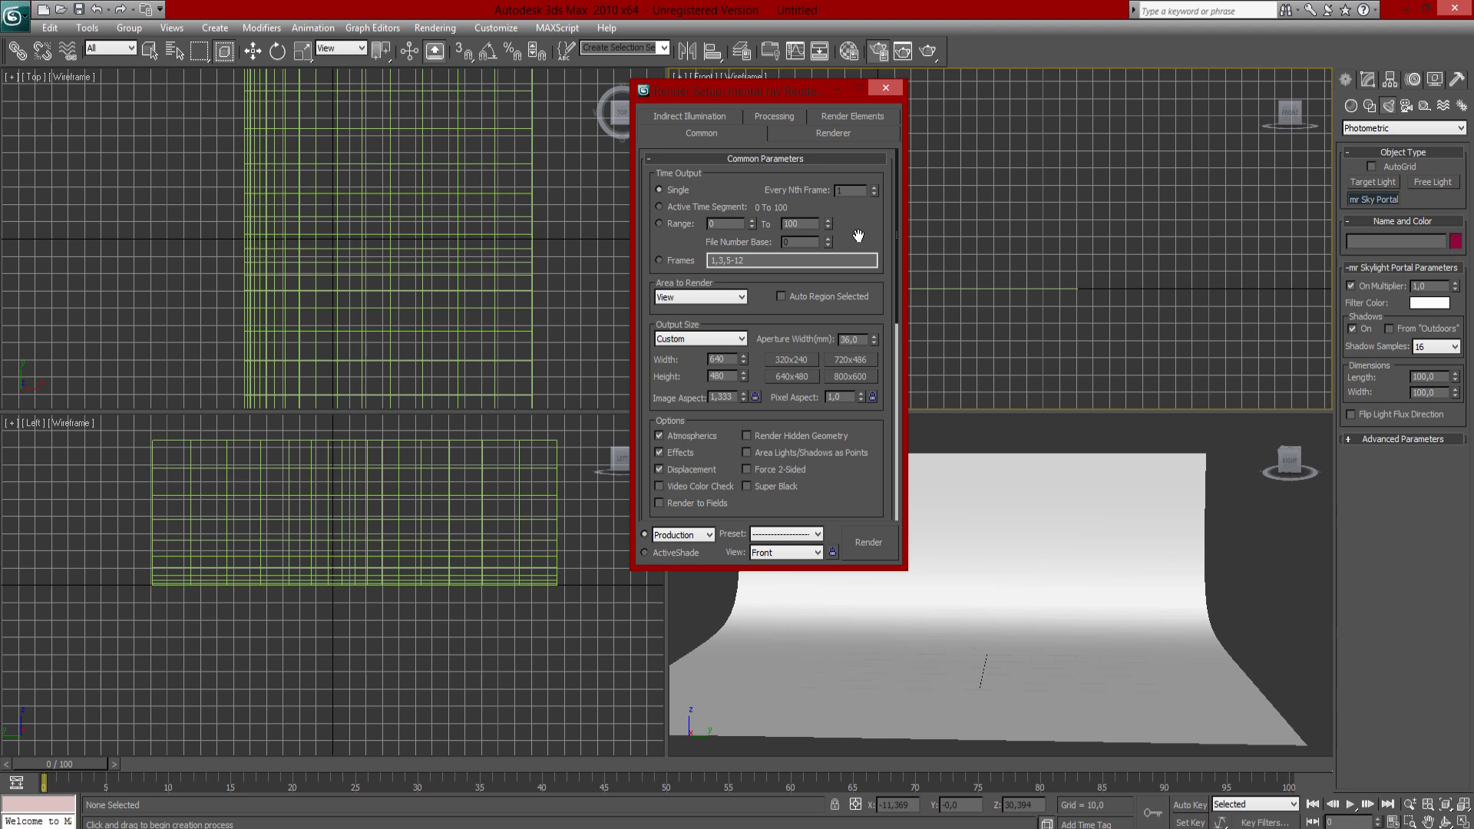
click(882, 88)
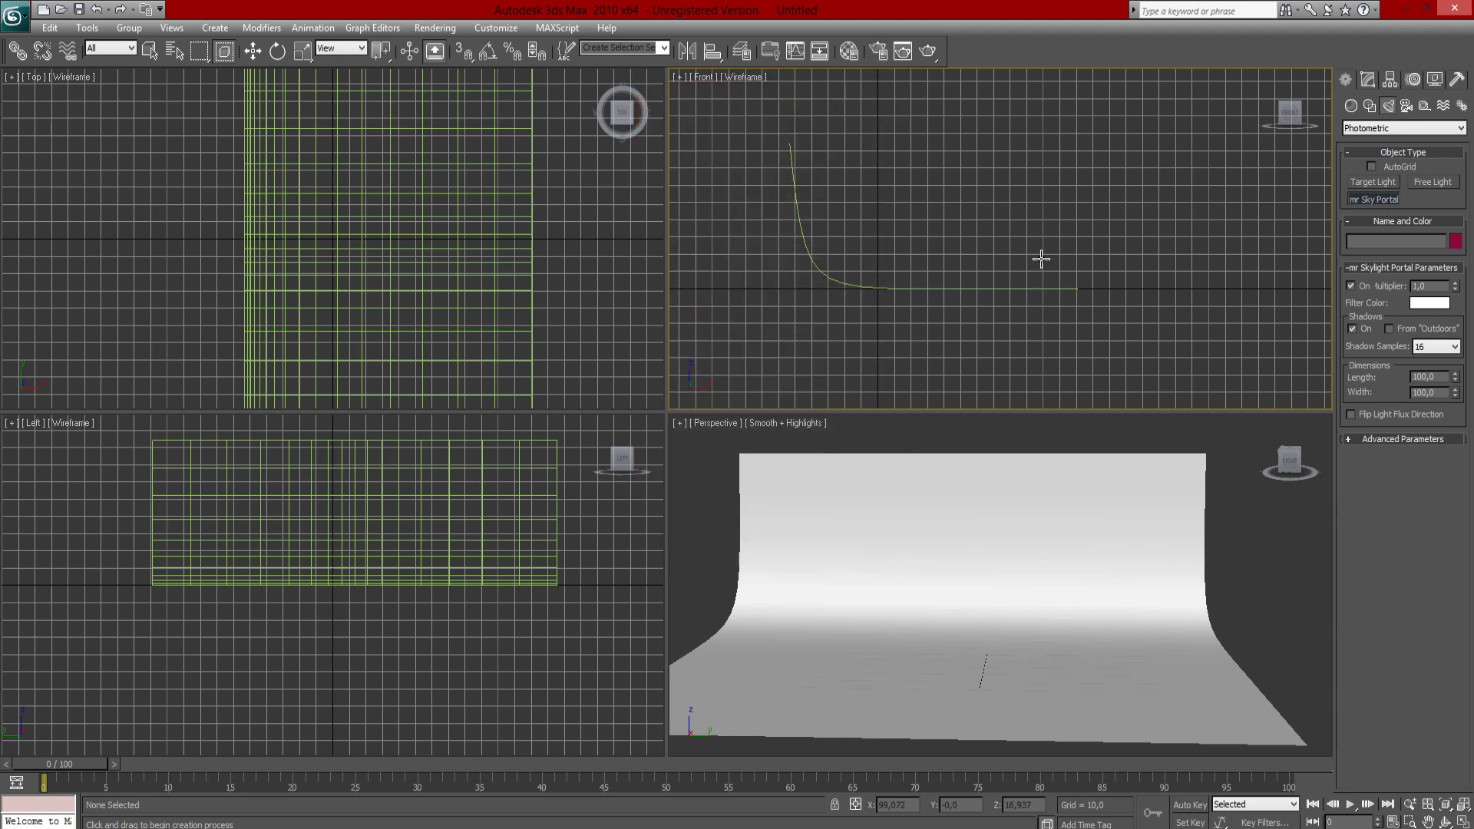
Draw an mr Sky Portal about 85 by 90 in the Front view and move it along Y to about -128, beside the backdrop.
drag(842, 144, 992, 291)
click(253, 51)
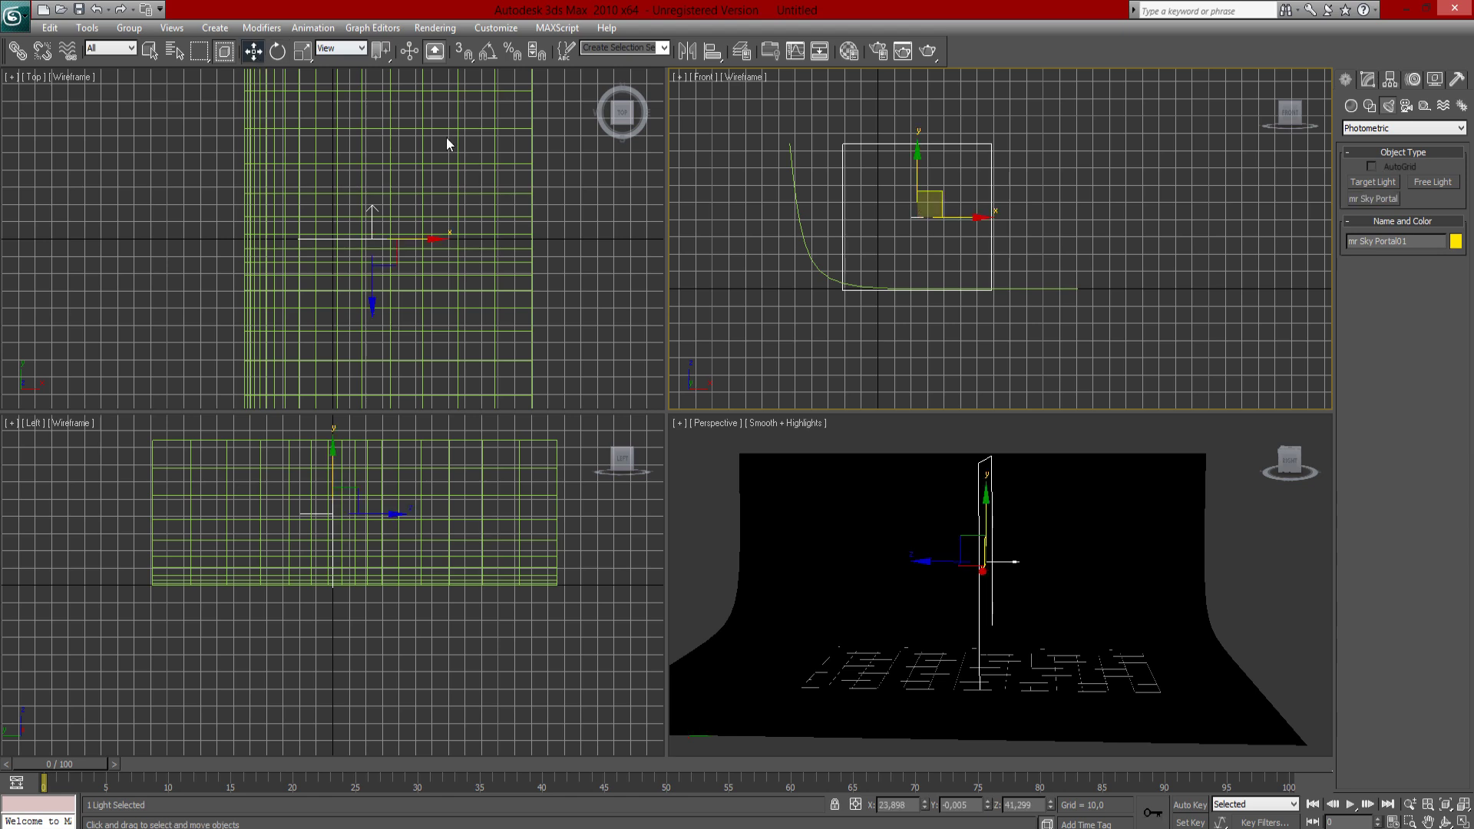
click(975, 563)
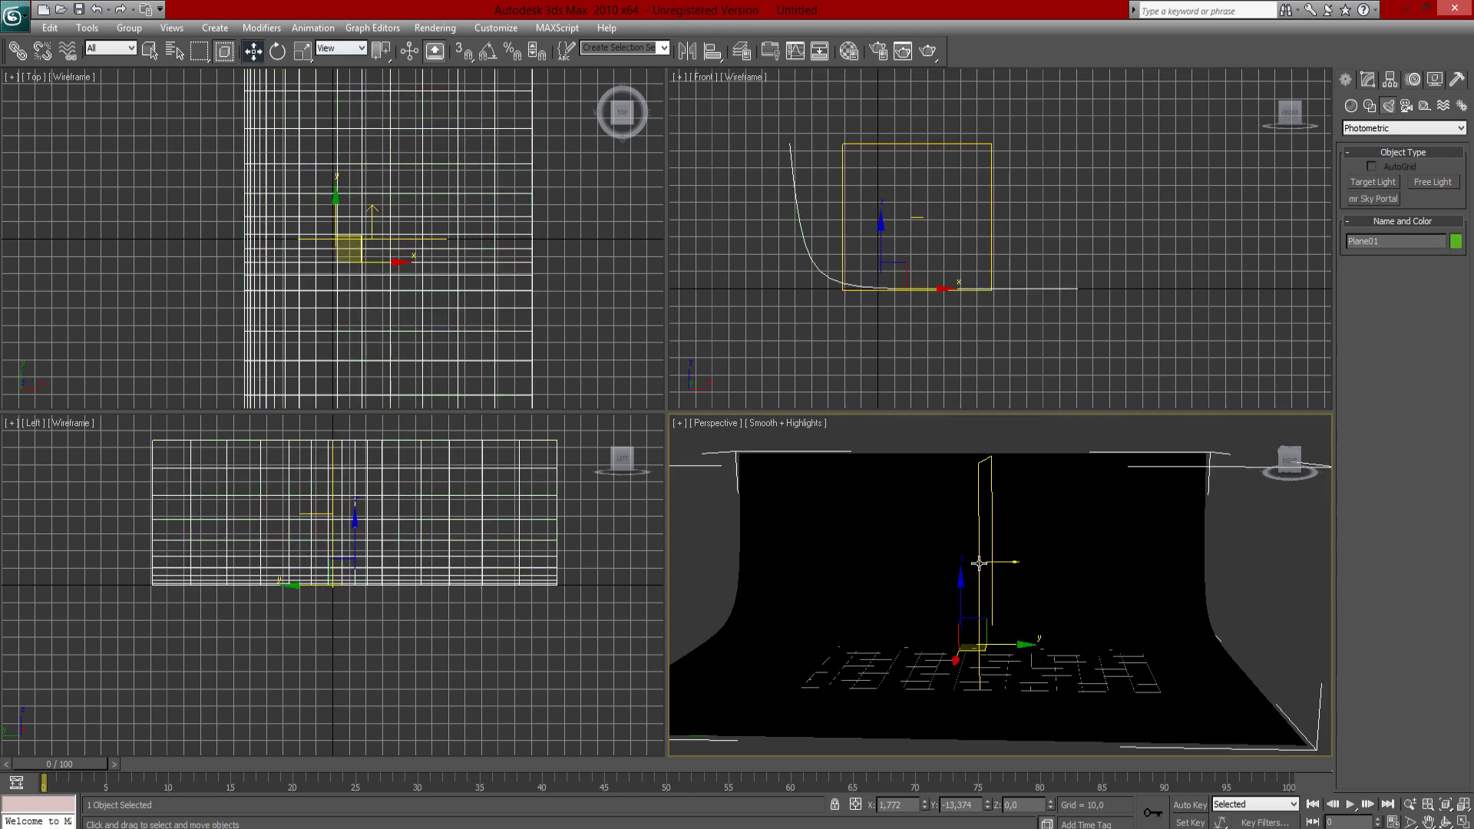
click(979, 563)
drag(1029, 563, 741, 532)
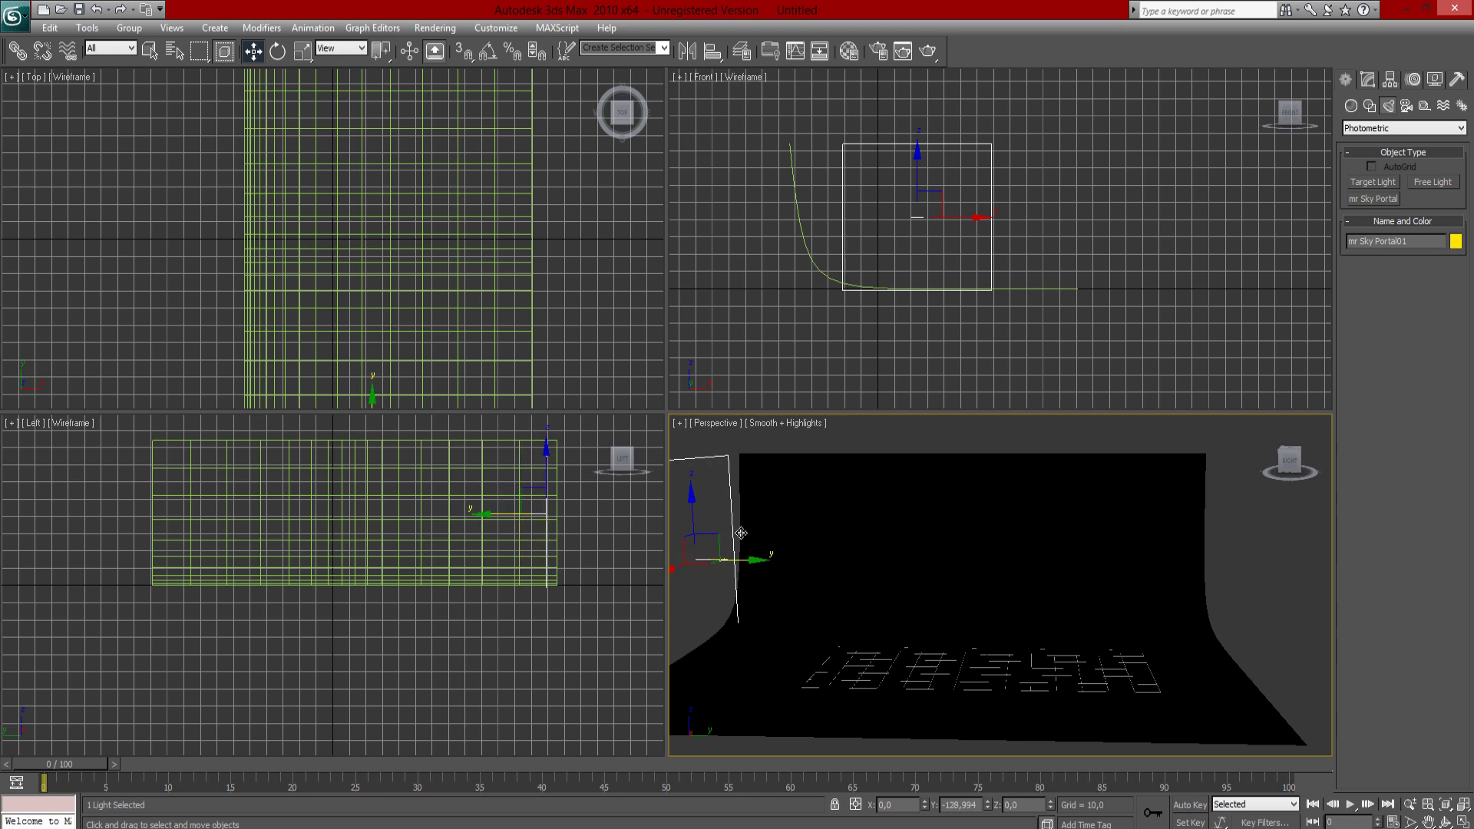
Test-render the Perspective view with the sky portal, close the render window, and reframe the scene to show the whole portal.
key(shift+q)
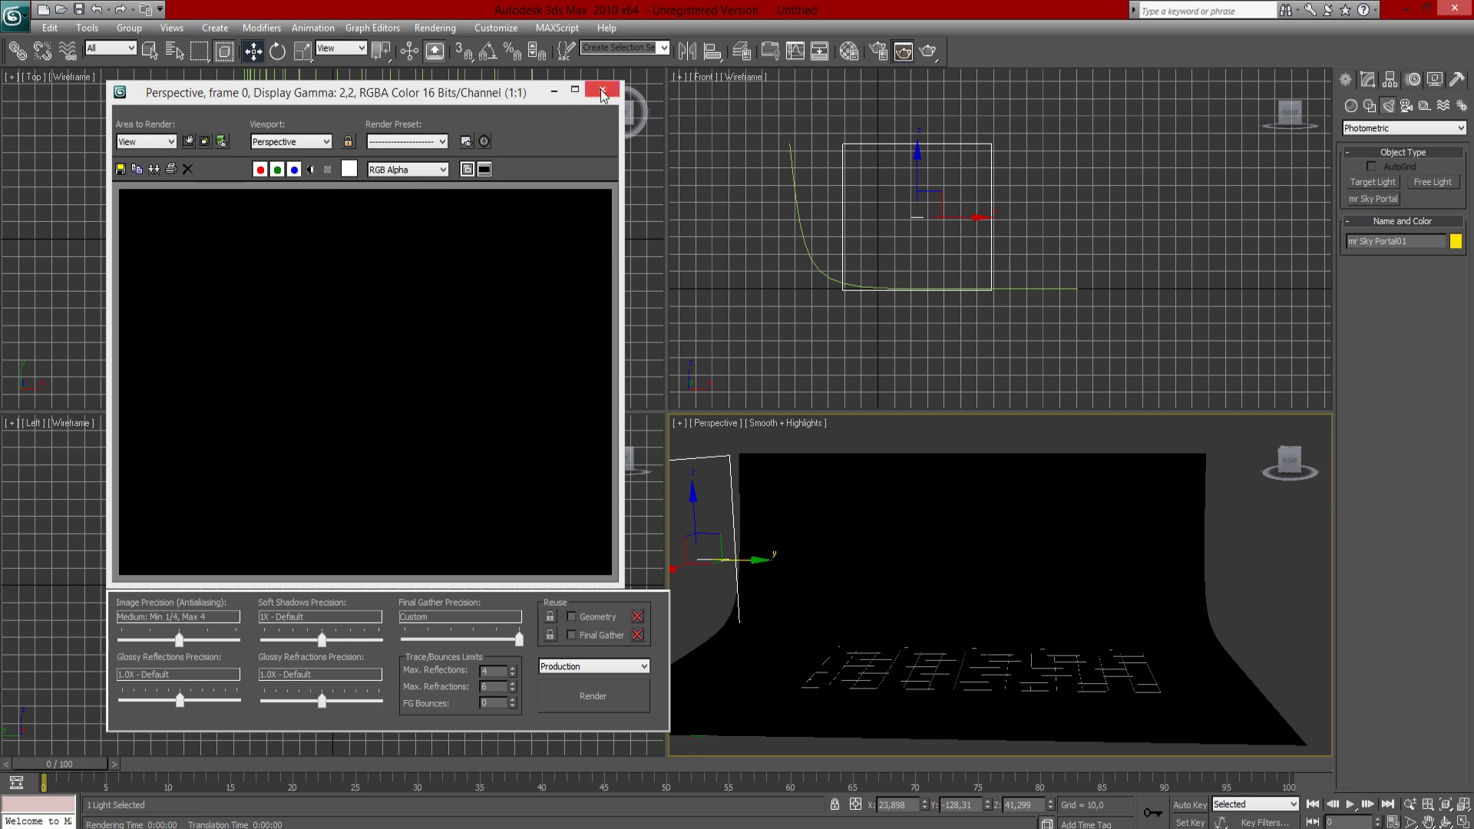
click(603, 90)
middle_drag(729, 544, 762, 494)
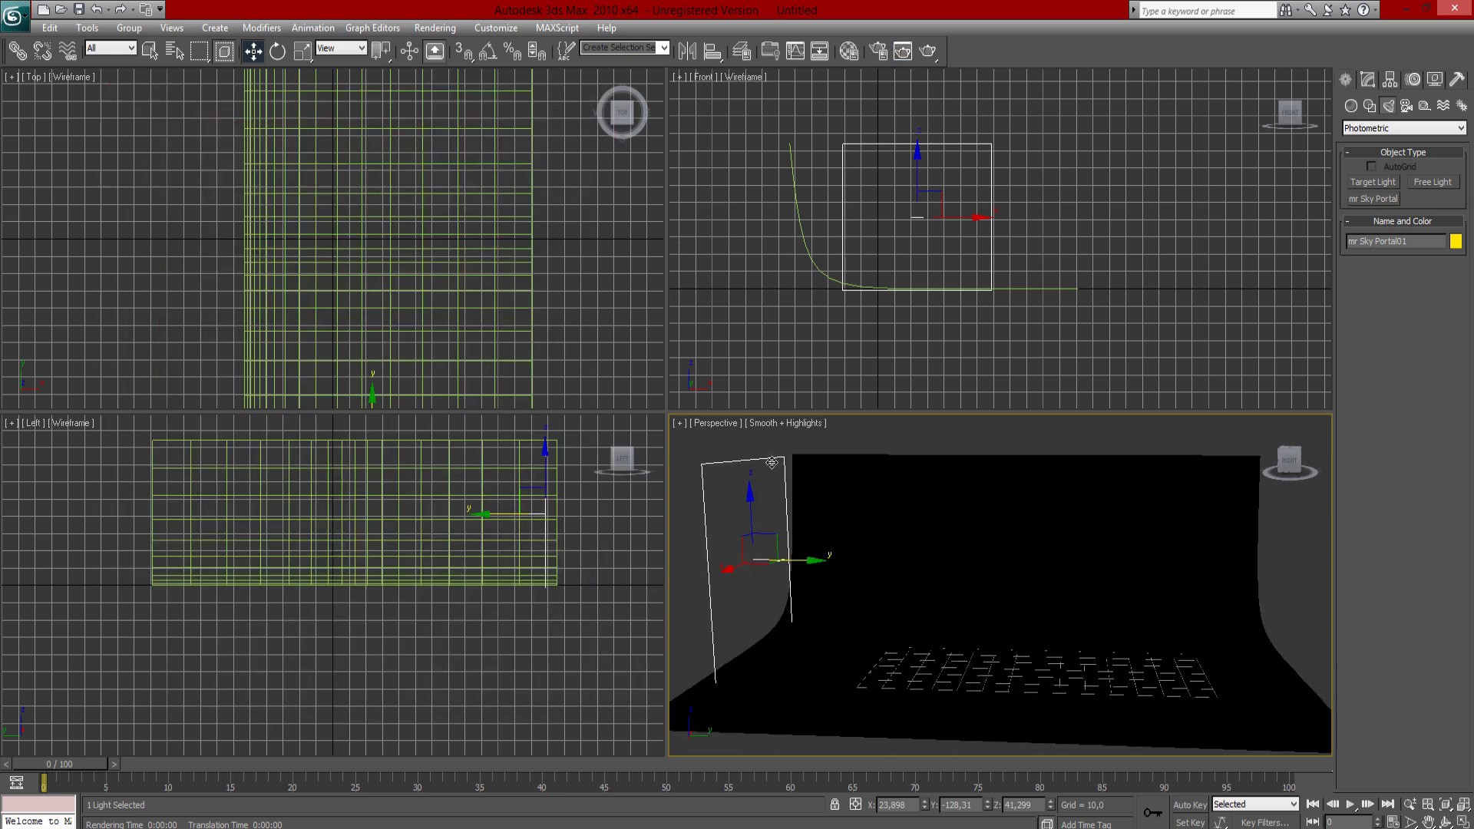
Look through the sky portal's parameters, the Standard light types, and the Systems object types.
click(1376, 81)
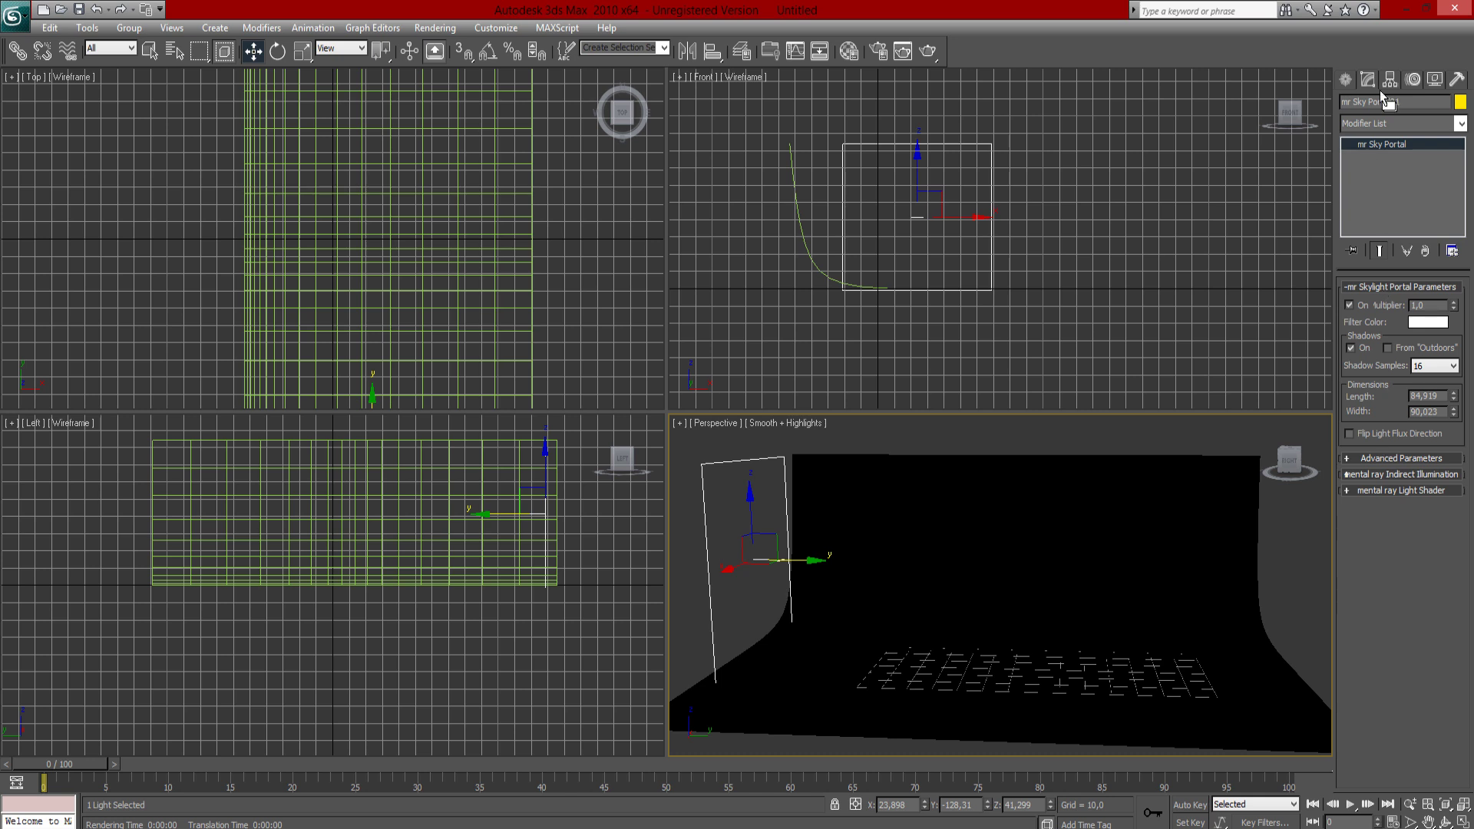
click(1345, 80)
click(1396, 129)
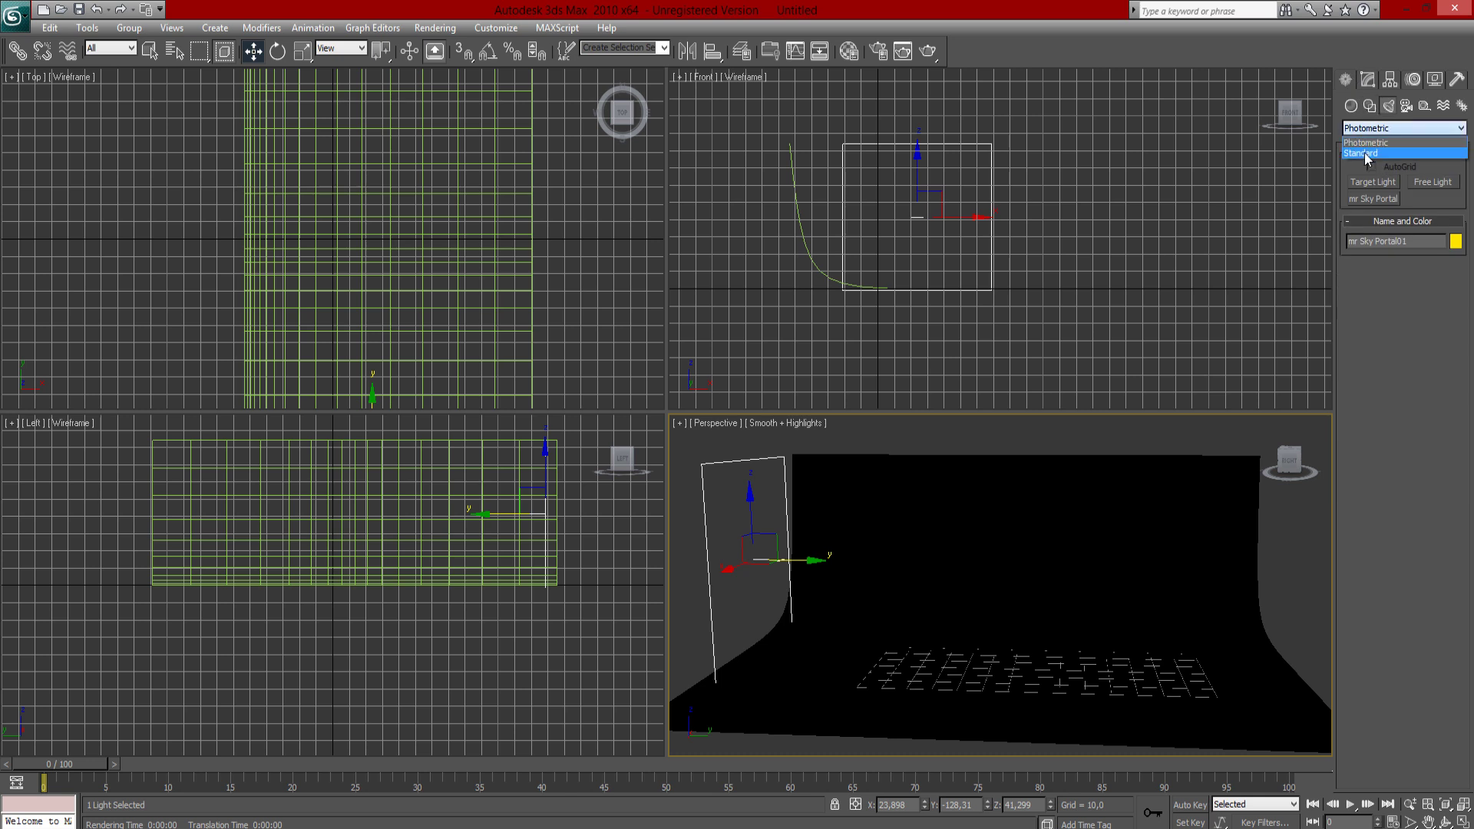
click(1369, 152)
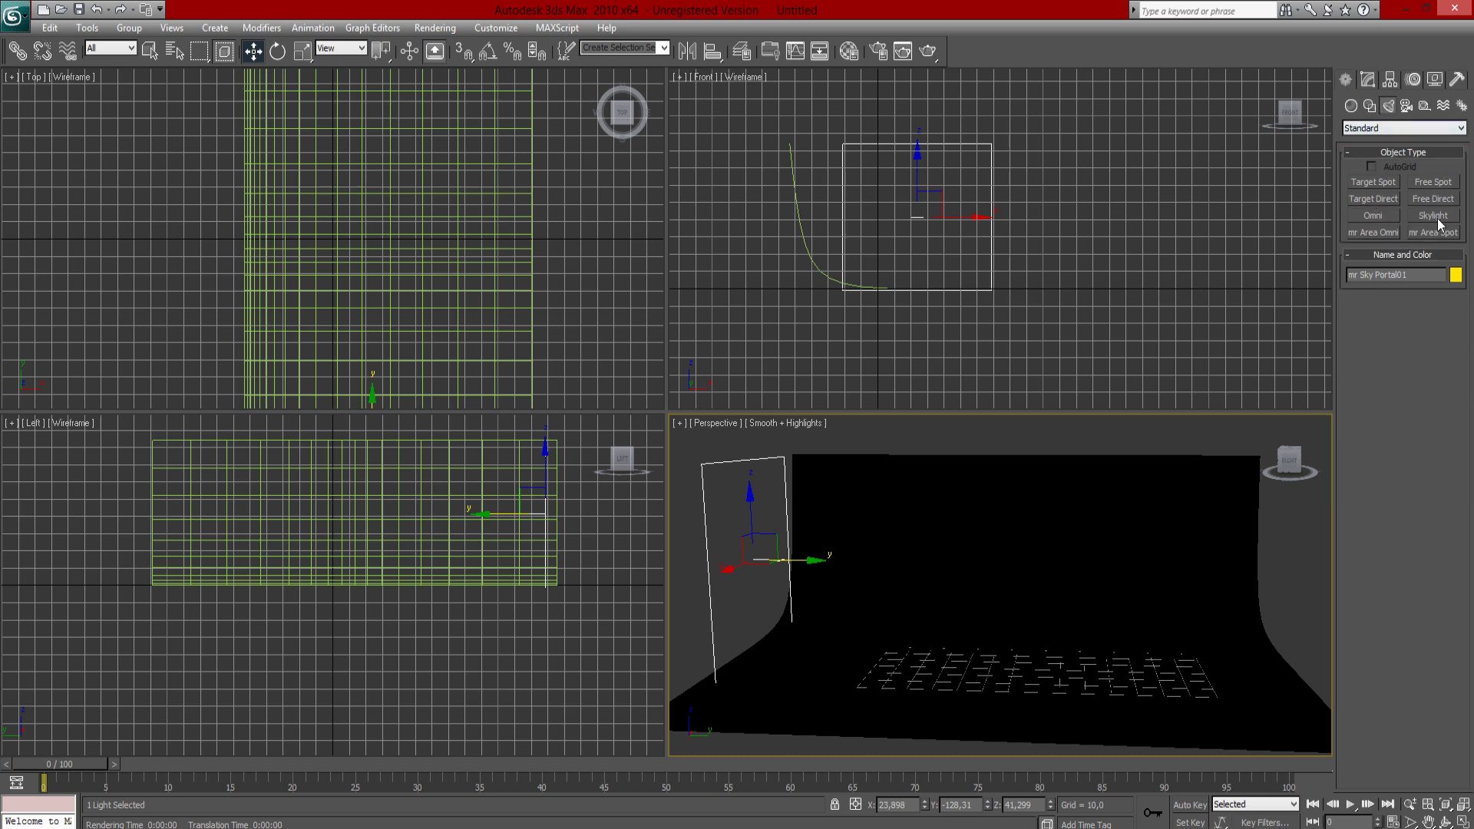
click(1462, 106)
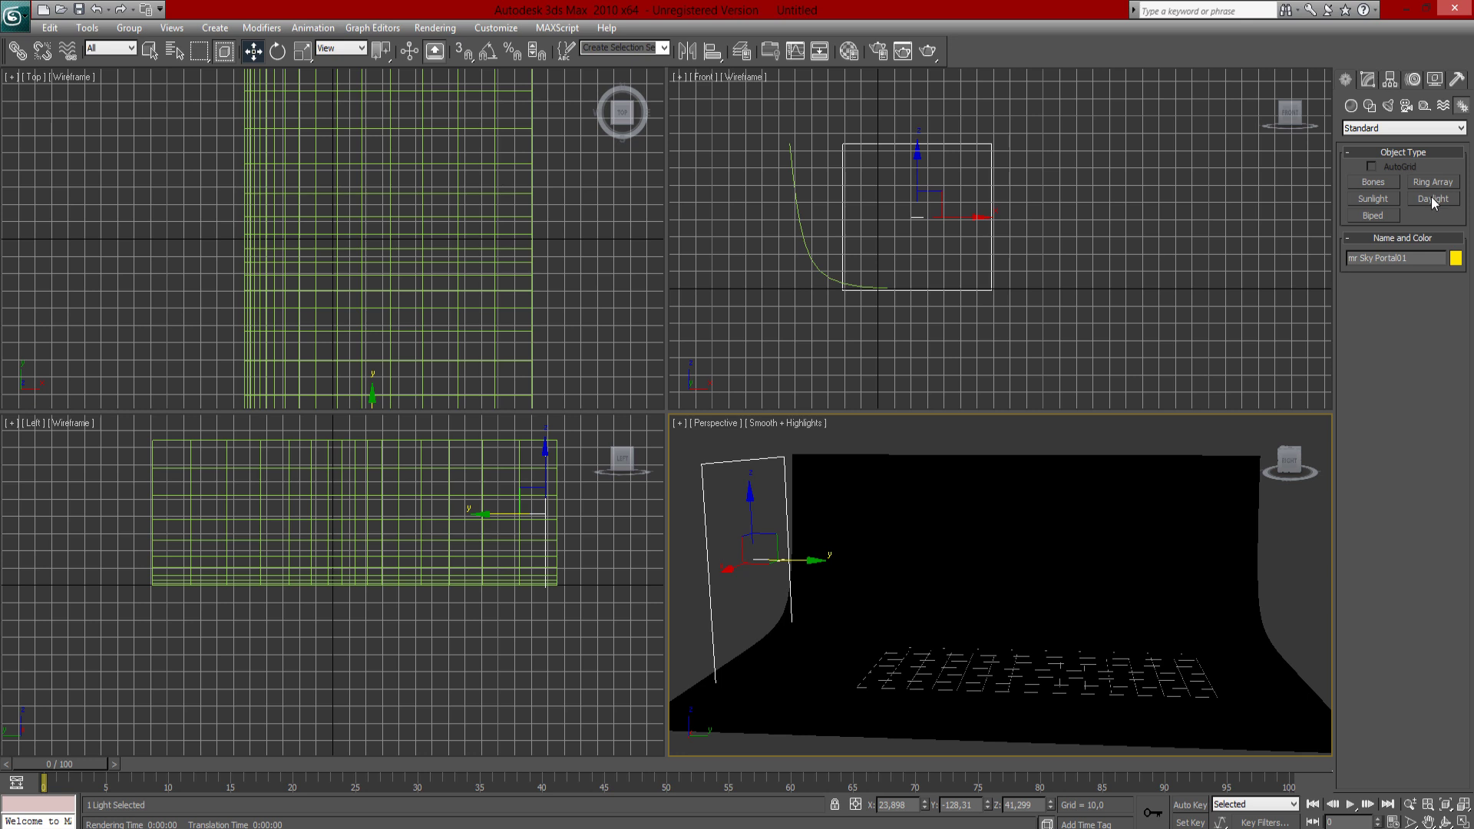
Set the colour source in the sky portal's advanced parameters to Custom.
click(1367, 83)
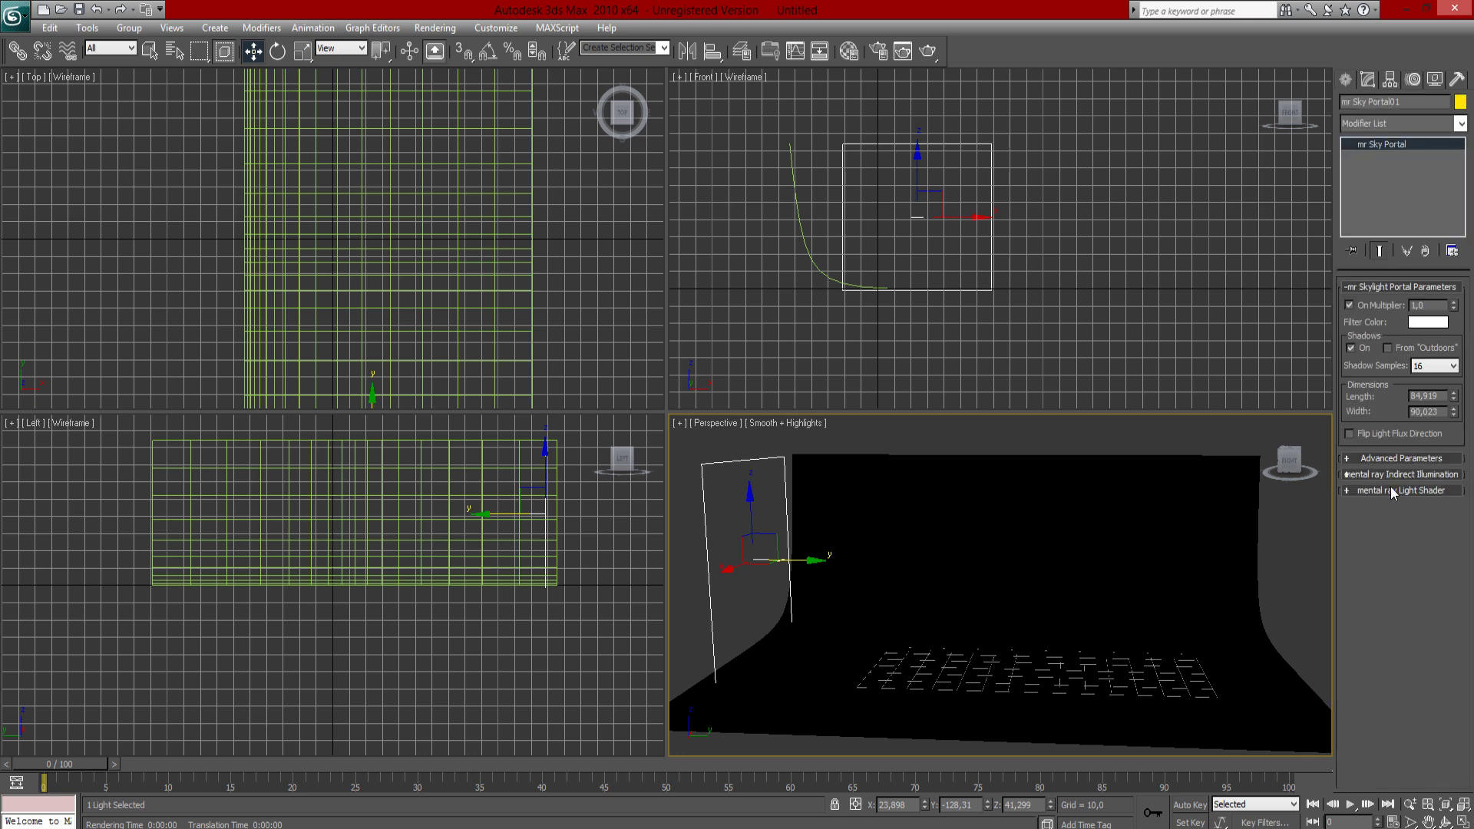
click(1391, 459)
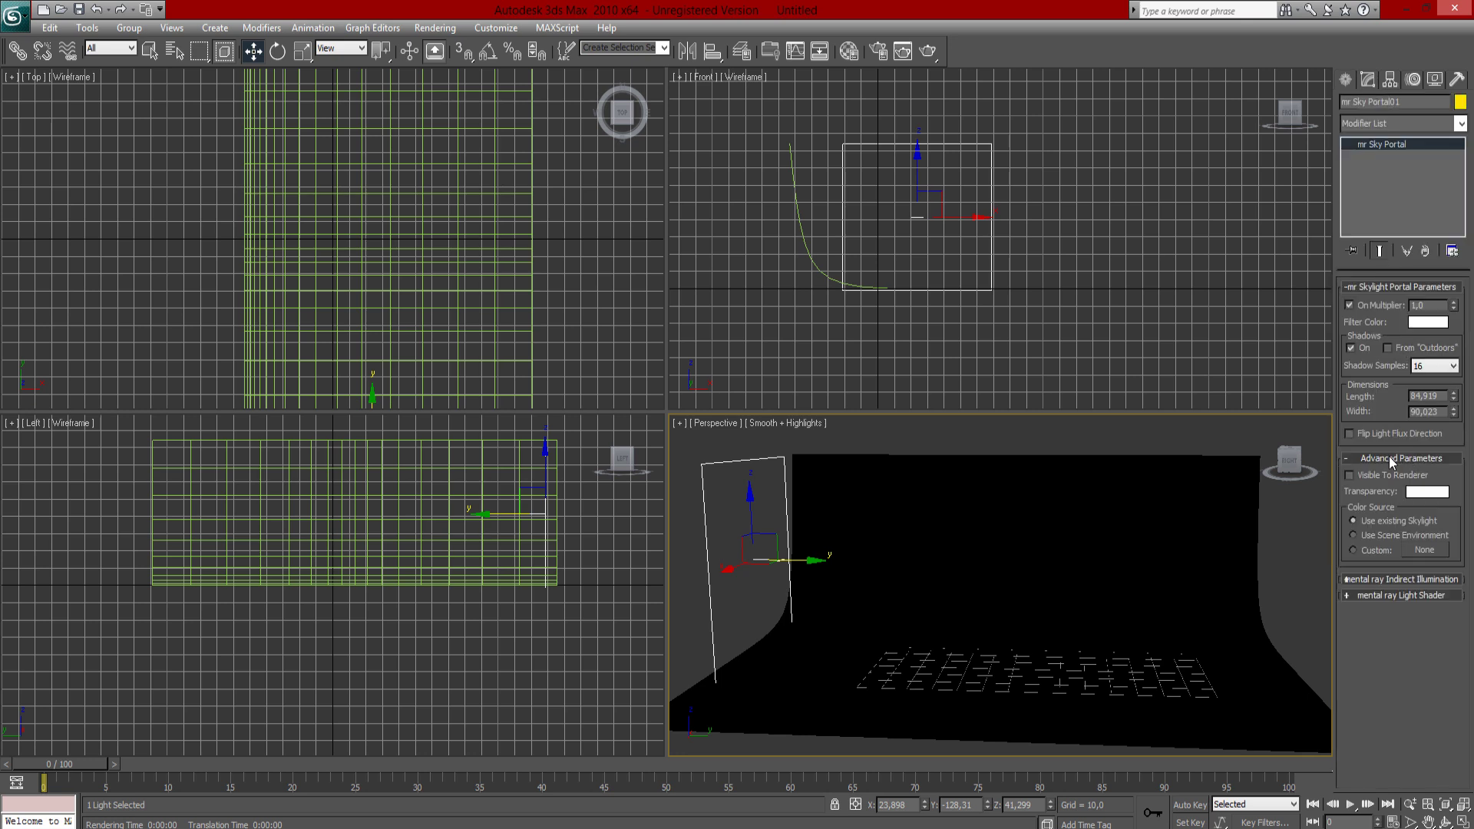
click(1354, 550)
Set the mib_blackbody map's temperature to 9500 and intensity to 7, and name it luz_esquerda.
key(m)
click(496, 301)
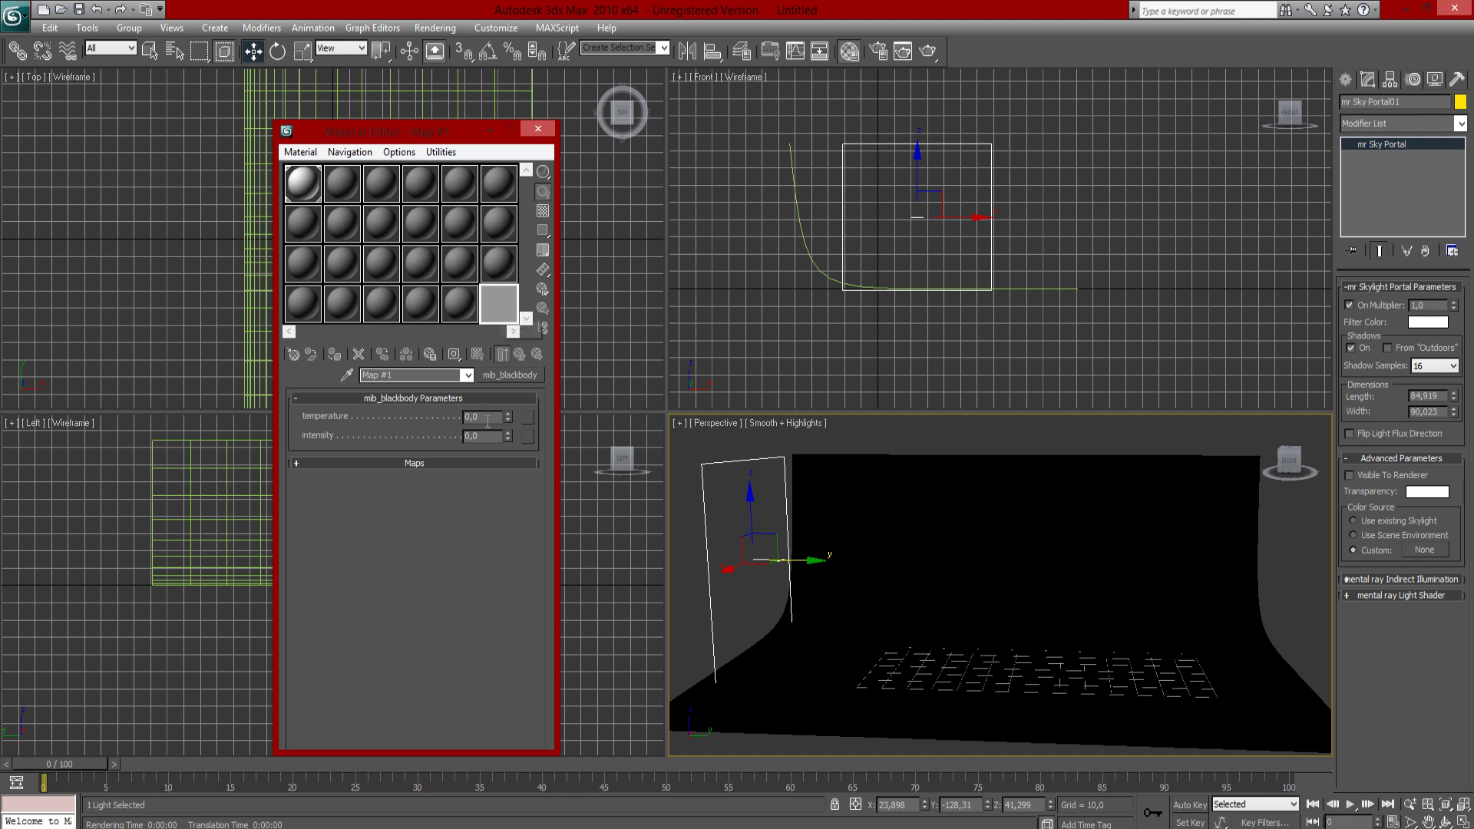
drag(489, 417, 445, 414)
text(9500)
key(Tab)
text(7)
key(Return)
key(Tab)
text(luz_esquerda)
Assign the luz_esquerda map as an instance to the portal's custom colour source and test-render the Perspective view.
drag(495, 300, 1424, 550)
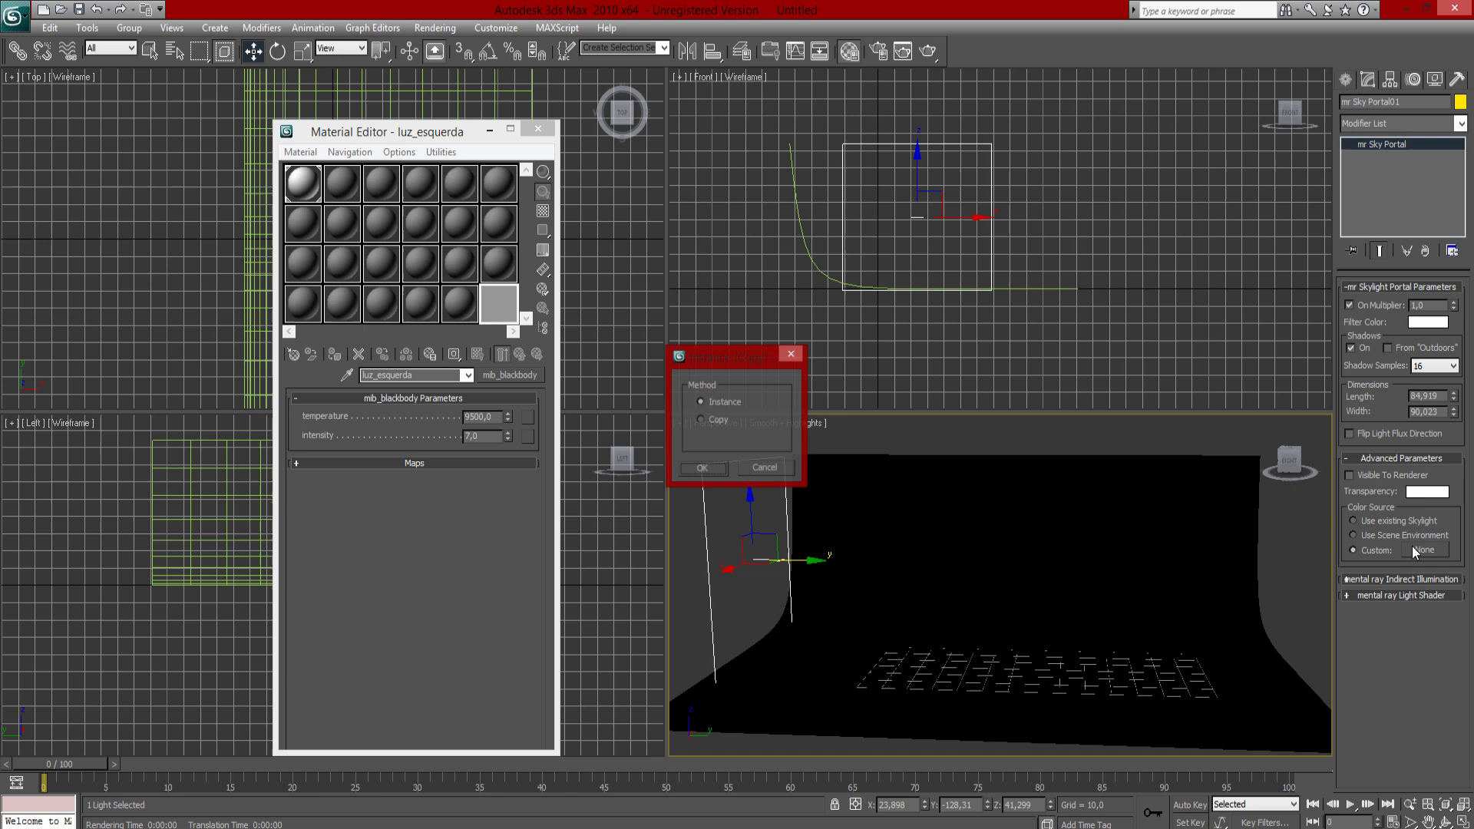
click(711, 467)
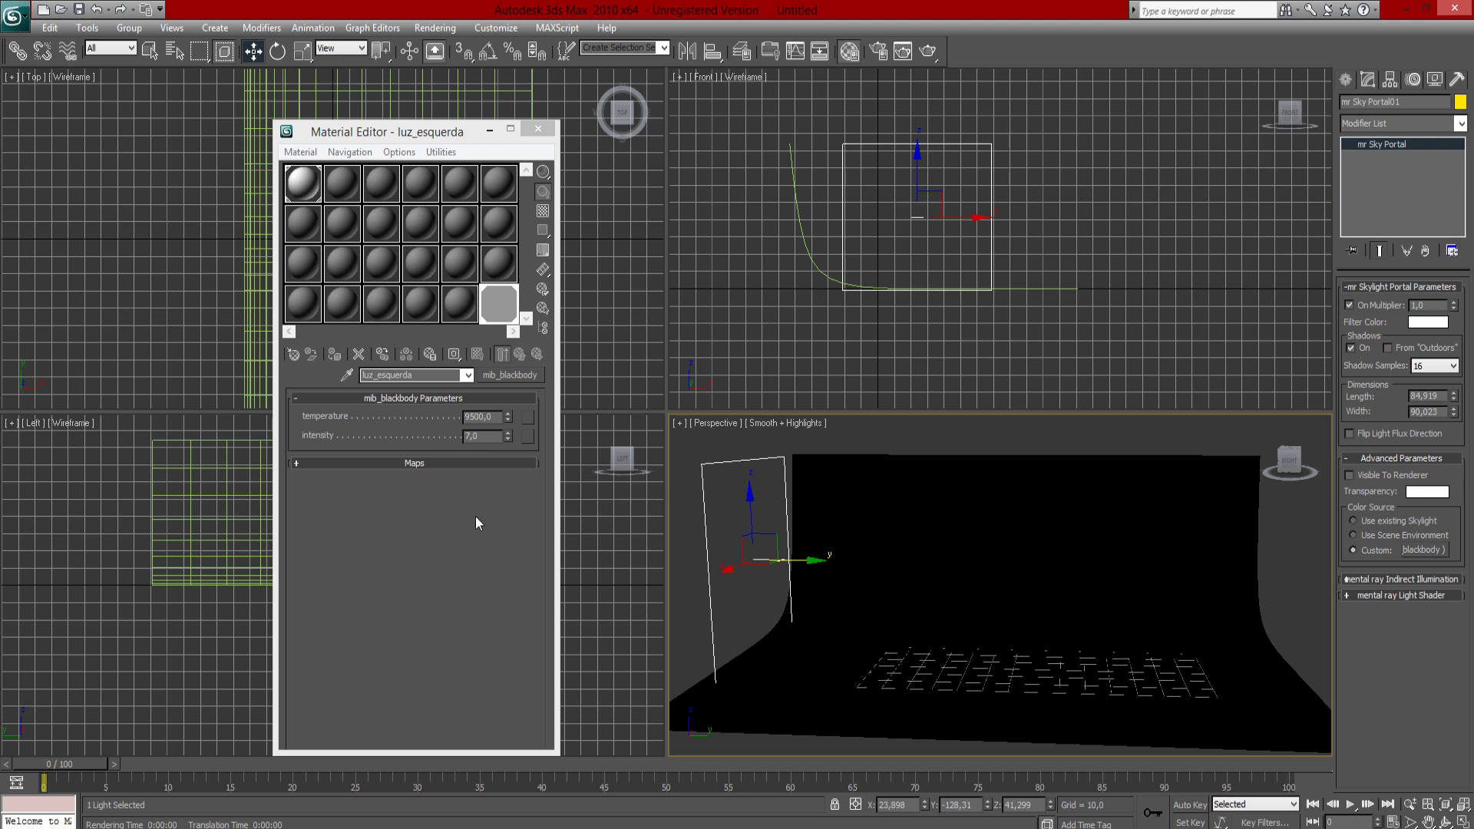
click(711, 445)
key(shift+q)
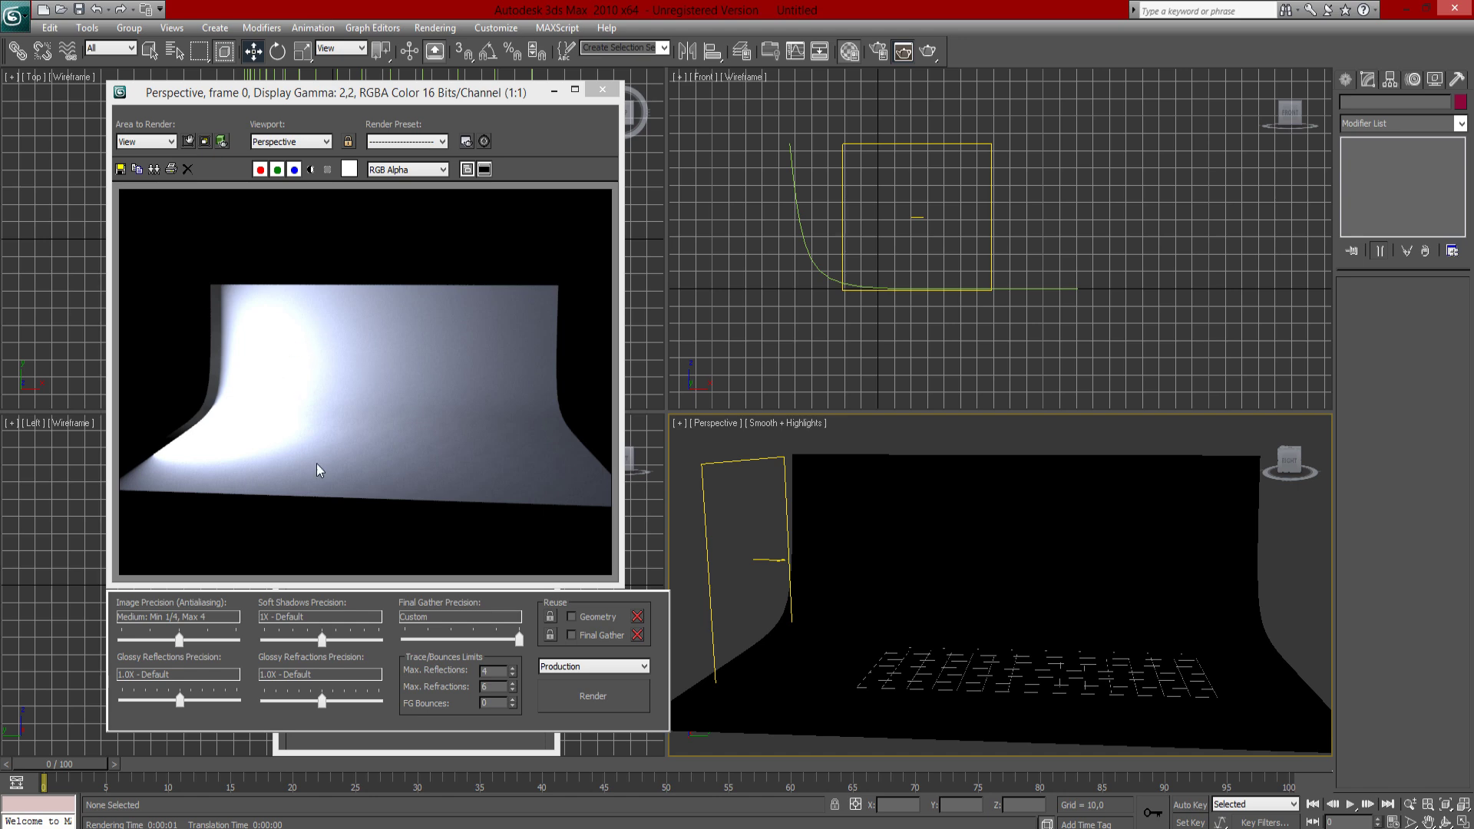
click(598, 92)
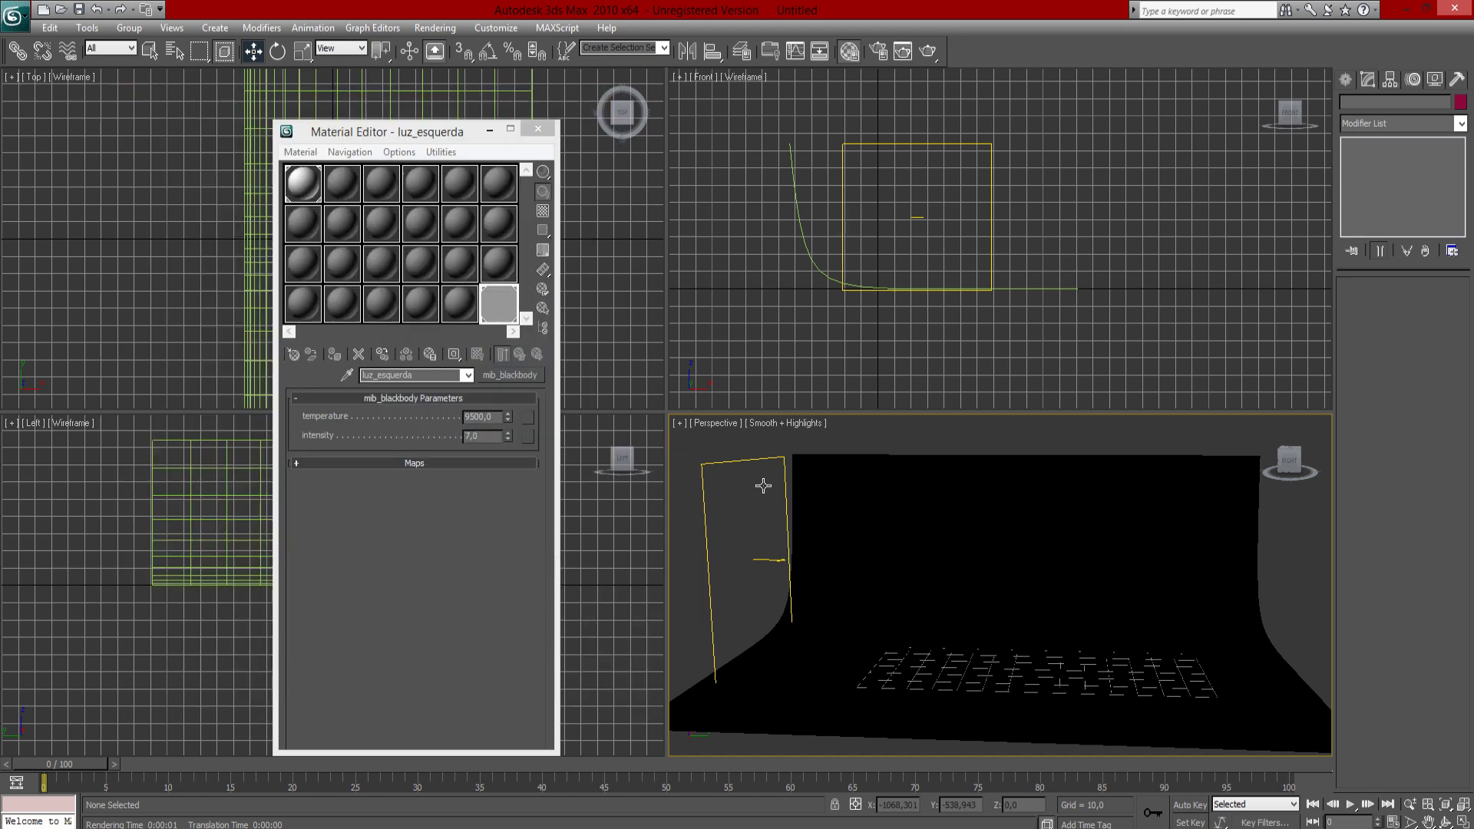
Move the sky portal slightly farther away from the backdrop along the Y axis.
click(767, 558)
drag(795, 557, 758, 559)
Set the environment's exposure control to mr Photographic Exposure Control and look through its image settings.
key(8)
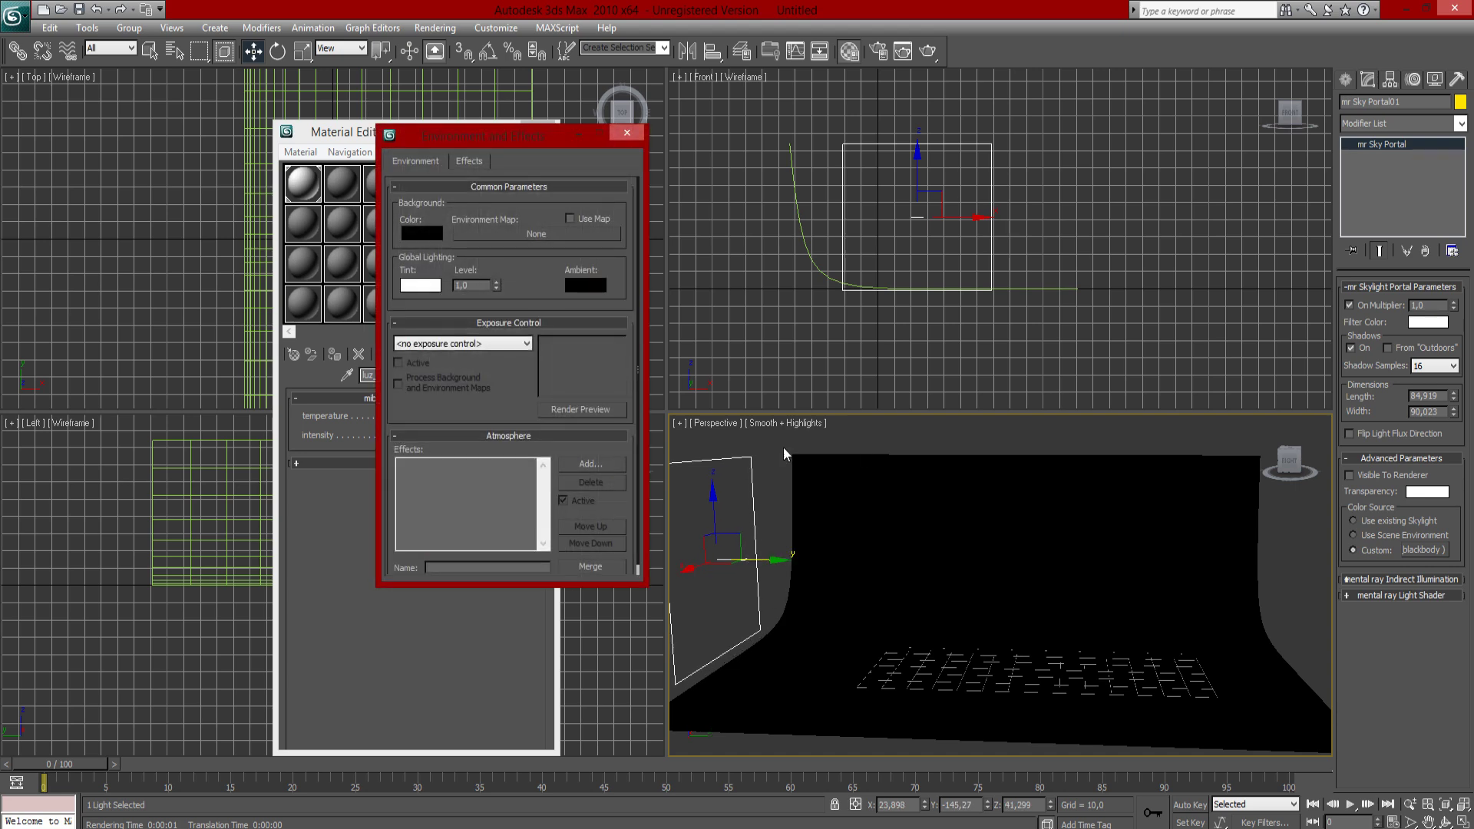
scroll(540, 450, down, 1)
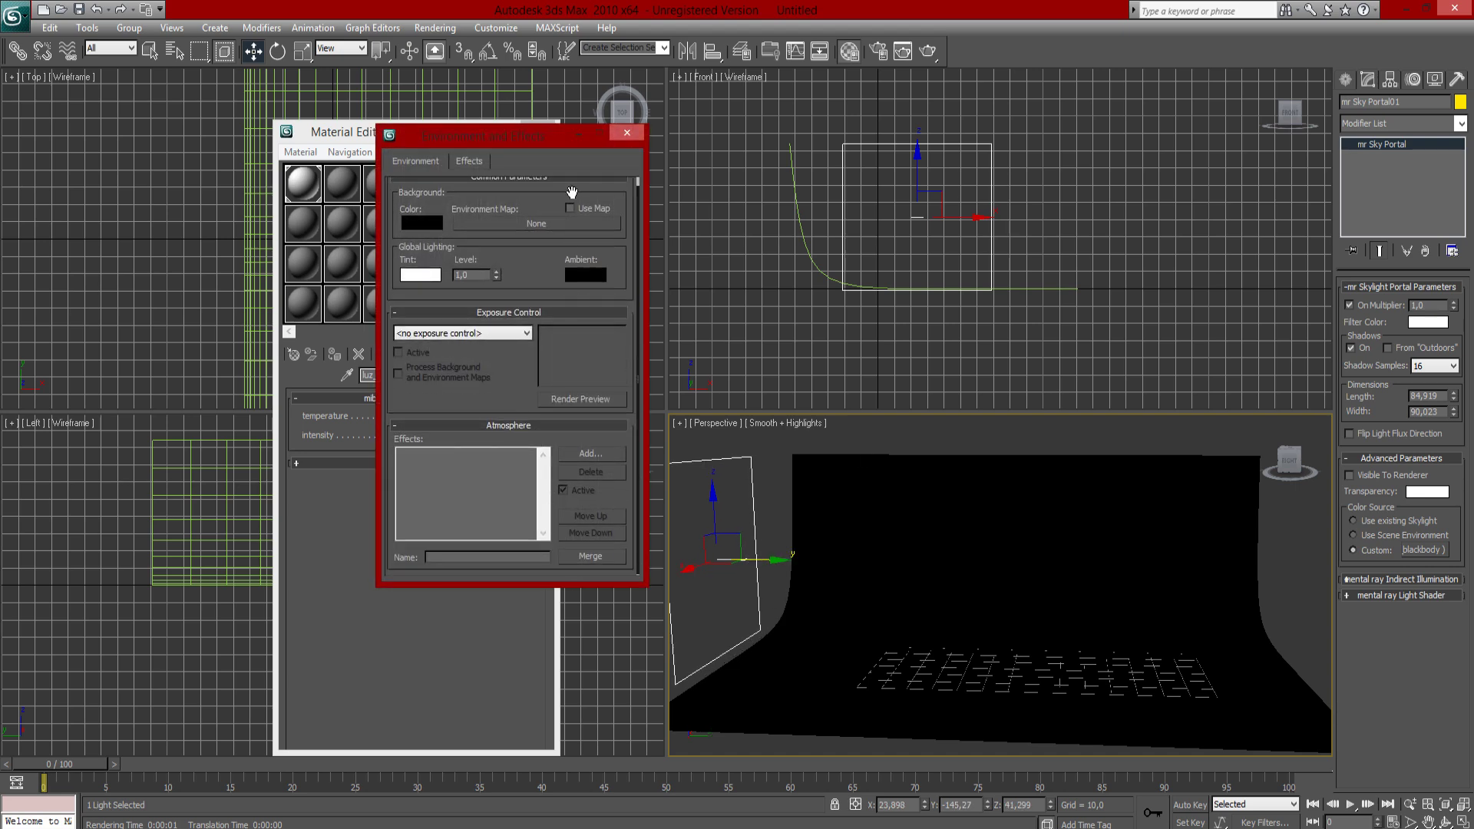
click(476, 332)
click(462, 391)
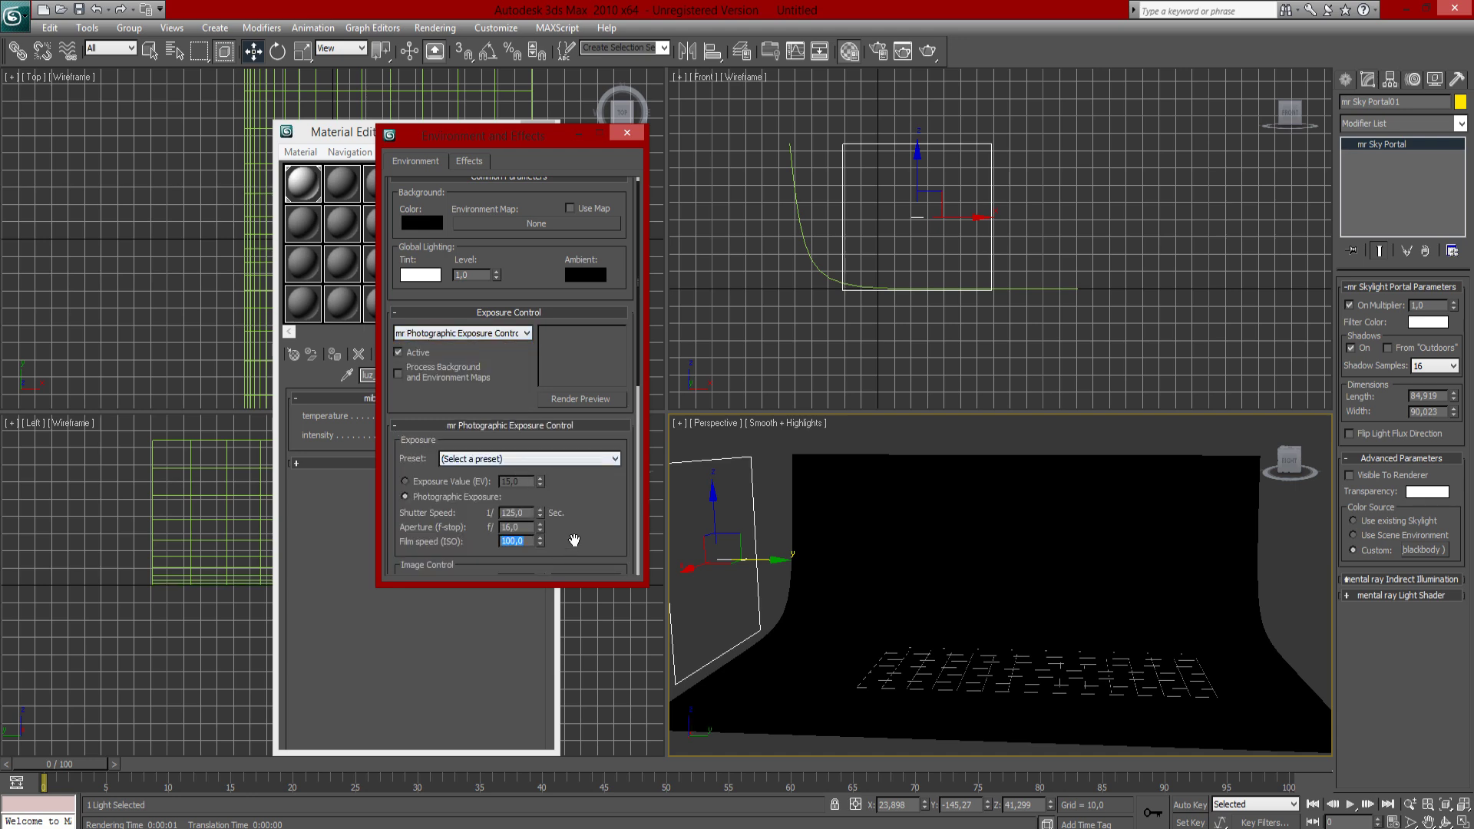
scroll(511, 331, down, 5)
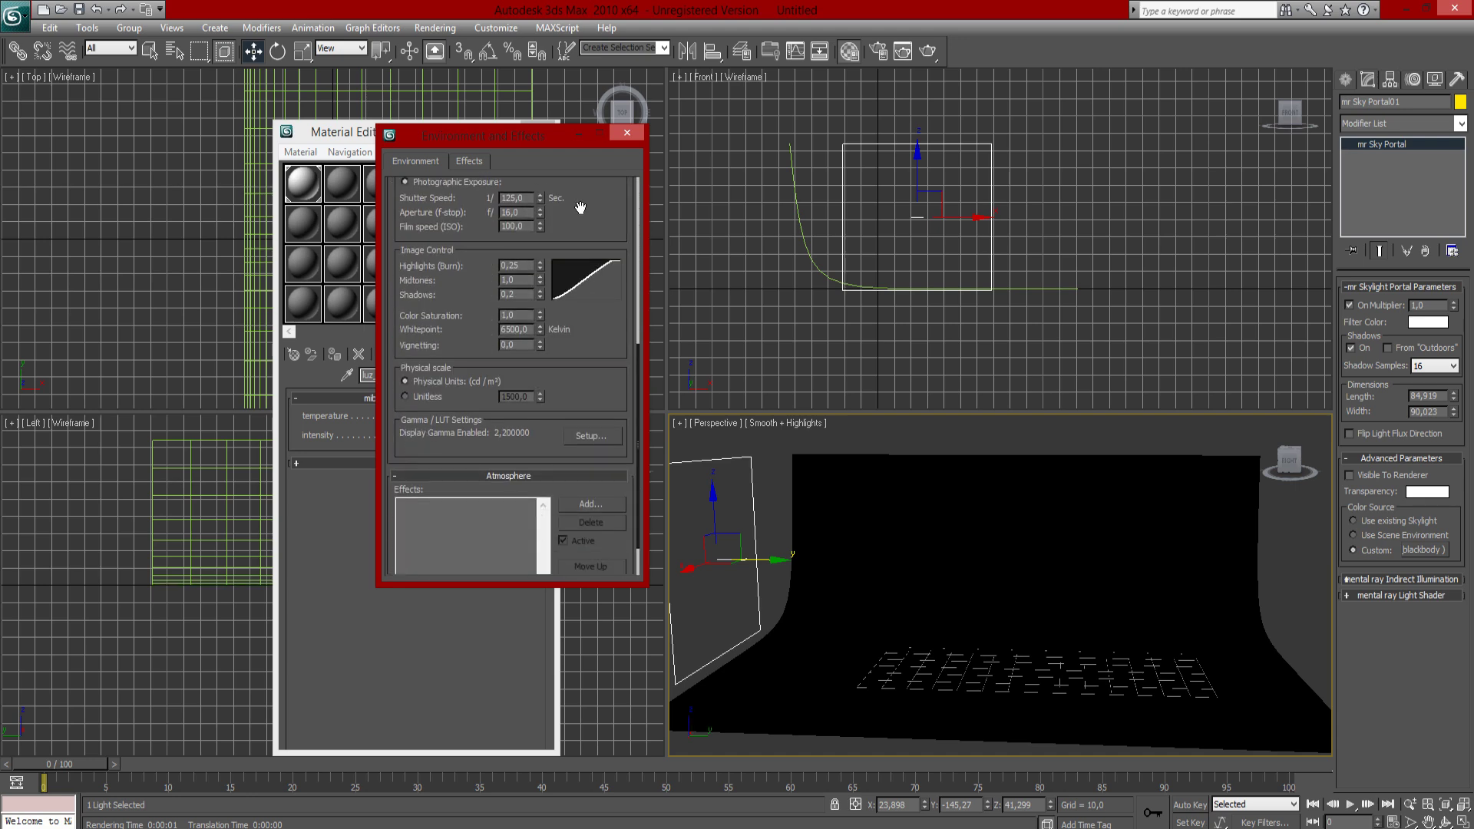
Test-render the Perspective view with the default photographic exposure settings and close the render window.
click(780, 458)
key(shift+q)
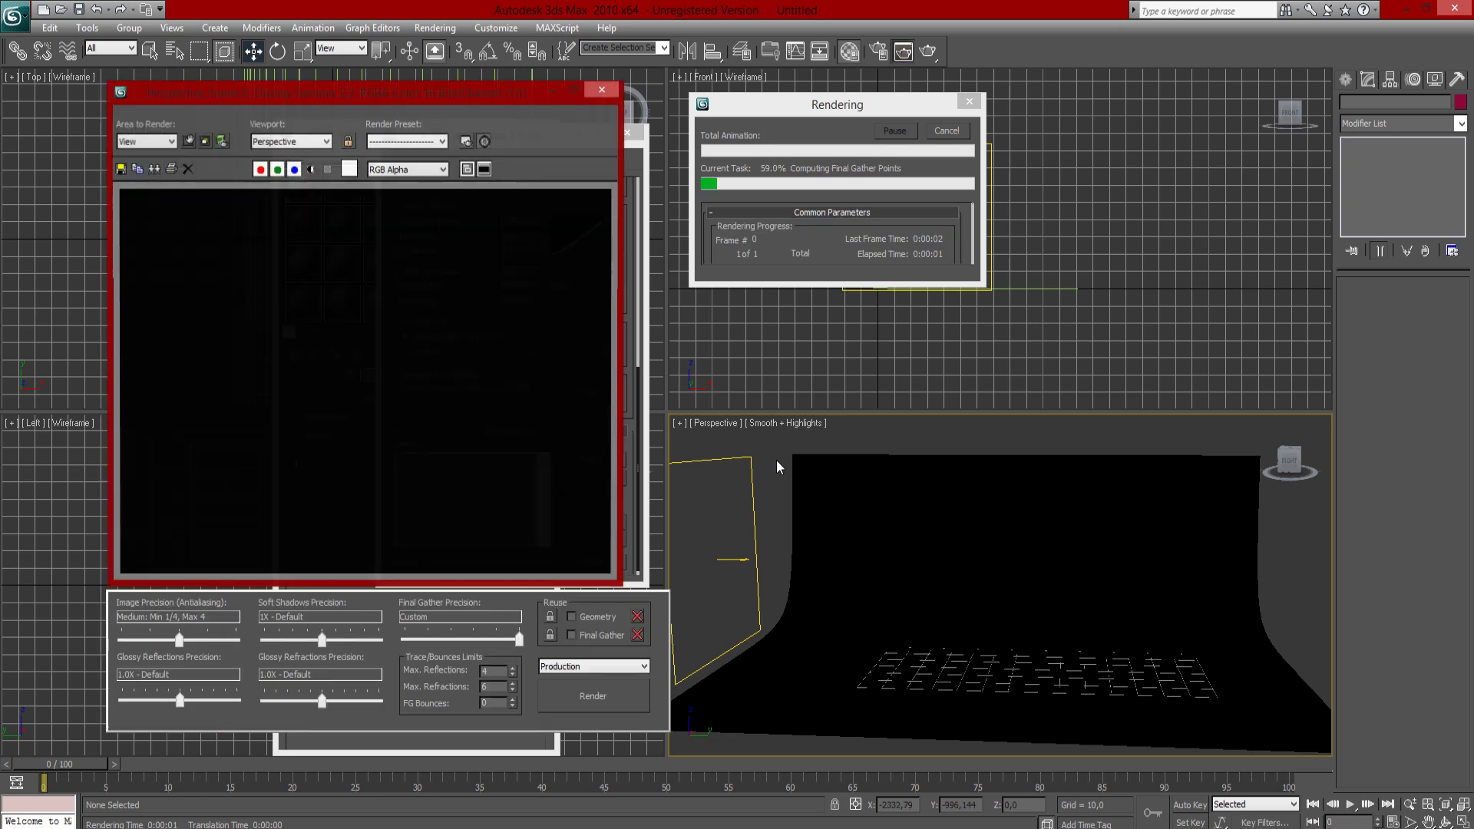
click(602, 90)
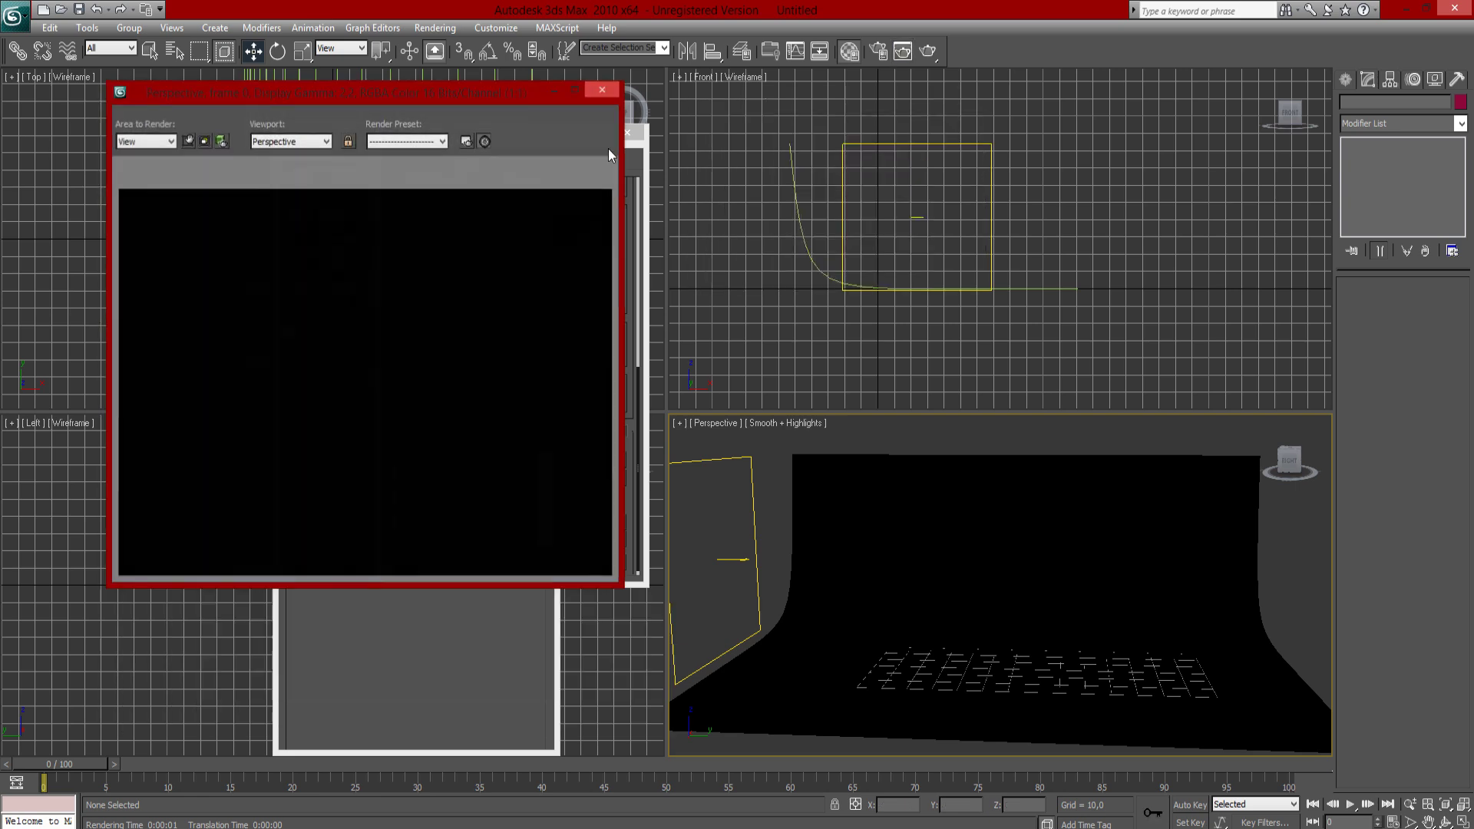
Return the environment's exposure setting to no exposure control.
click(558, 435)
scroll(593, 303, up, 3)
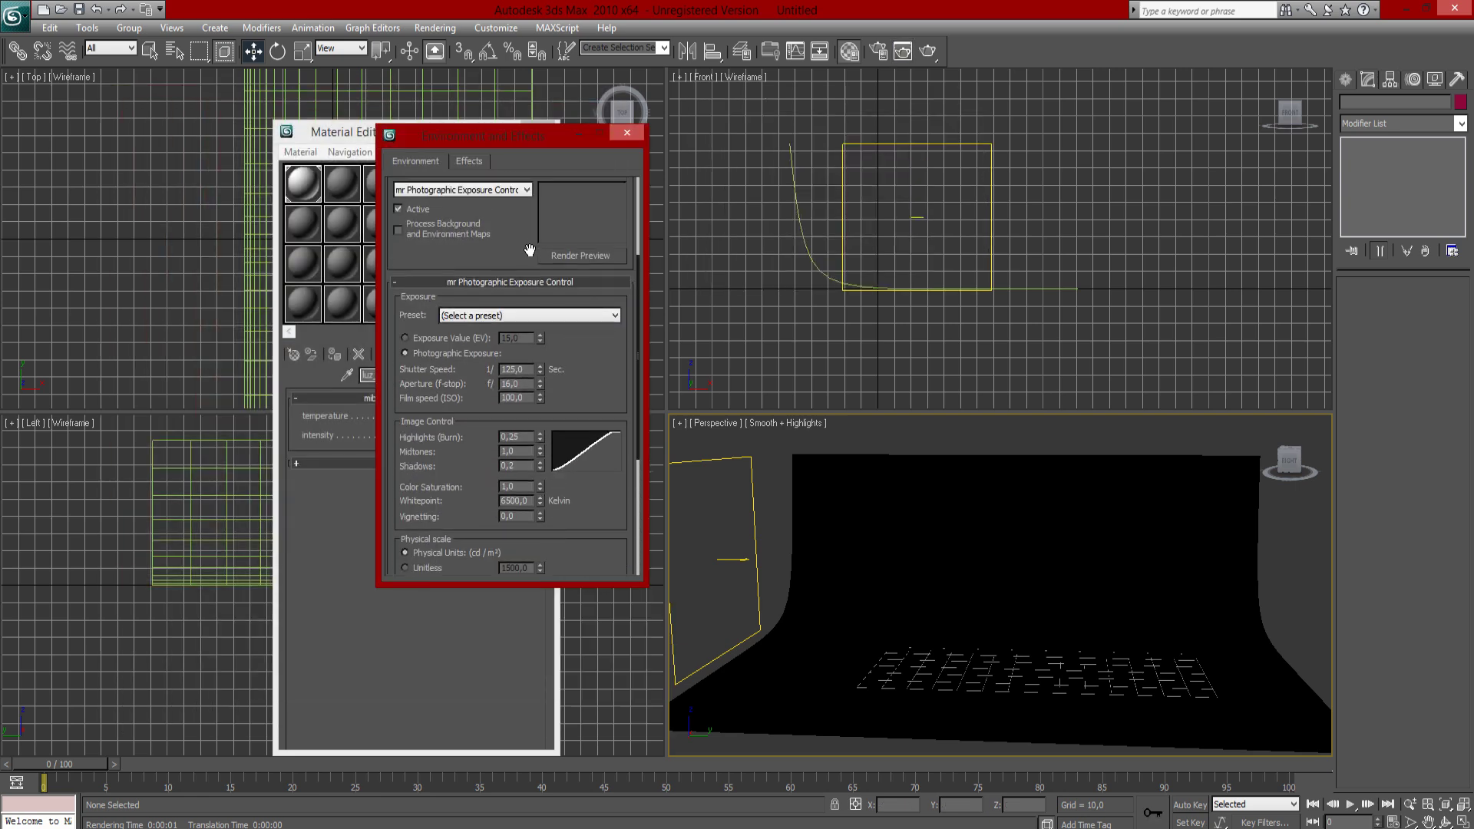
scroll(530, 251, up, 2)
click(504, 271)
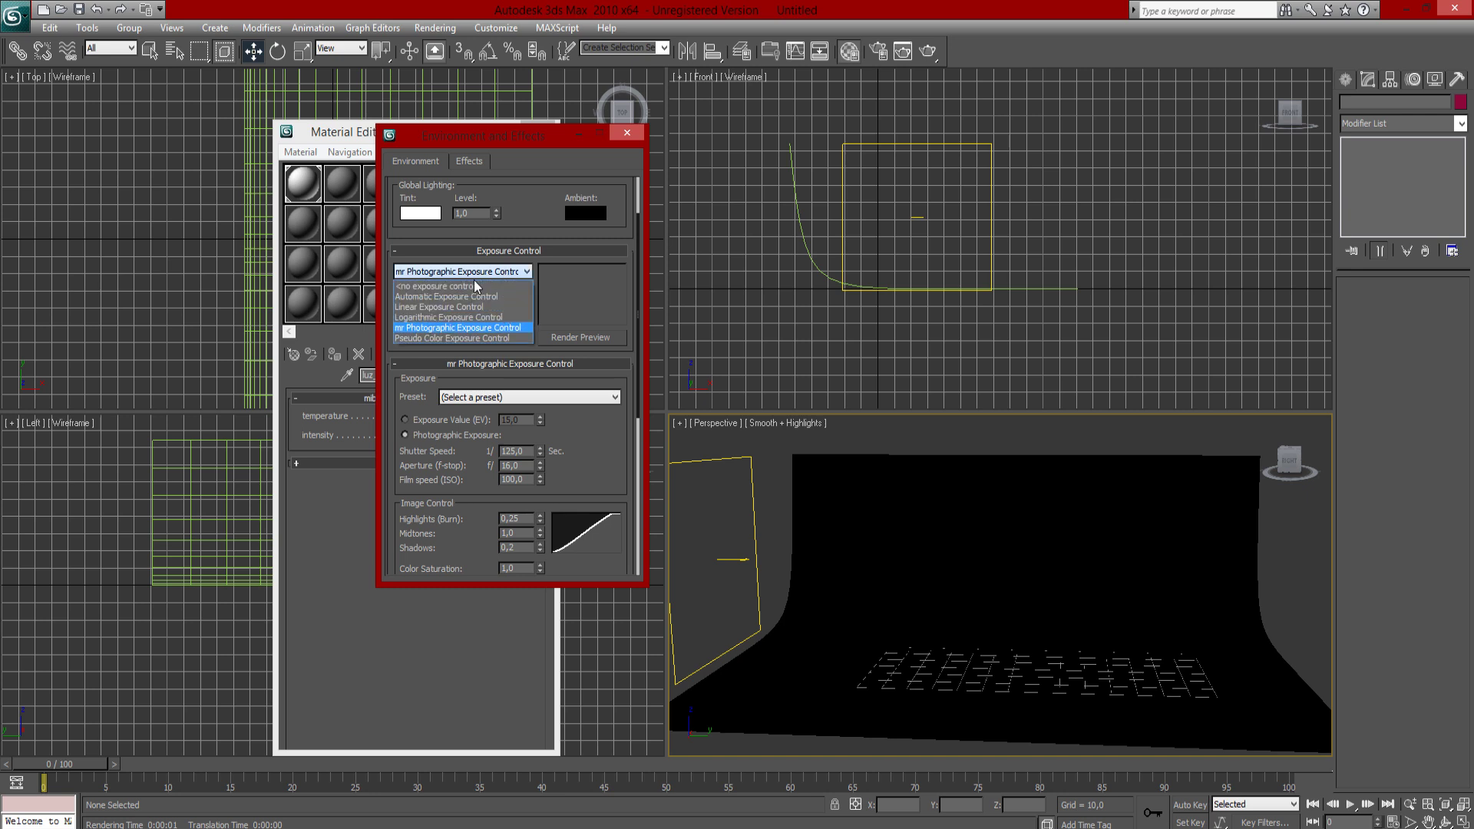
click(462, 287)
Apply mr Photographic Exposure Control with background and environment maps processed, and set the Exposure Value to 9 EV.
click(476, 333)
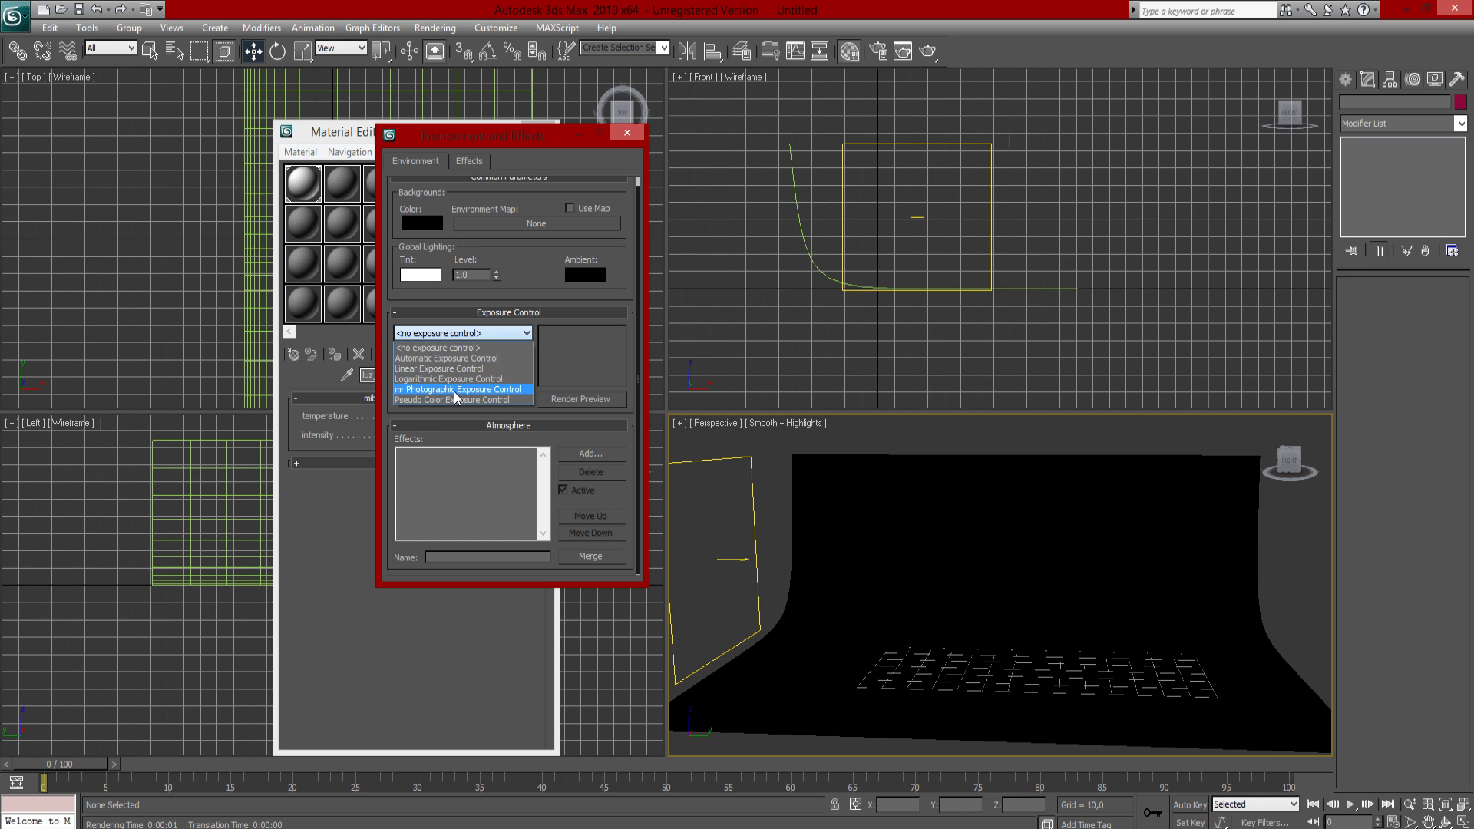
click(454, 390)
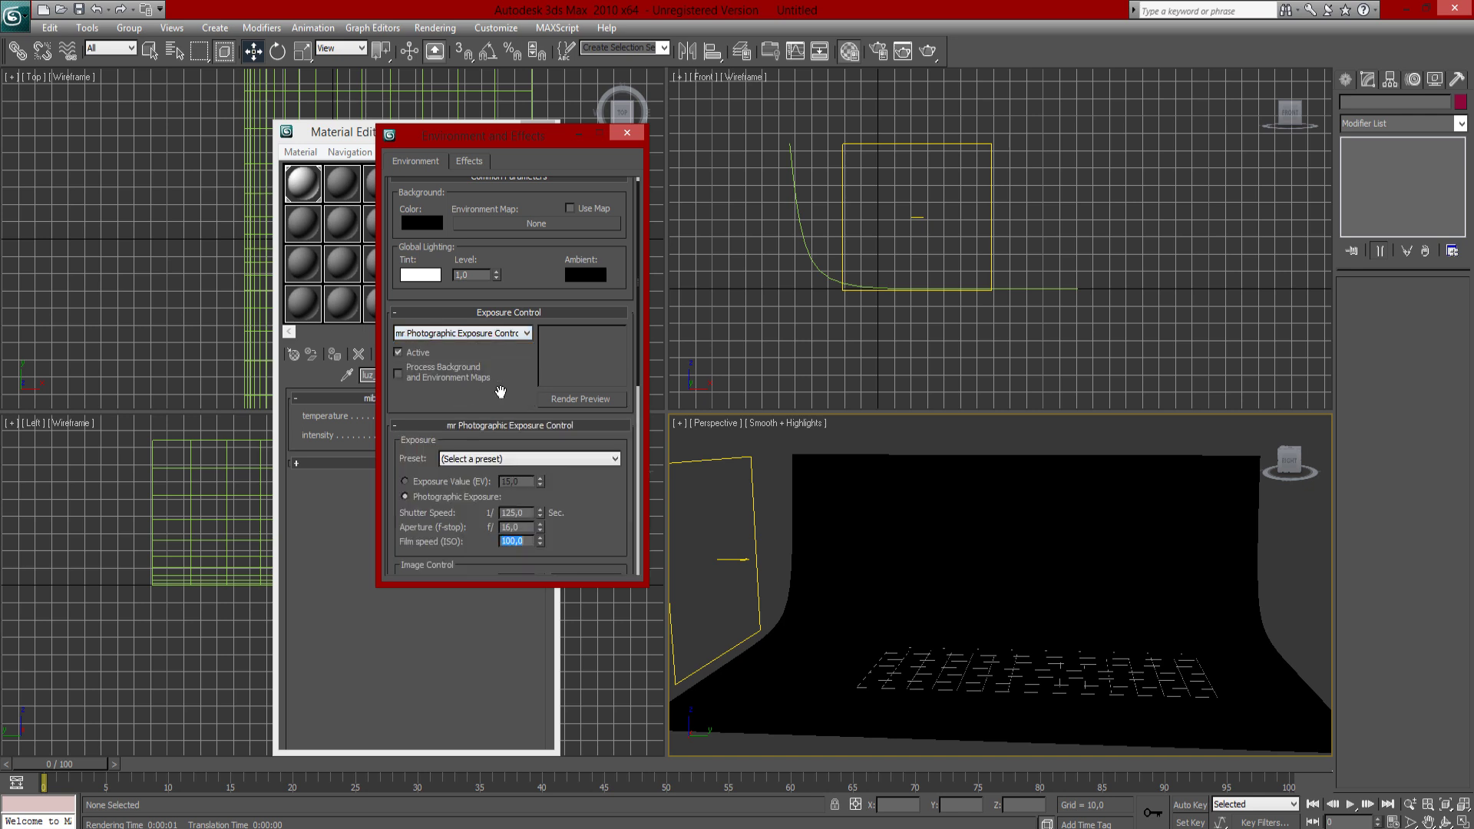
click(424, 381)
click(444, 484)
double_click(528, 480)
text(9)
key(Return)
Switch the exposure's physical scale to Unitless and test-render the Perspective view.
drag(605, 513, 608, 482)
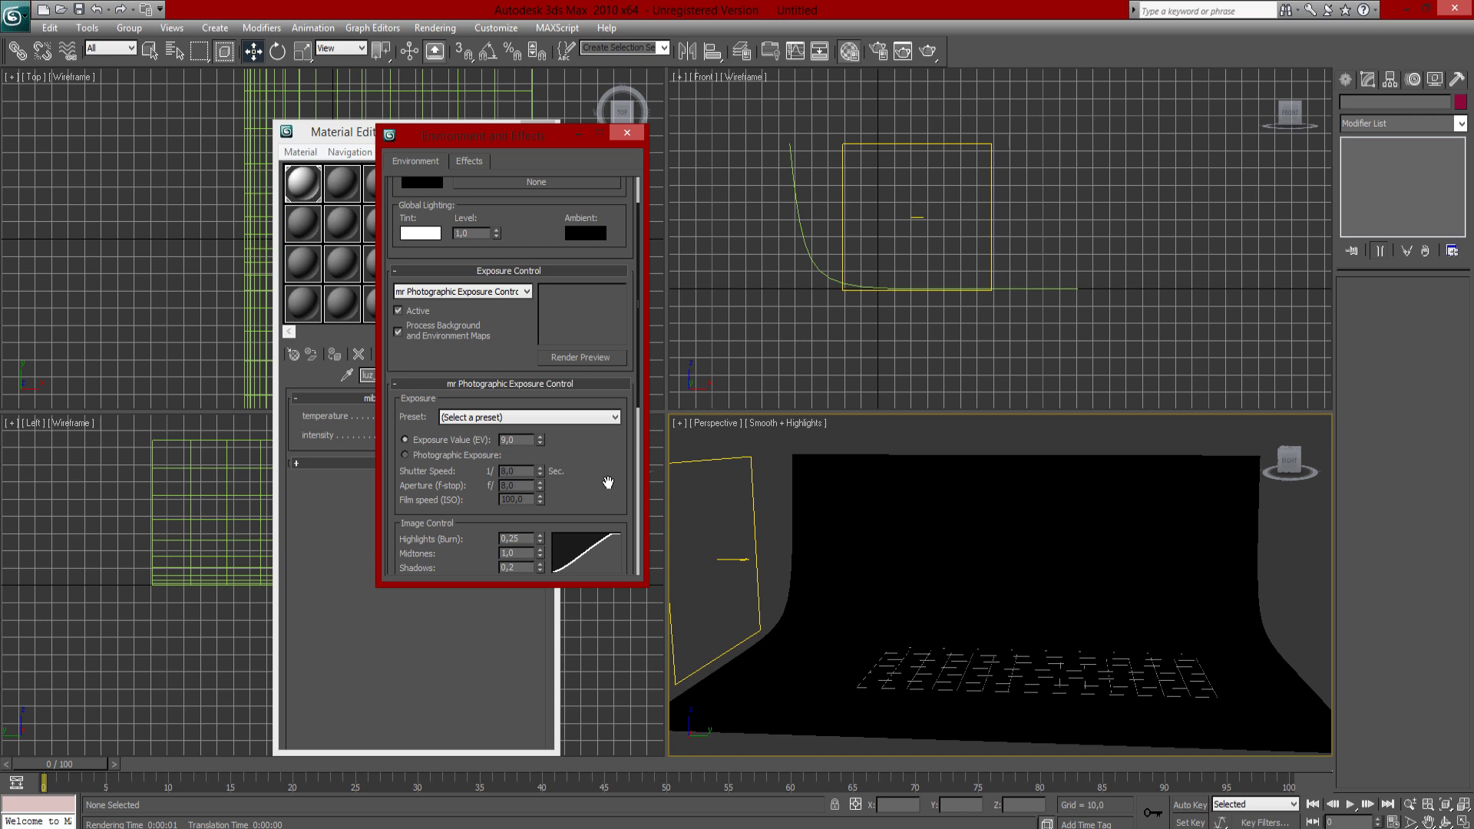
drag(596, 495, 593, 253)
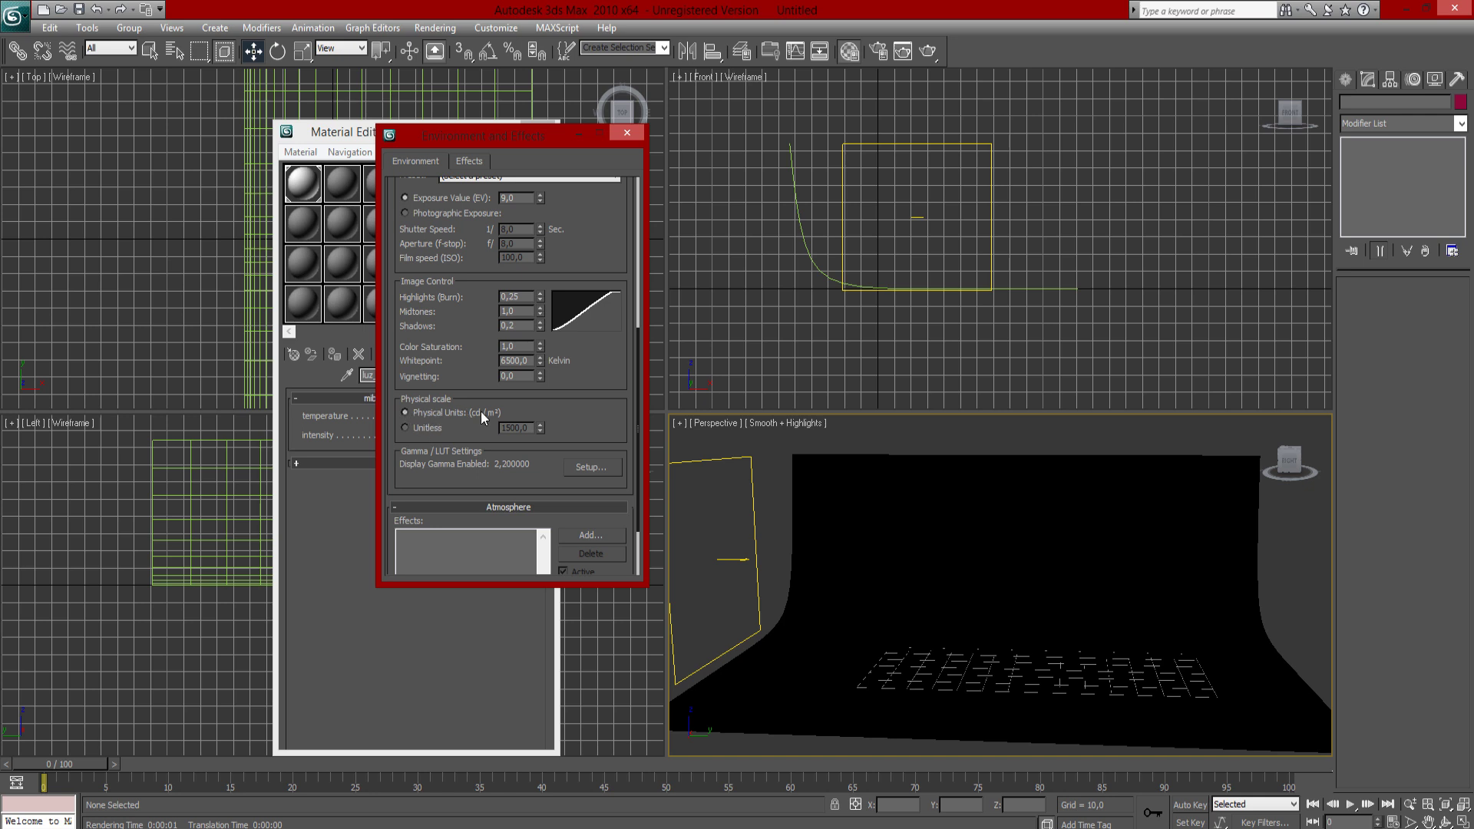
click(419, 430)
key(shift+q)
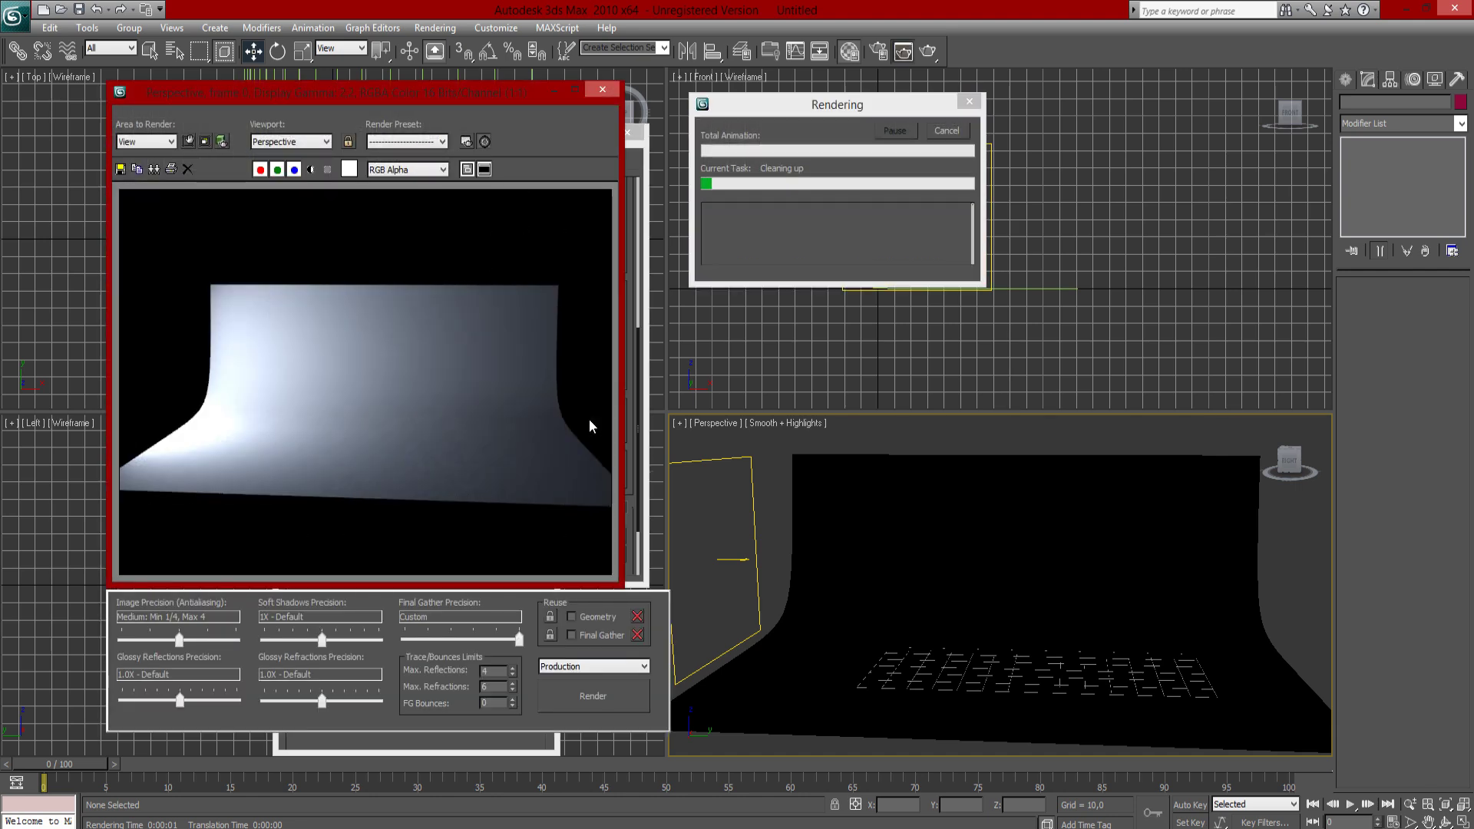
click(601, 90)
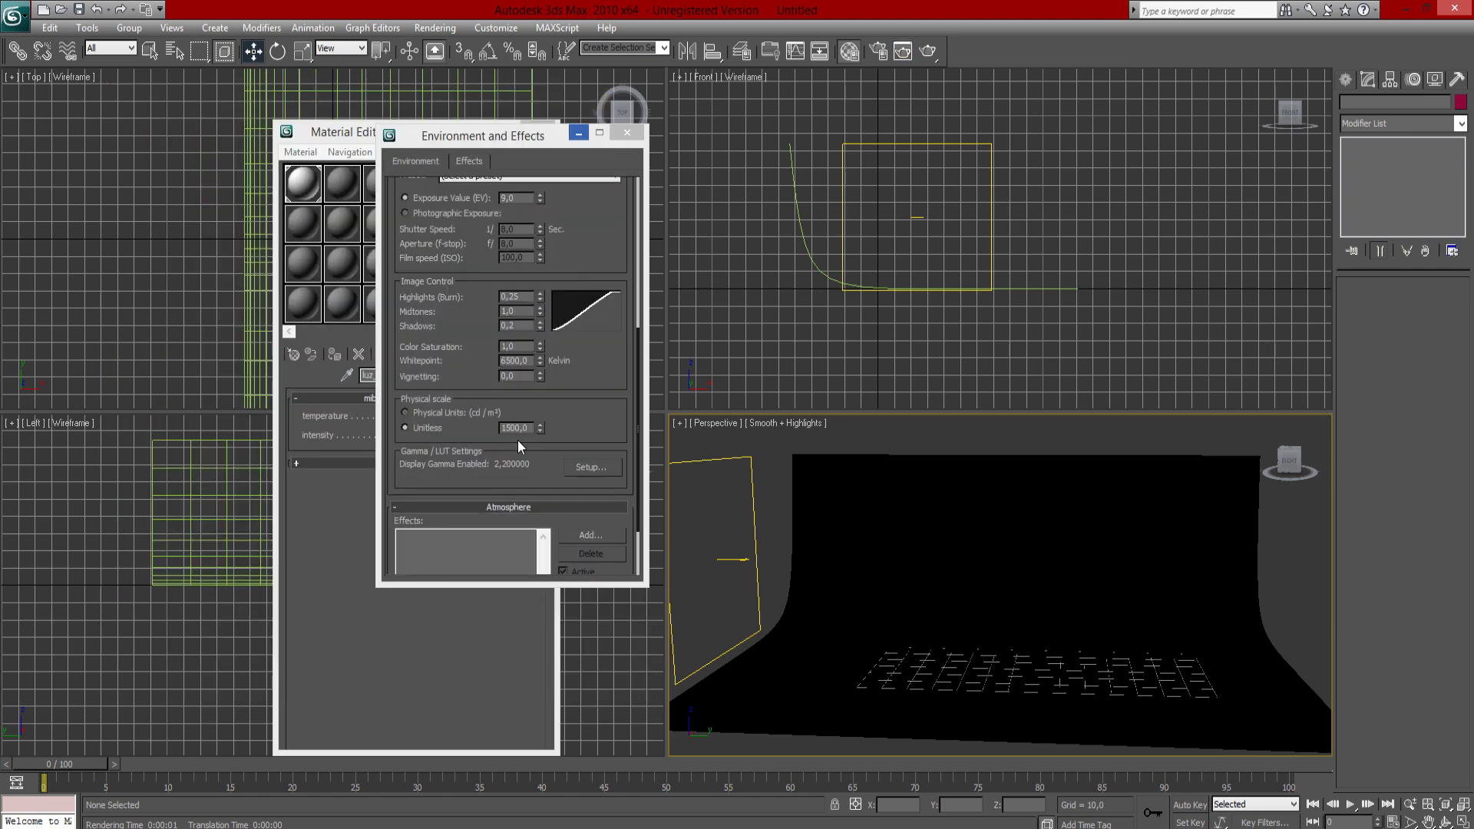
Close the environment settings and move the sky portal slightly farther outward from the backdrop, to a Y position of about -153.
click(625, 136)
click(508, 132)
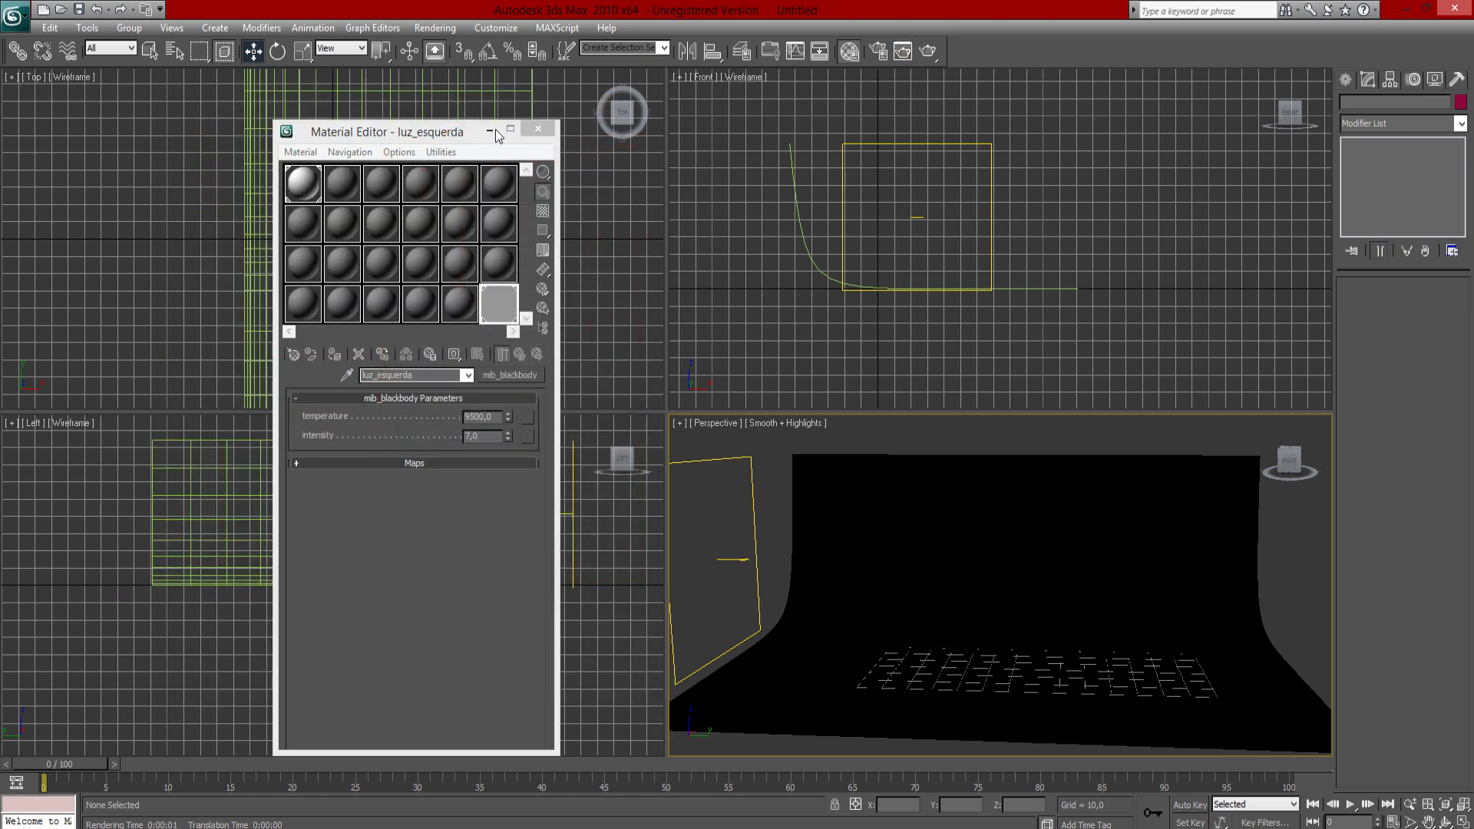
click(730, 560)
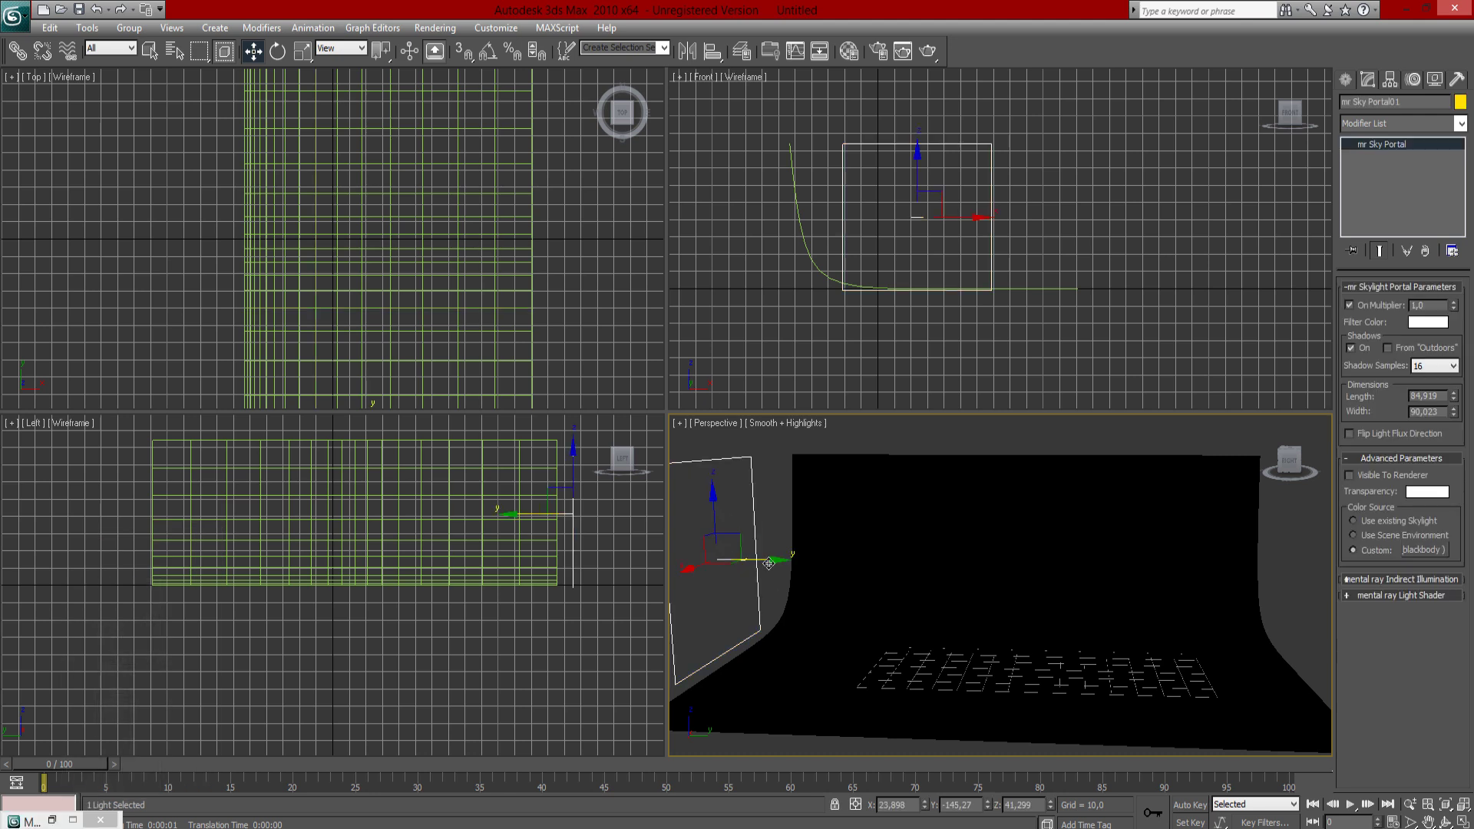
drag(768, 564, 715, 530)
Set the luz_esquerda blackbody map's intensity to 5 and close the Material Editor.
key(m)
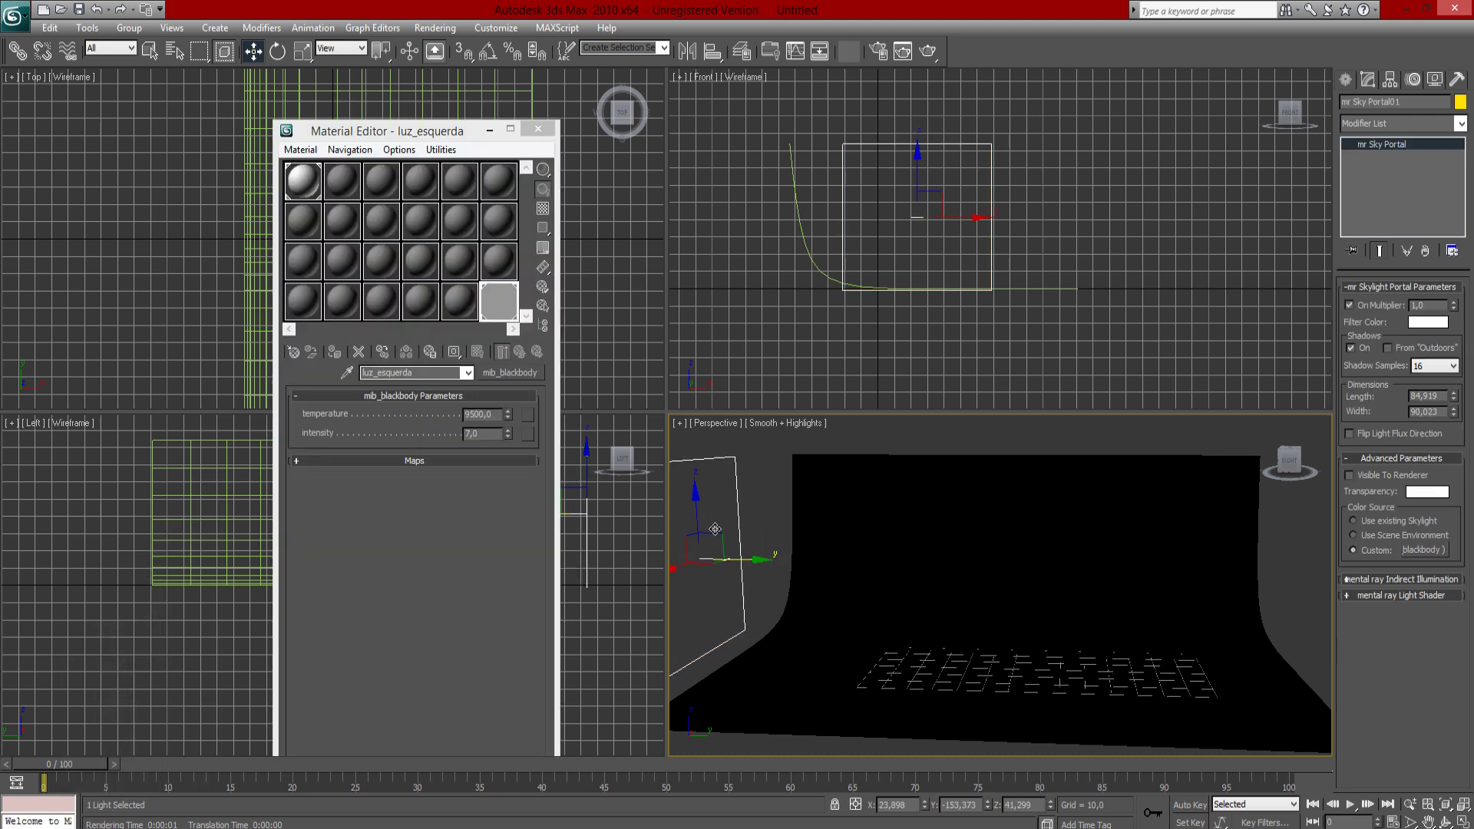
click(490, 435)
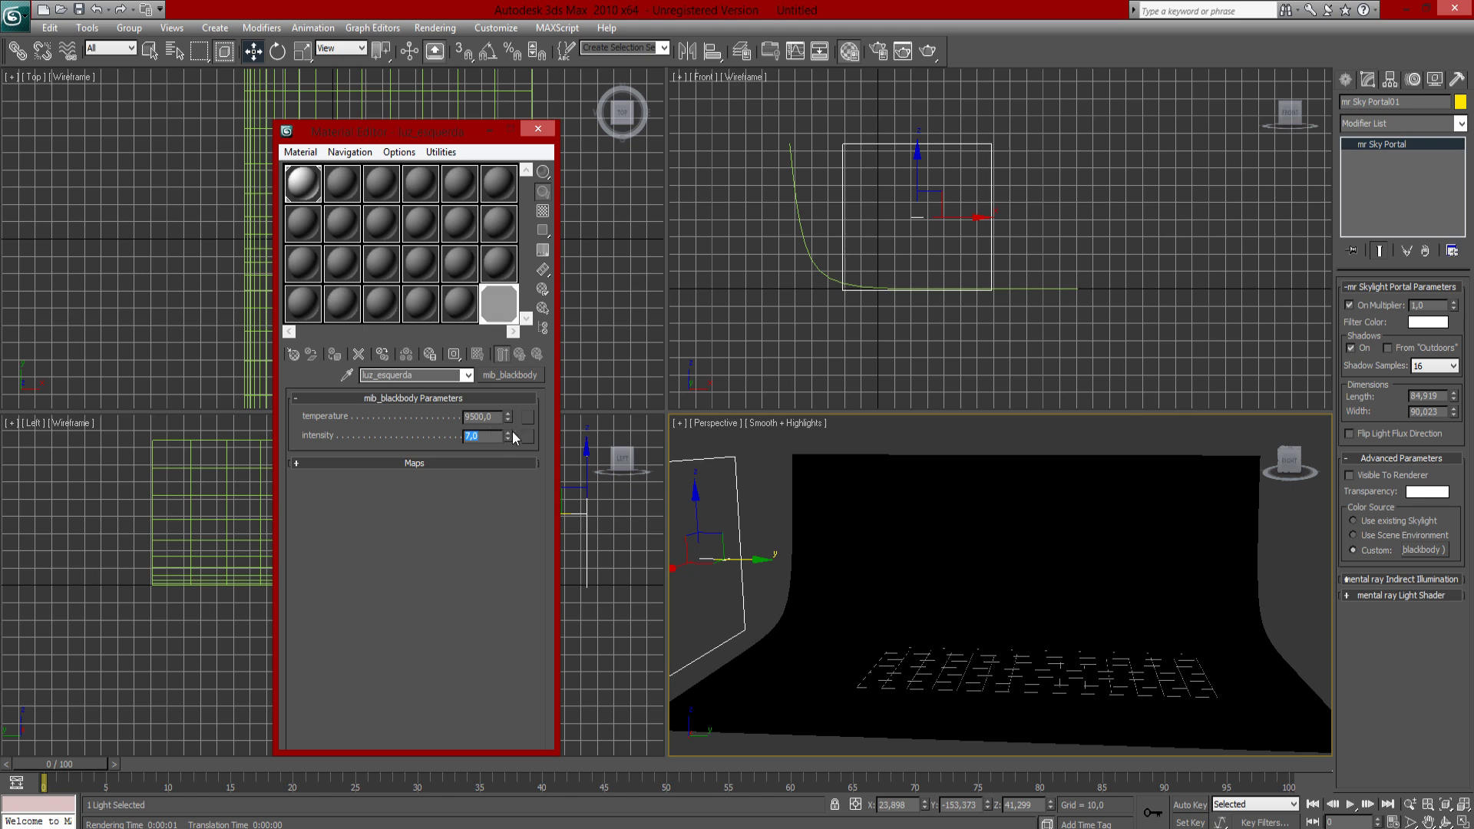
text(5)
key(Return)
click(537, 129)
Rotate the backdrop and sky portal together by -90 degrees about Z using angle snap.
middle_drag(486, 224, 434, 165)
scroll(424, 283, down, 2)
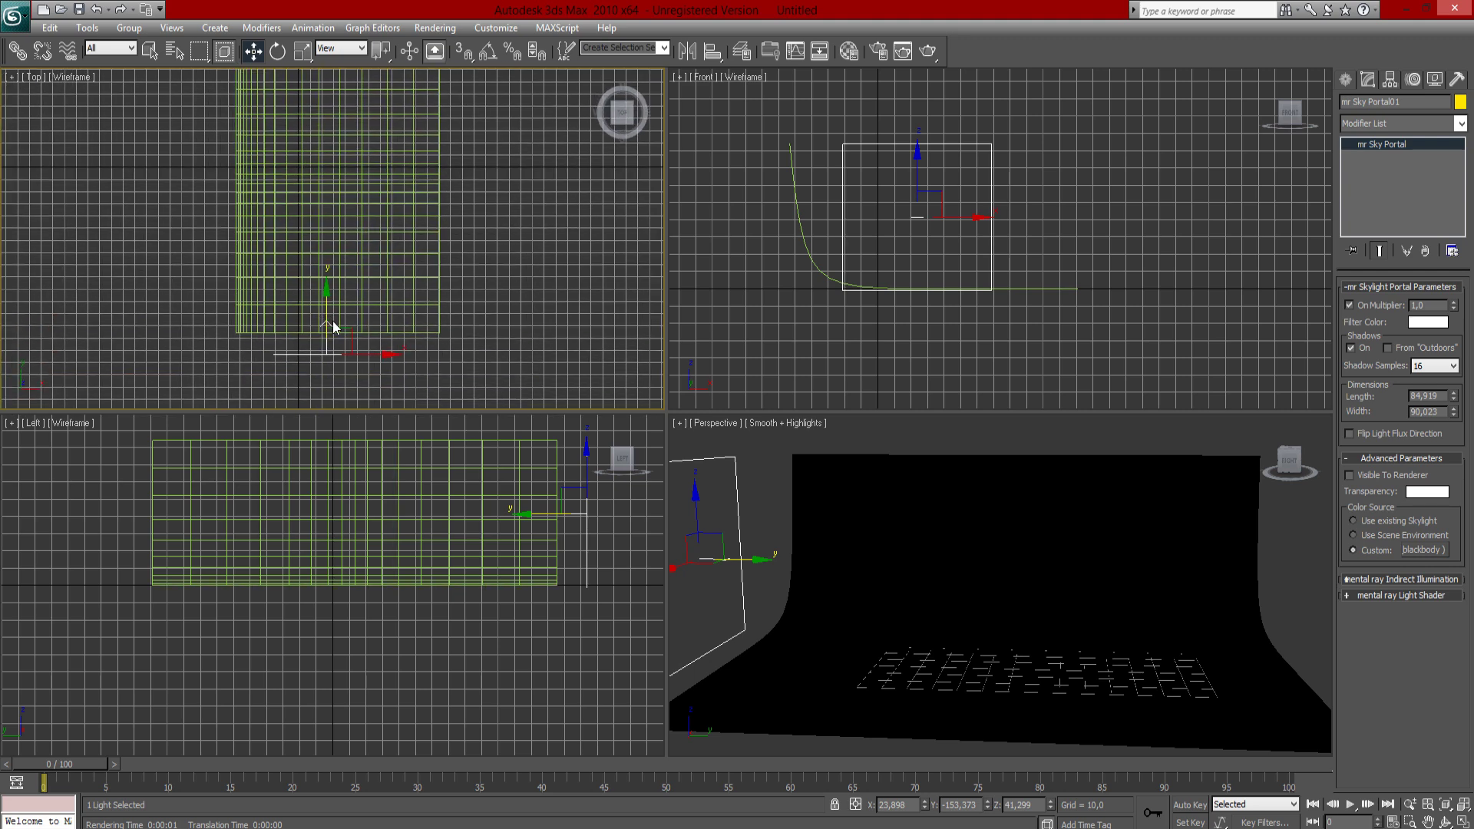
click(476, 363)
scroll(476, 362, down, 2)
drag(237, 134, 413, 314)
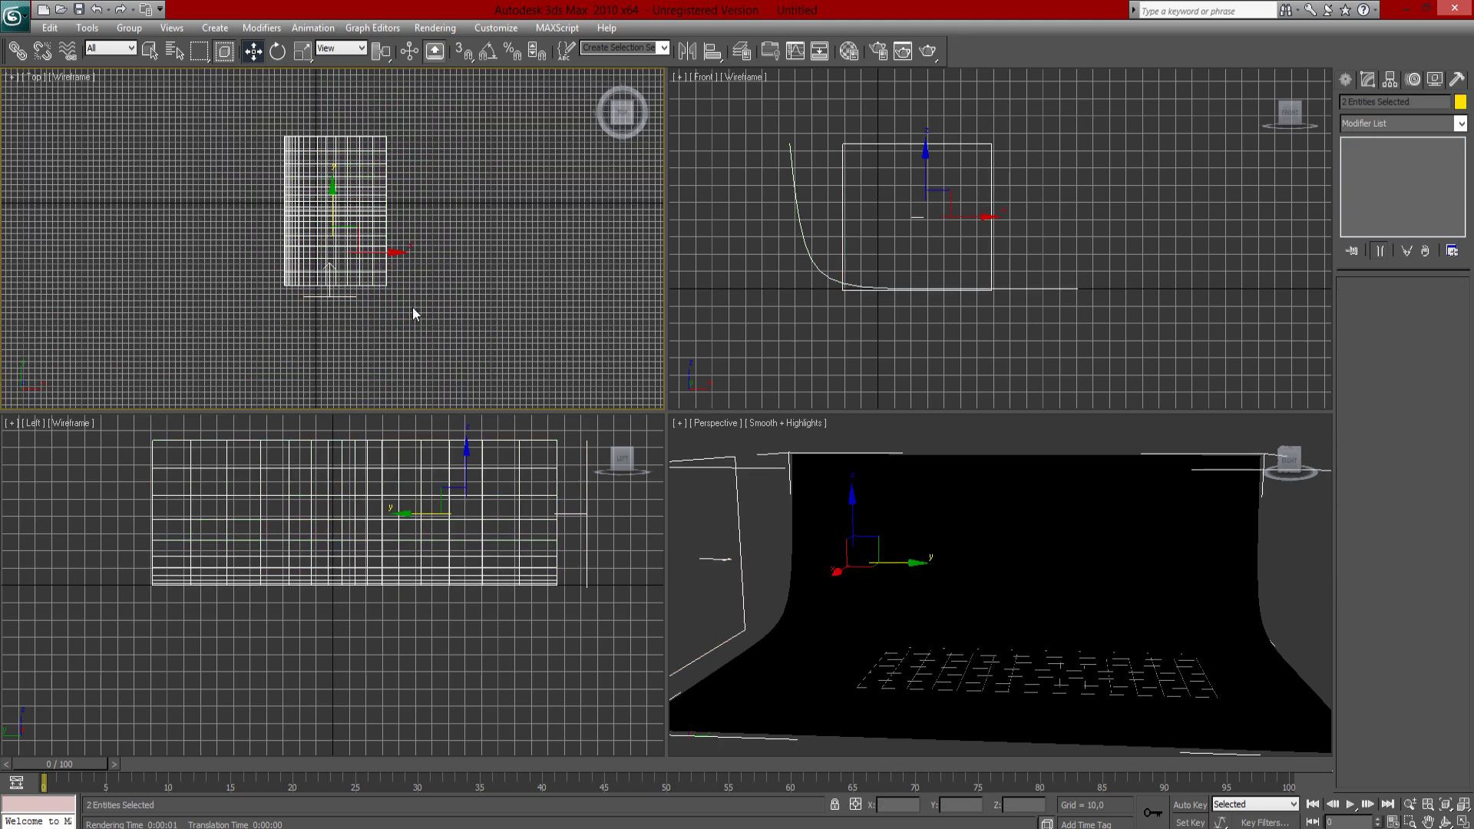
click(278, 52)
drag(376, 217, 428, 249)
key(a)
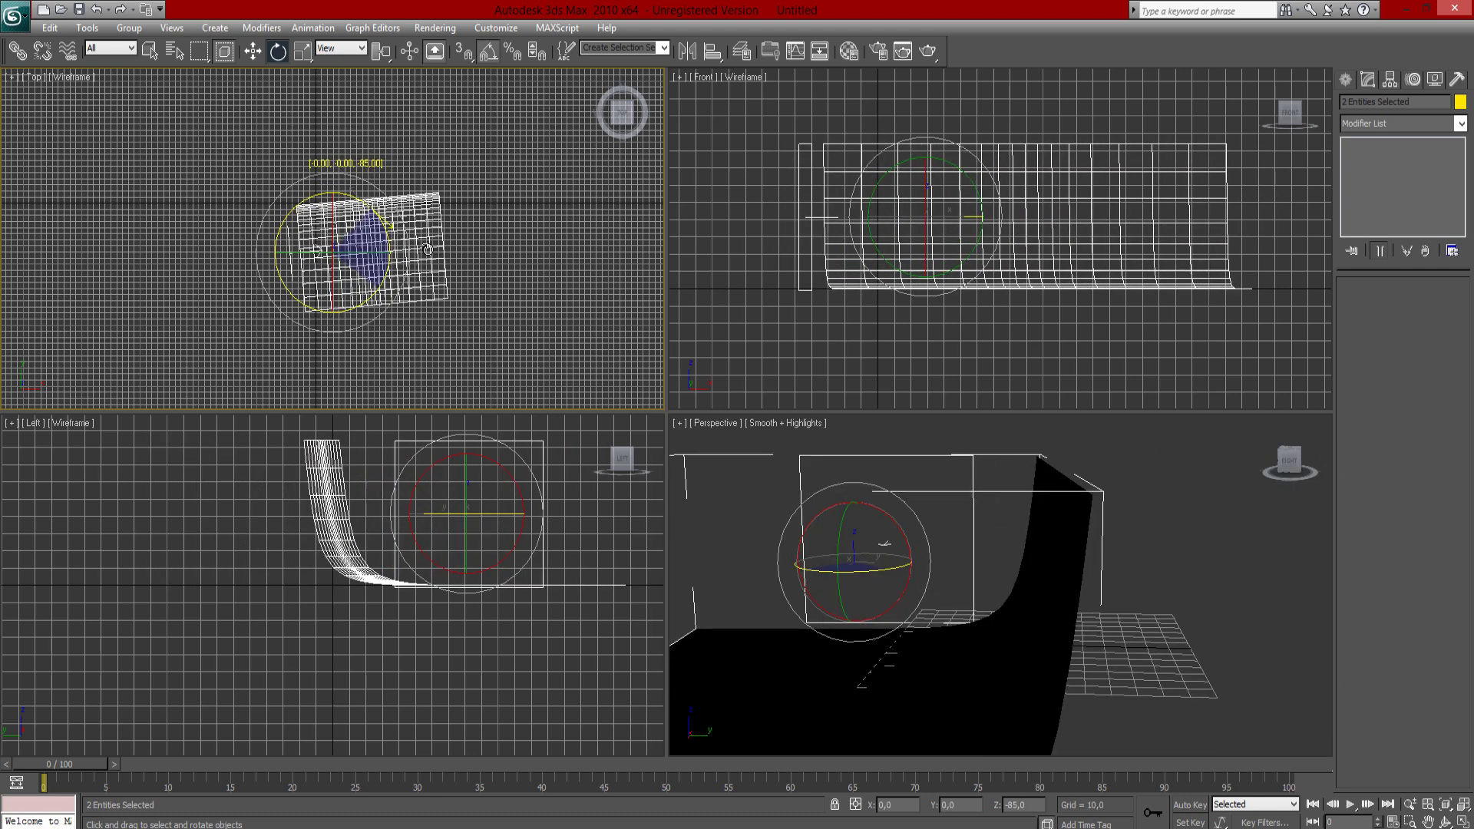
right_click(428, 250)
click(253, 52)
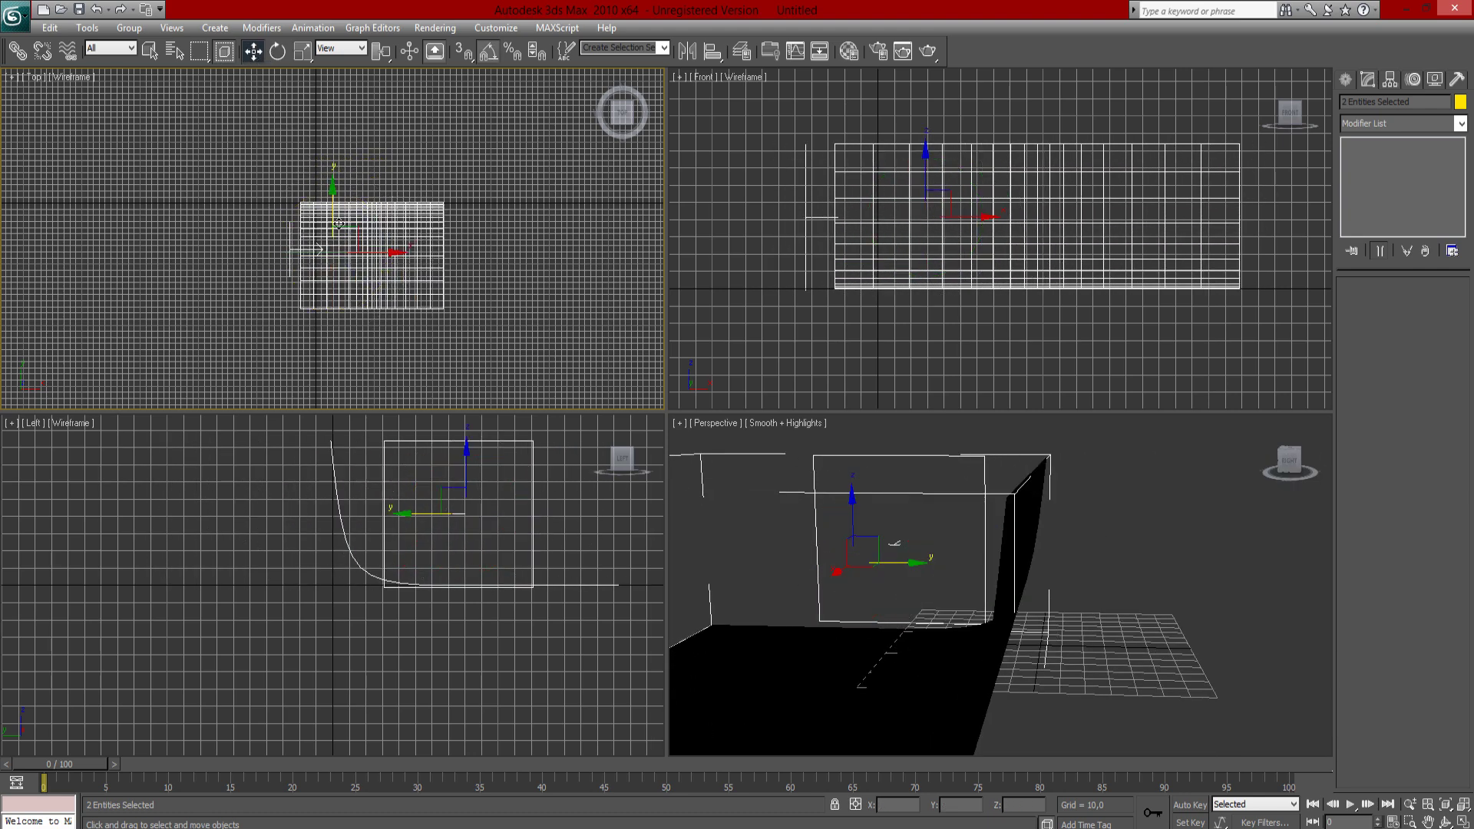
Move the backdrop and sky portal together toward the middle of the grid and deselect them.
drag(338, 223, 296, 166)
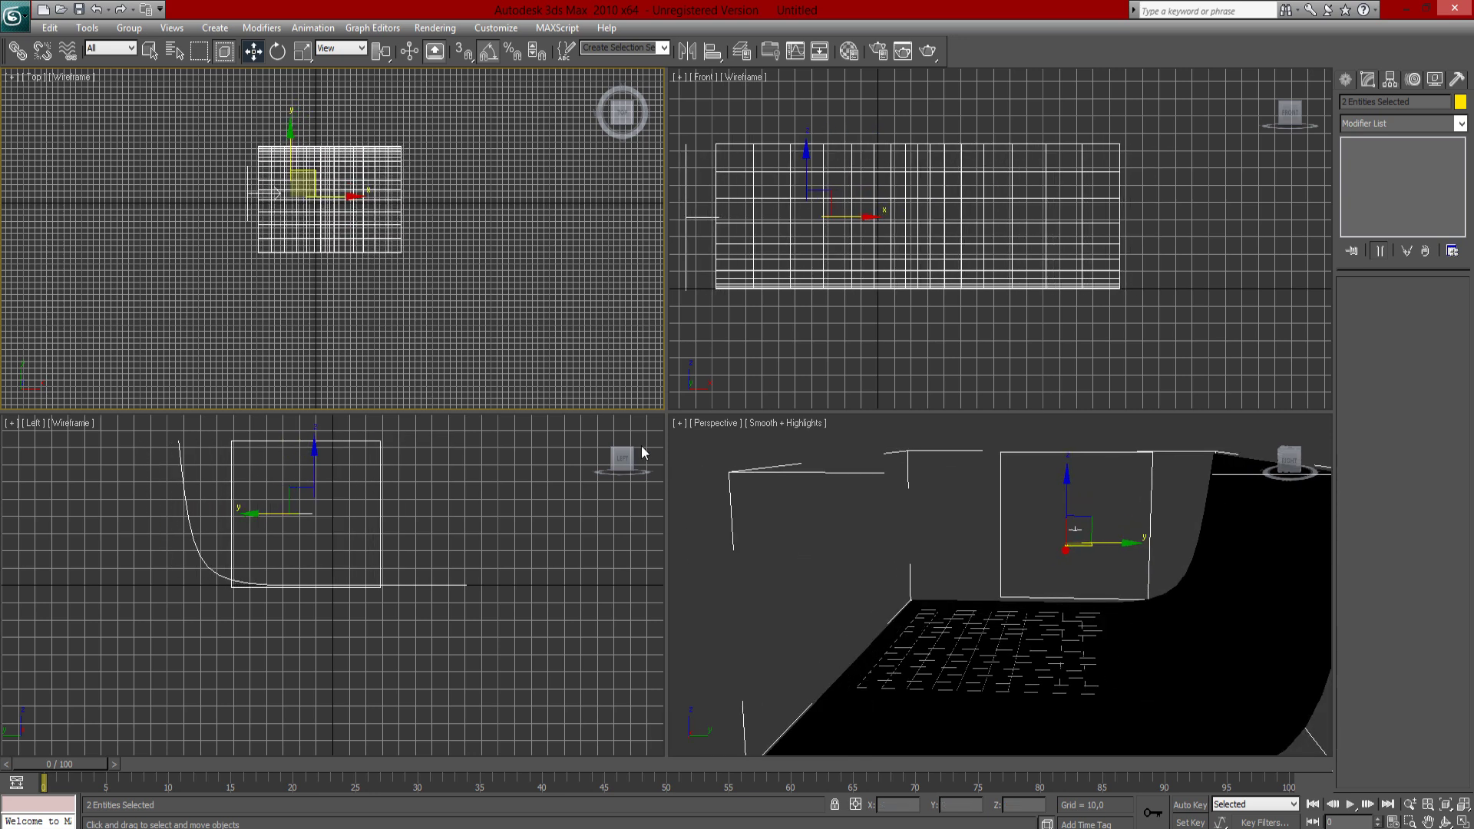
alt+middle_drag(696, 593, 744, 584)
click(744, 583)
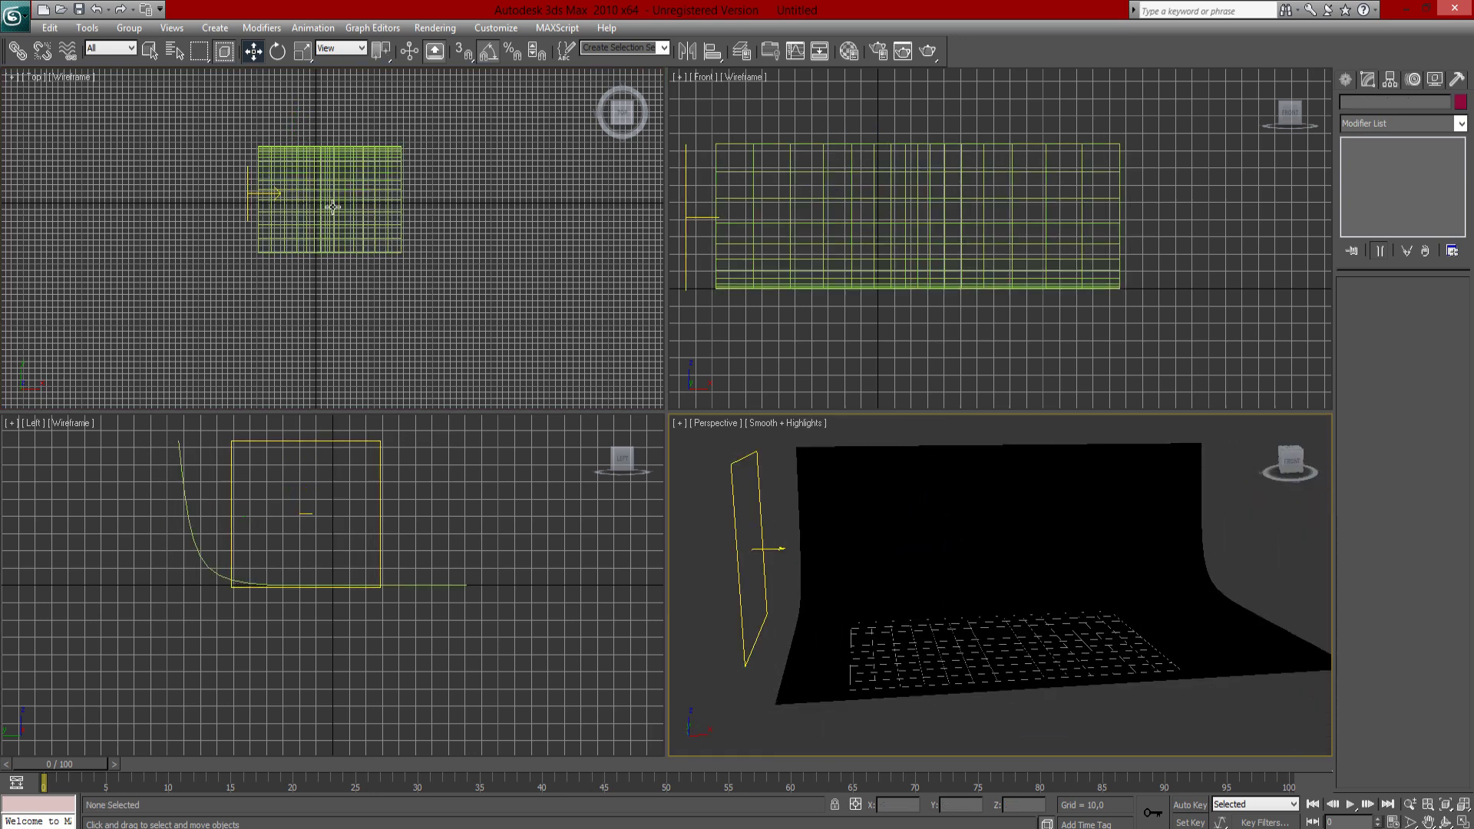
Duplicate the sky portal along X as an independent copy on the opposite side of the backdrop.
click(249, 193)
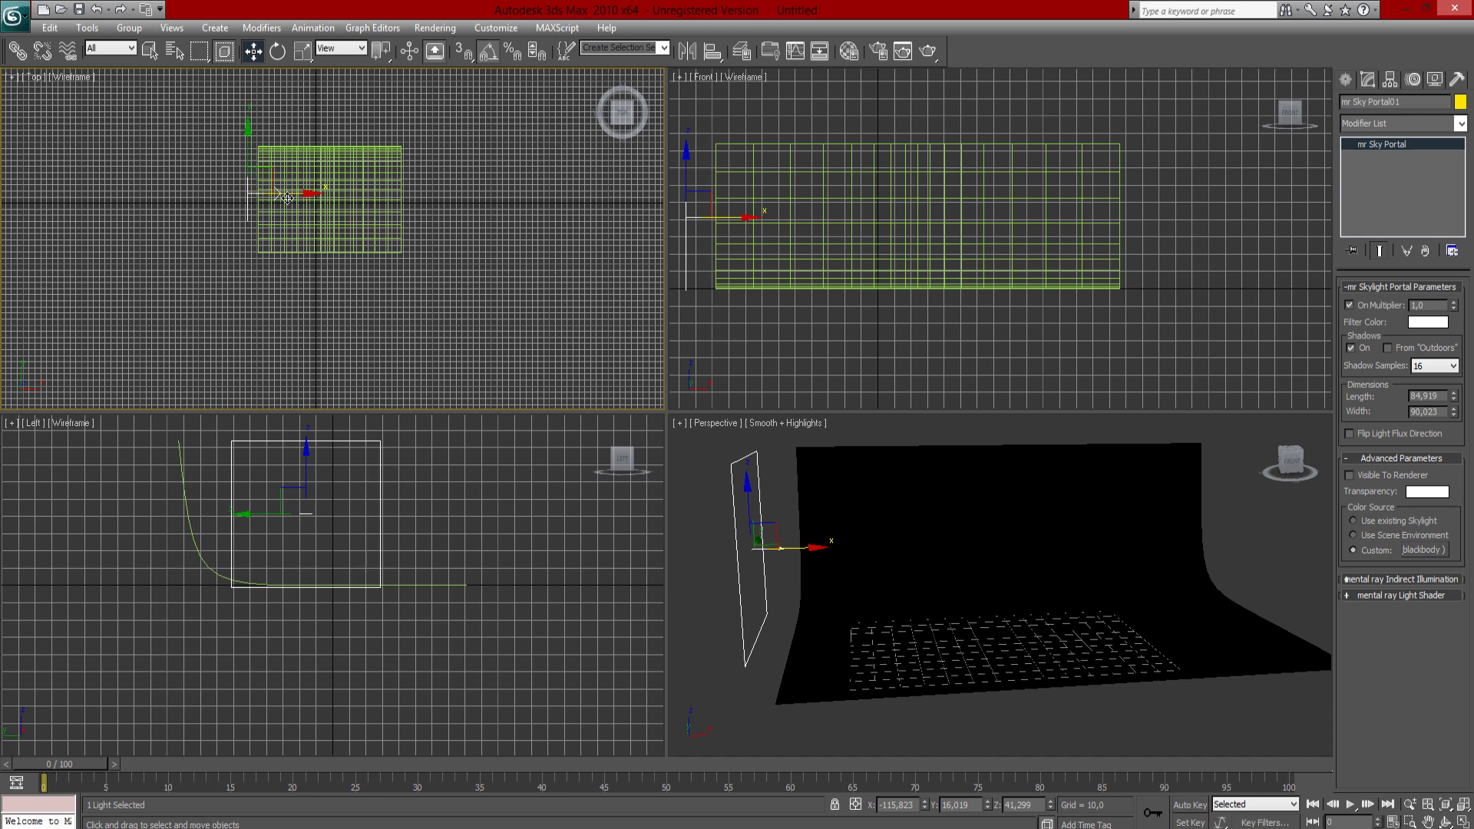
shift+drag(289, 196, 463, 197)
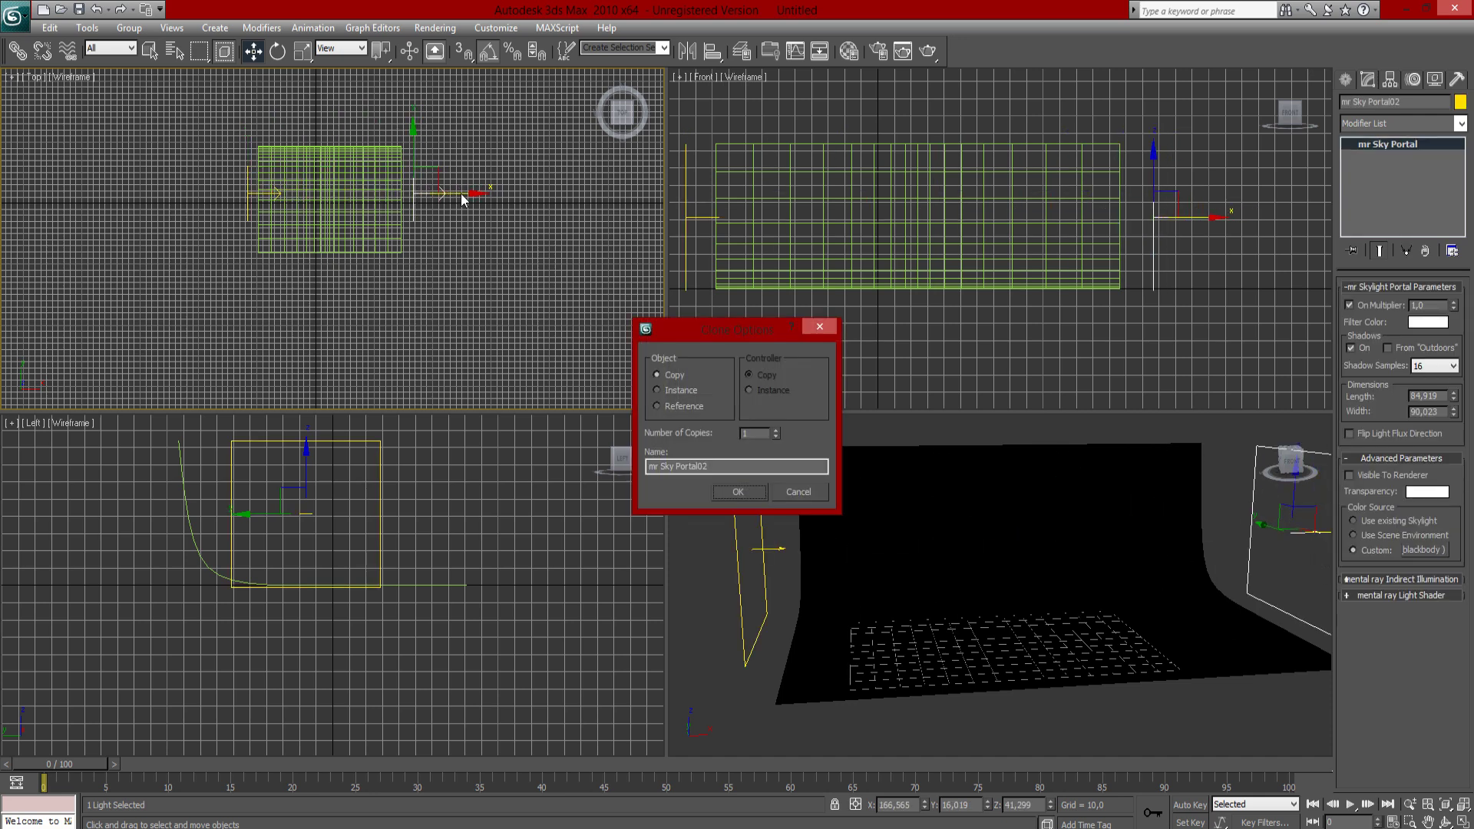
key(Return)
Rotate the copied portal 180 degrees to face the backdrop and shift it slightly closer, to X of about 158.6.
key(e)
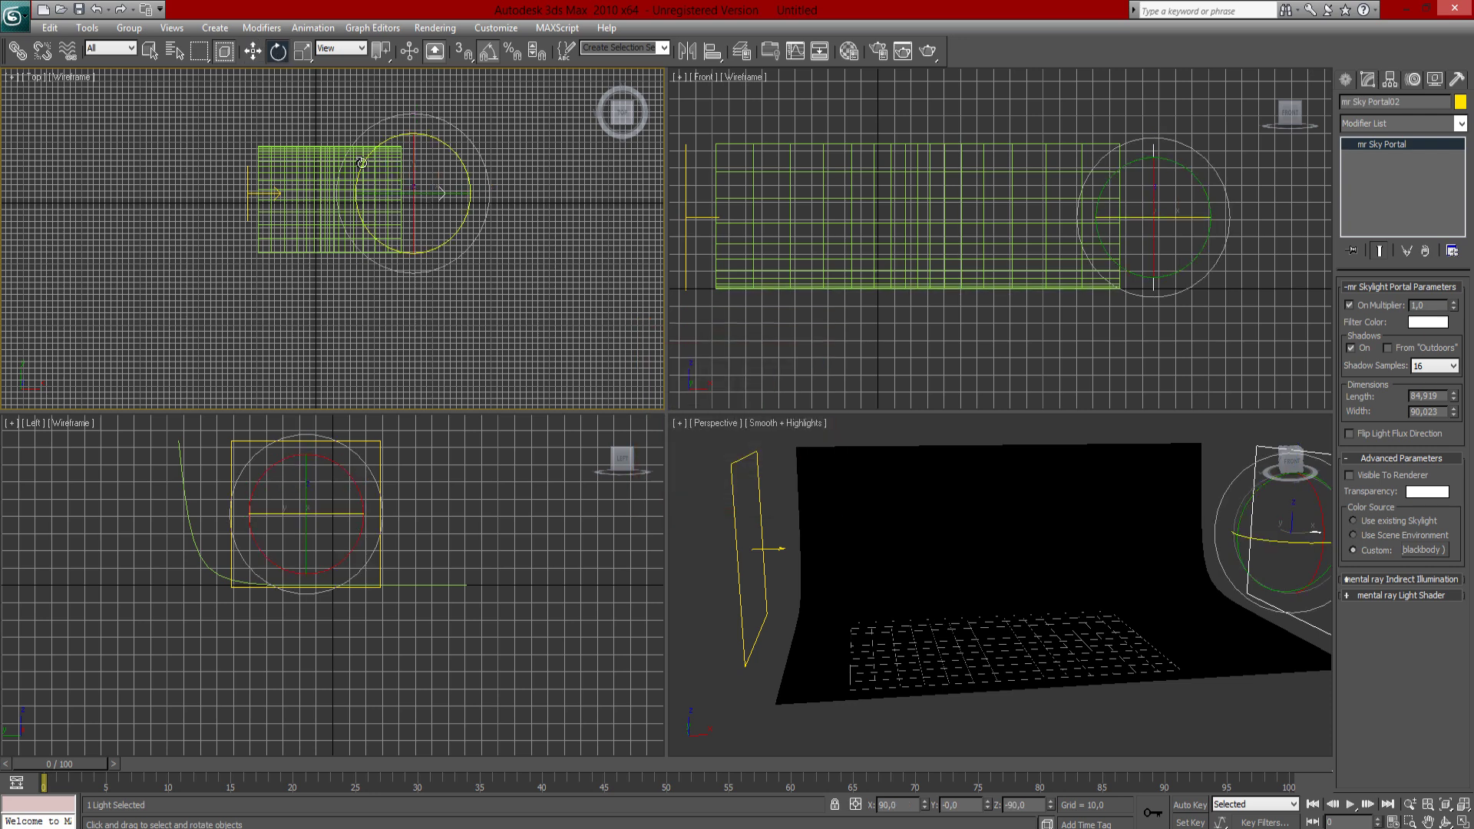
mouse_move(362, 163)
mouse_down()
mouse_move(375, 337)
mouse_move(361, 253)
mouse_up()
click(253, 51)
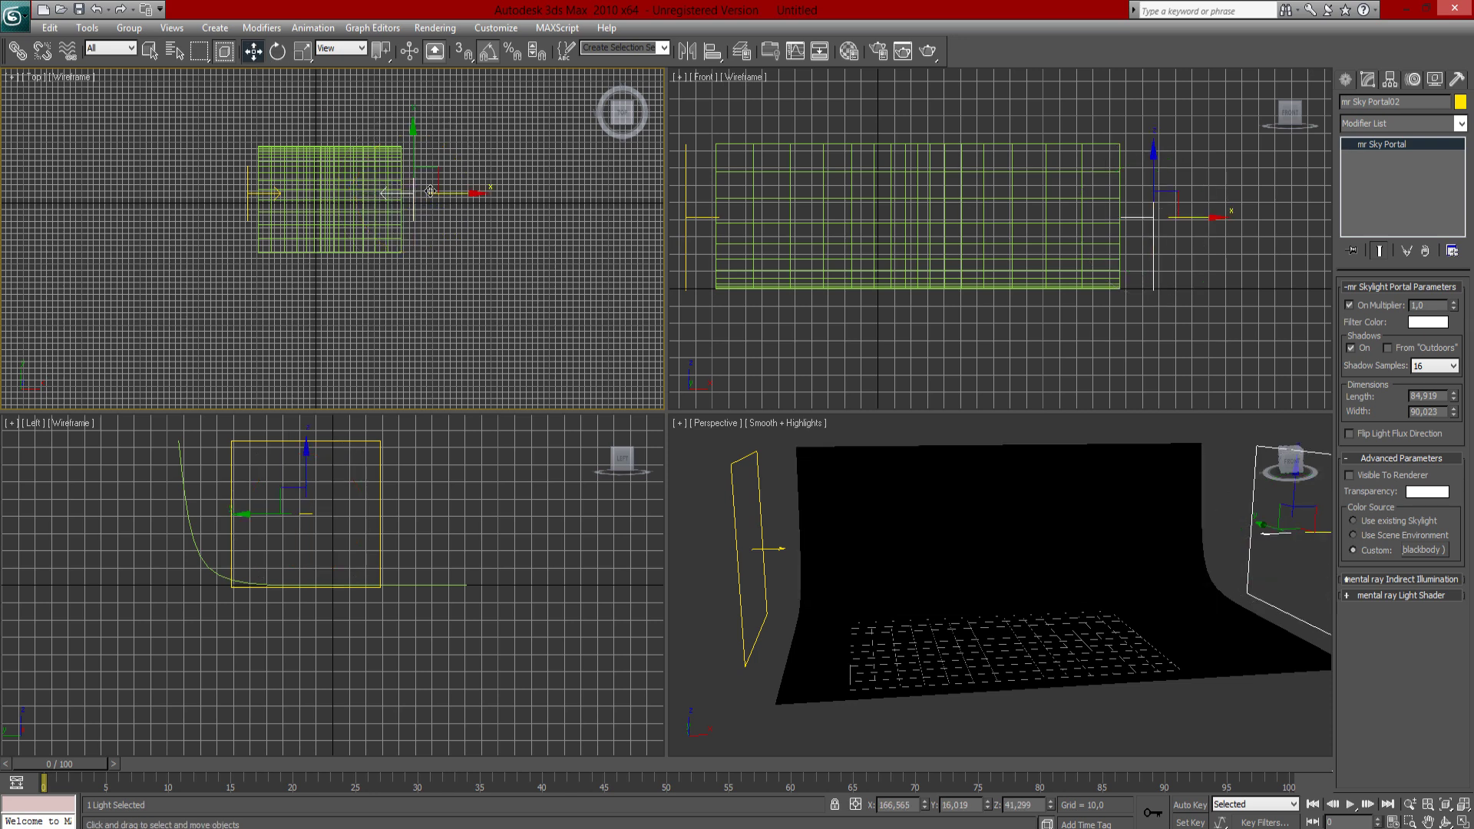
drag(454, 195, 449, 200)
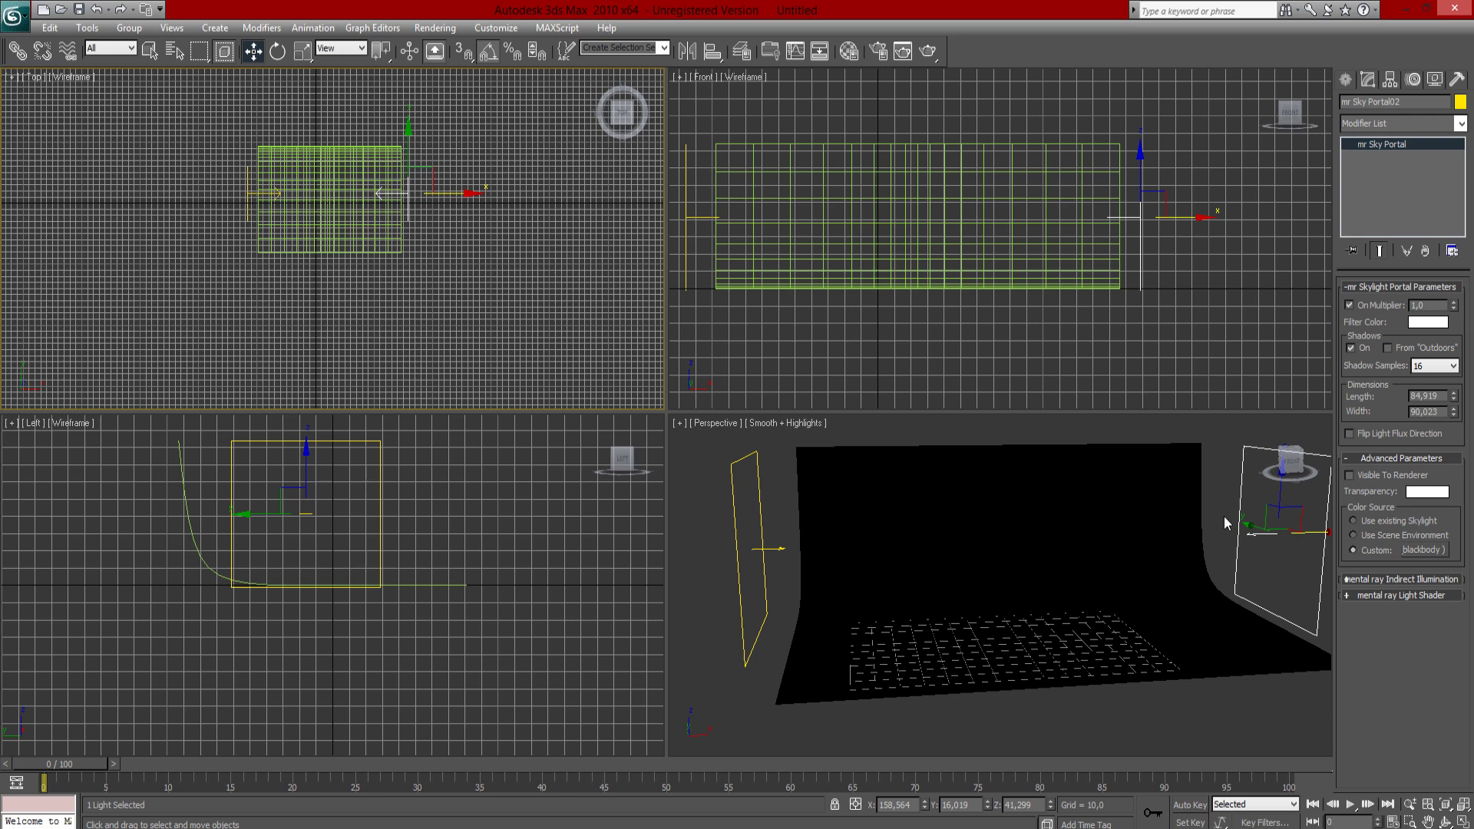
Duplicate the luz_esquerda map as luz_direita and assign it as an instance to the copied portal's custom colour source.
key(m)
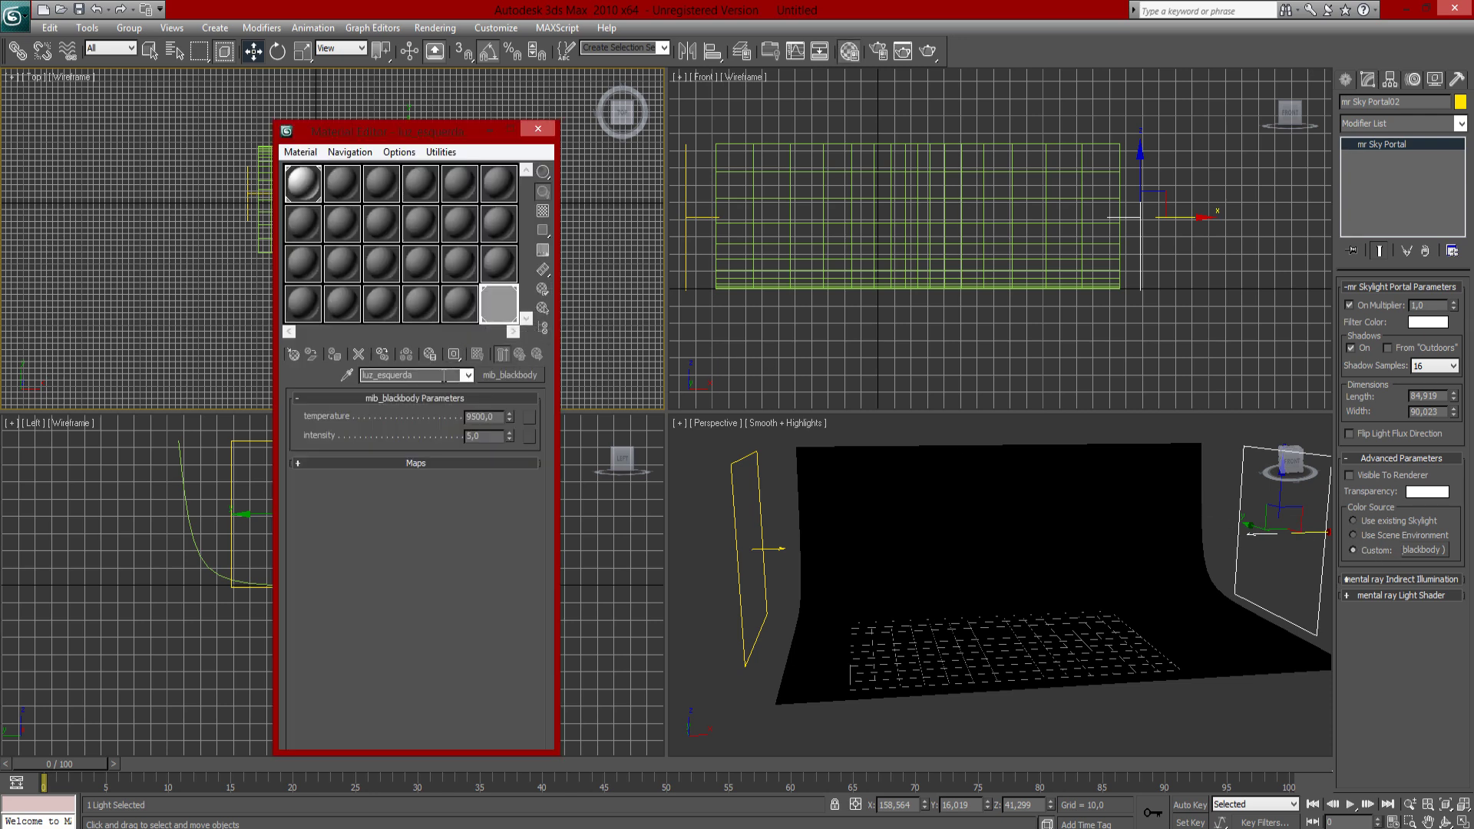
drag(507, 309, 466, 318)
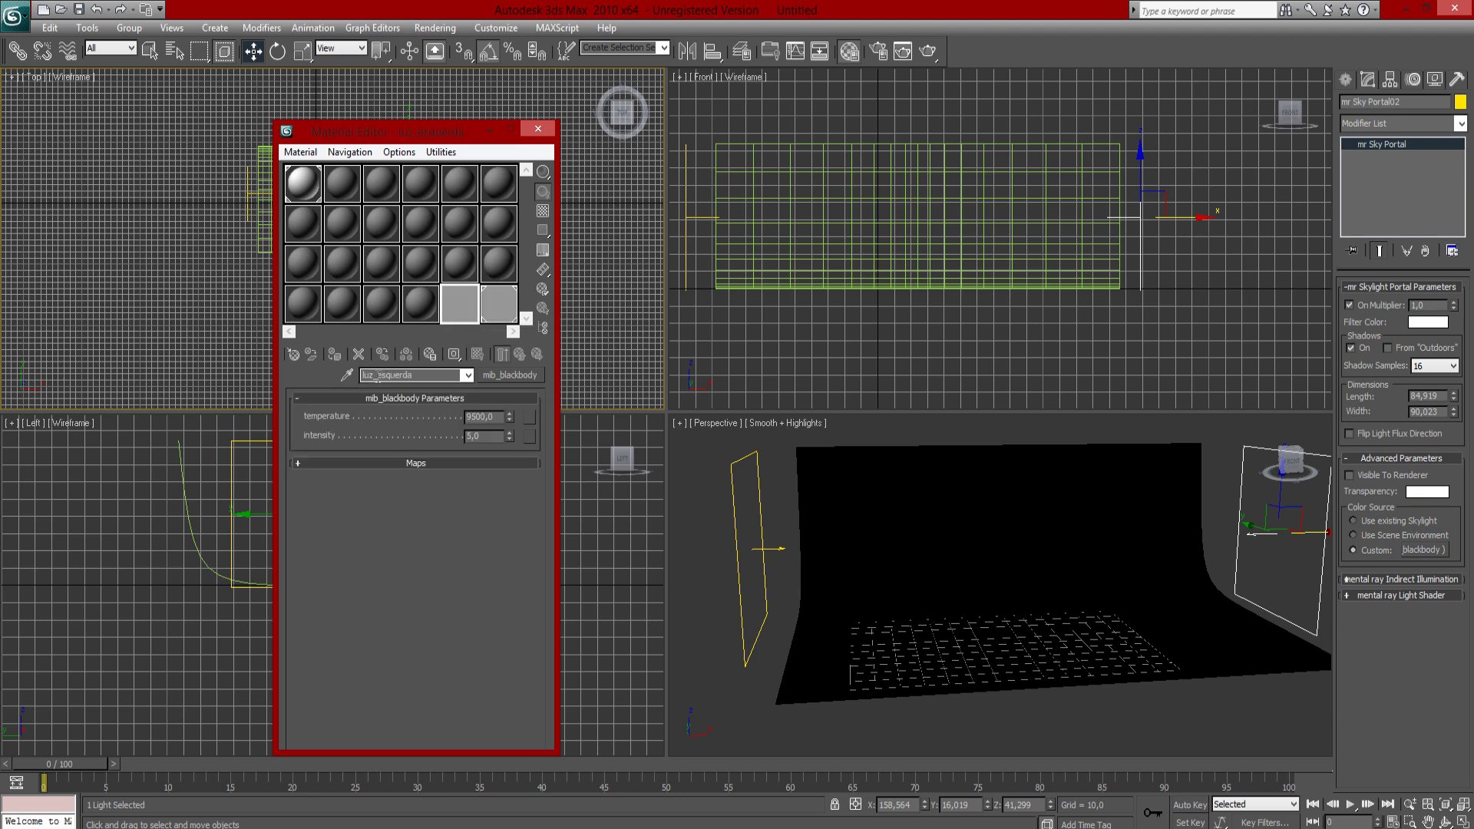
drag(377, 376, 429, 377)
text(luz_direit)
drag(445, 306, 1427, 554)
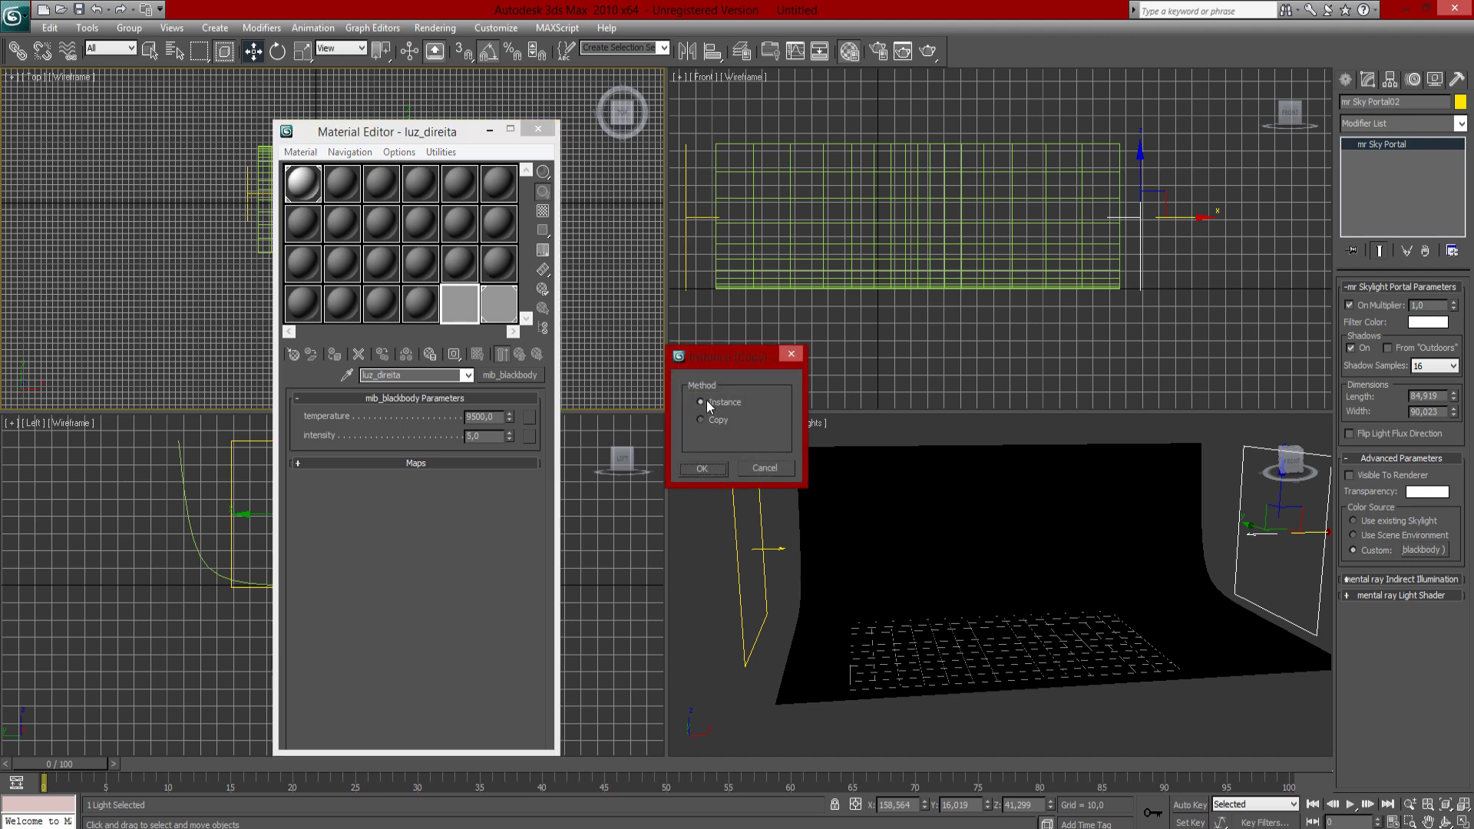
click(706, 469)
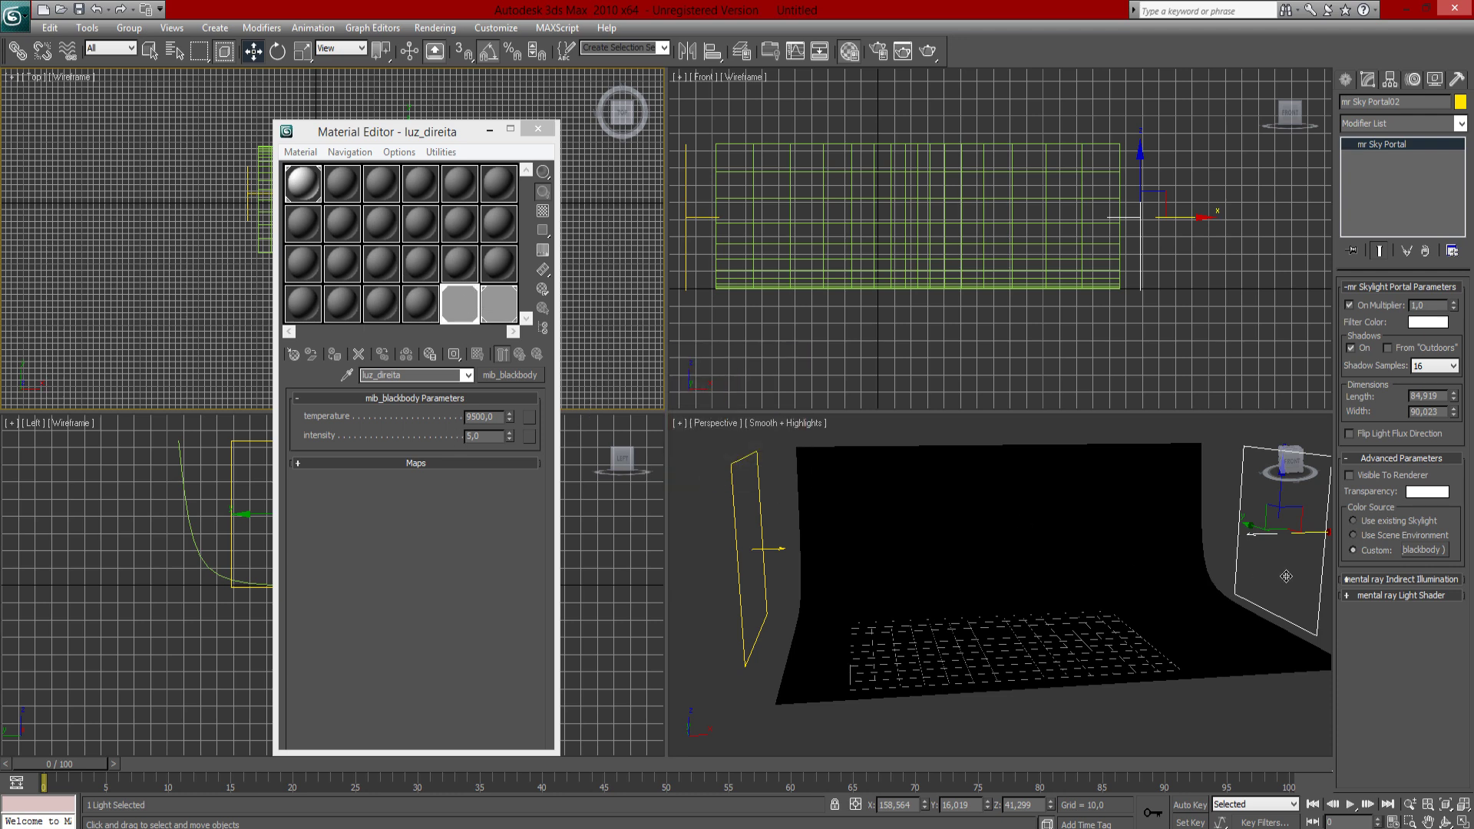
Set luz_direita's intensity to 7, test-render the Perspective view and close the render window.
click(491, 436)
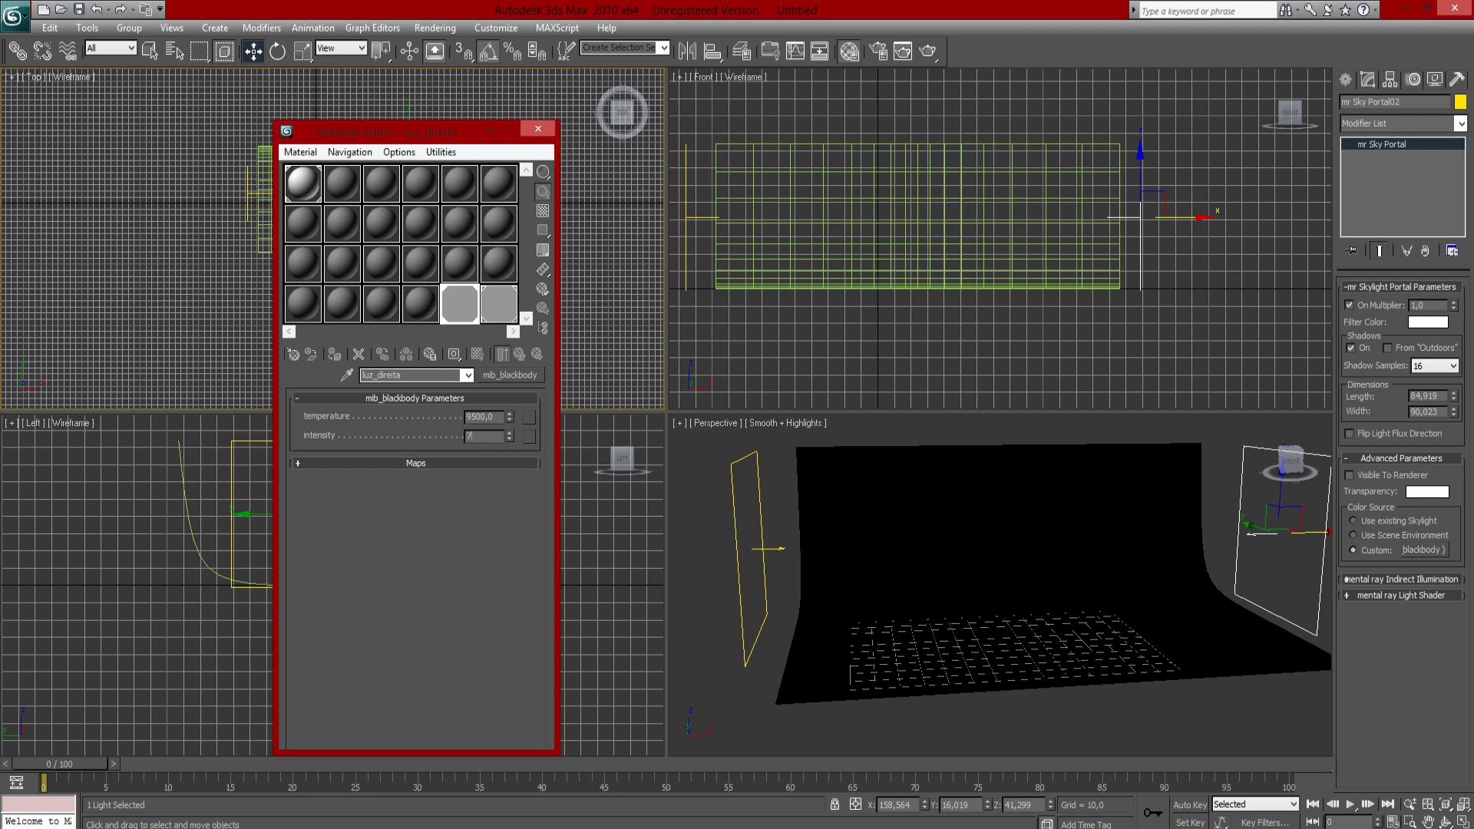
alt+middle_drag(928, 606, 882, 628)
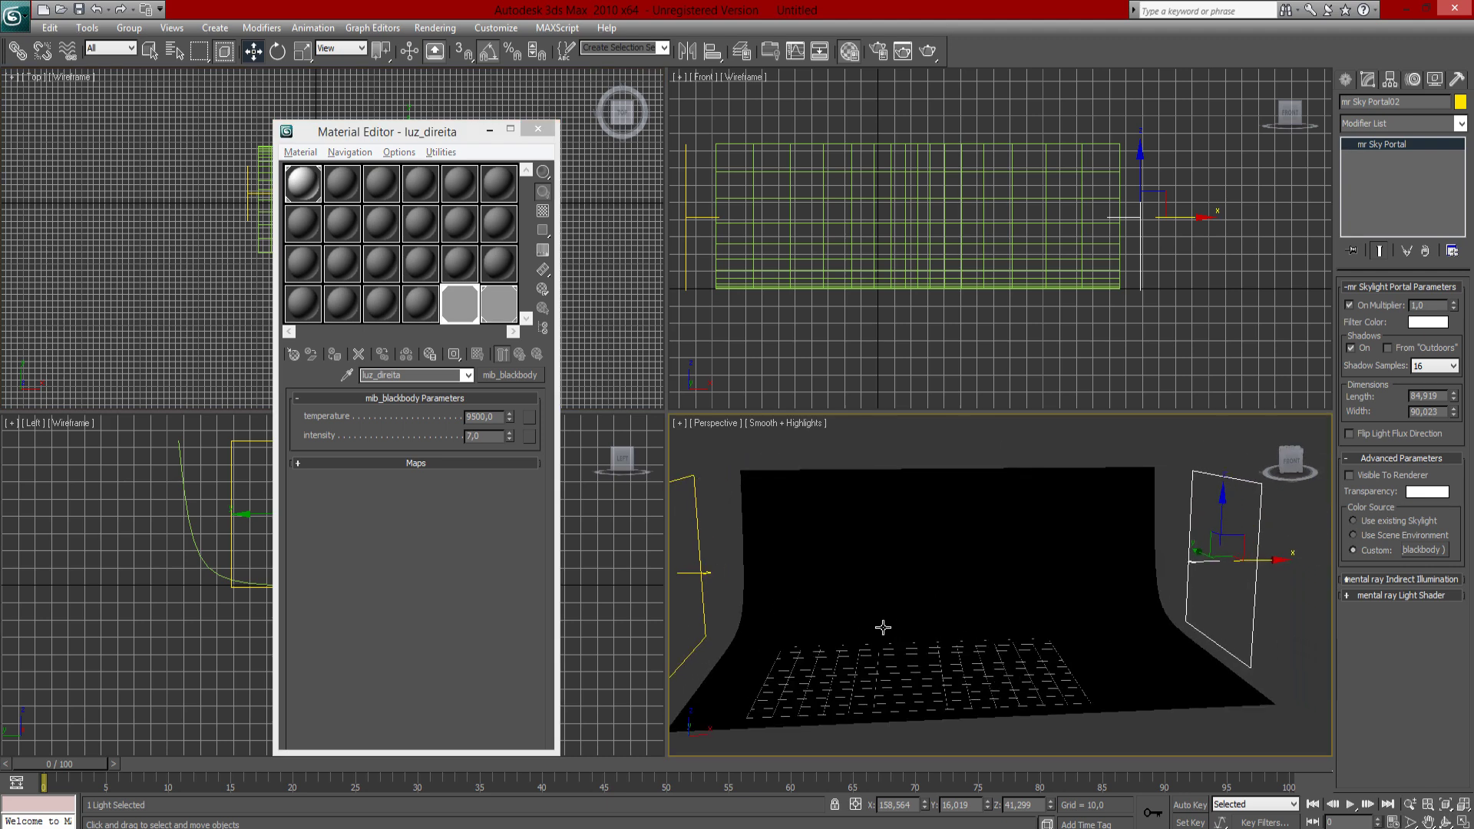
key(shift+q)
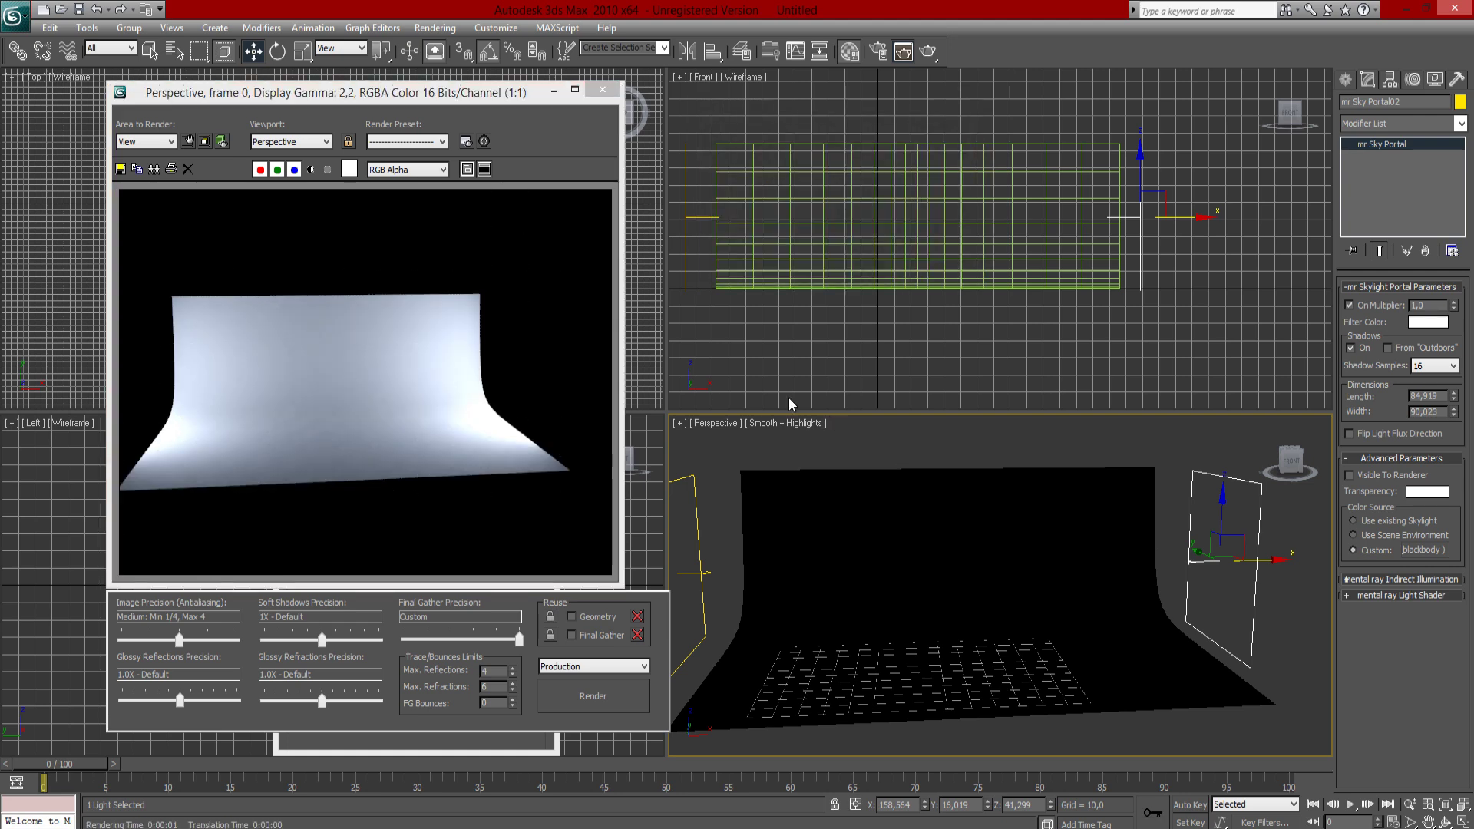
click(613, 90)
Copy the right-hand sky portal rotated to face downward, and place the copy centrally above the backdrop.
middle_drag(698, 567, 730, 549)
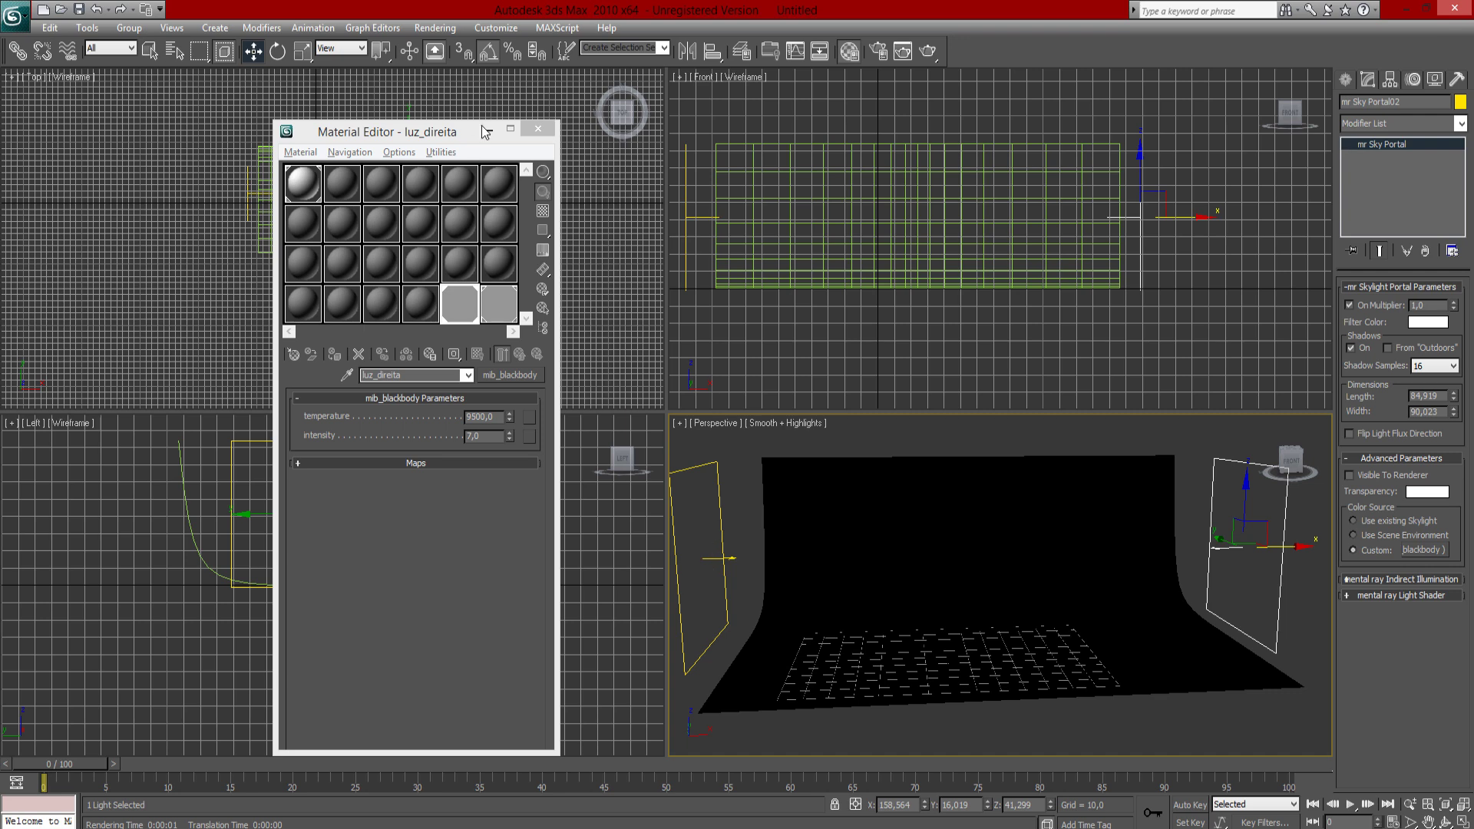
click(510, 129)
click(335, 530)
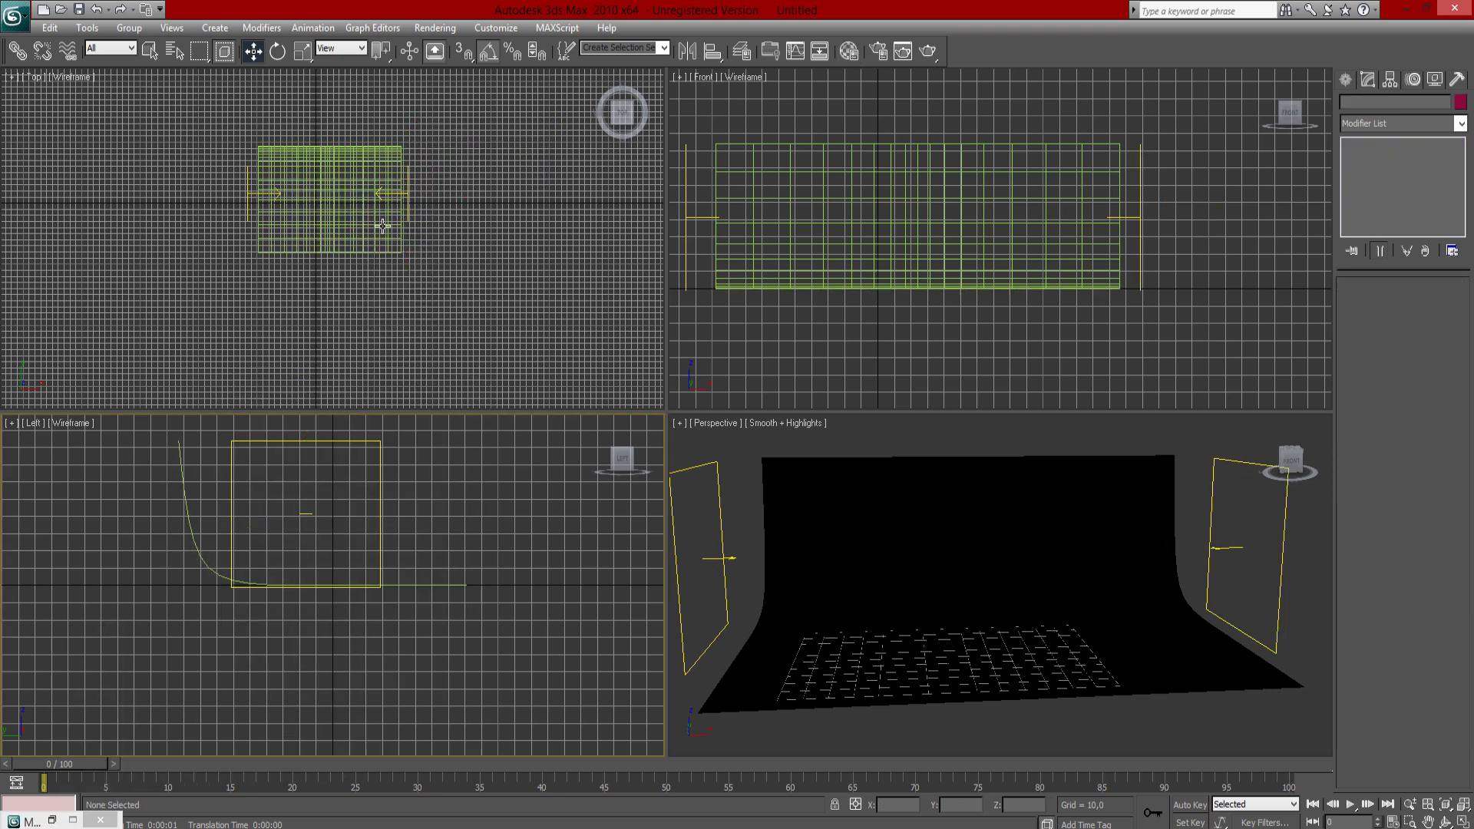
click(408, 194)
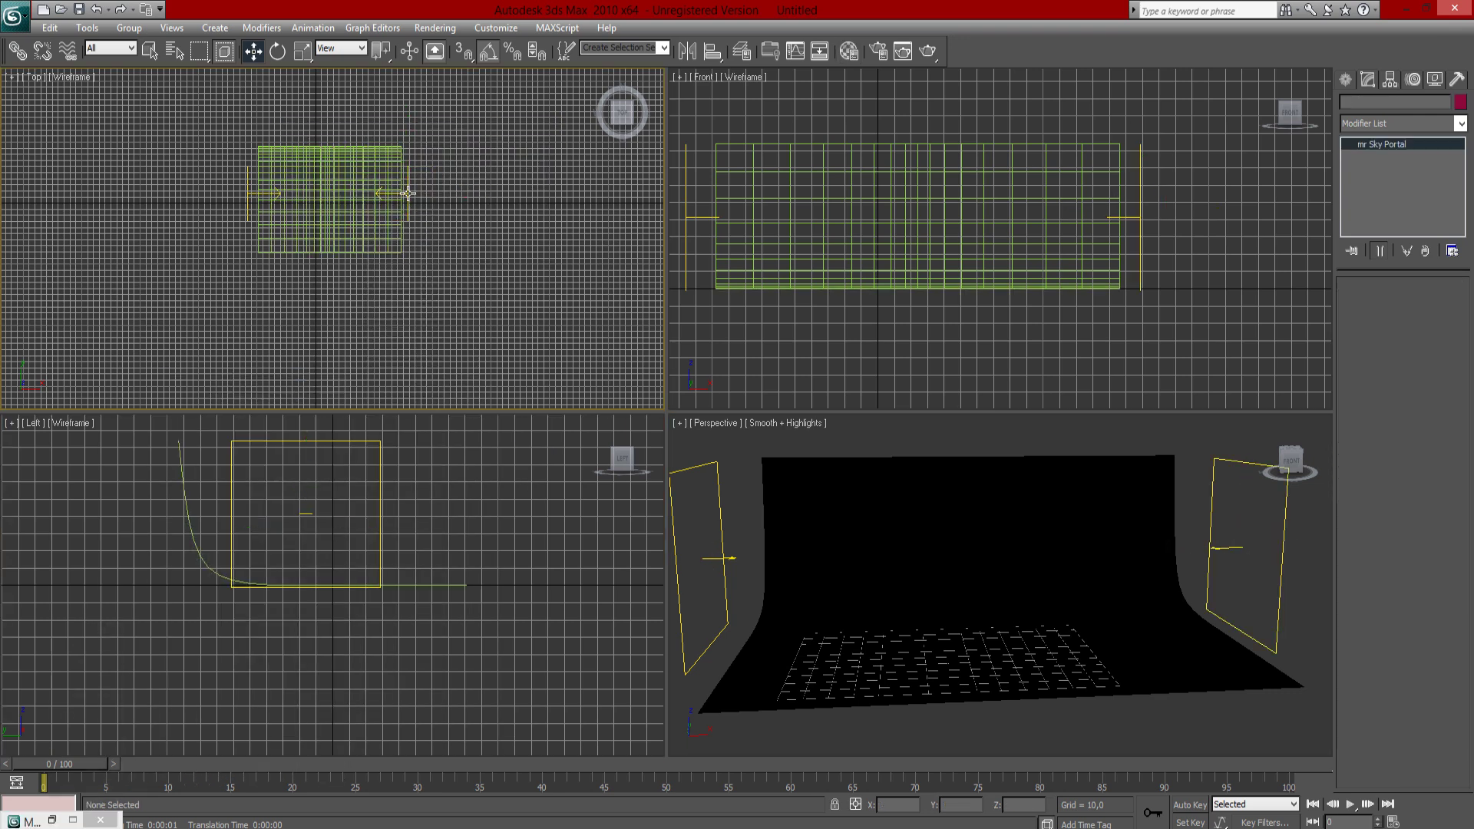
click(277, 52)
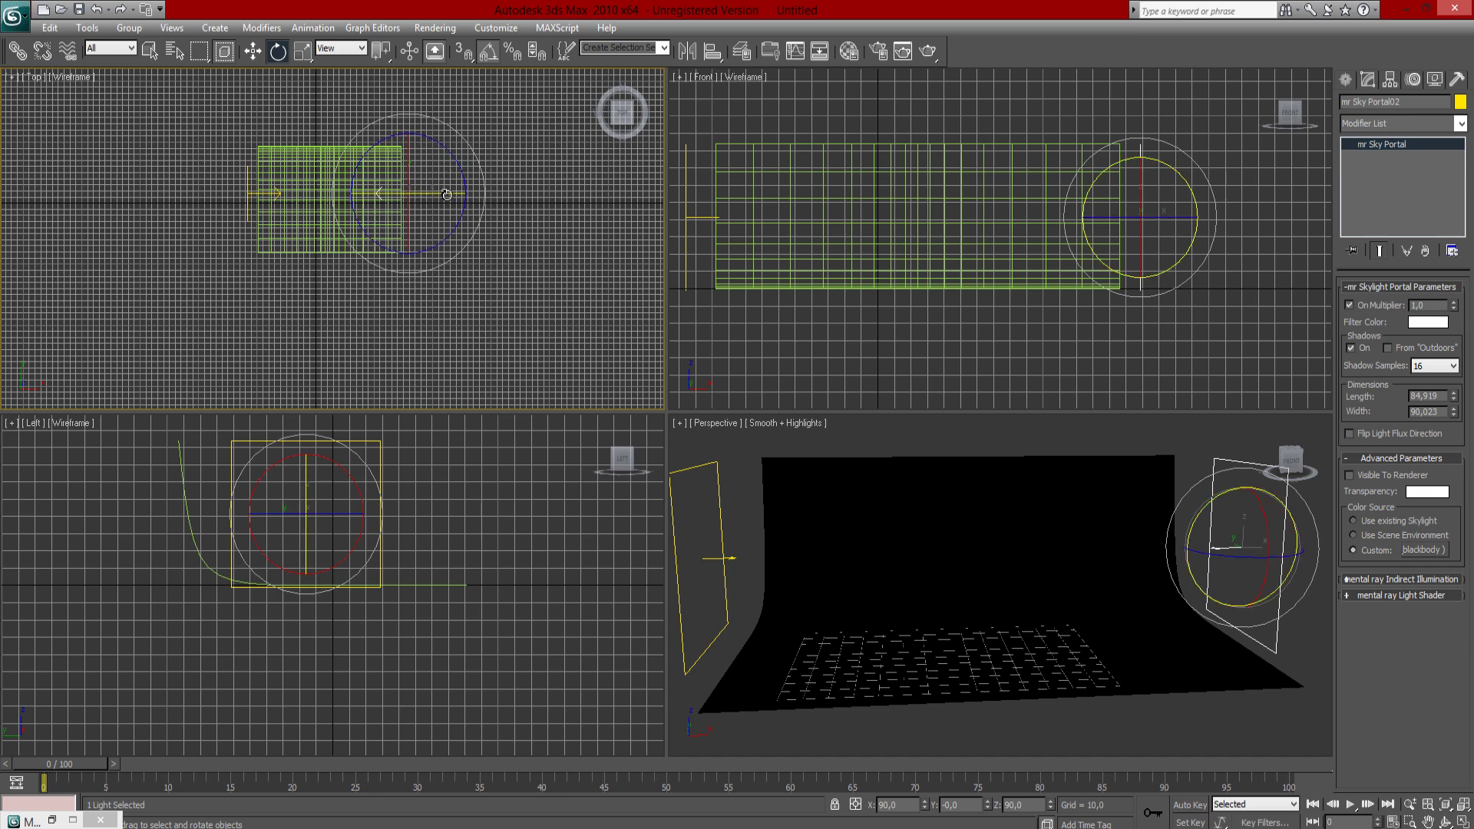
mouse_move(454, 202)
shift+mouse_down()
mouse_move(380, 200)
mouse_move(400, 164)
mouse_move(355, 166)
shift+mouse_up()
click(739, 493)
click(253, 52)
drag(985, 524, 975, 413)
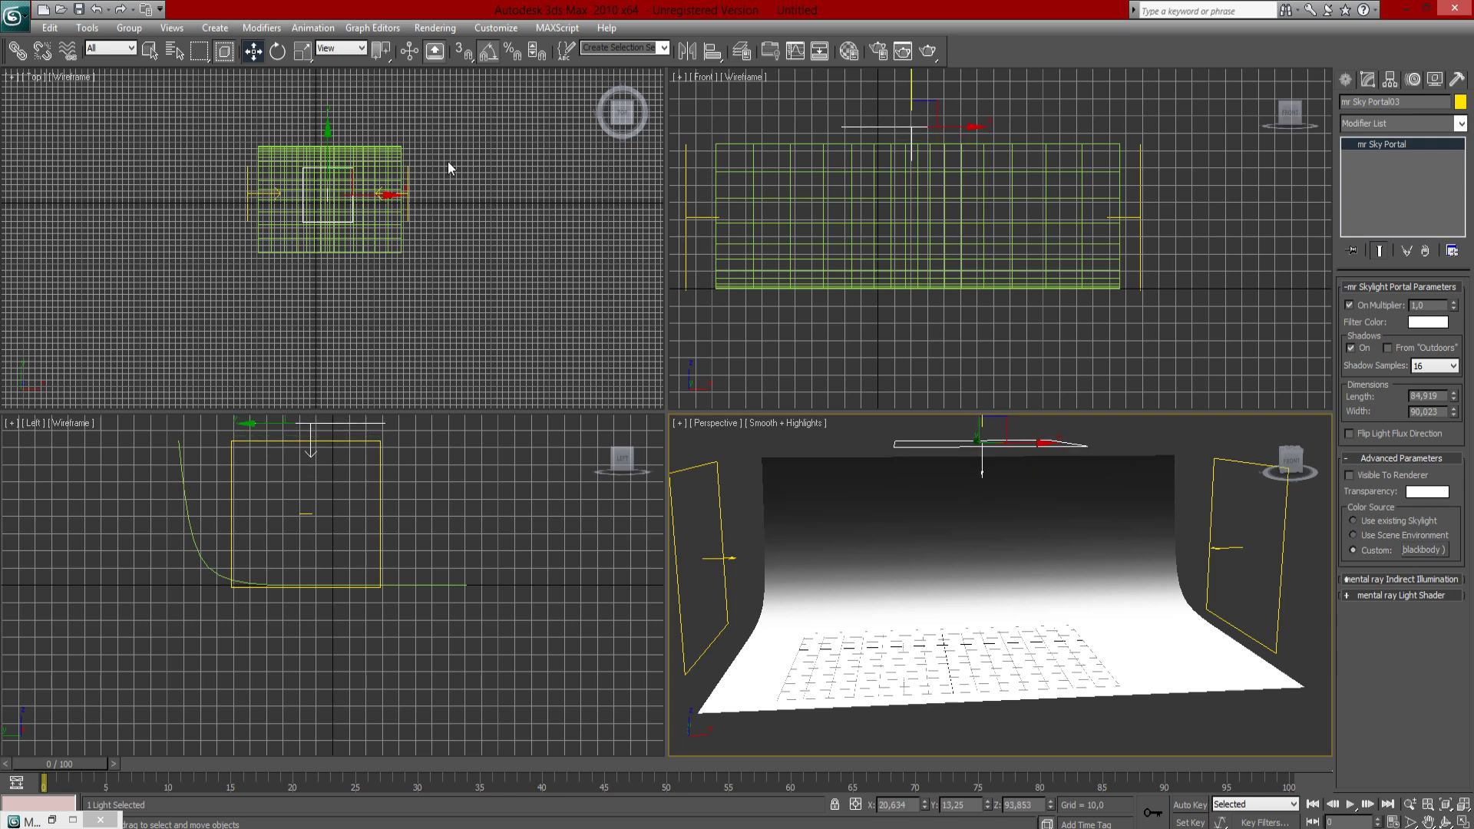
Lengthen the overhead sky portal to about 207 so it spans most of the backdrop, and undo the unwanted size change.
click(320, 54)
click(307, 57)
drag(1454, 412, 1464, 280)
key(ctrl+z)
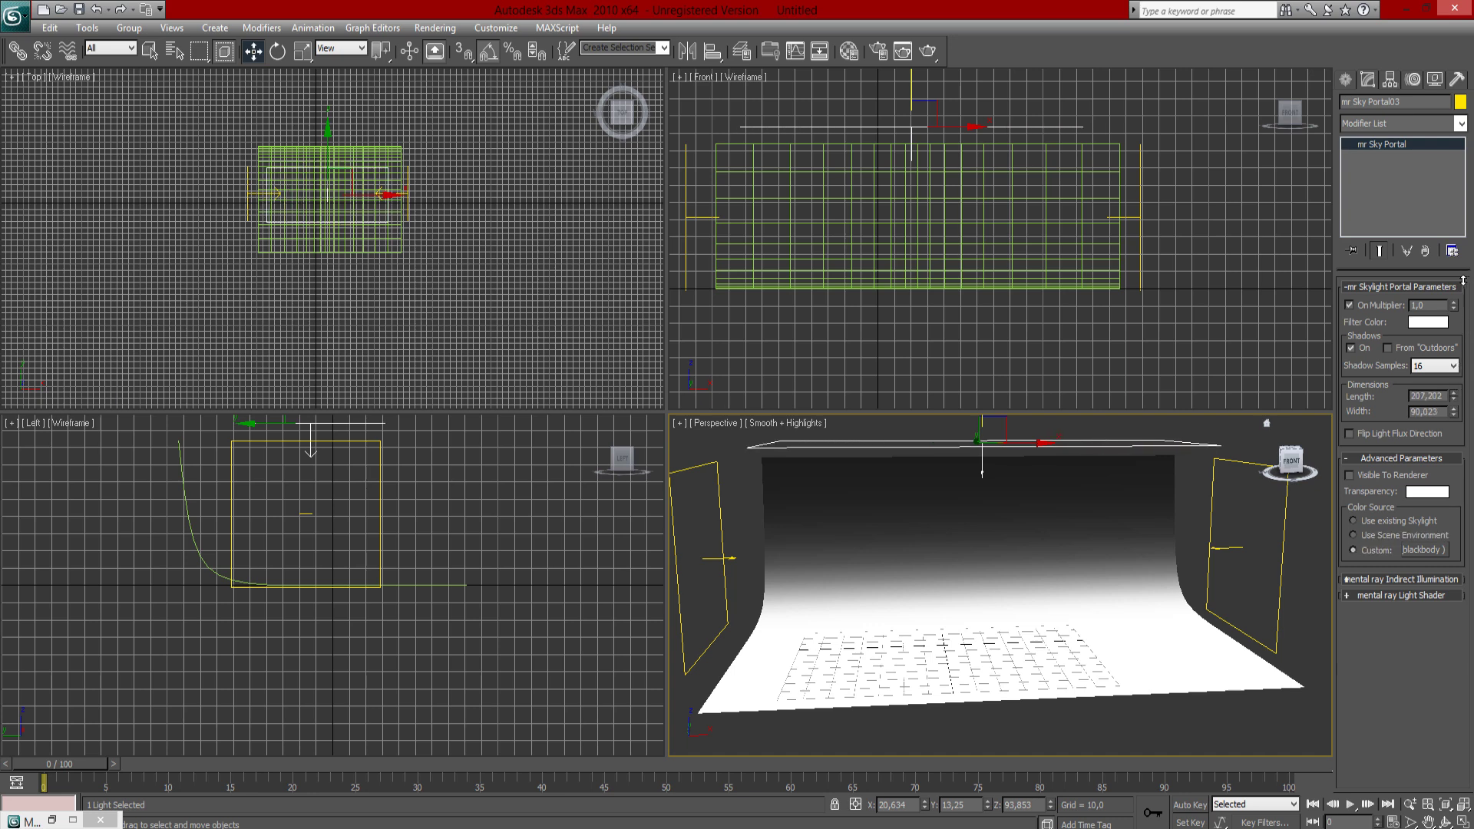
Duplicate the luz_direita map into a free slot as luz_topo and set its intensity to 6.
key(m)
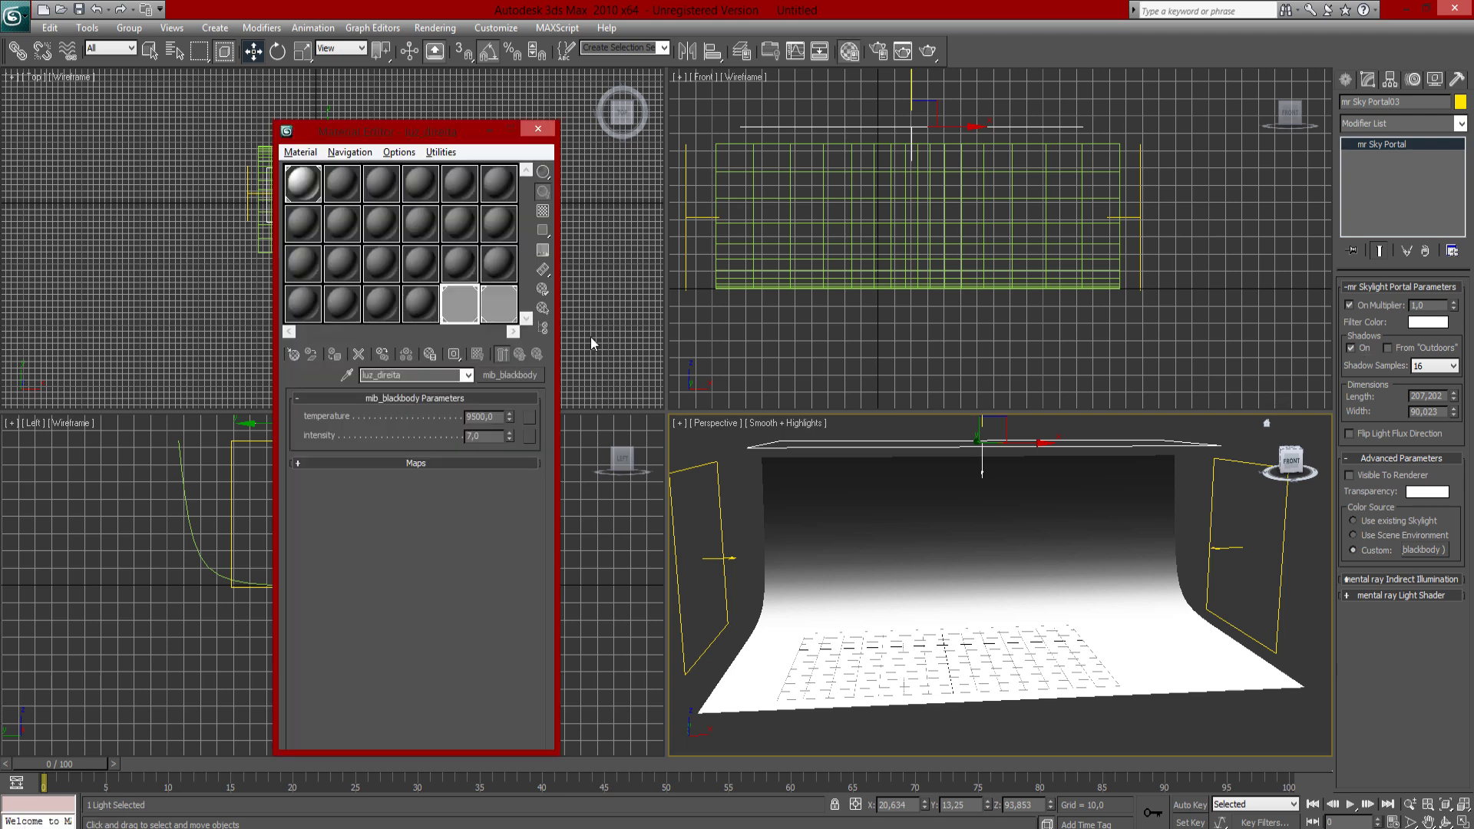
click(421, 307)
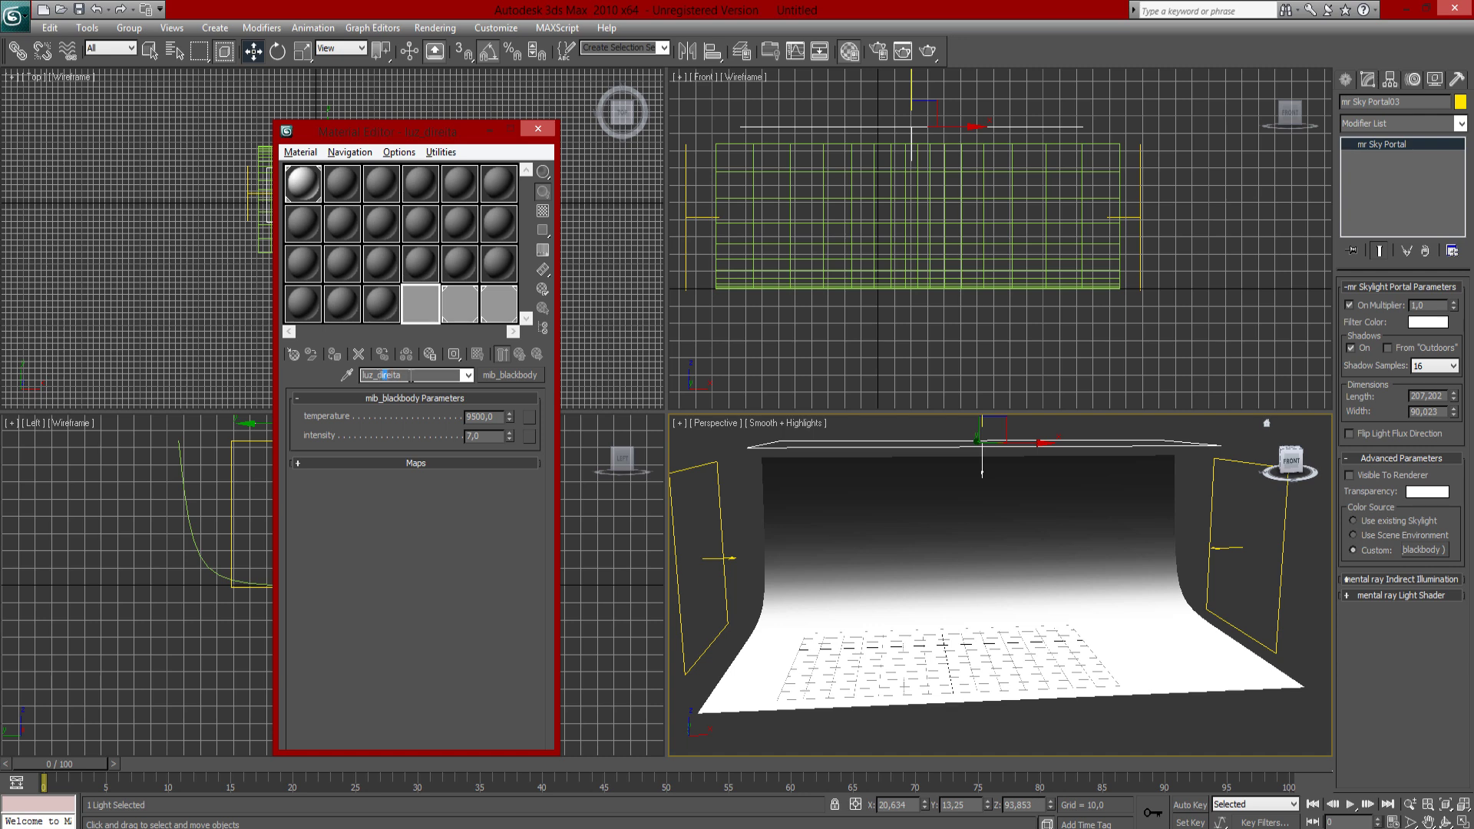
drag(411, 376, 468, 381)
middle_drag(876, 496, 856, 534)
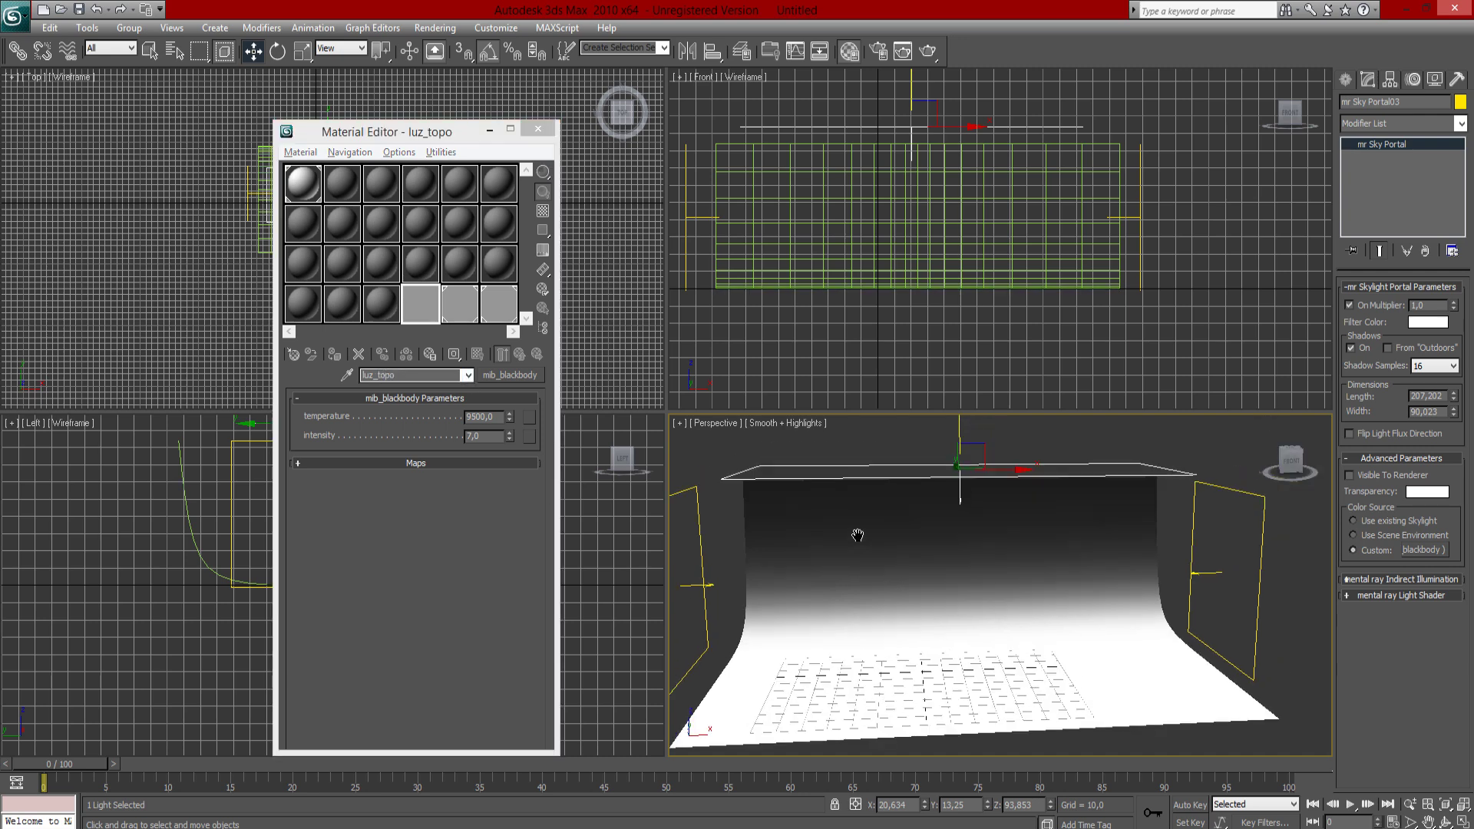
alt+middle_drag(881, 612, 878, 597)
drag(486, 438, 446, 440)
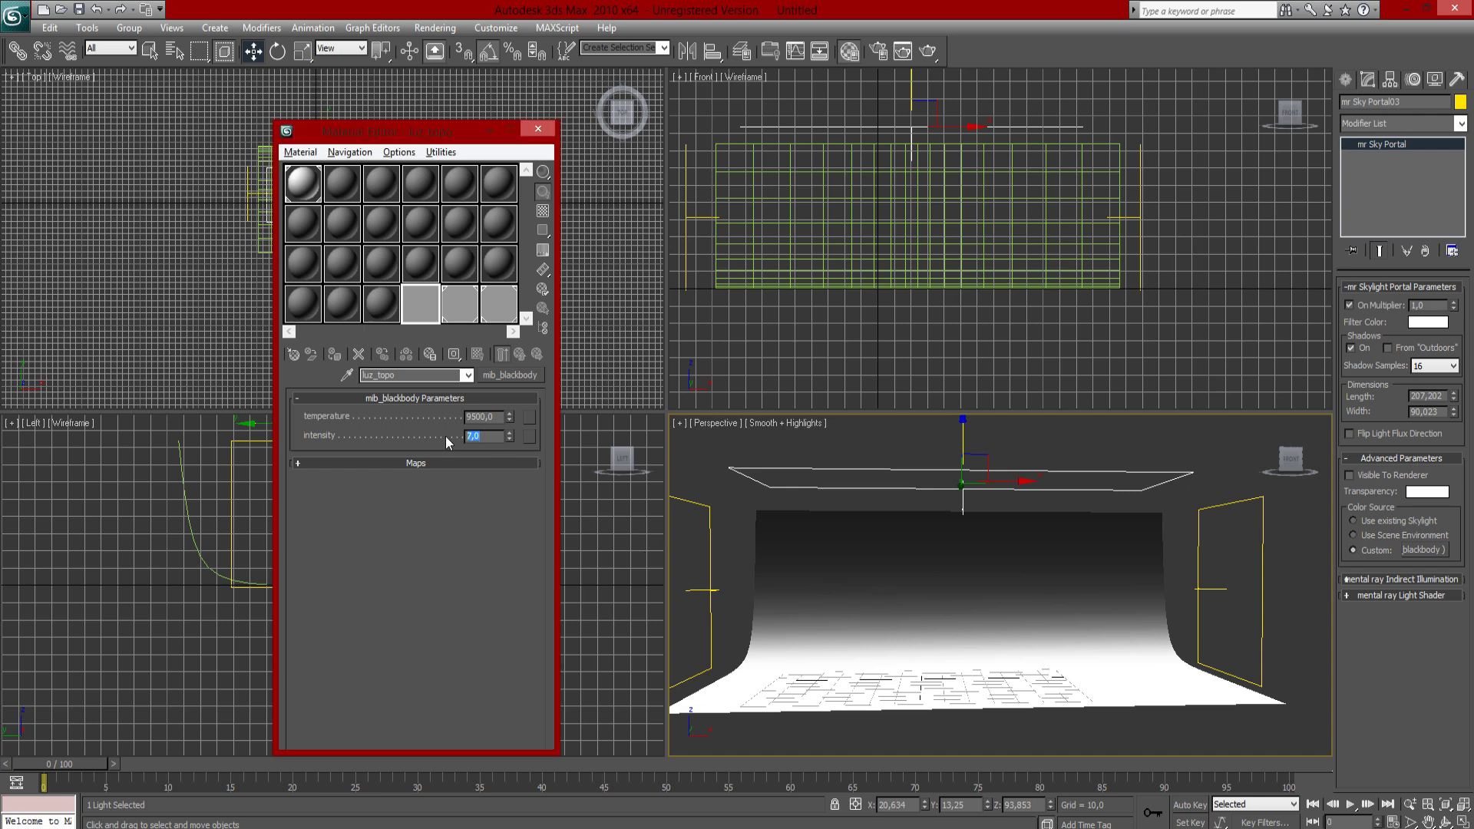
text(6)
key(Return)
Assign luz_topo as an instance to the overhead portal's custom colour source and test-render the Perspective view.
drag(464, 308, 1425, 550)
click(703, 466)
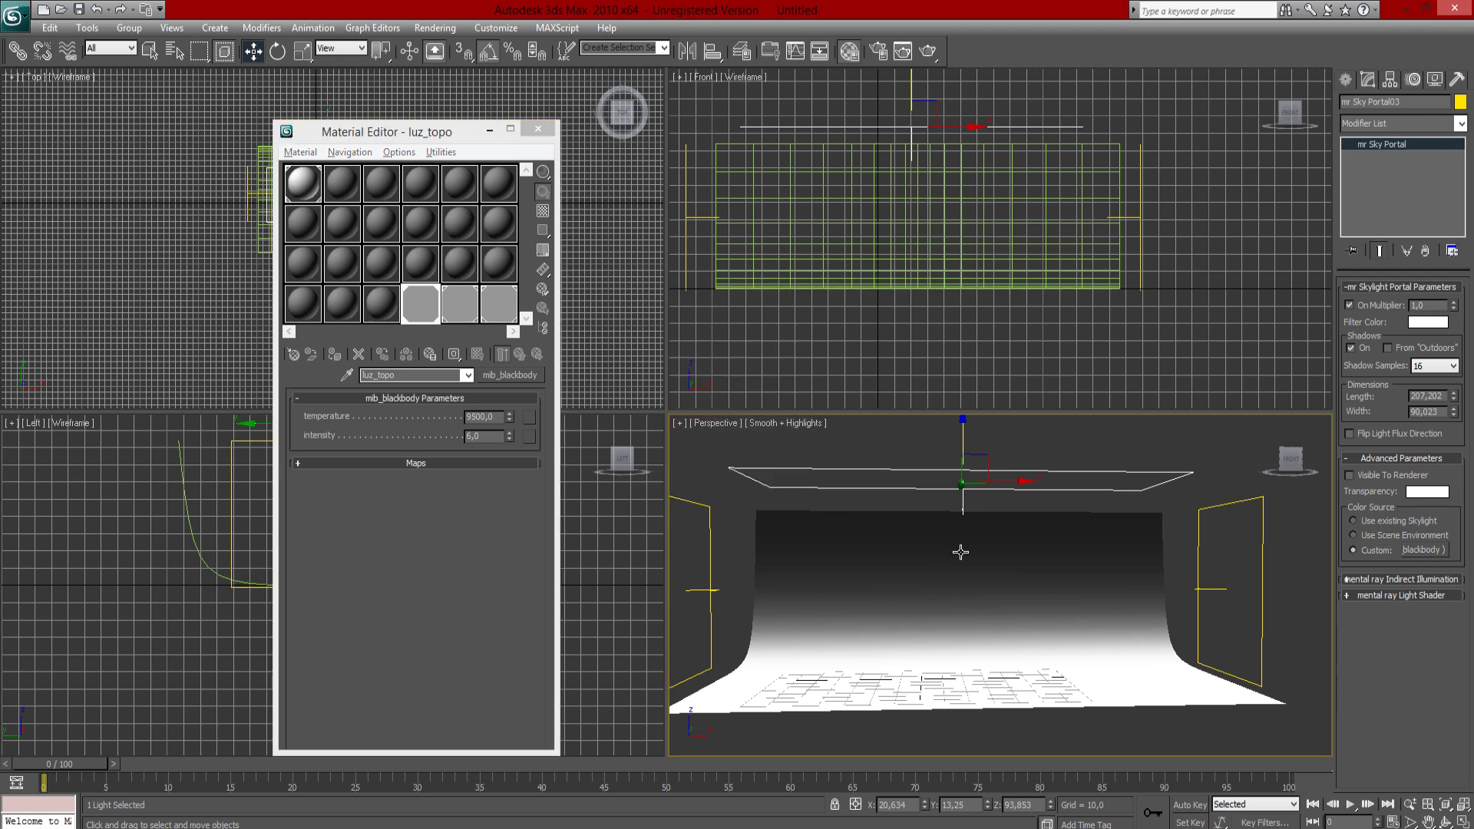
key(shift+q)
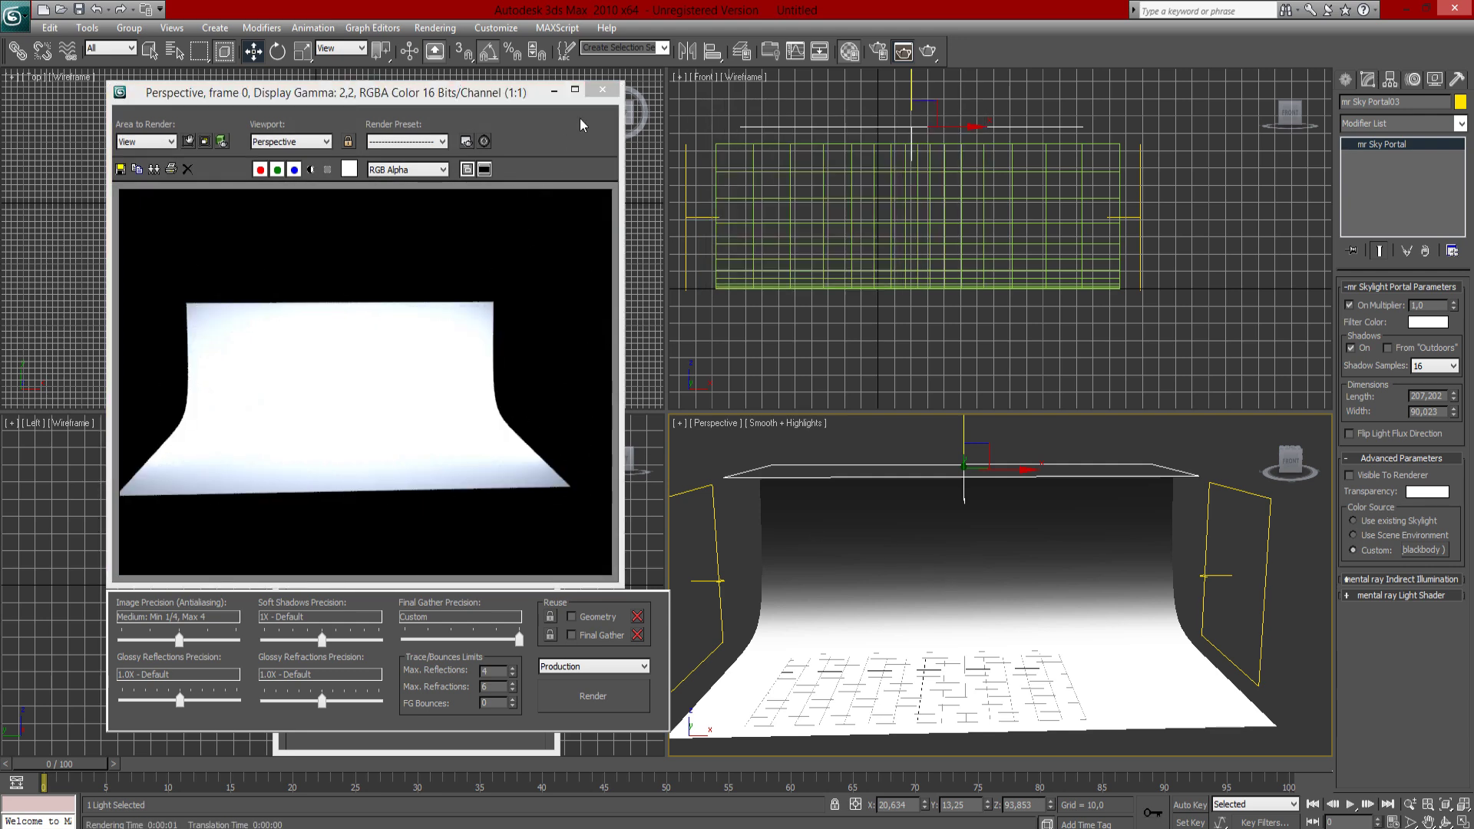
click(603, 91)
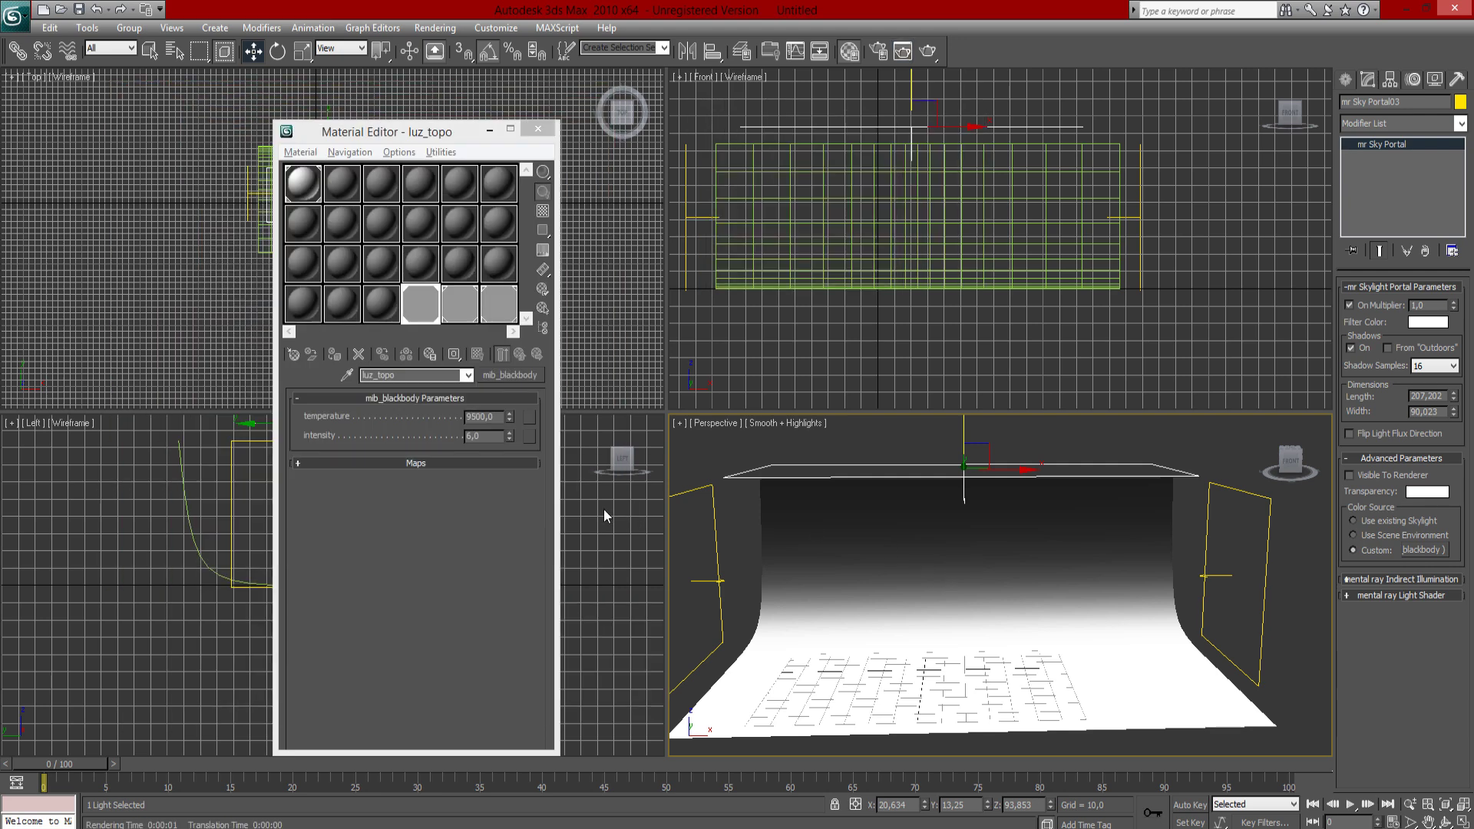
Raise the photographic exposure value (EV) to 10 and test-render the Perspective view of the backdrop.
key(8)
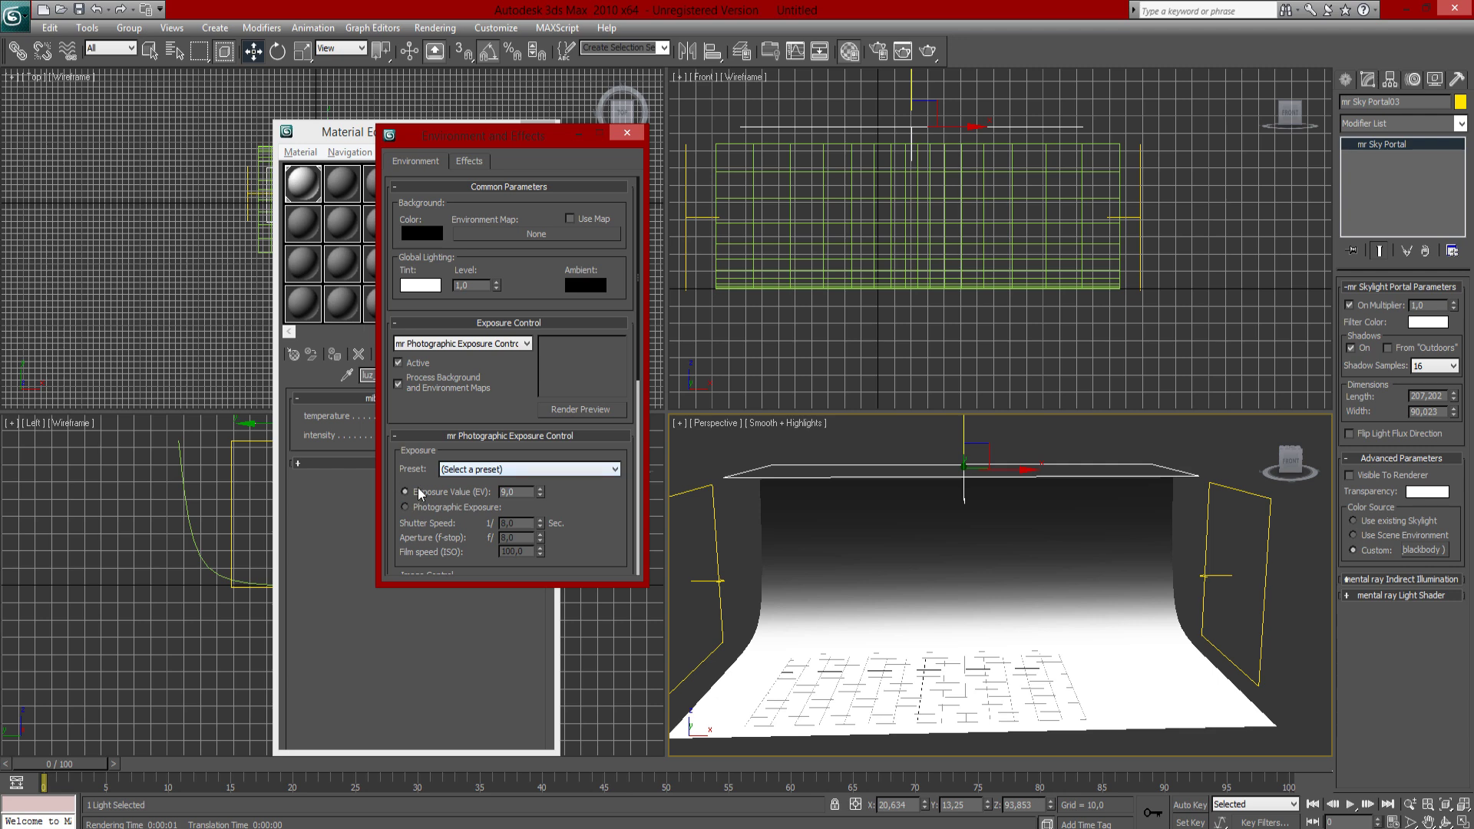
click(541, 488)
click(933, 639)
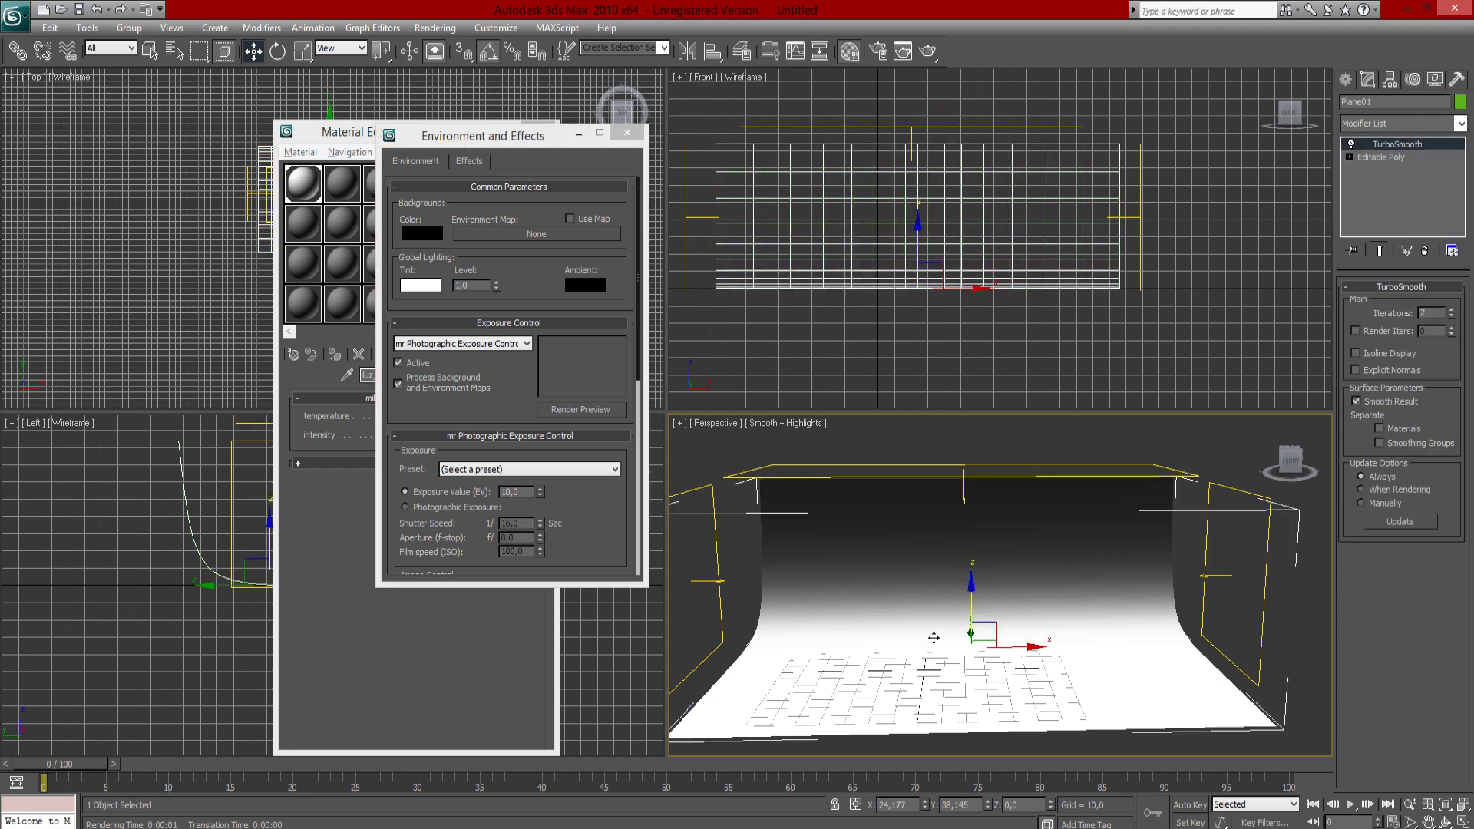
key(shift+q)
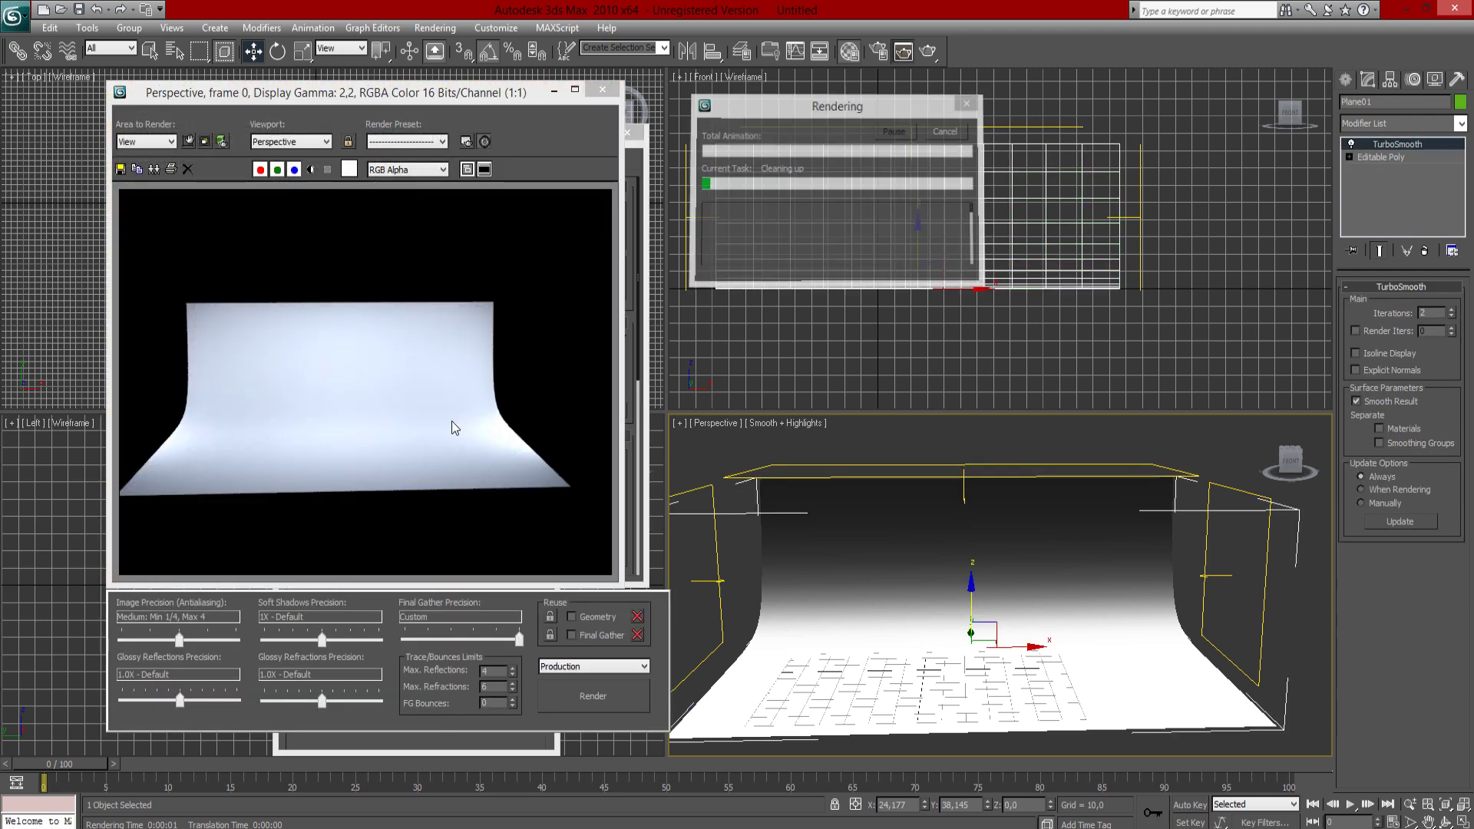
click(602, 89)
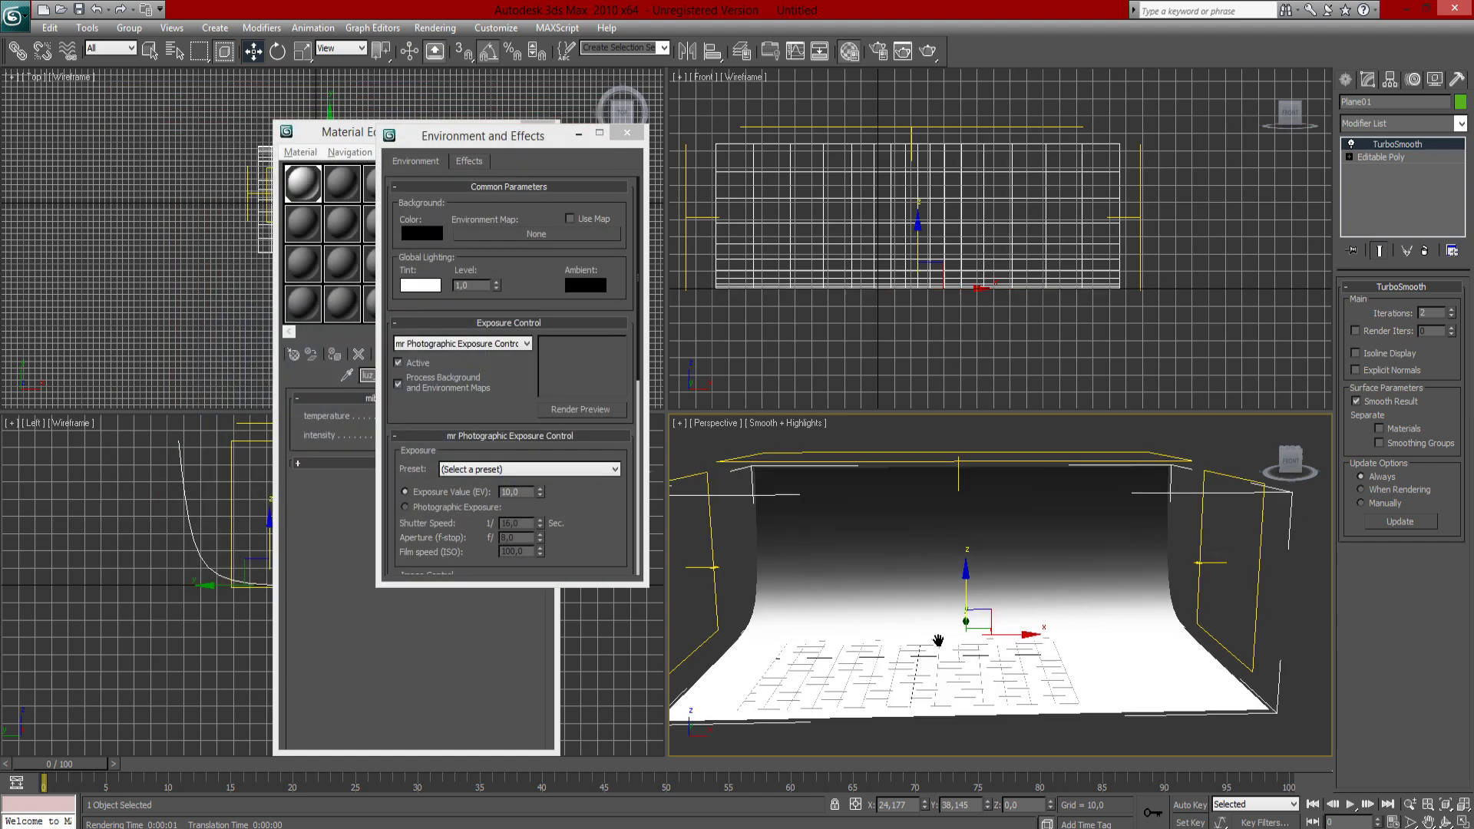
Create a teapot with a radius of about 13 on the backdrop floor, minimizing the environment settings and Material Editor for room.
scroll(938, 641, up, 6)
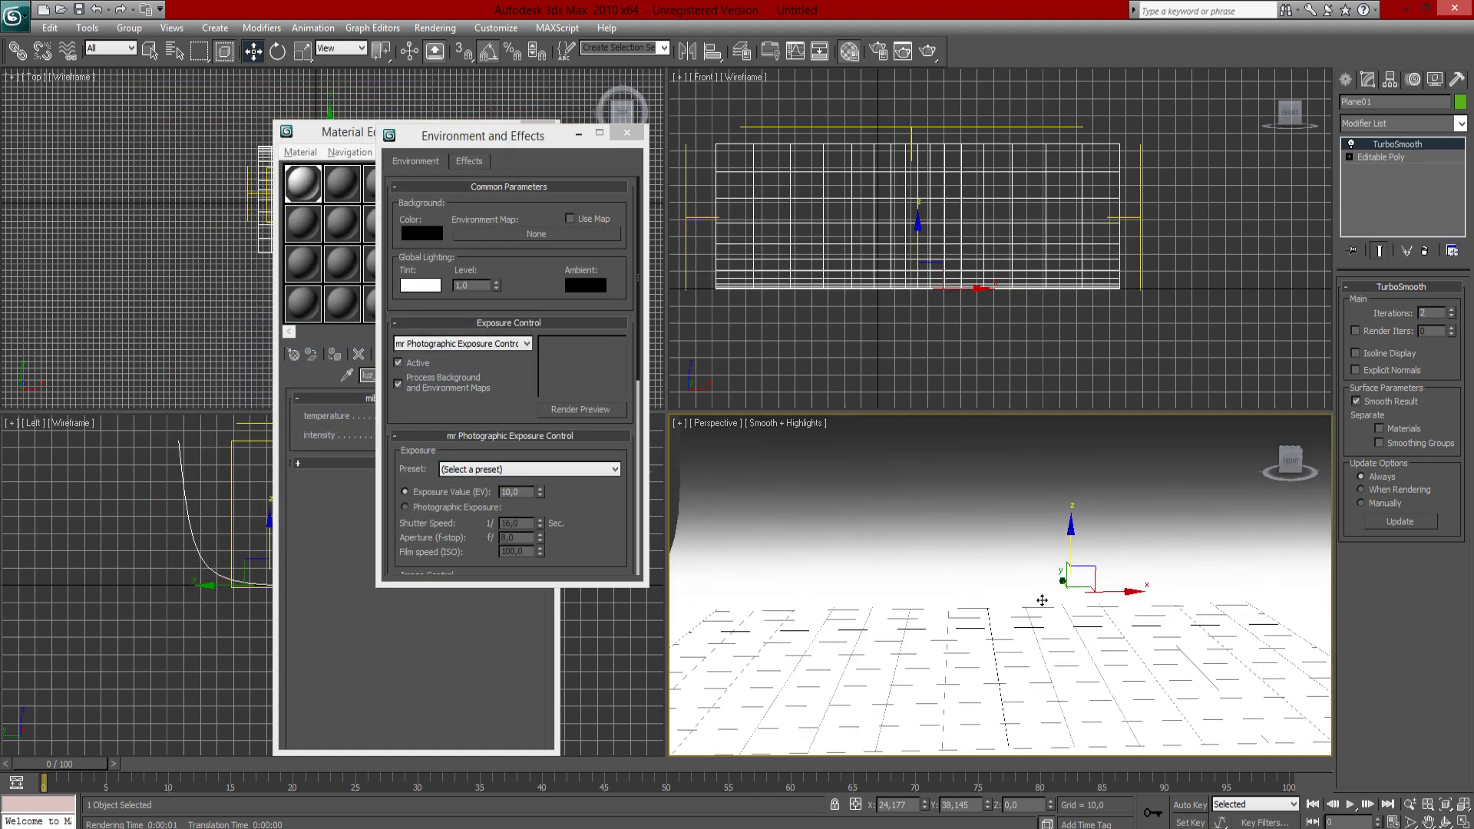
alt+middle_drag(1042, 601, 1037, 599)
click(1344, 80)
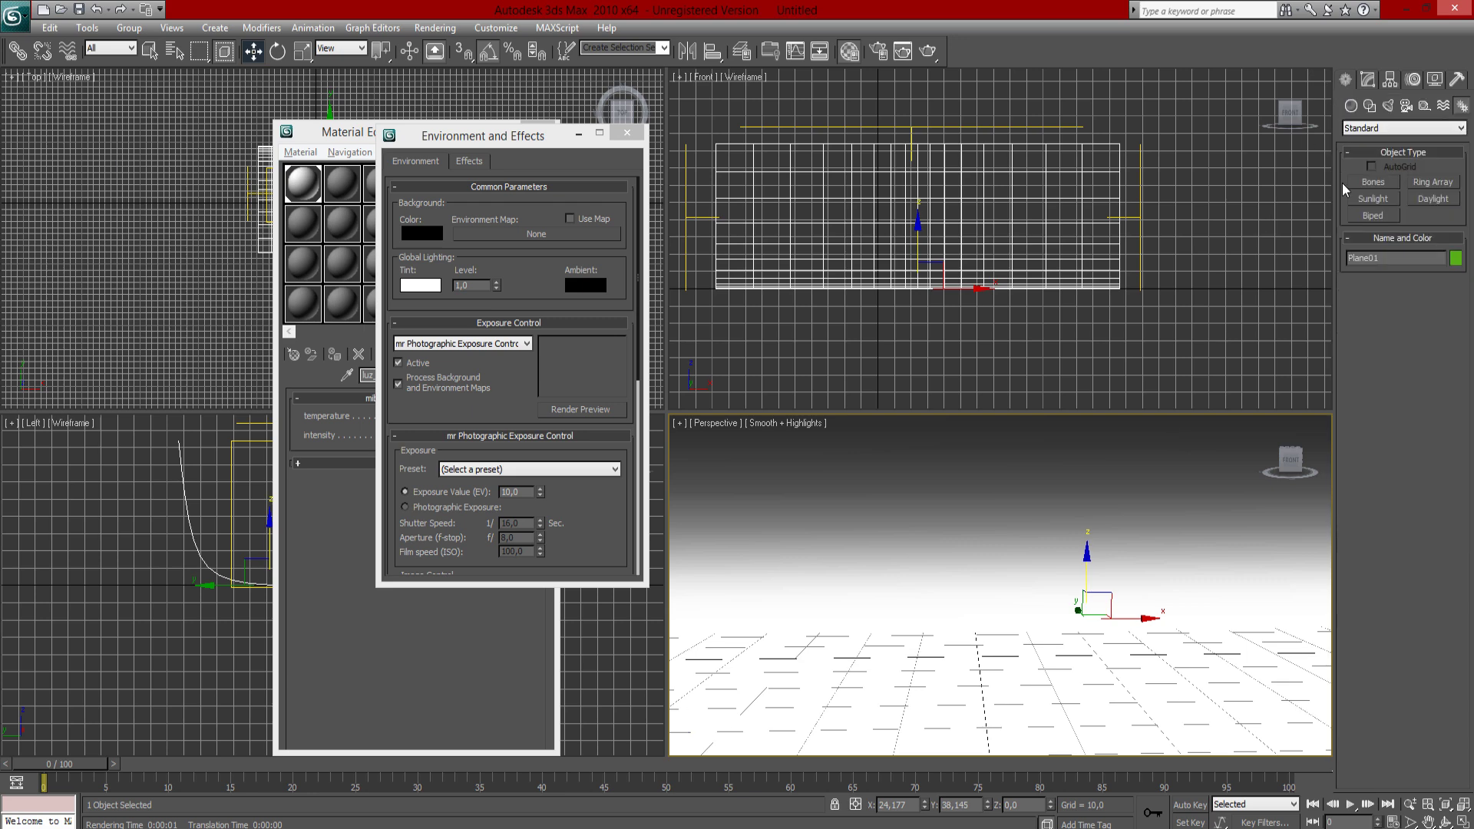
drag(884, 94, 933, 183)
click(1367, 81)
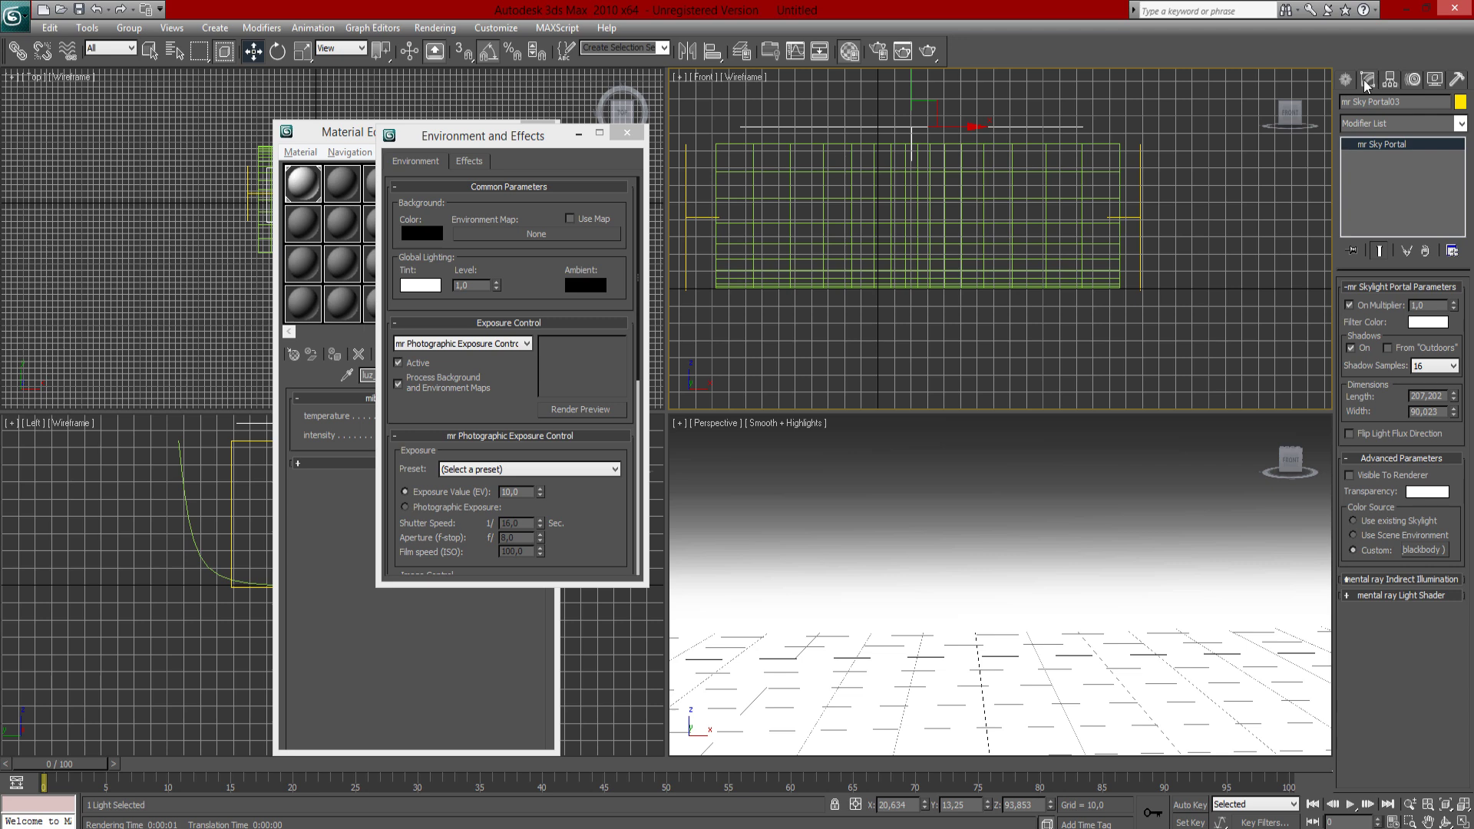
click(1348, 75)
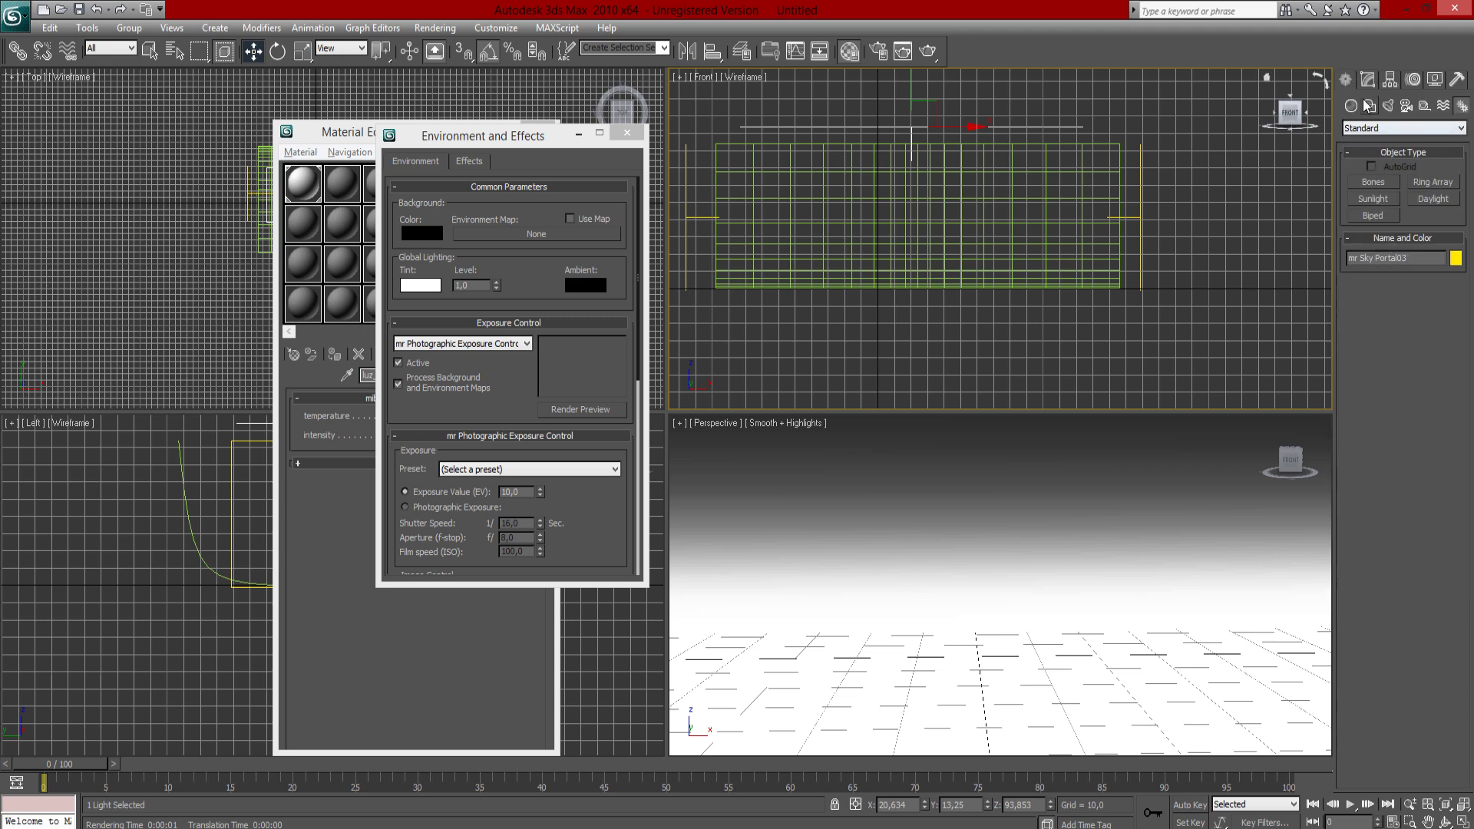
click(1390, 249)
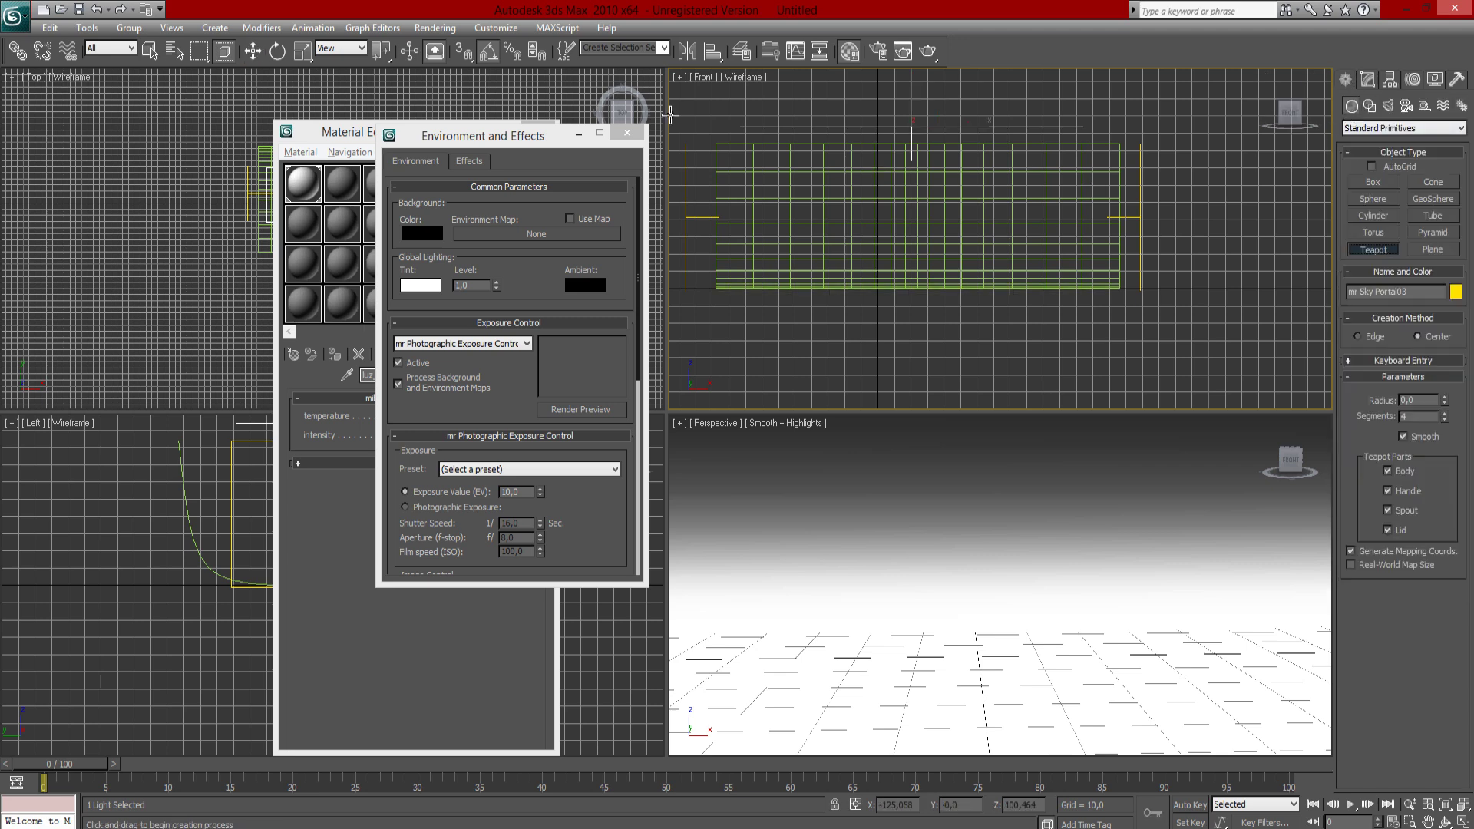
click(578, 134)
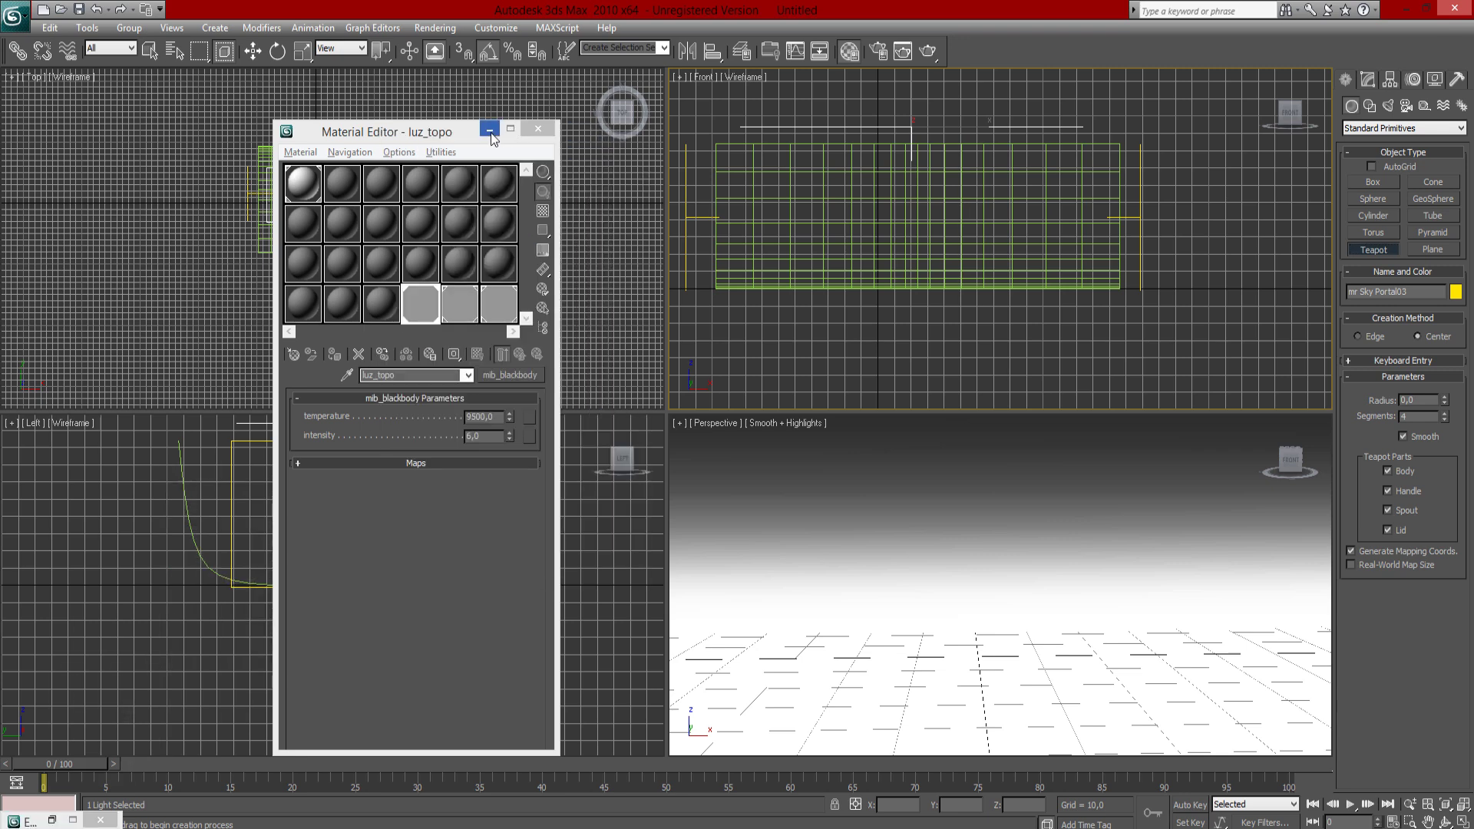
click(567, 120)
drag(328, 204, 333, 208)
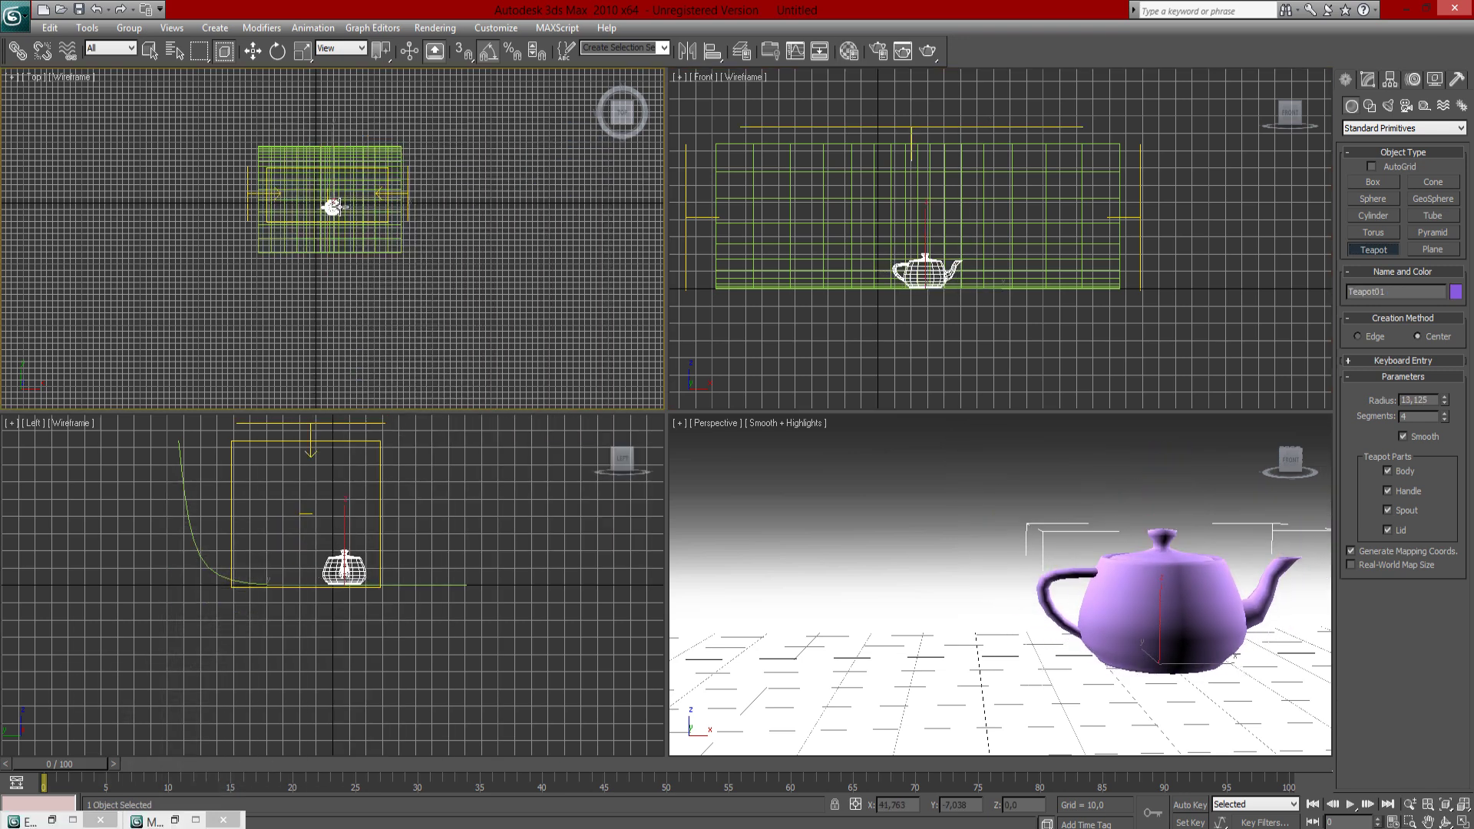
Move the teapot to the middle of the Perspective view and test-render it.
click(253, 57)
drag(1161, 672, 1009, 670)
key(shift+q)
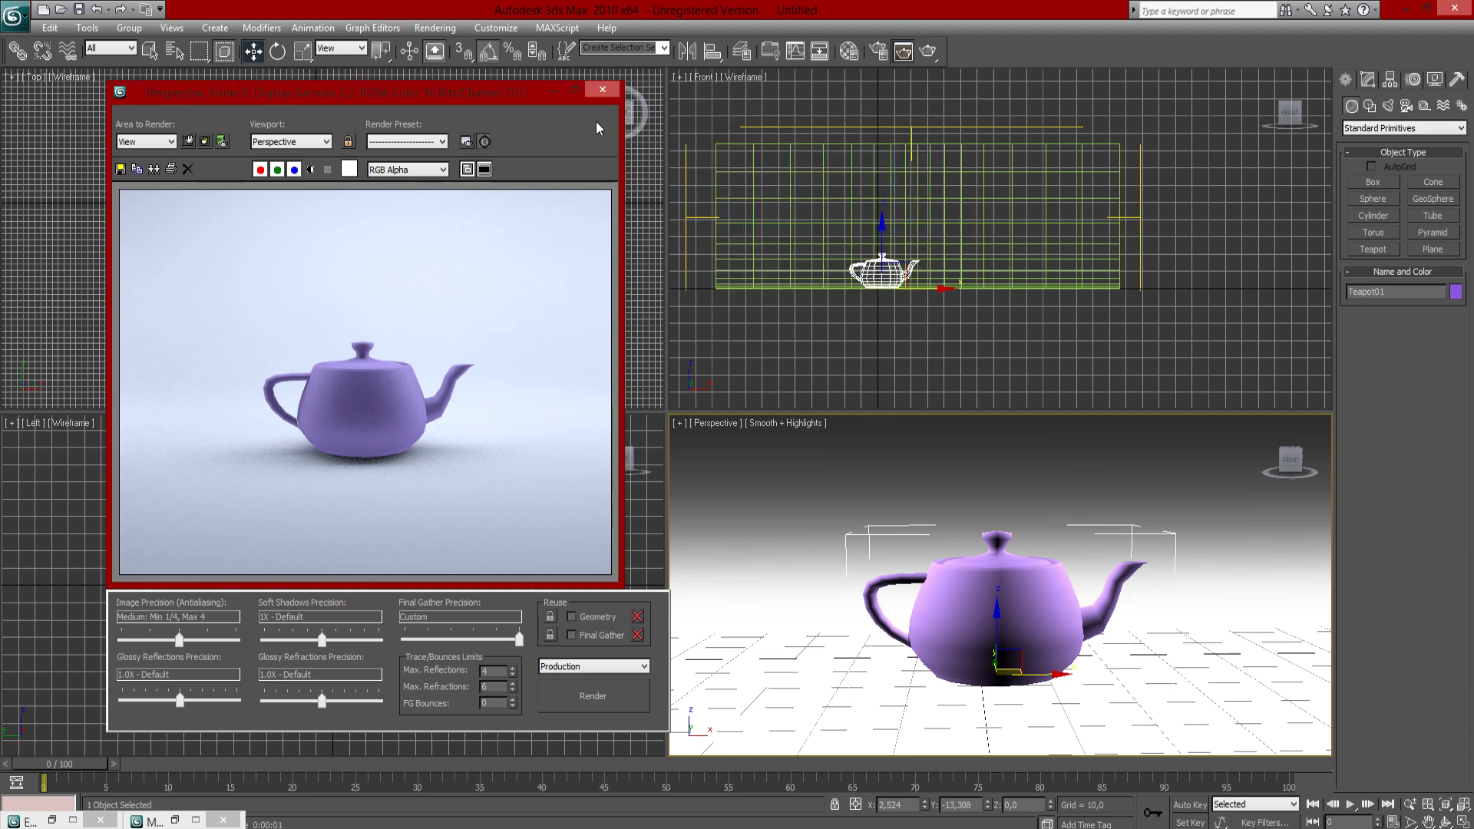
click(604, 90)
Rotate the teapot about -130° around its vertical axis so the spout points toward the front, and deselect it.
key(e)
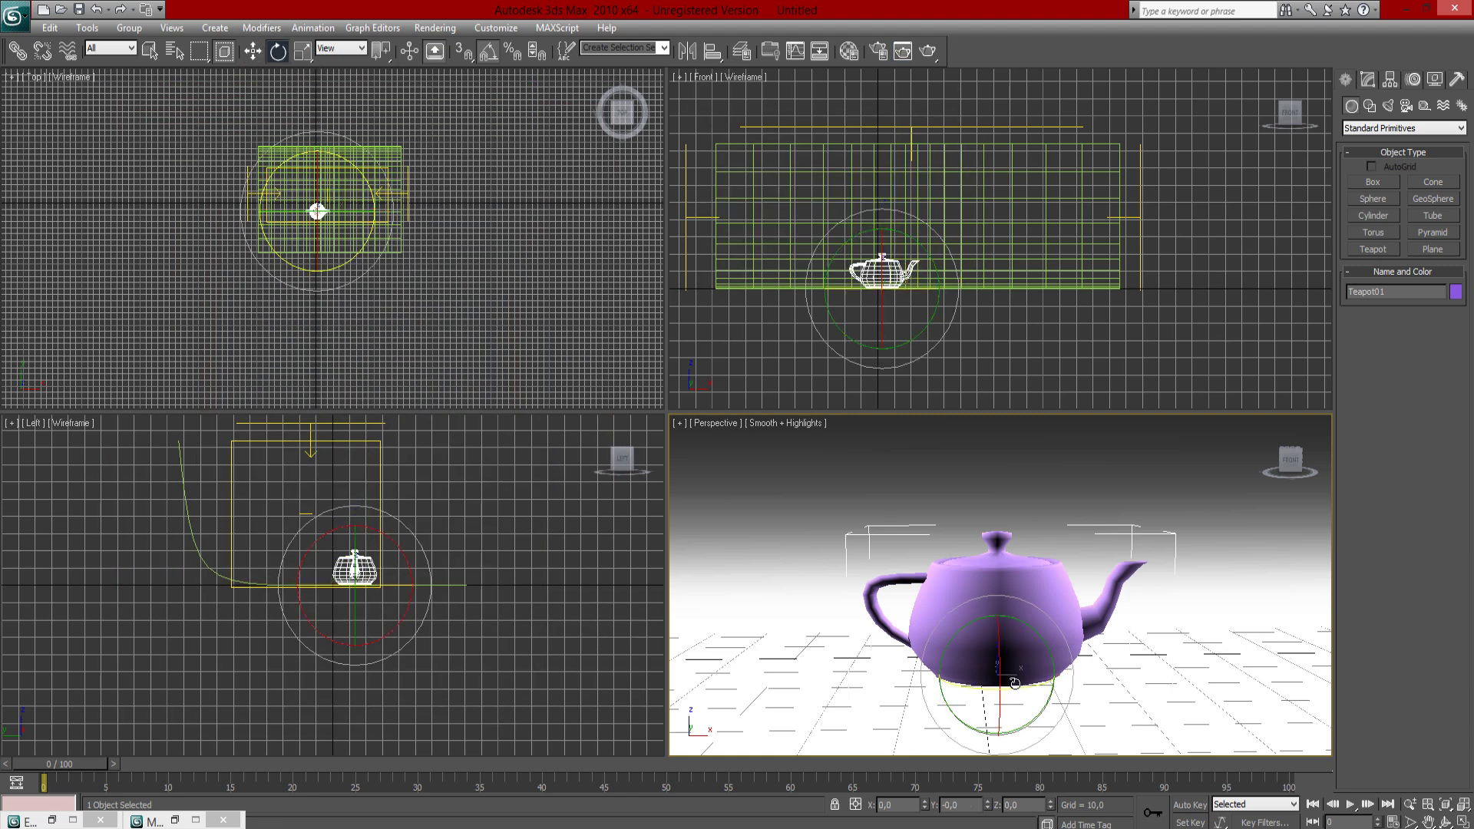
drag(1015, 683, 918, 687)
click(503, 320)
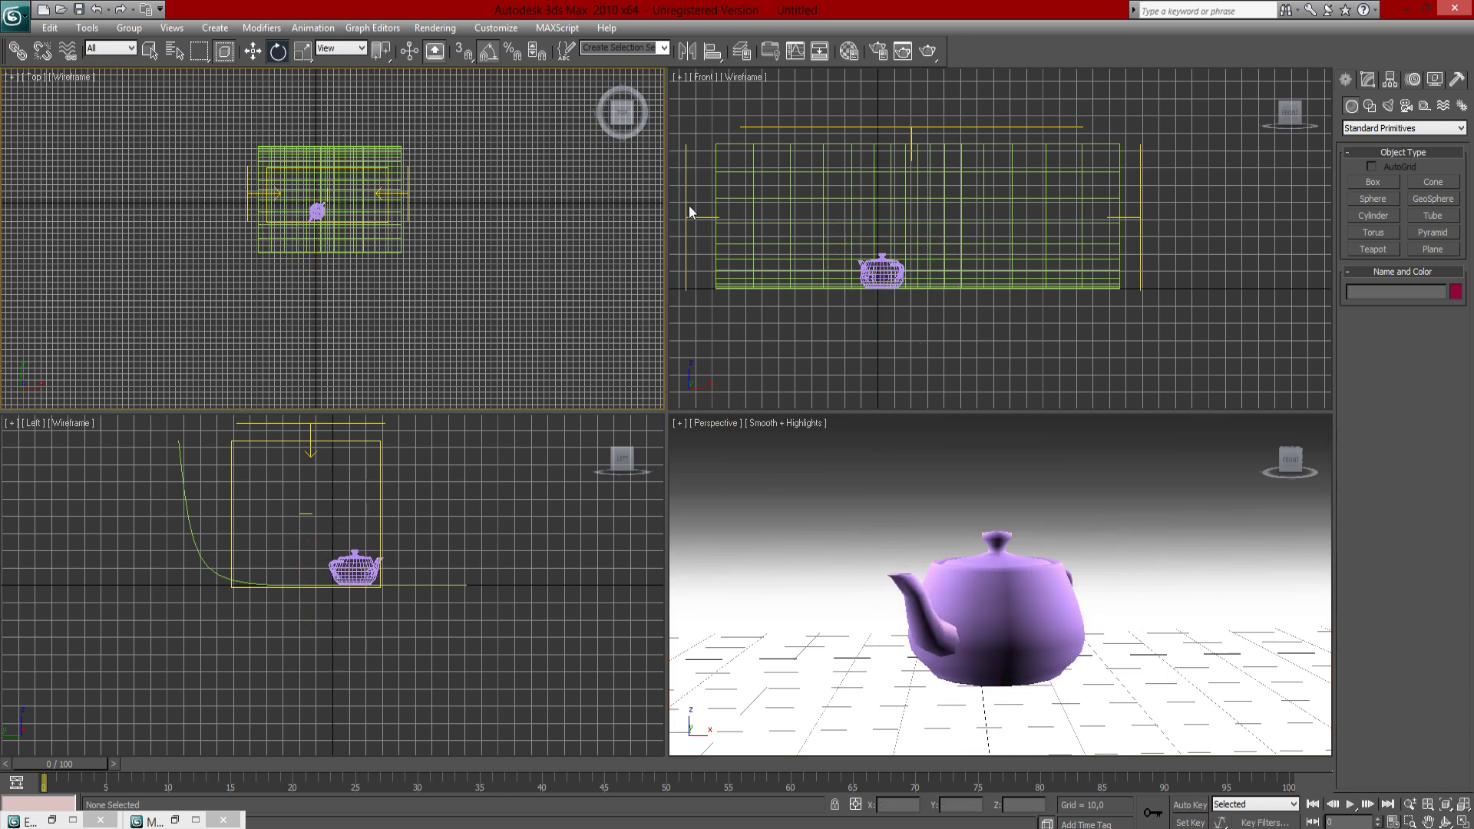
Test-render the Perspective view and examine the contact shadow beneath the teapot up close.
key(shift+q)
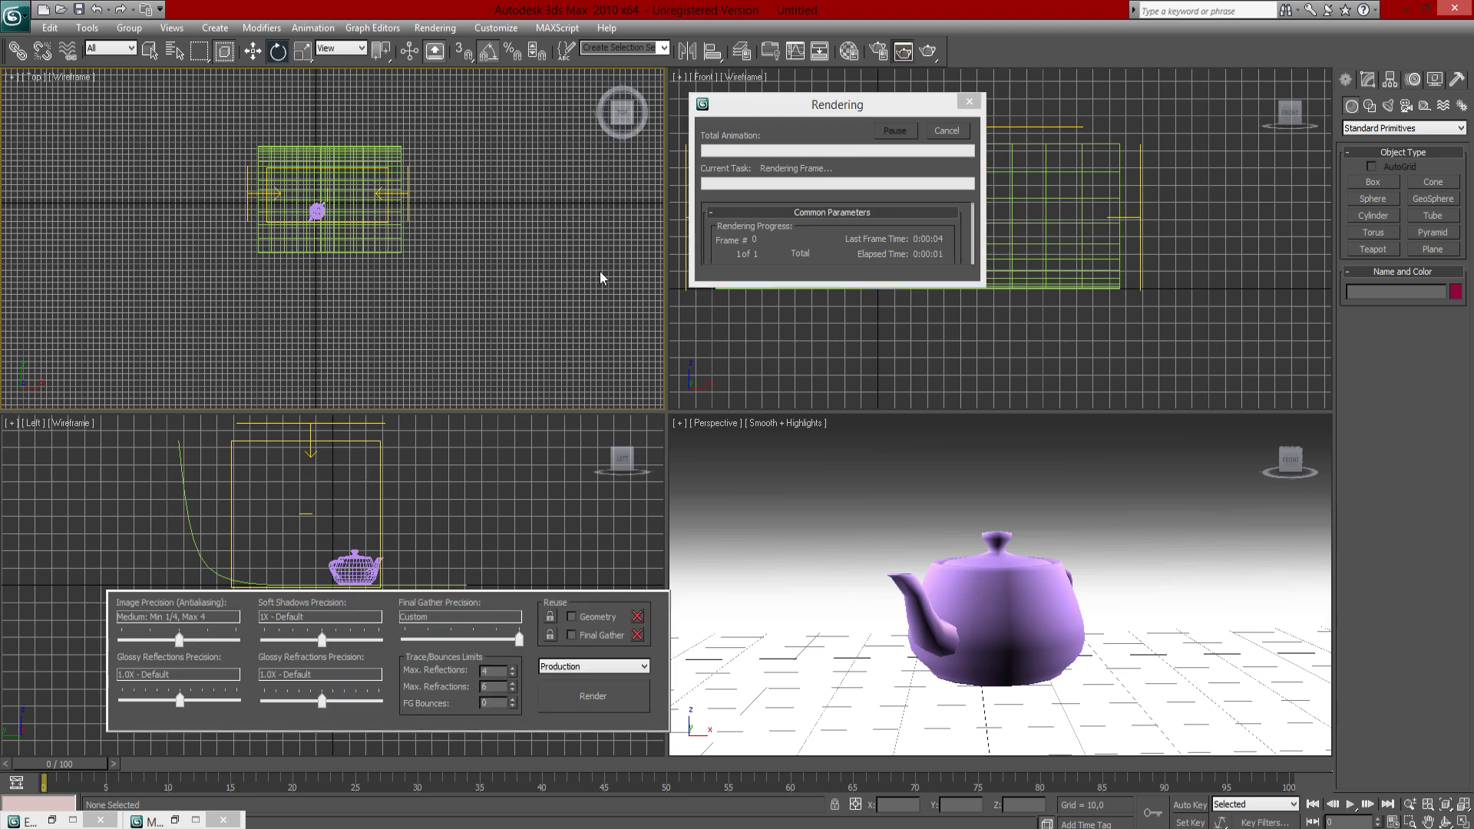
click(603, 89)
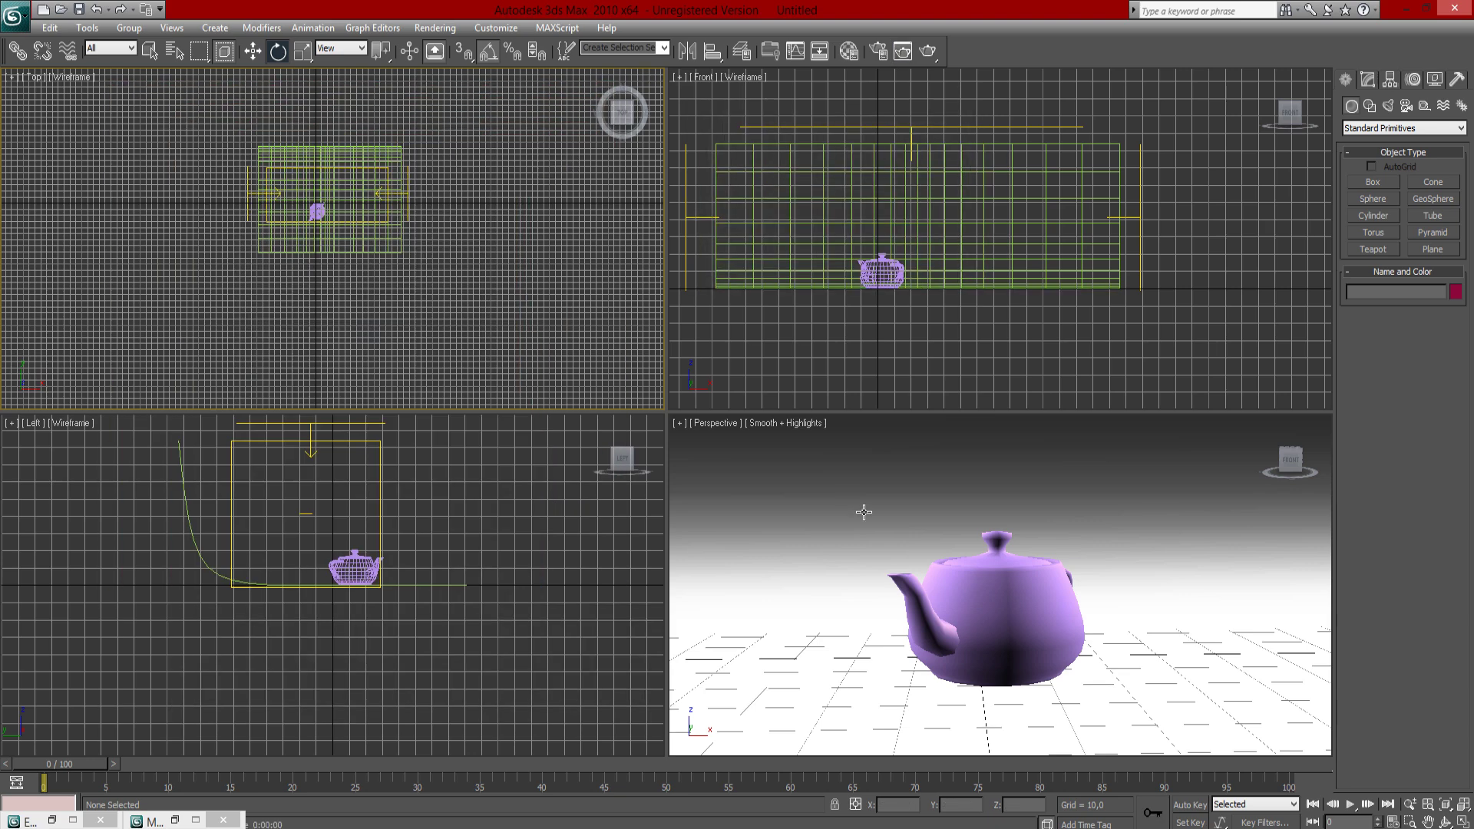
click(863, 510)
key(shift+q)
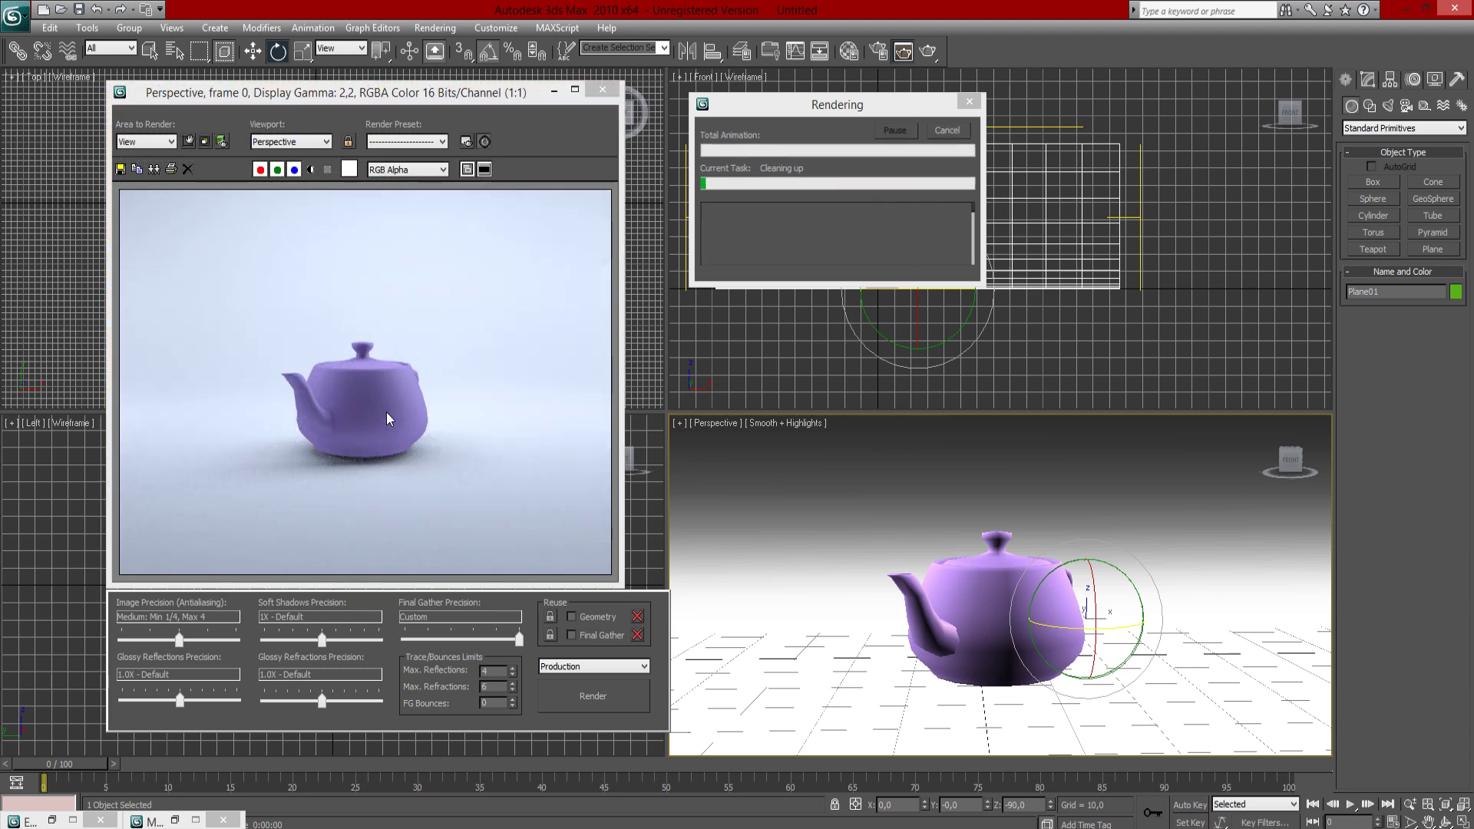
scroll(350, 479, up, 2)
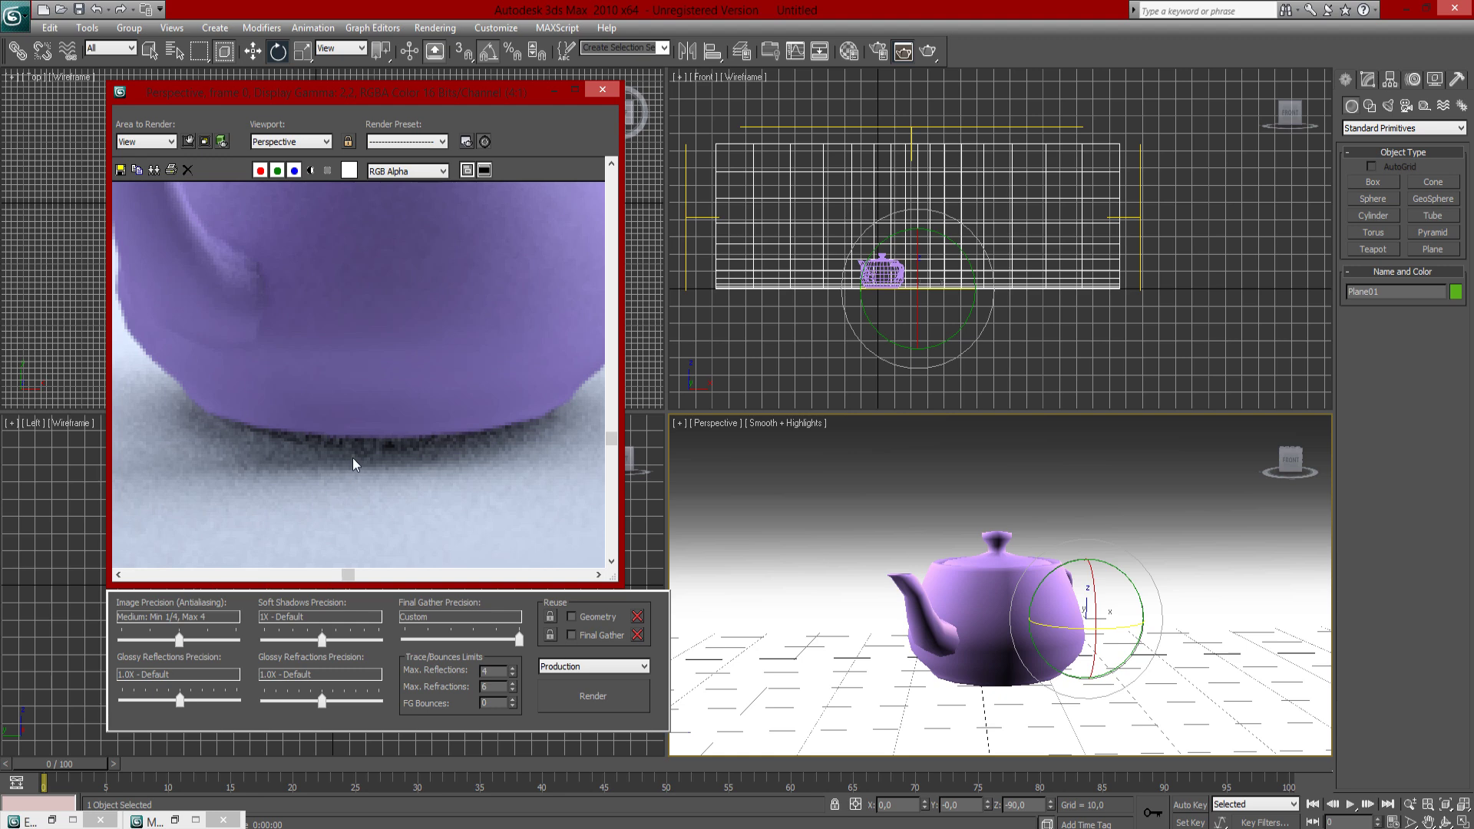
scroll(353, 457, down, 3)
scroll(352, 458, up, 1)
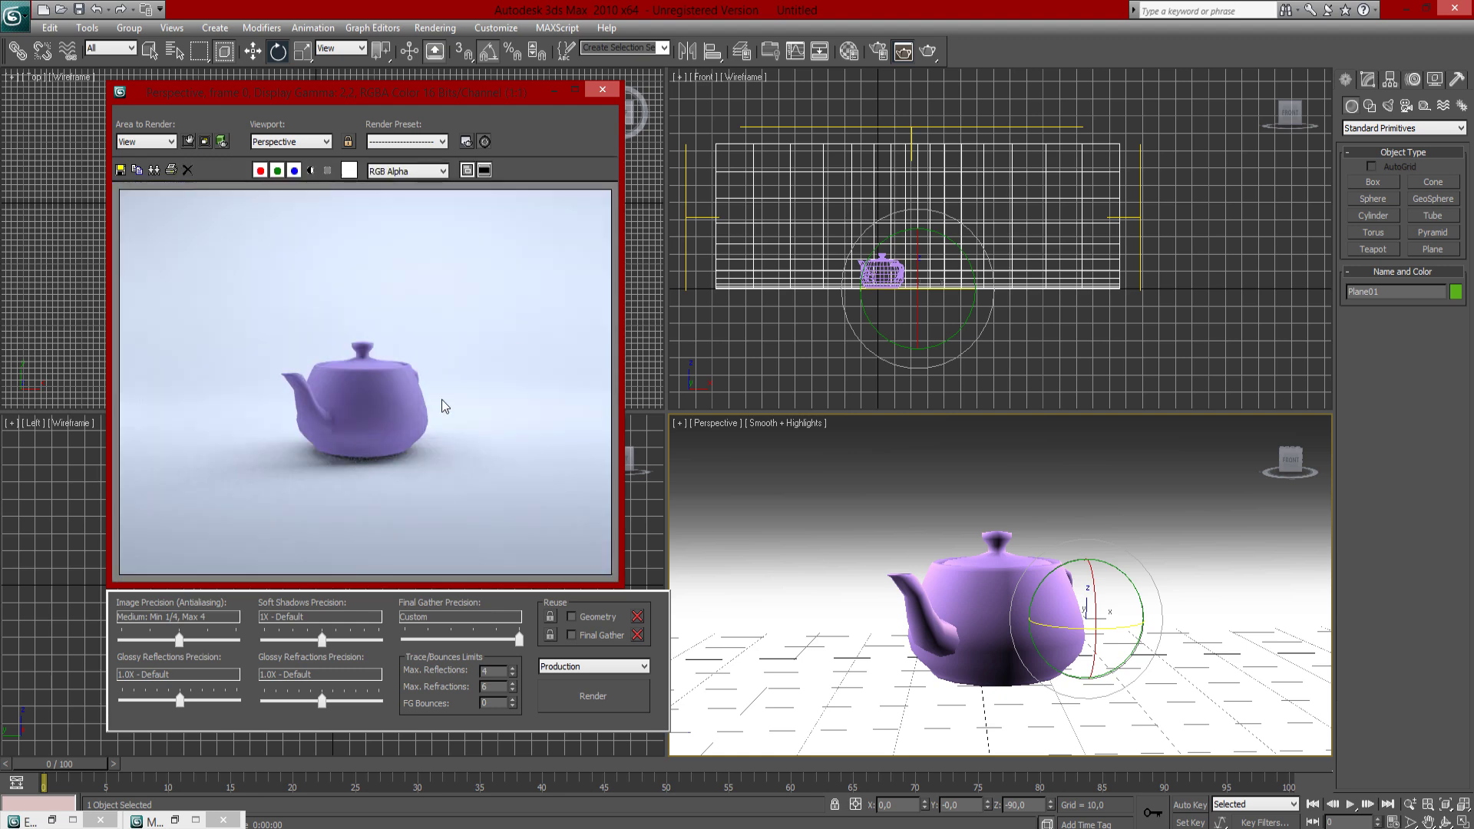
click(605, 90)
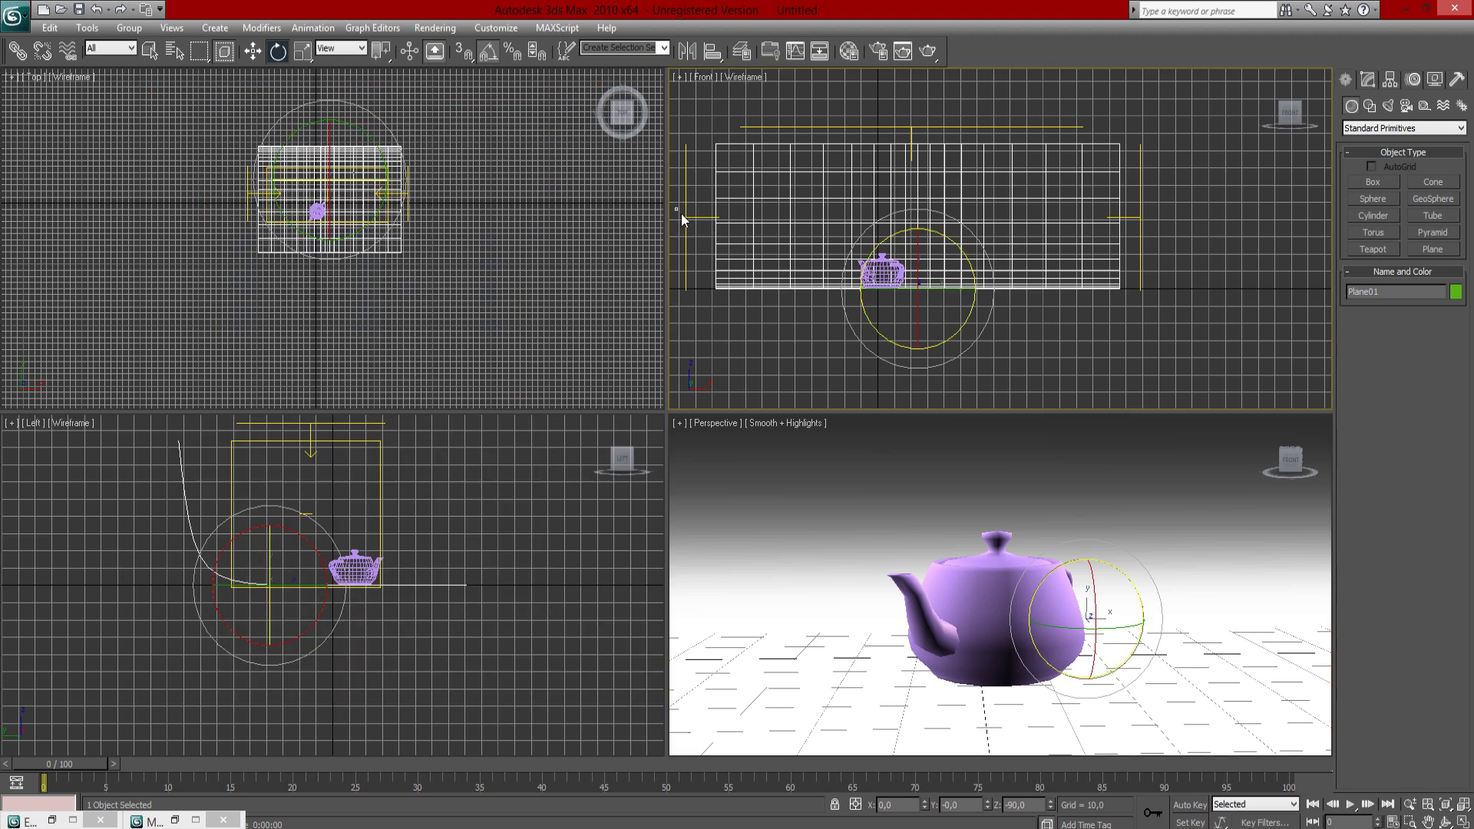
Set the shadow samples to 32 on the left, right and overhead sky portals.
click(681, 215)
click(1373, 81)
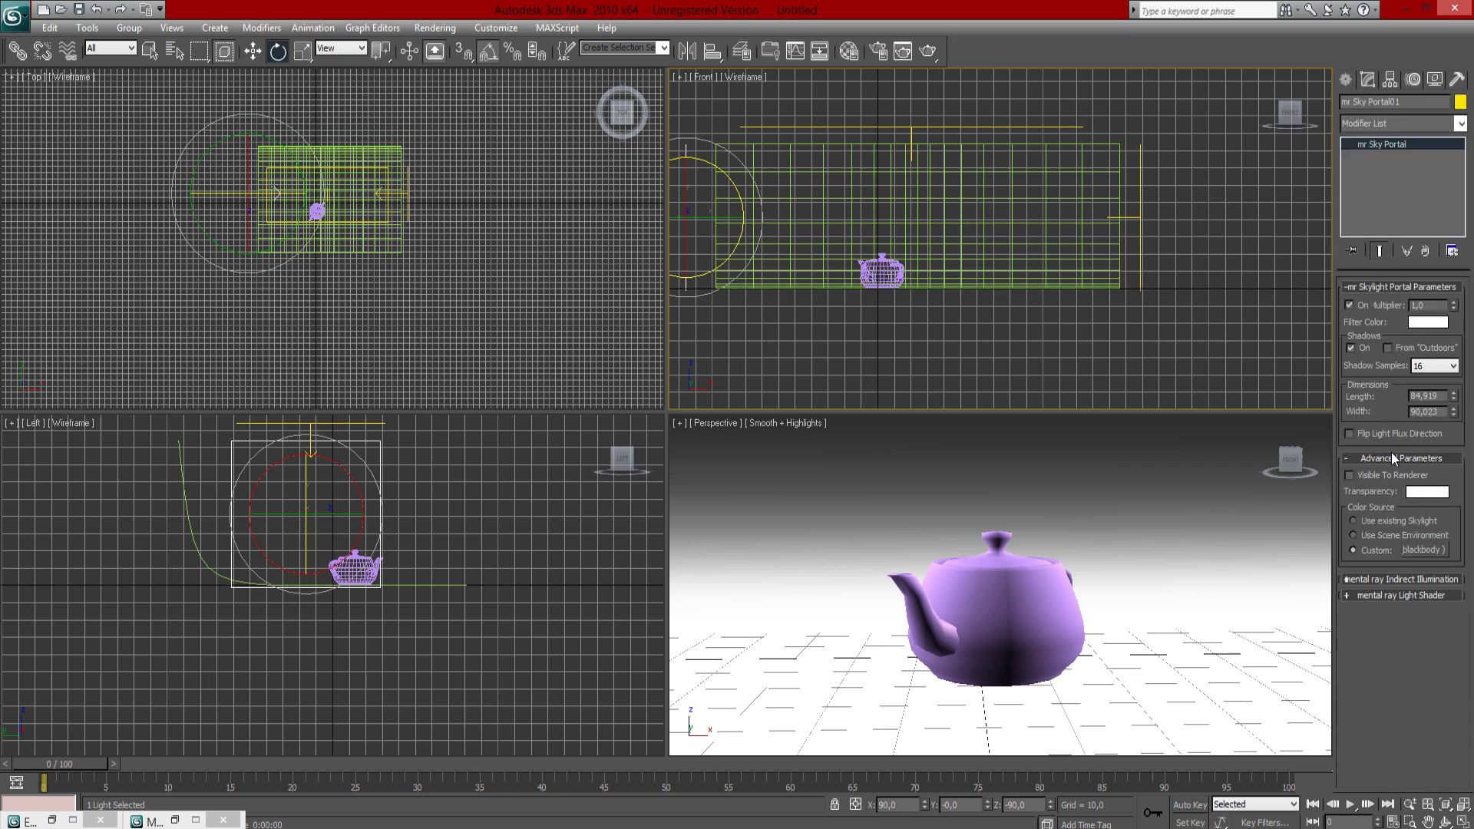
click(1433, 367)
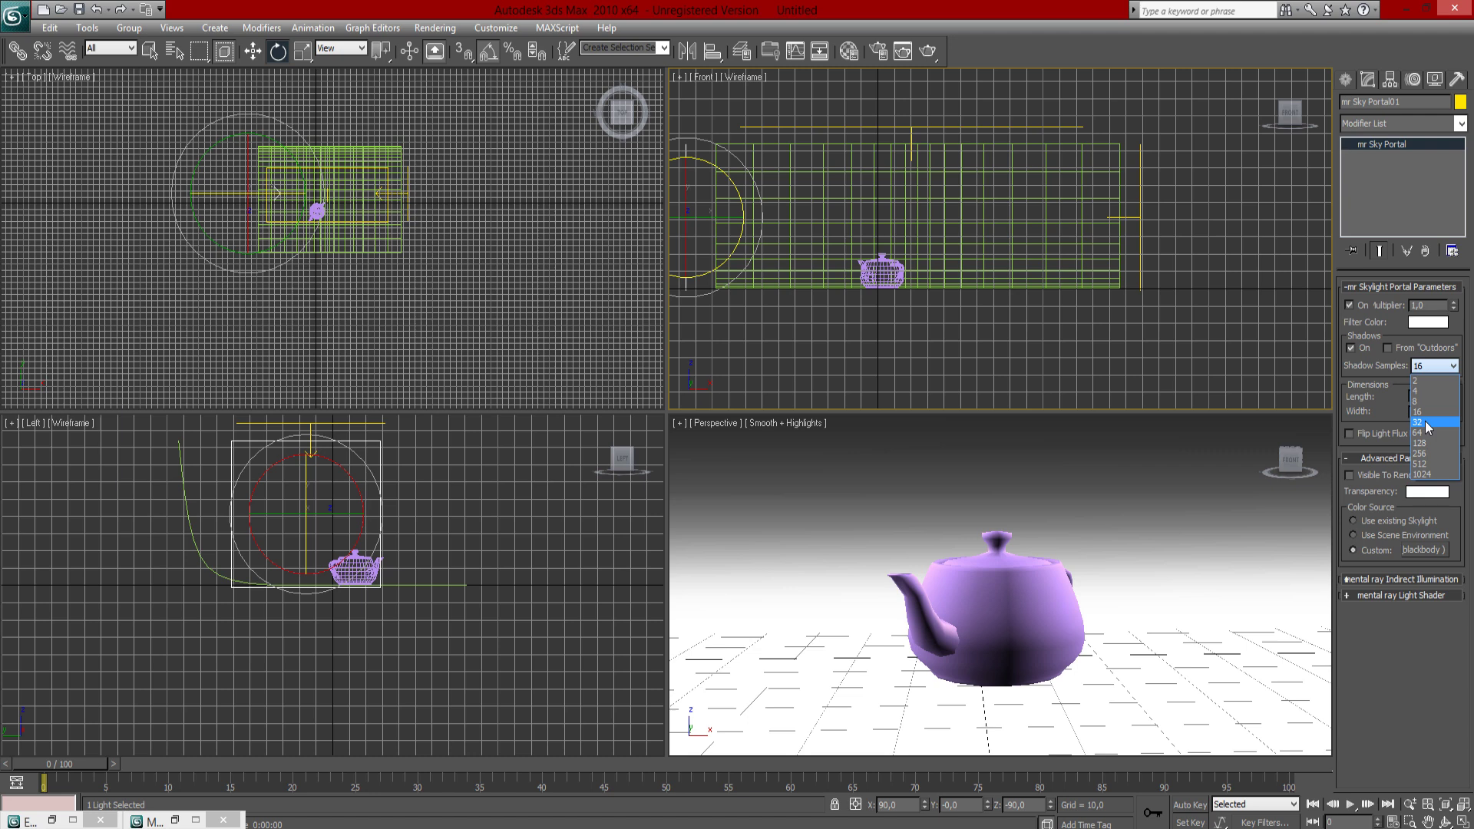
click(1188, 181)
drag(1188, 181, 1099, 239)
click(1452, 370)
click(1432, 426)
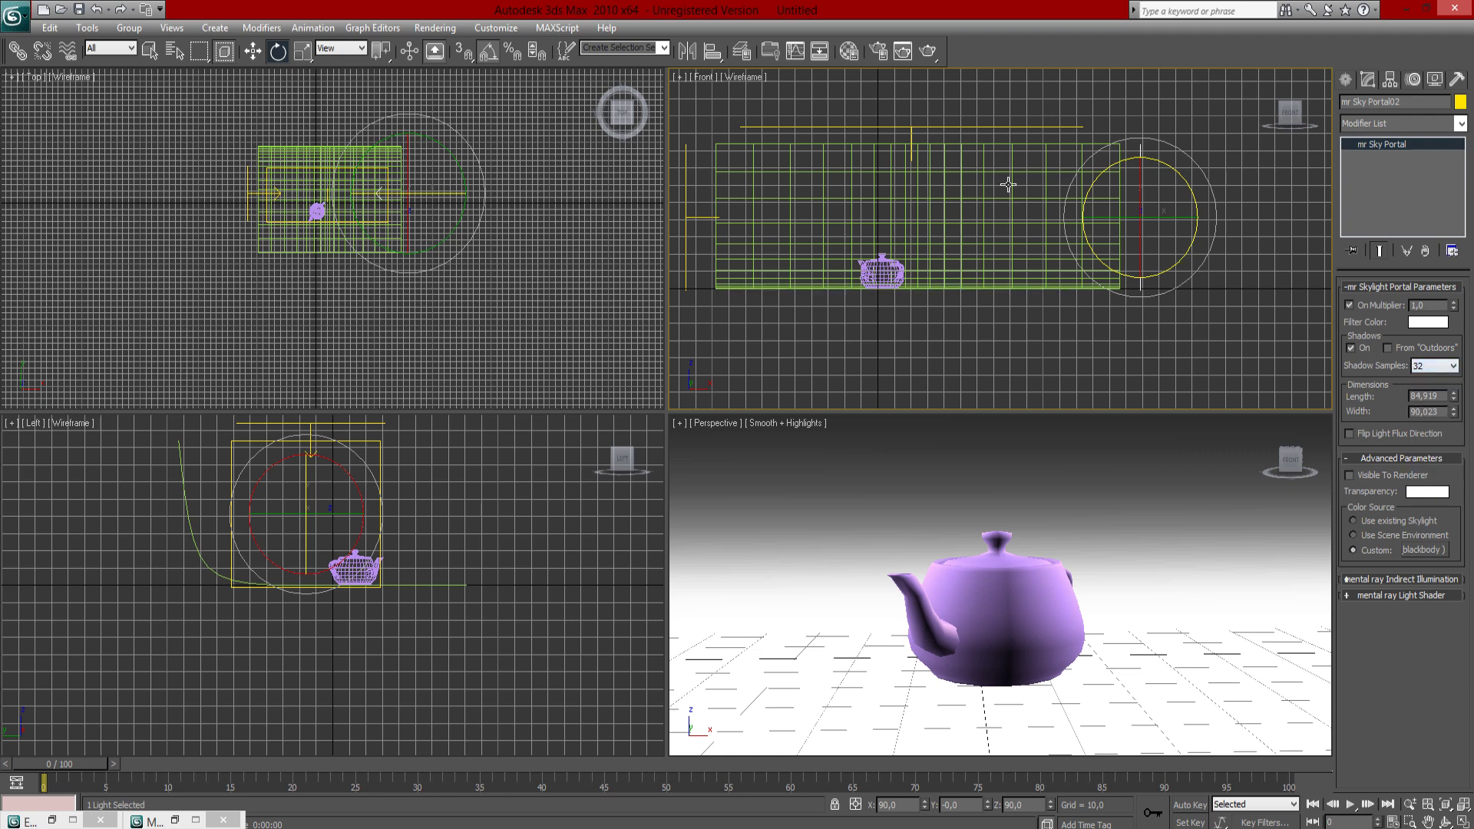
drag(951, 182, 875, 72)
click(1433, 366)
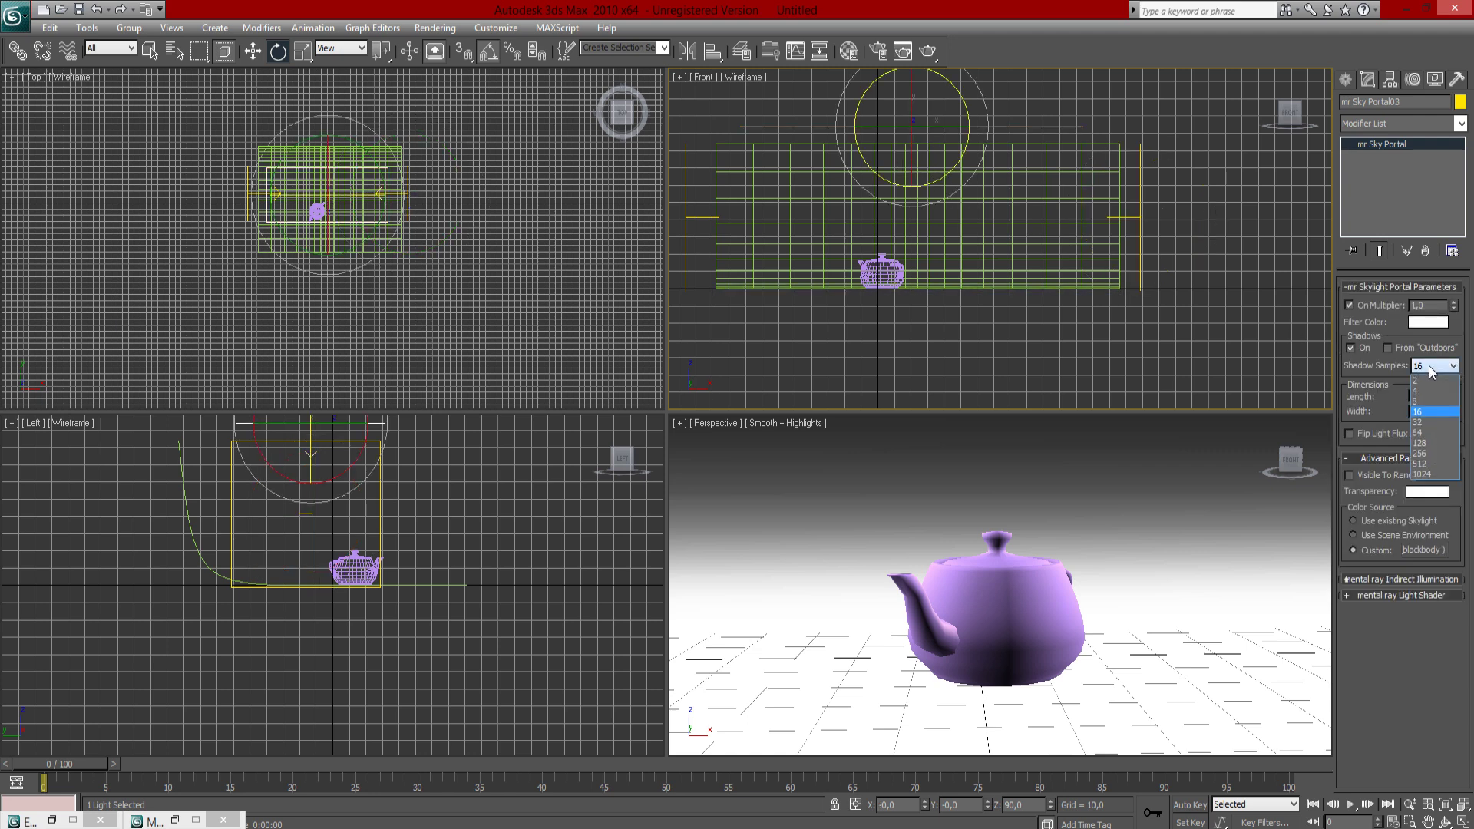
click(1425, 422)
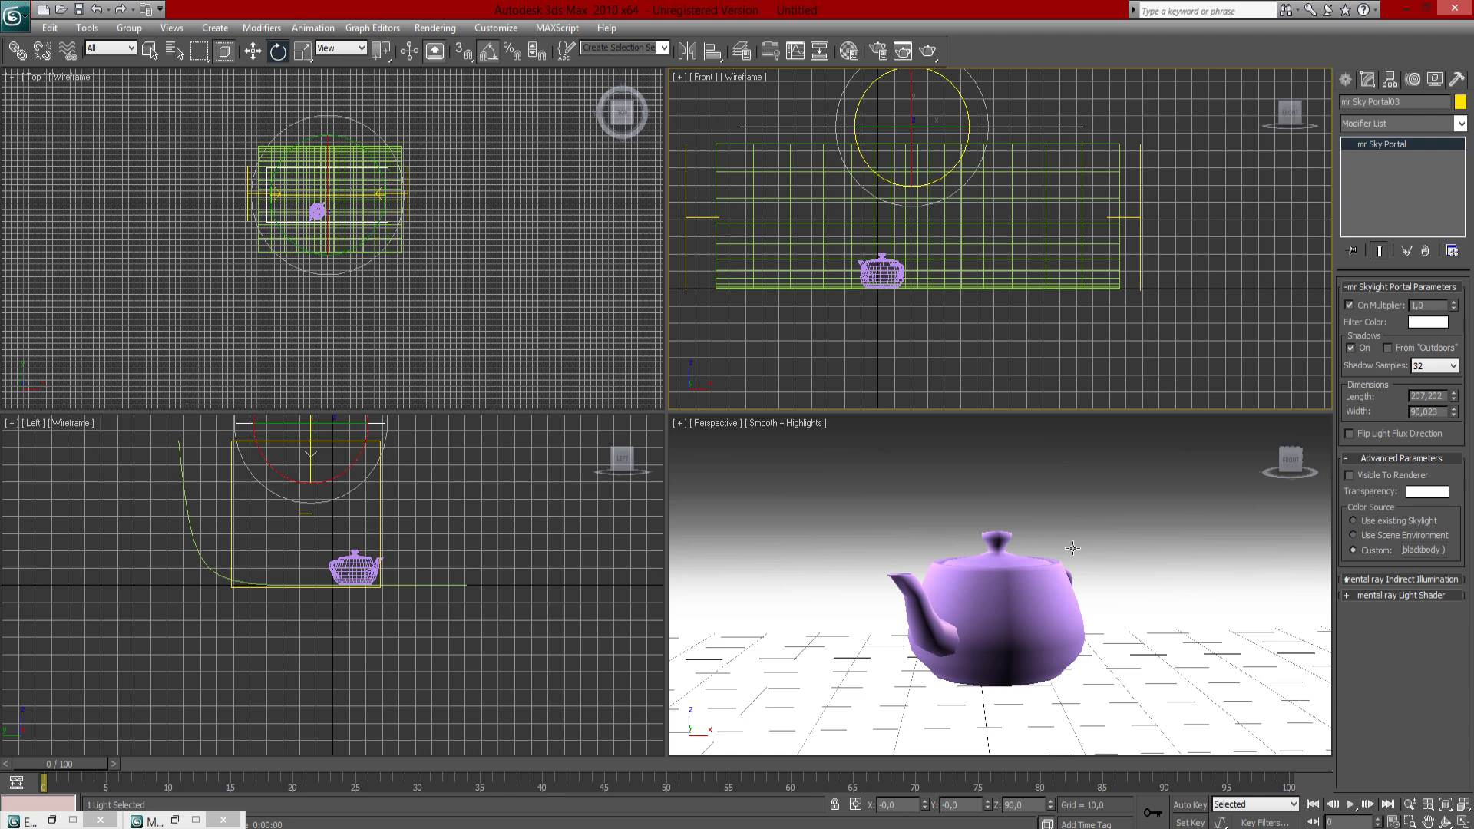
Add a TurboSmooth modifier to the teapot and test-render the Perspective view.
click(1031, 569)
key(m)
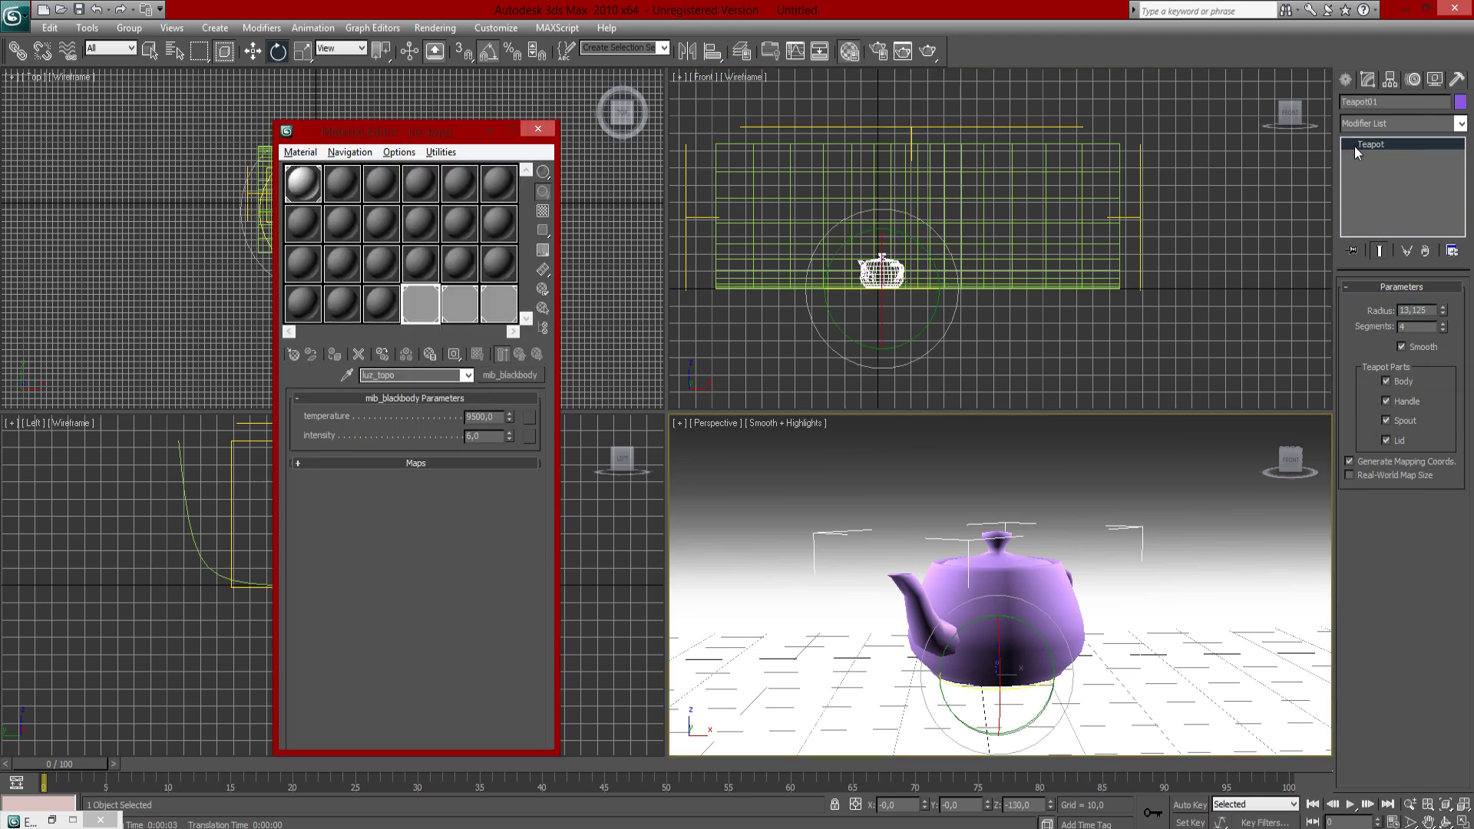
click(1367, 123)
key(t)
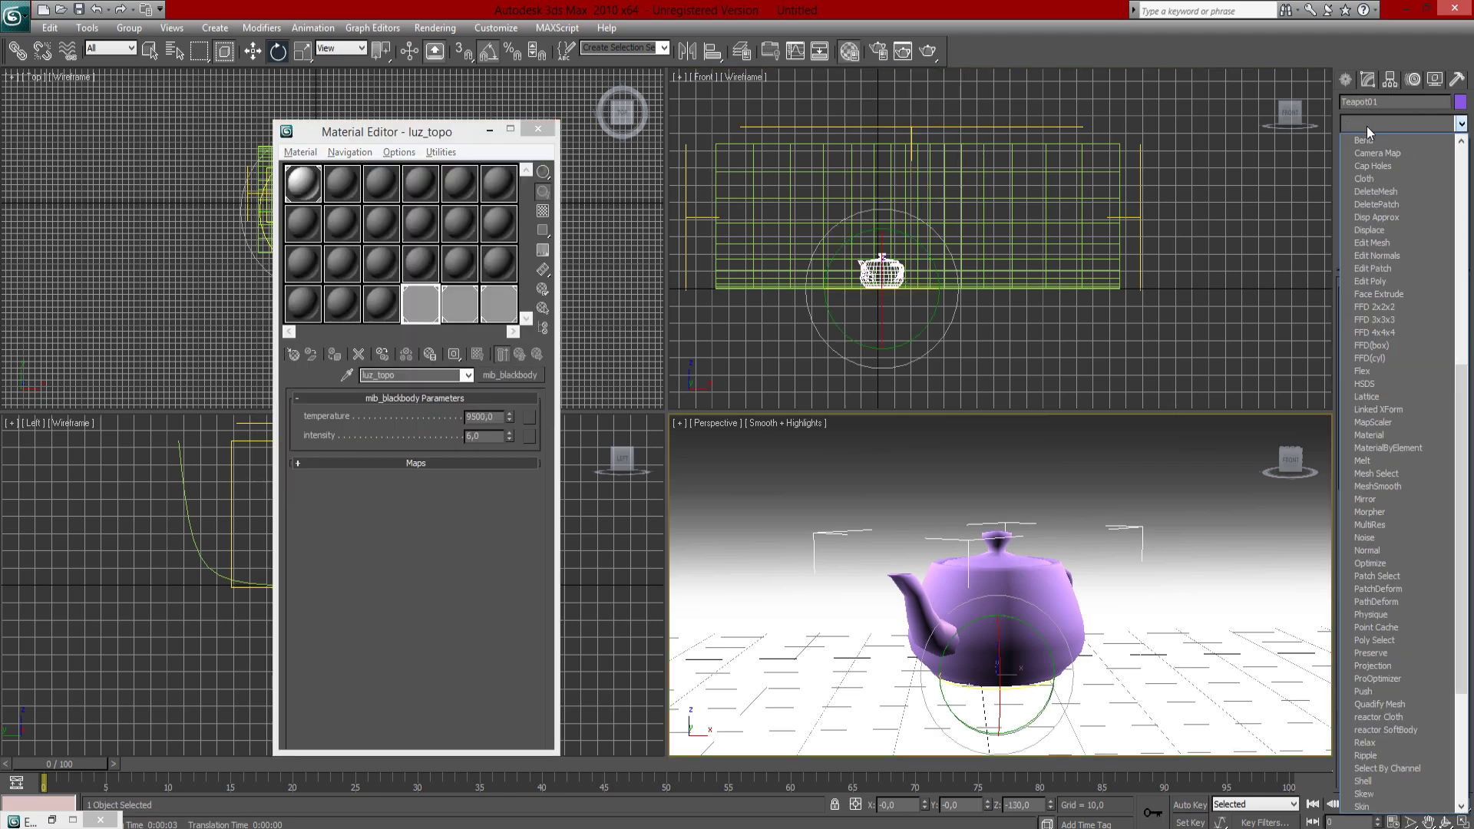
click(1395, 614)
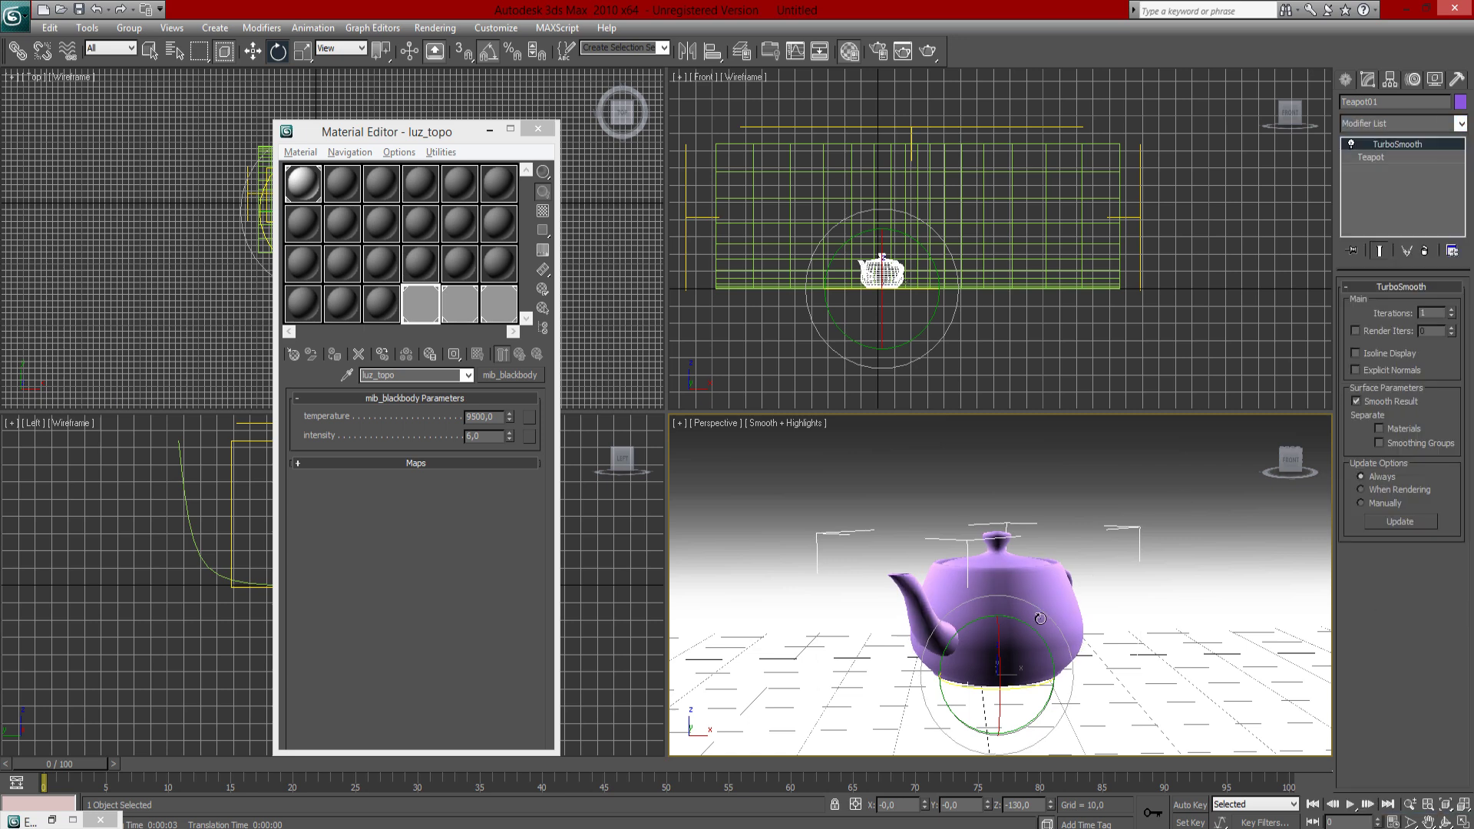
key(shift+q)
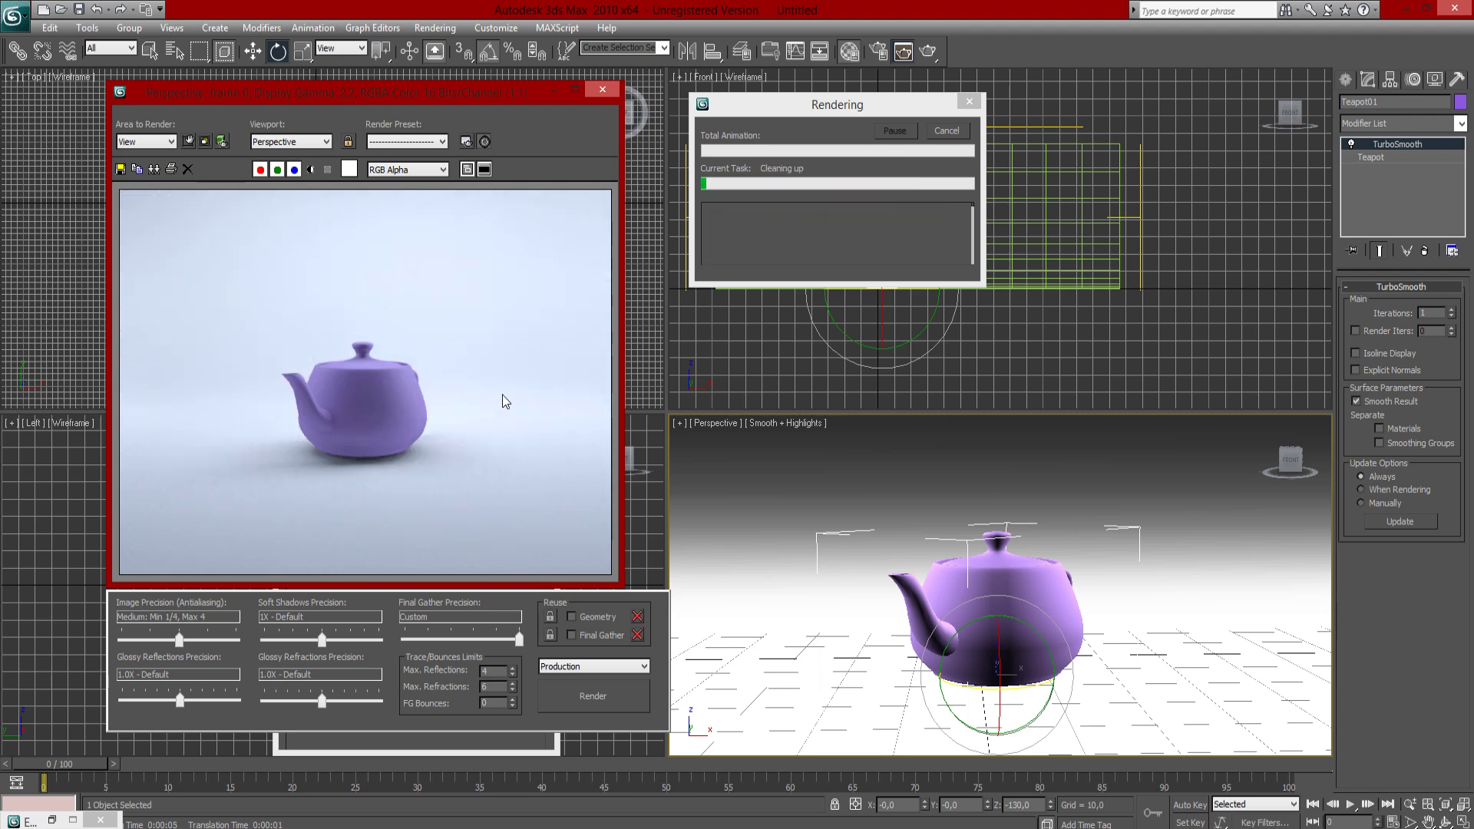
click(603, 90)
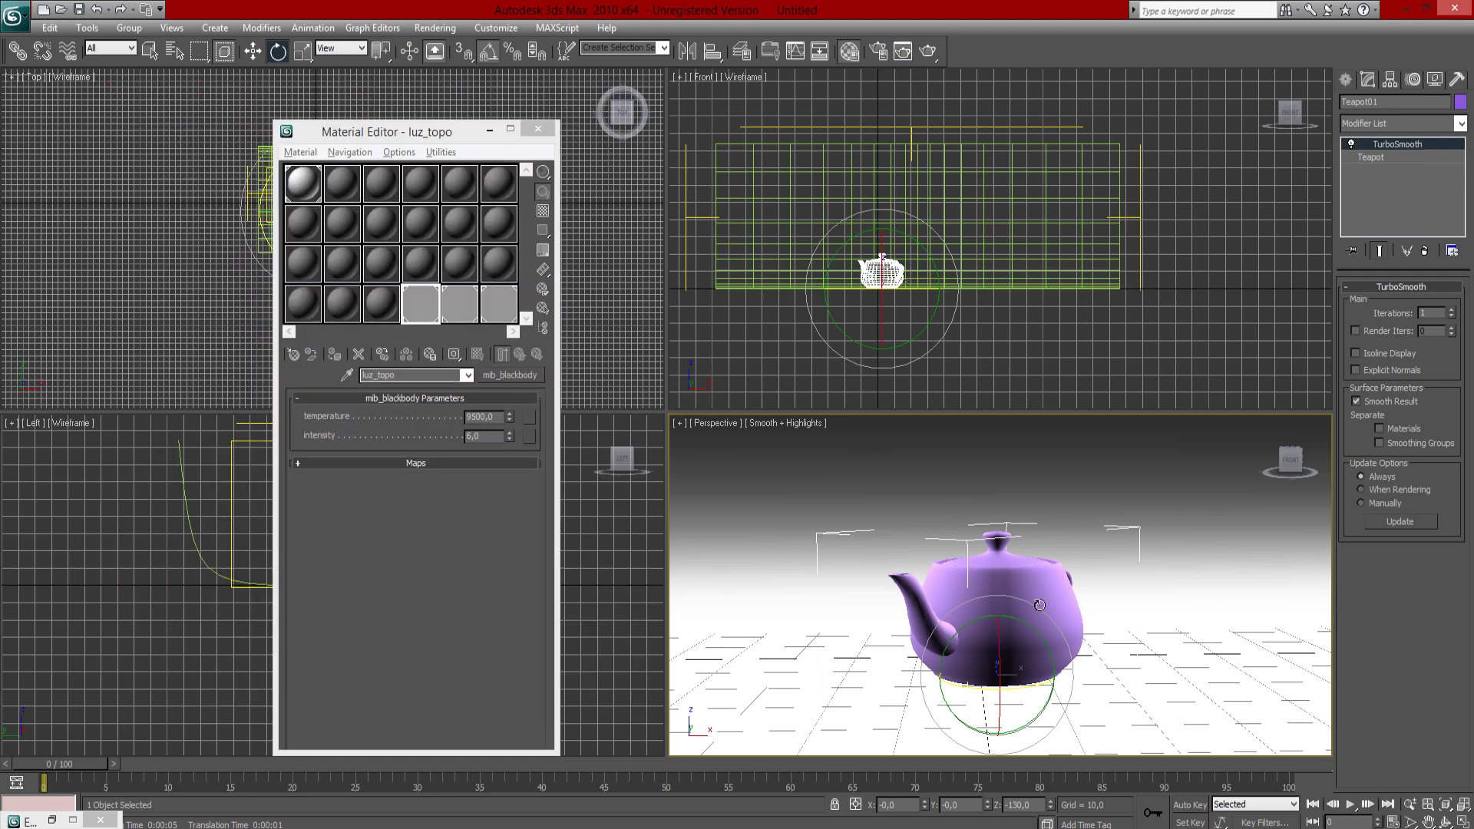
Examine the teapot's smoothed wireframe and its contact with the backdrop floor up close in the Front view.
click(874, 375)
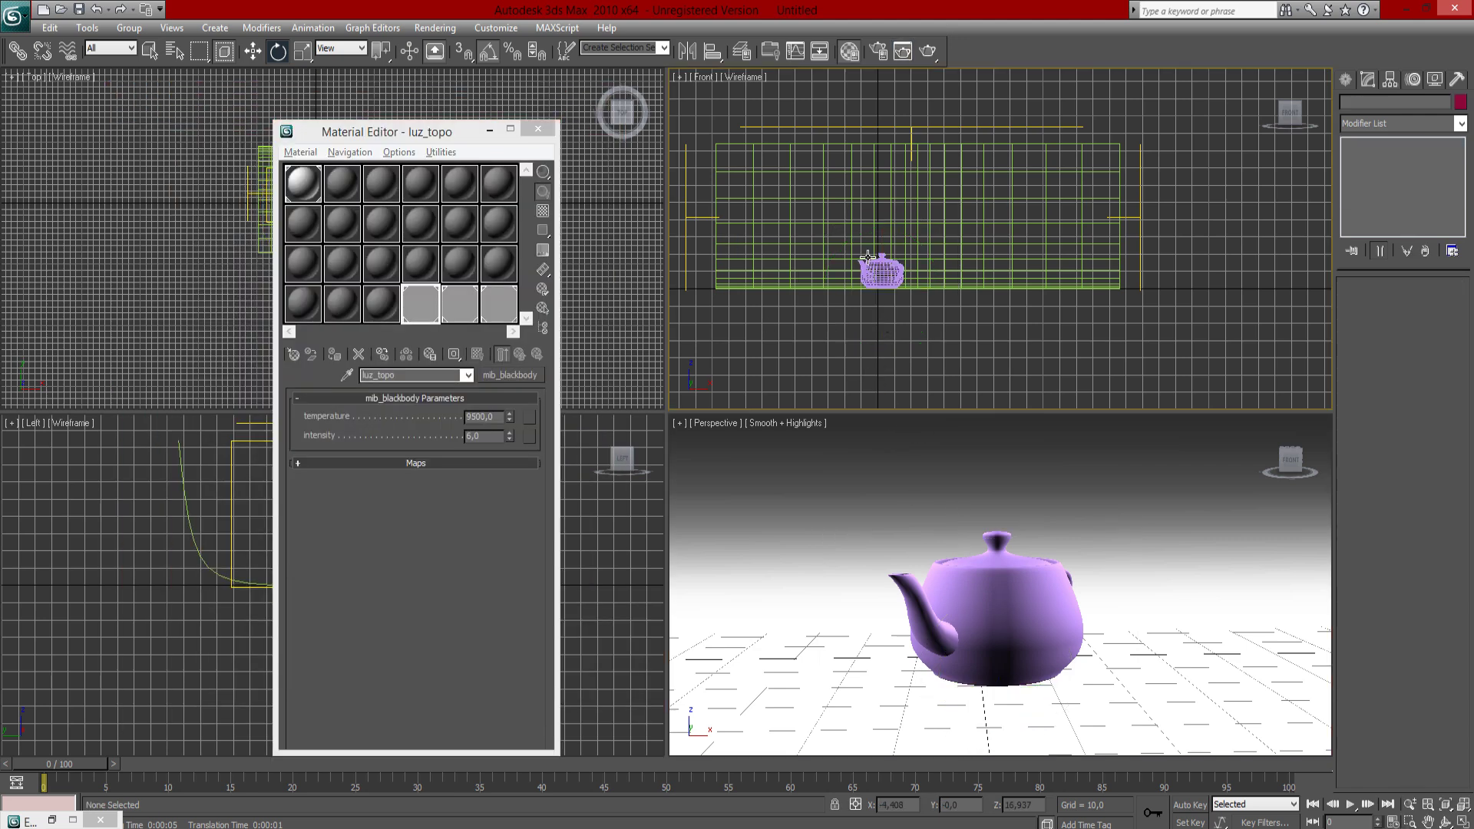
scroll(799, 361, up, 5)
middle_drag(797, 361, 916, 294)
scroll(730, 298, up, 4)
middle_drag(758, 310, 1094, 242)
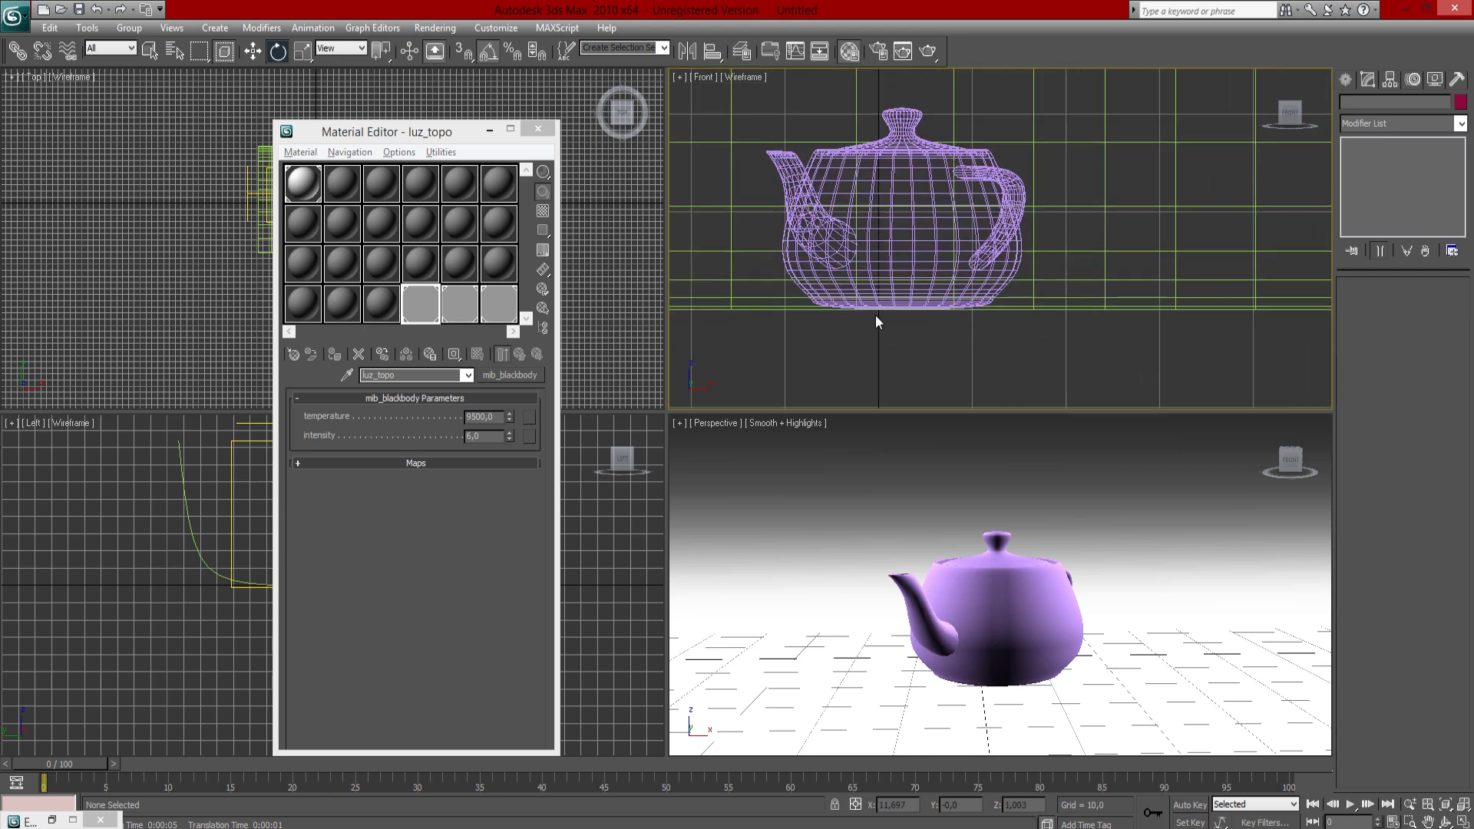
scroll(855, 317, up, 2)
scroll(857, 321, up, 2)
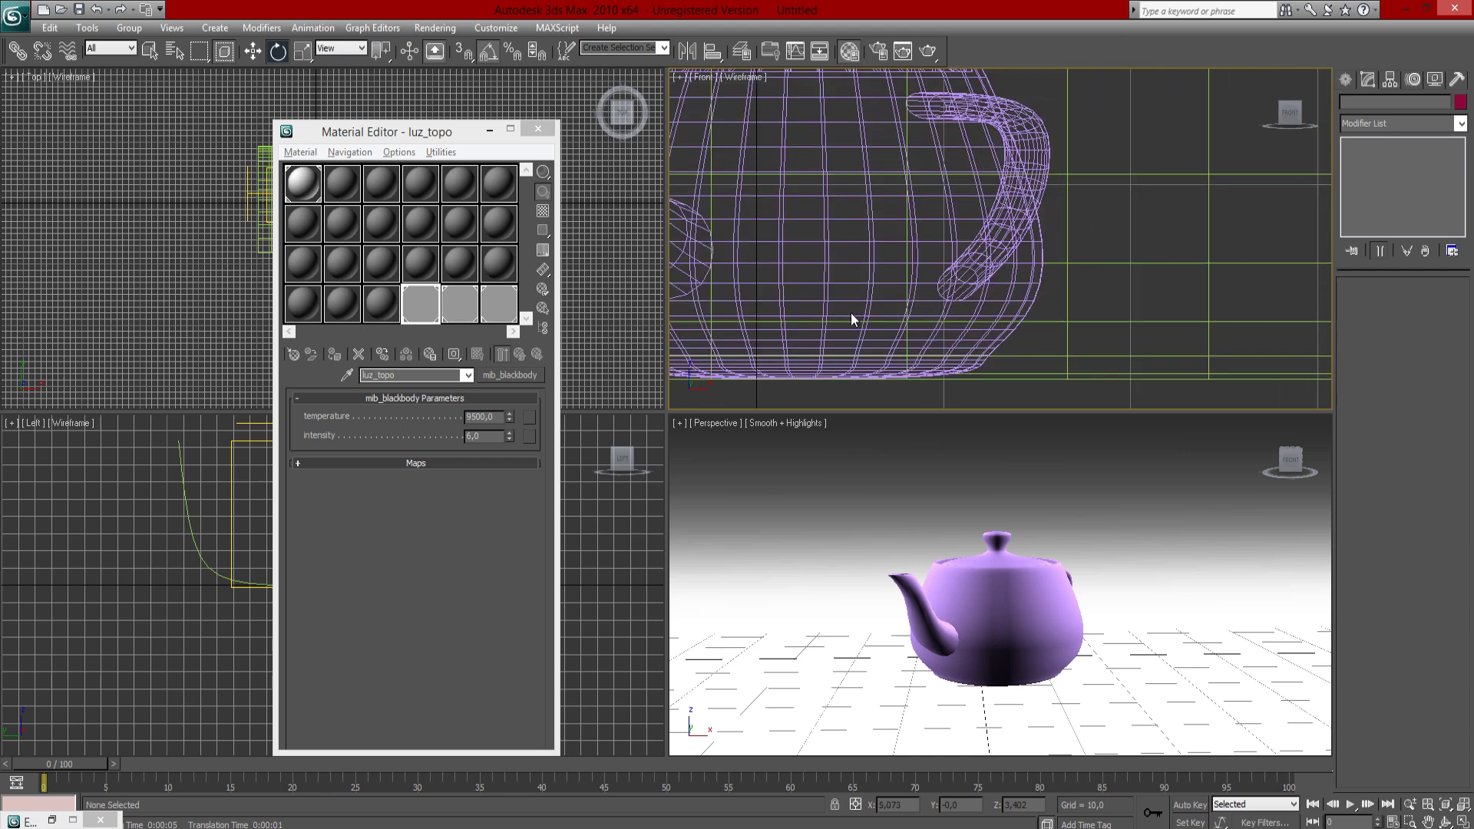
click(822, 312)
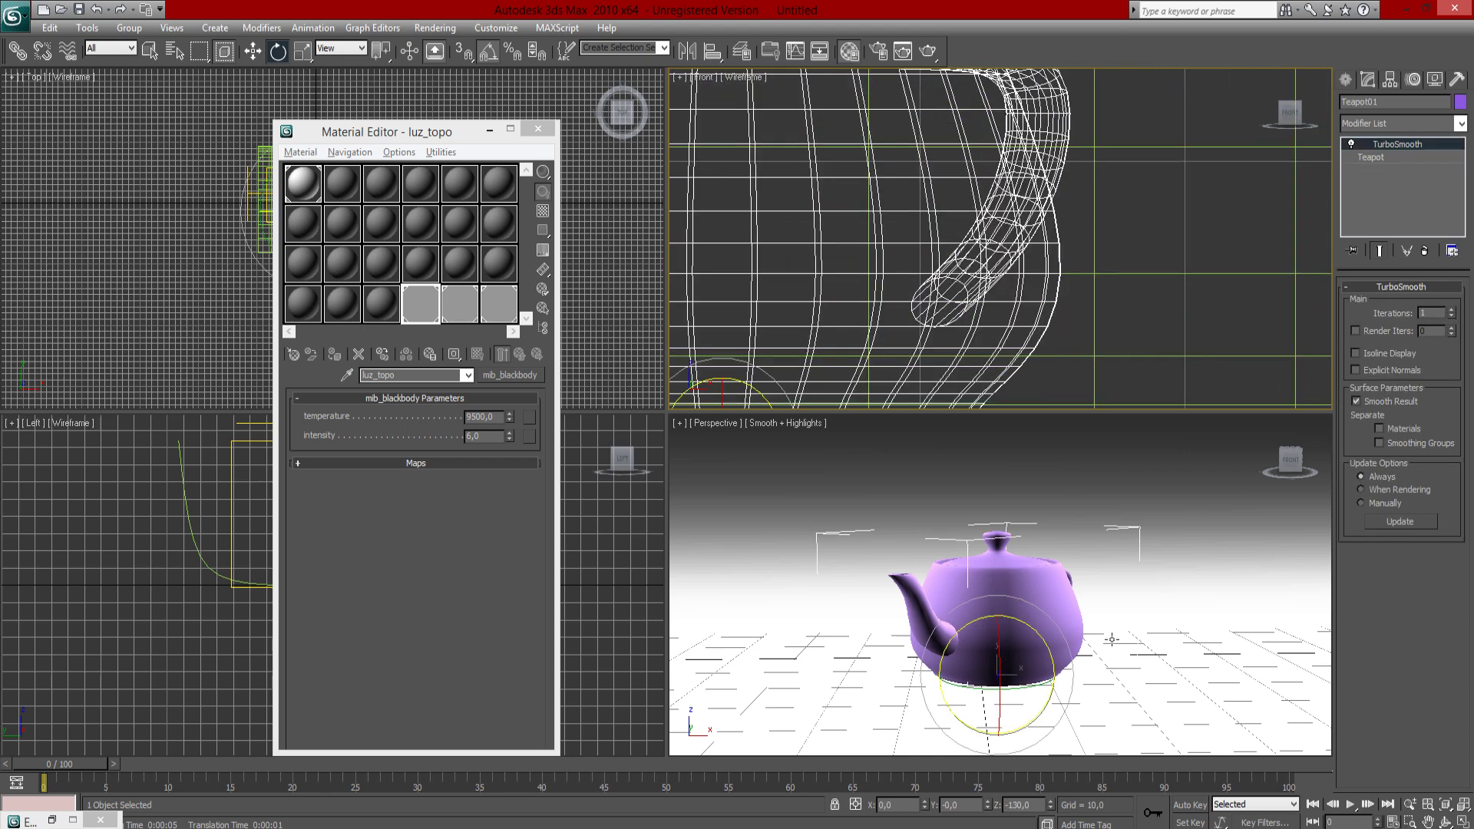
click(1067, 344)
scroll(982, 240, down, 8)
middle_drag(982, 240, 968, 367)
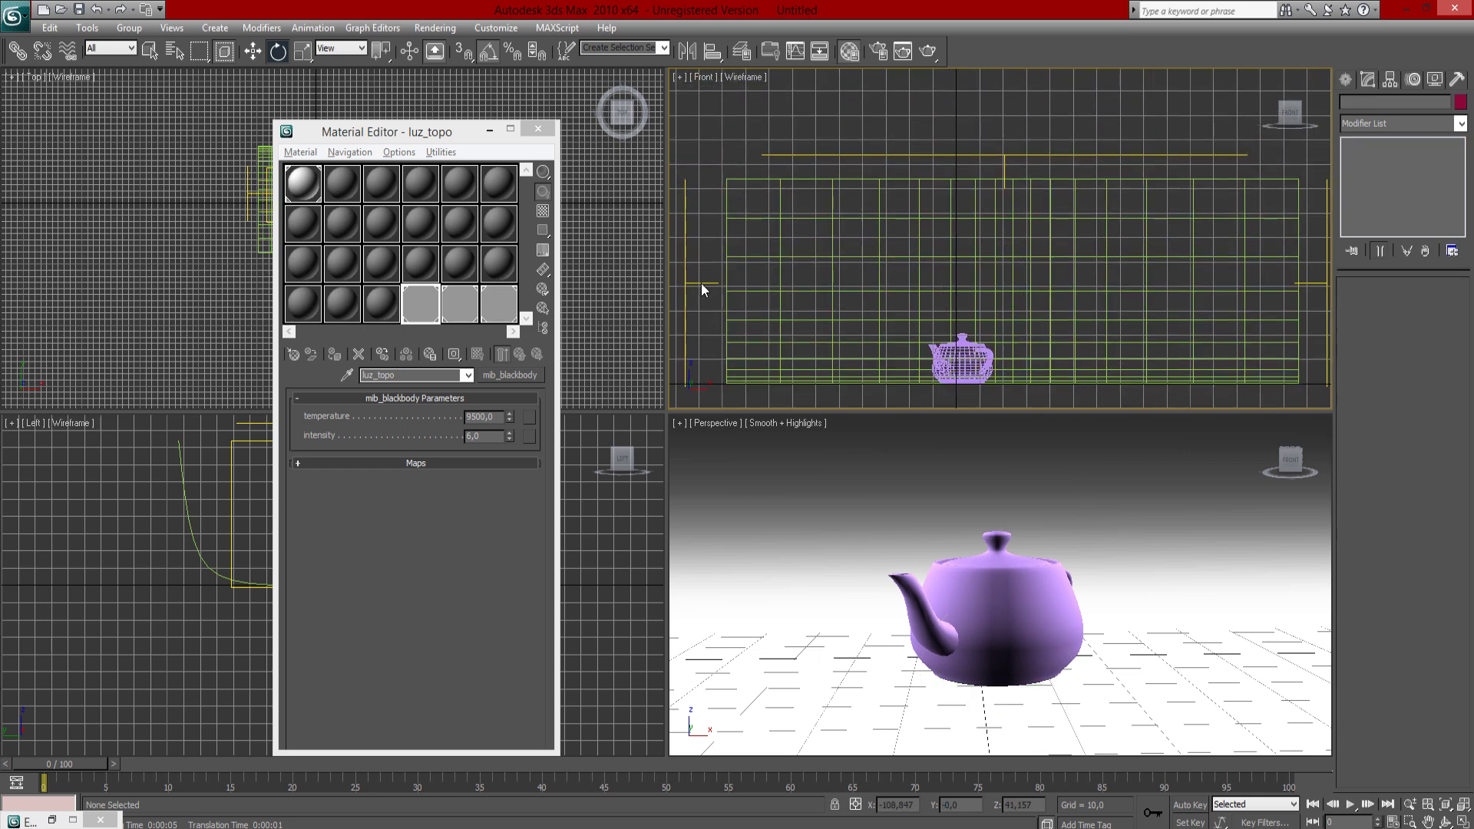
Raise the shadow samples to 64 on the left, overhead and right sky portals.
click(679, 283)
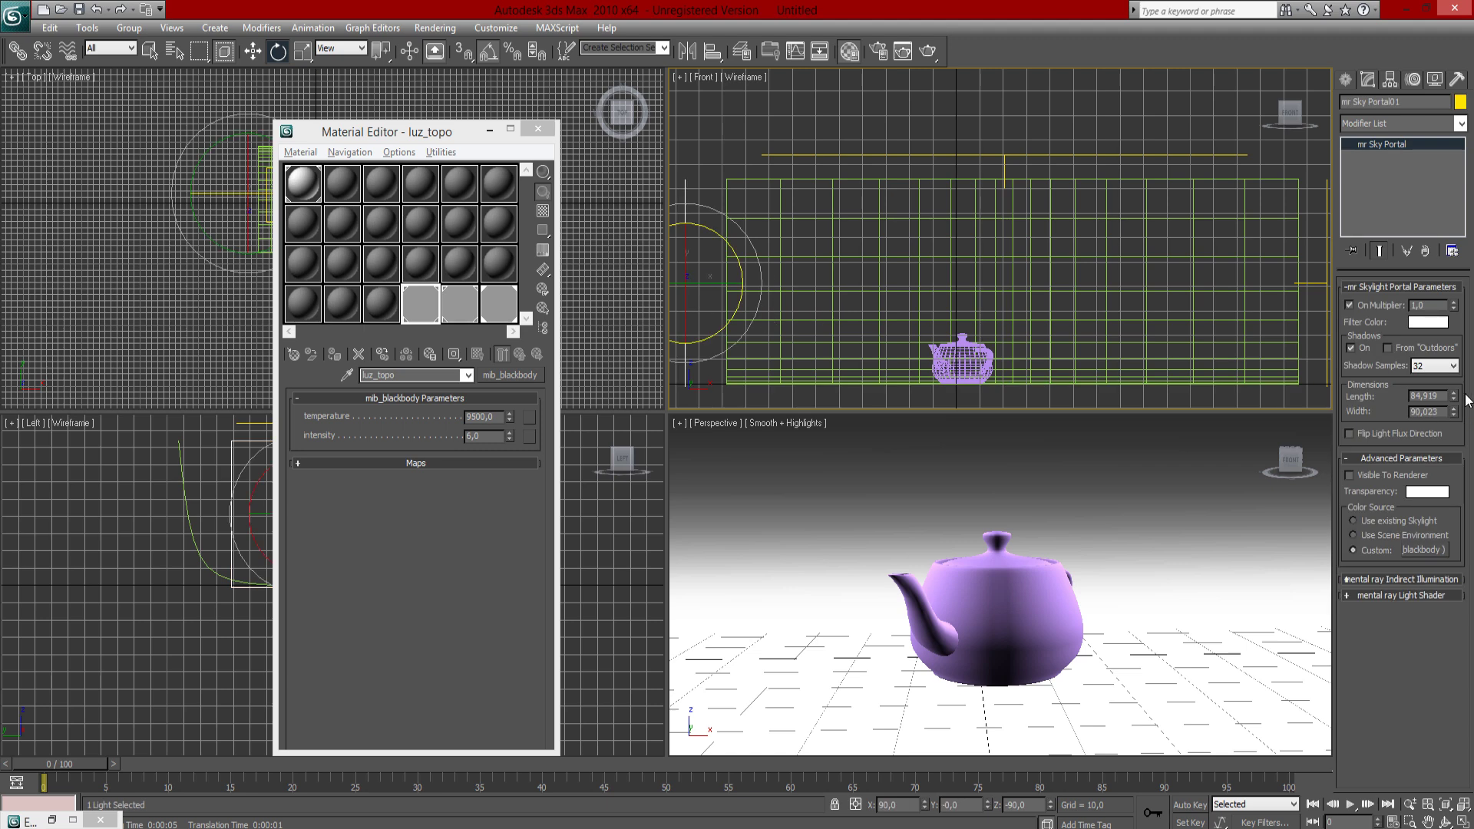
click(1434, 365)
click(1425, 435)
click(1005, 175)
click(1445, 365)
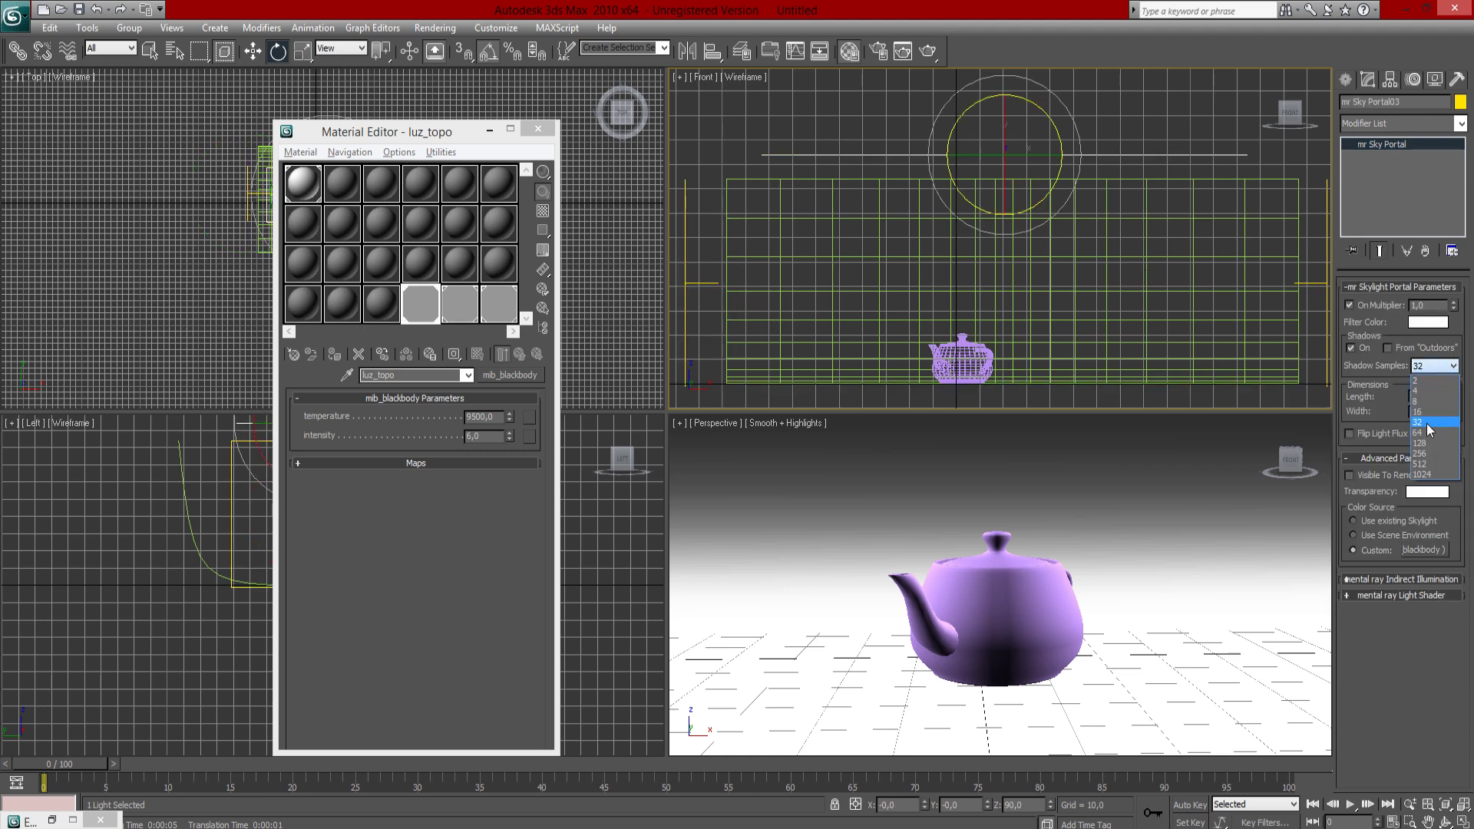
click(1427, 423)
middle_drag(1084, 263, 858, 239)
drag(1164, 234, 1035, 287)
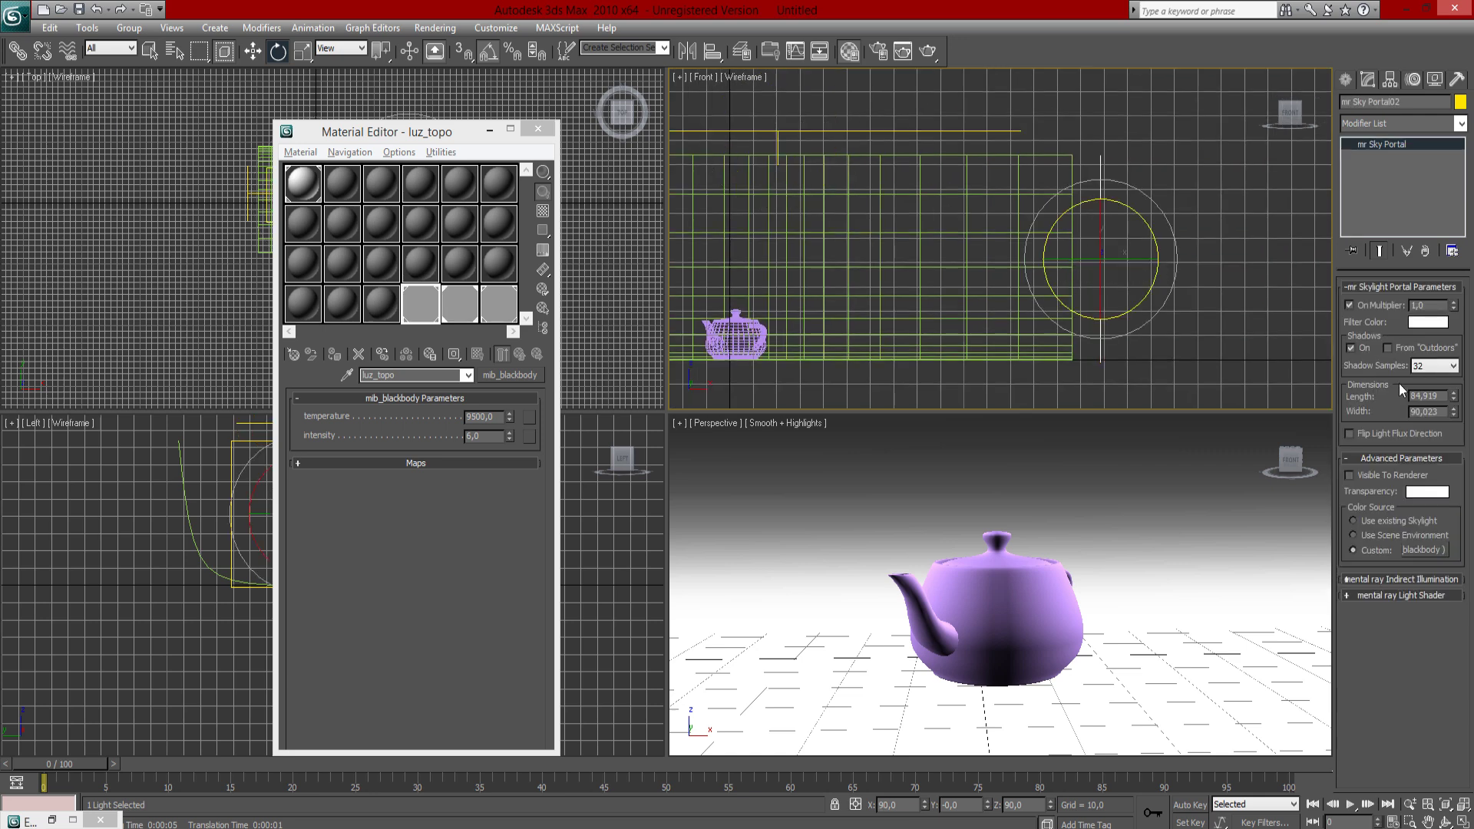
click(1425, 420)
Test-render the Perspective view with the higher shadow samples and close the rendered frame.
middle_drag(890, 366, 1072, 378)
click(1051, 383)
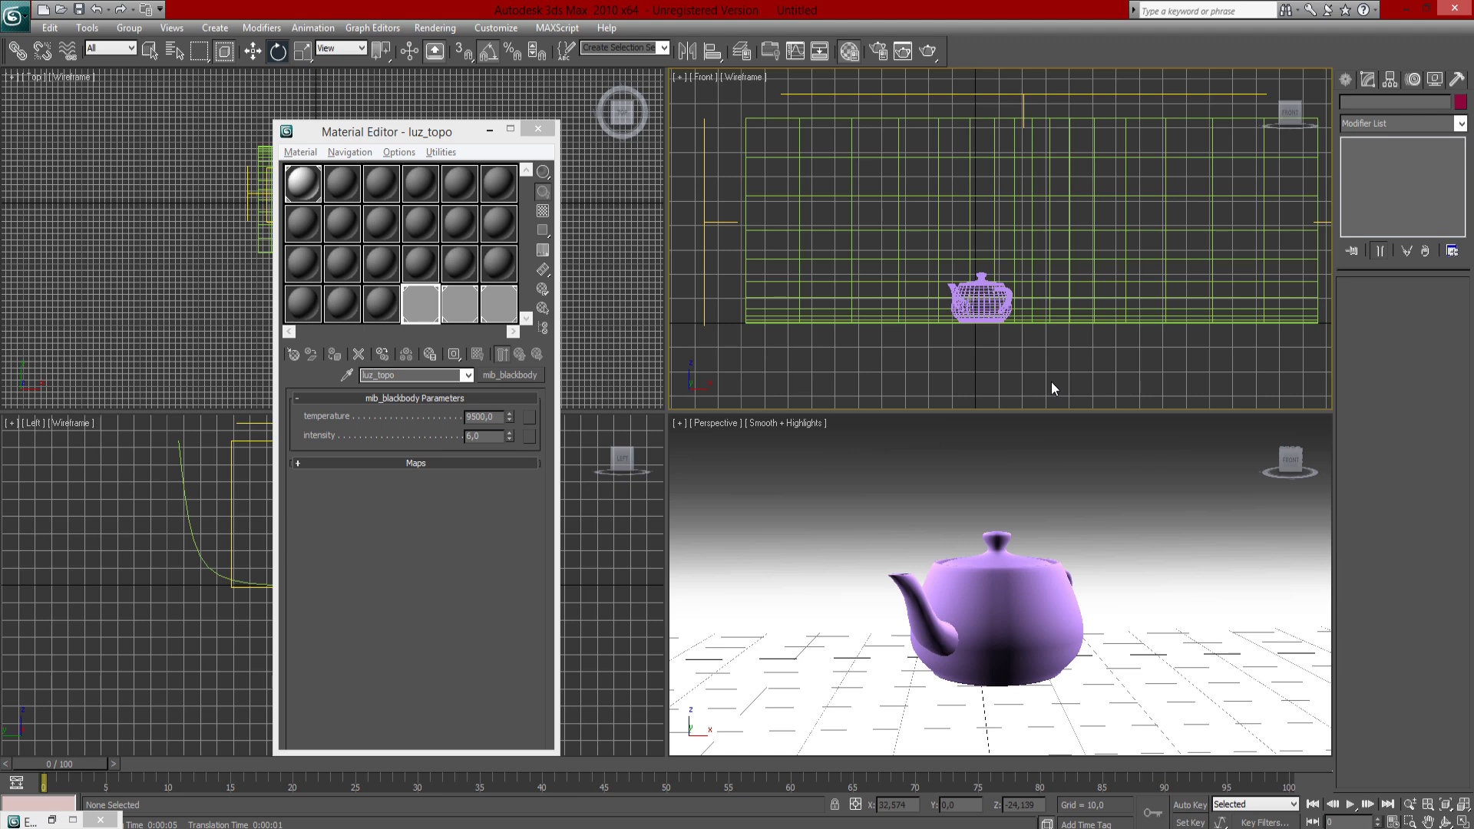
key(shift+q)
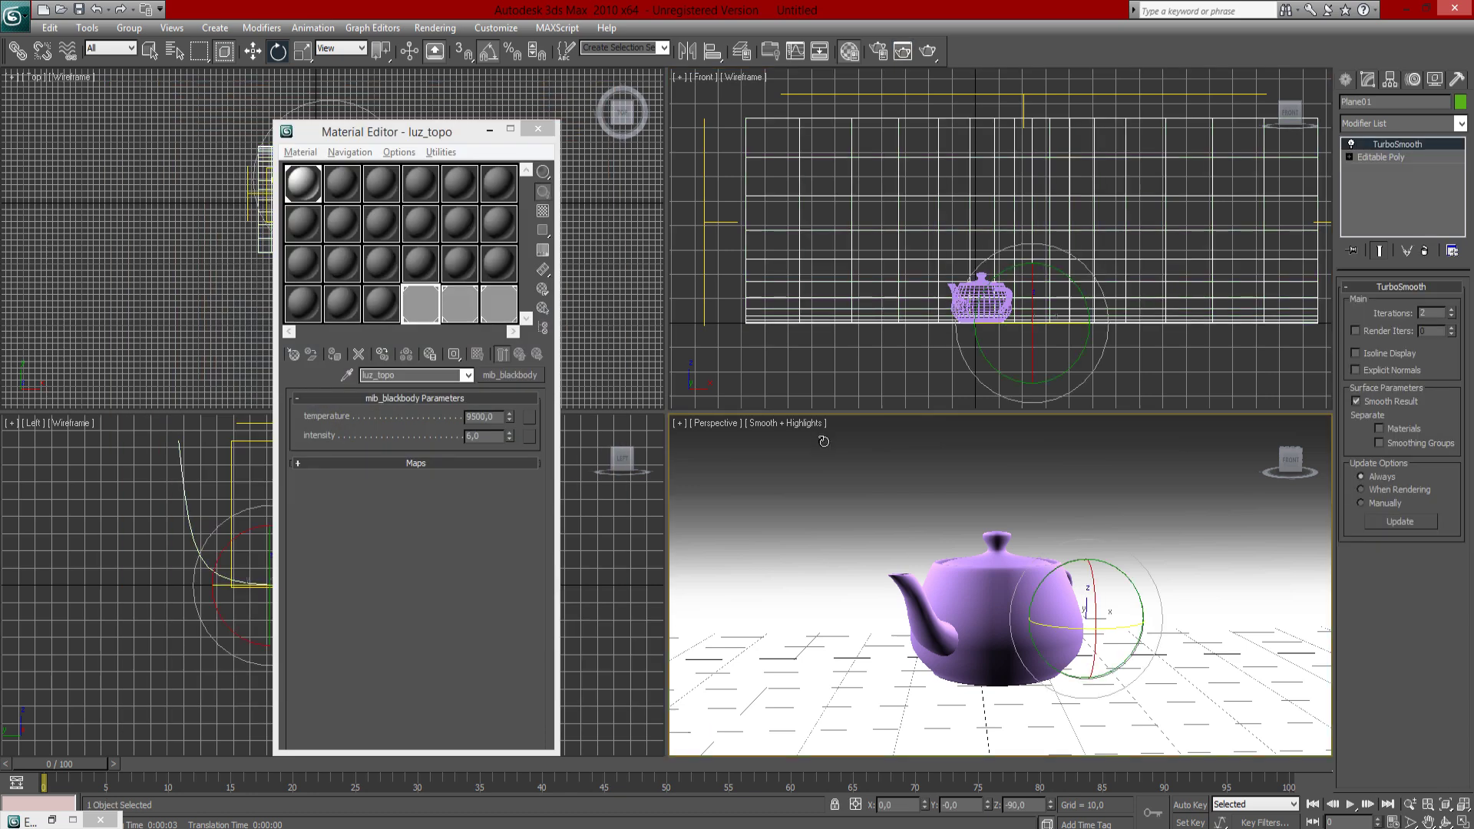
key(shift+q)
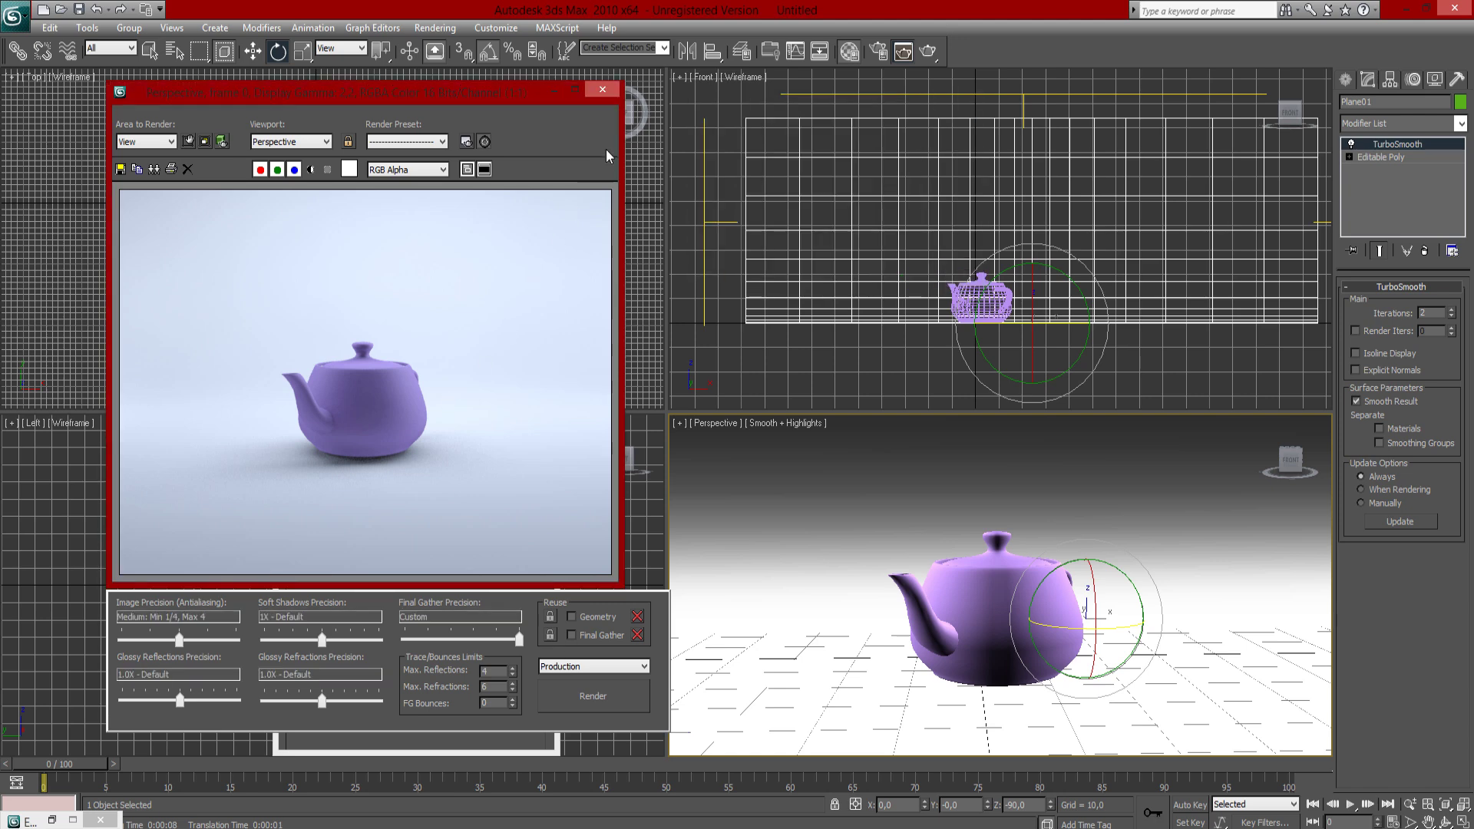
click(603, 90)
Move the teapot slightly down in the Front view so its base sinks just below the backdrop floor.
click(490, 124)
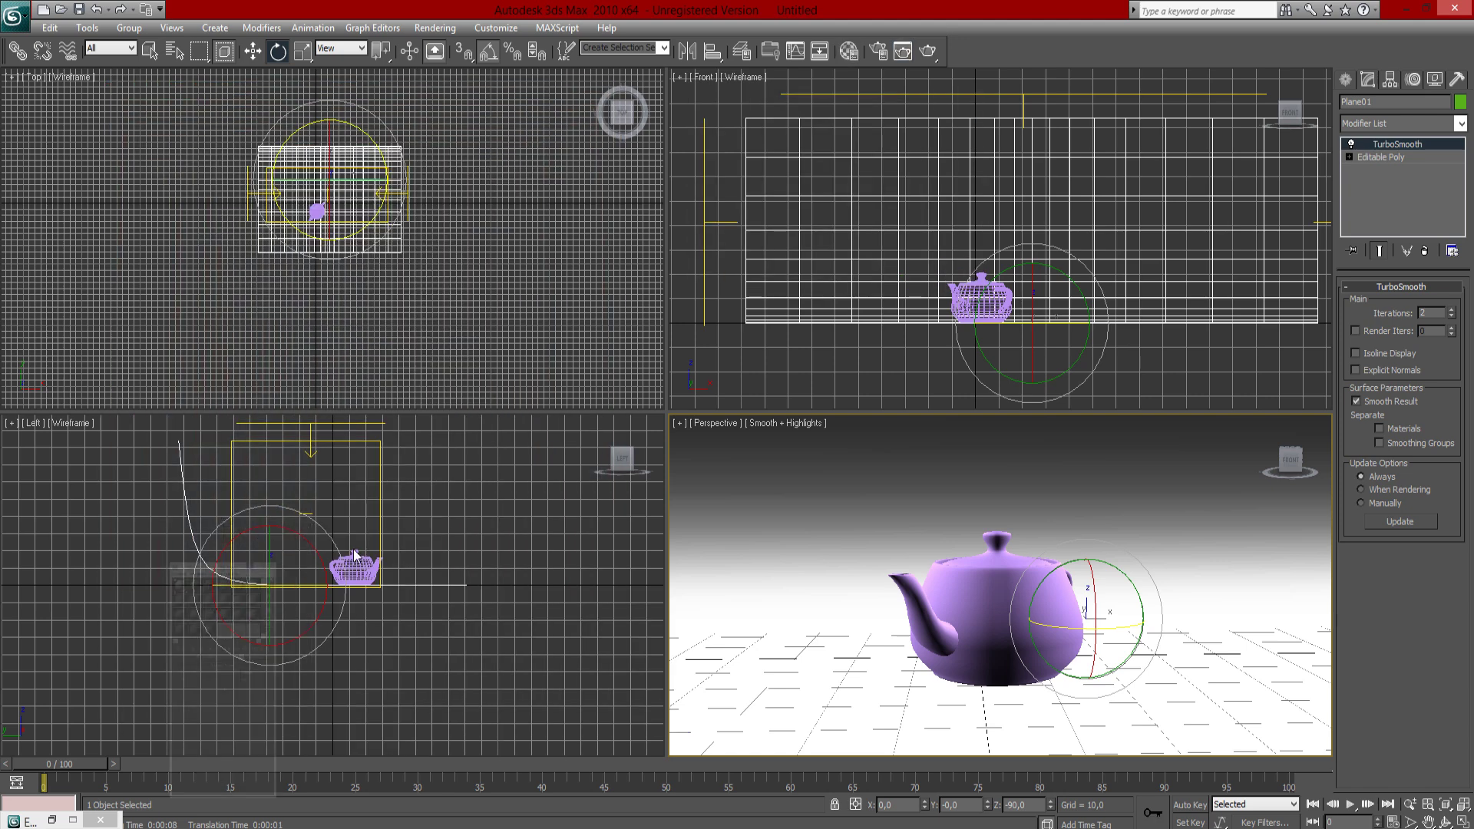
click(356, 566)
click(253, 50)
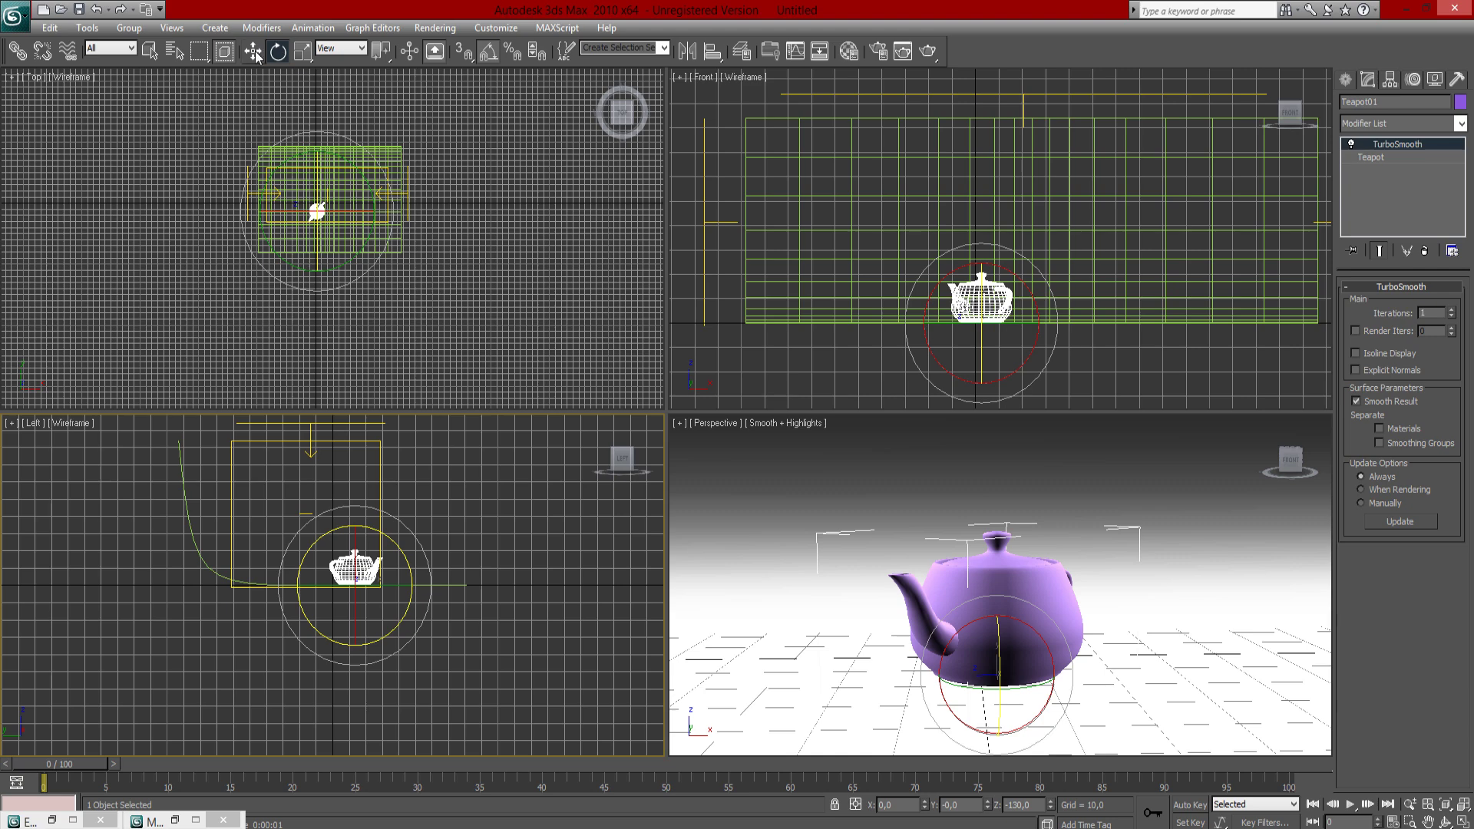
click(947, 361)
scroll(946, 365, up, 5)
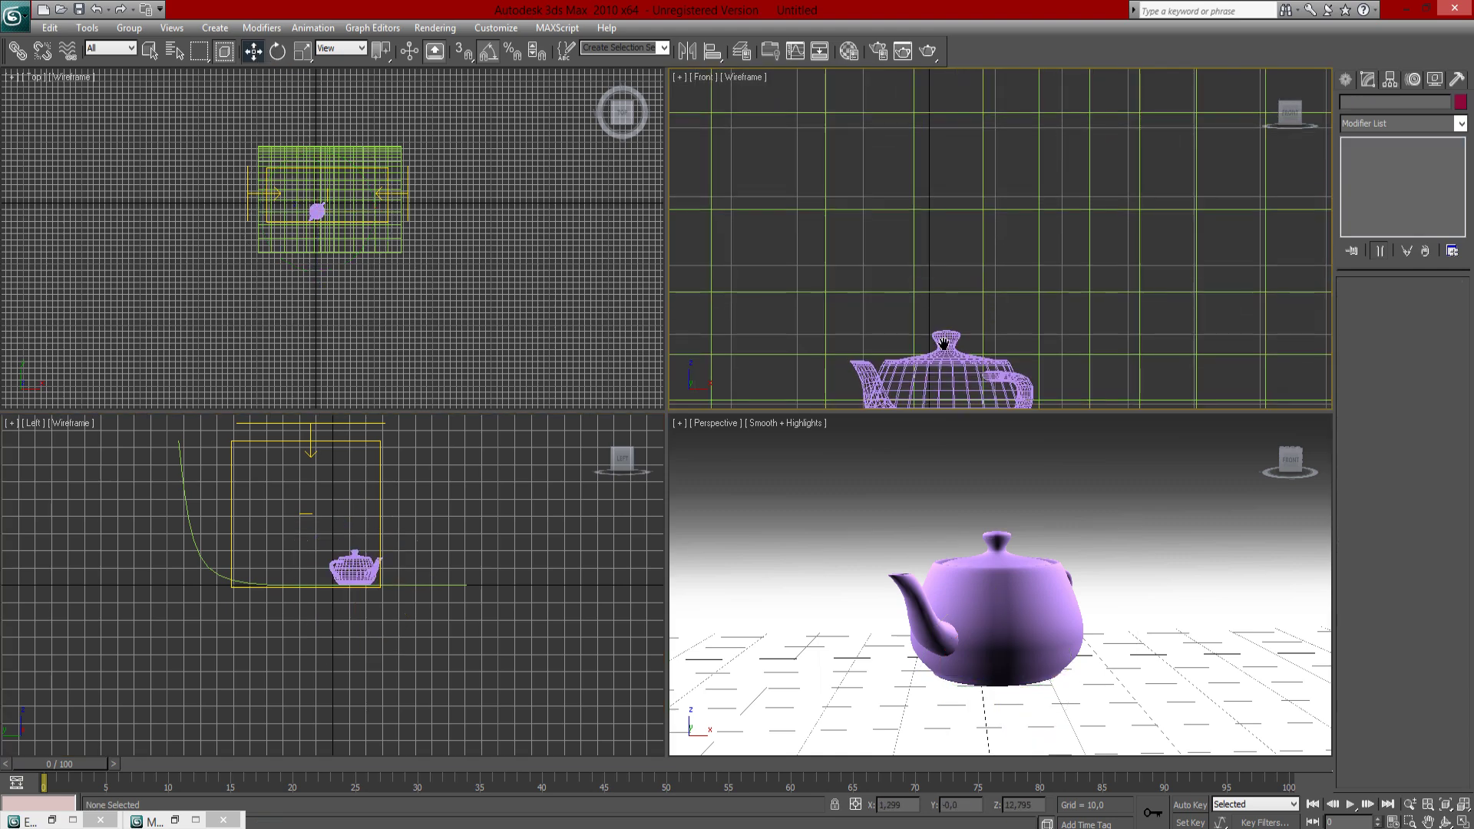
scroll(929, 166, up, 5)
middle_drag(946, 384, 942, 265)
scroll(832, 171, up, 2)
click(839, 167)
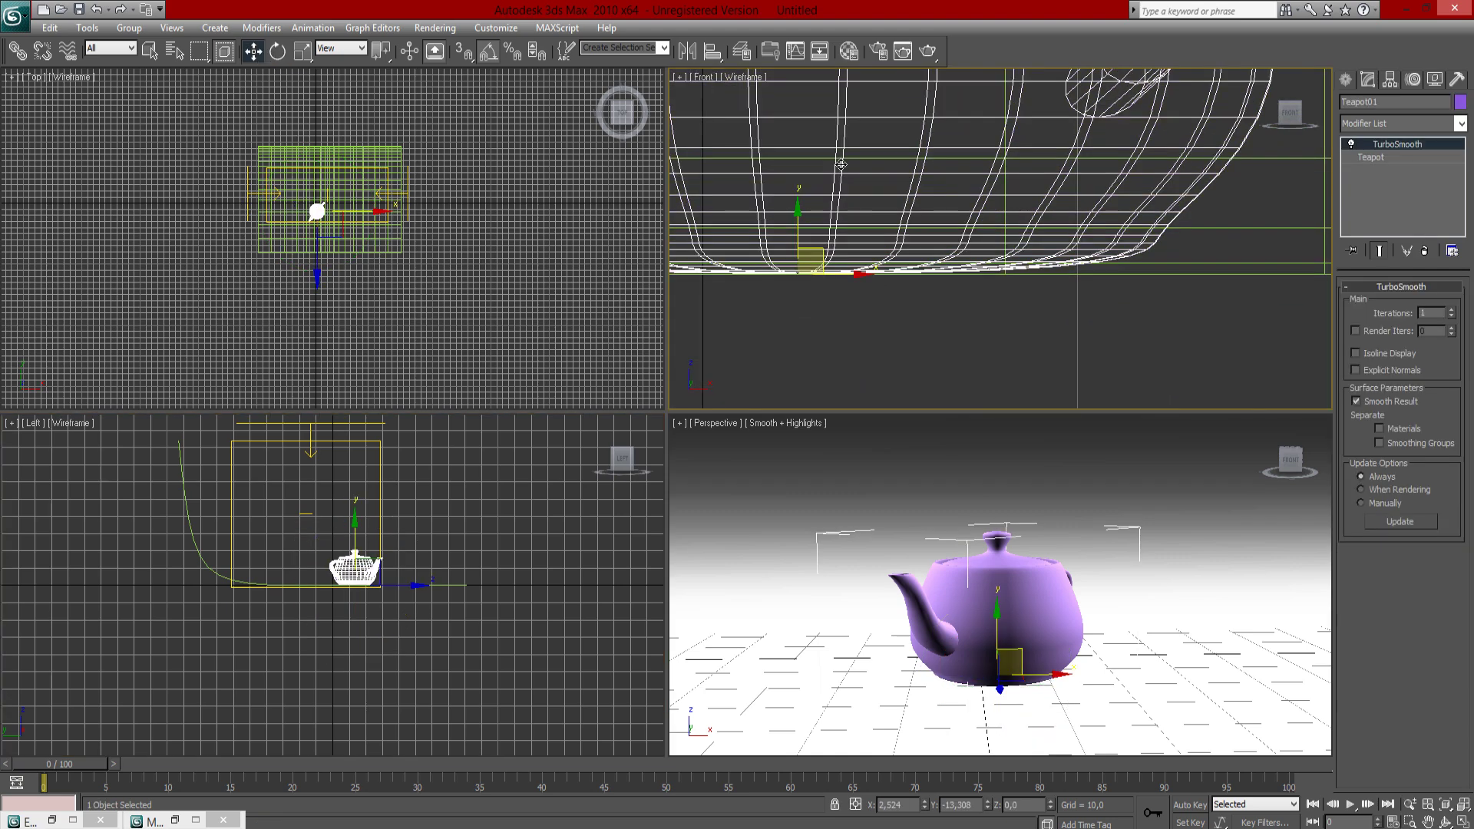
scroll(840, 166, up, 3)
drag(839, 167, 837, 175)
click(888, 346)
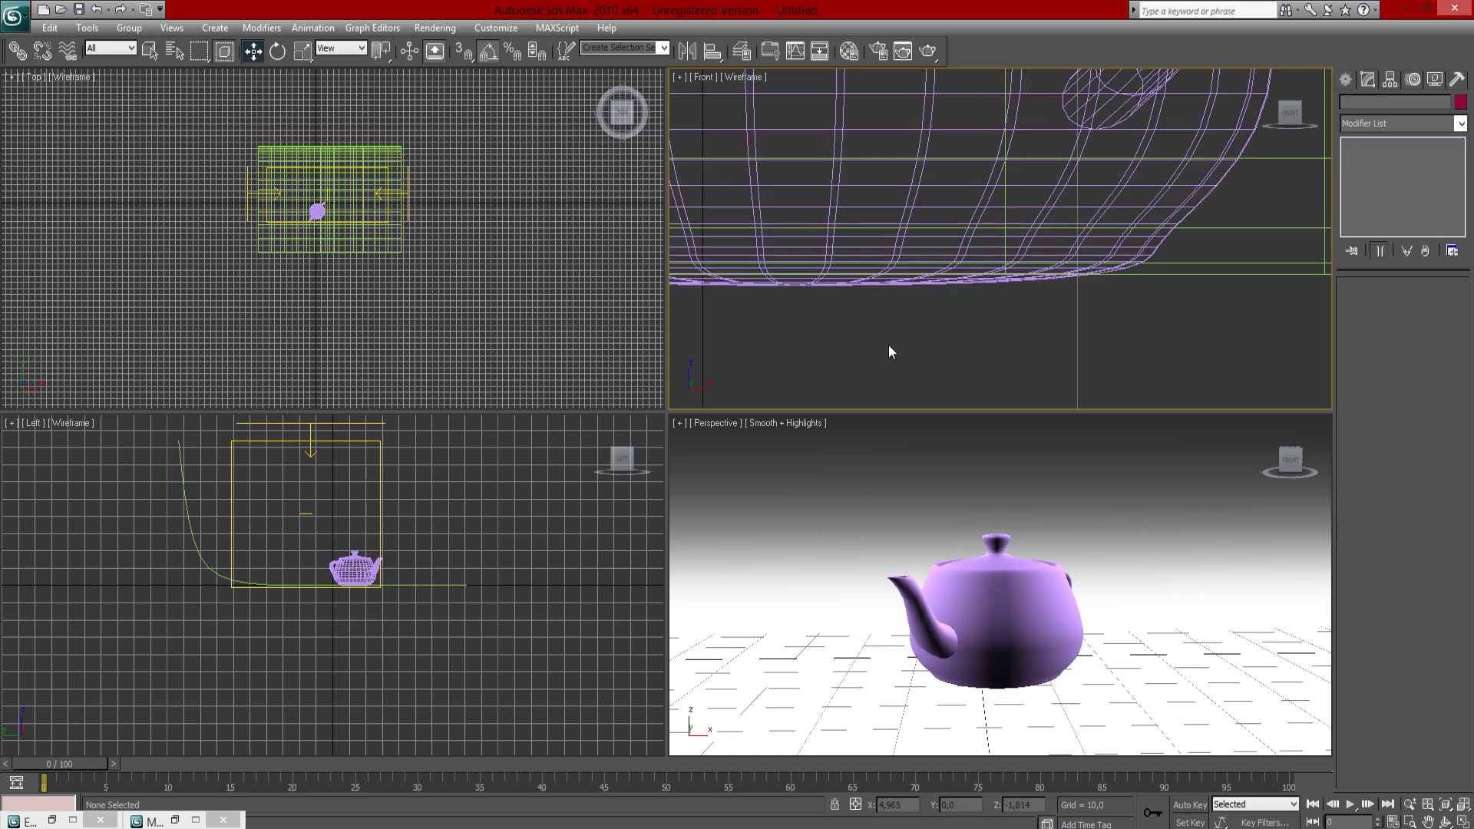
Test-render the Perspective view to check the lowered teapot's contact shadow.
click(942, 540)
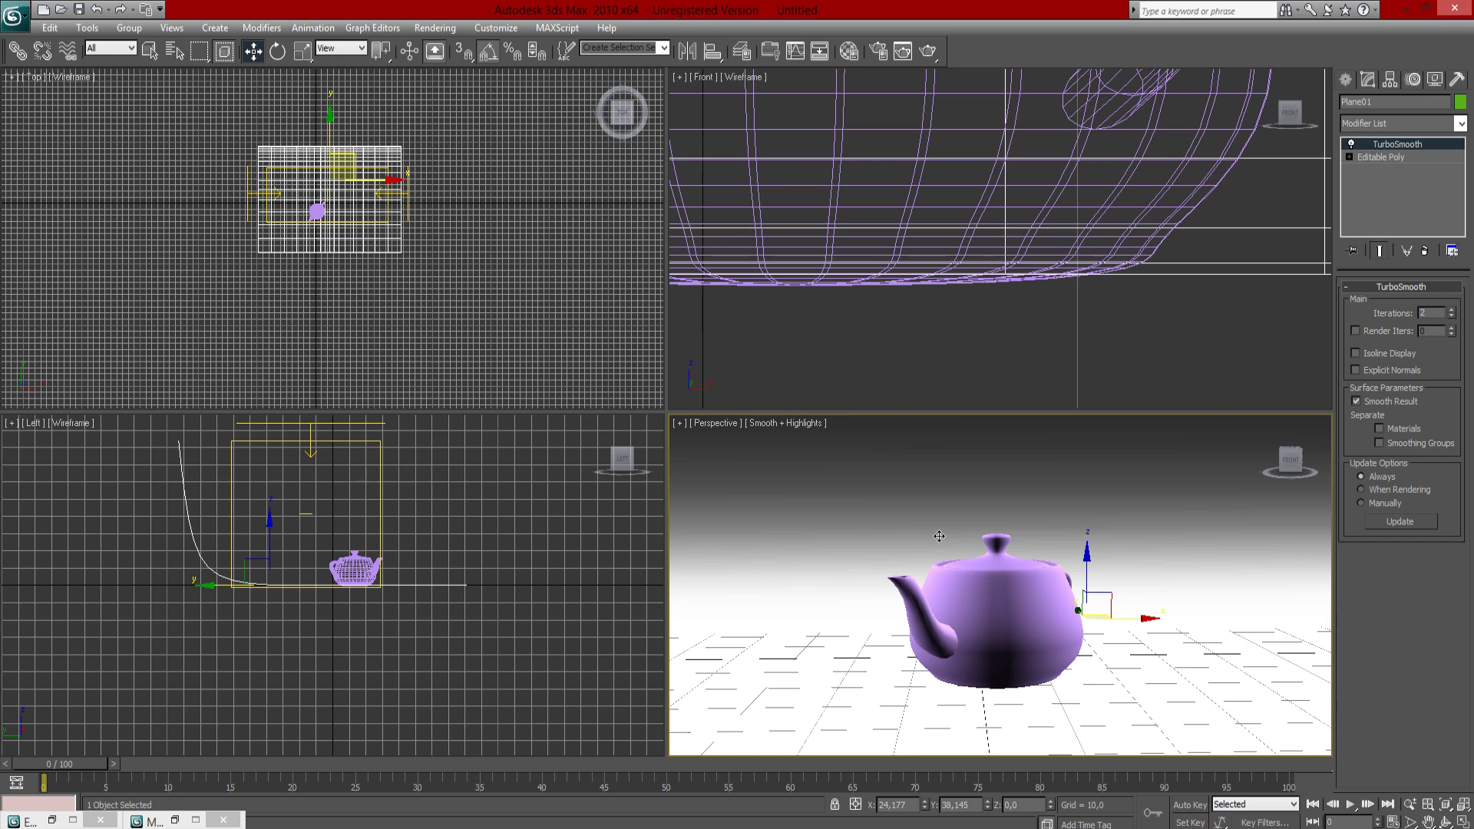
key(shift+q)
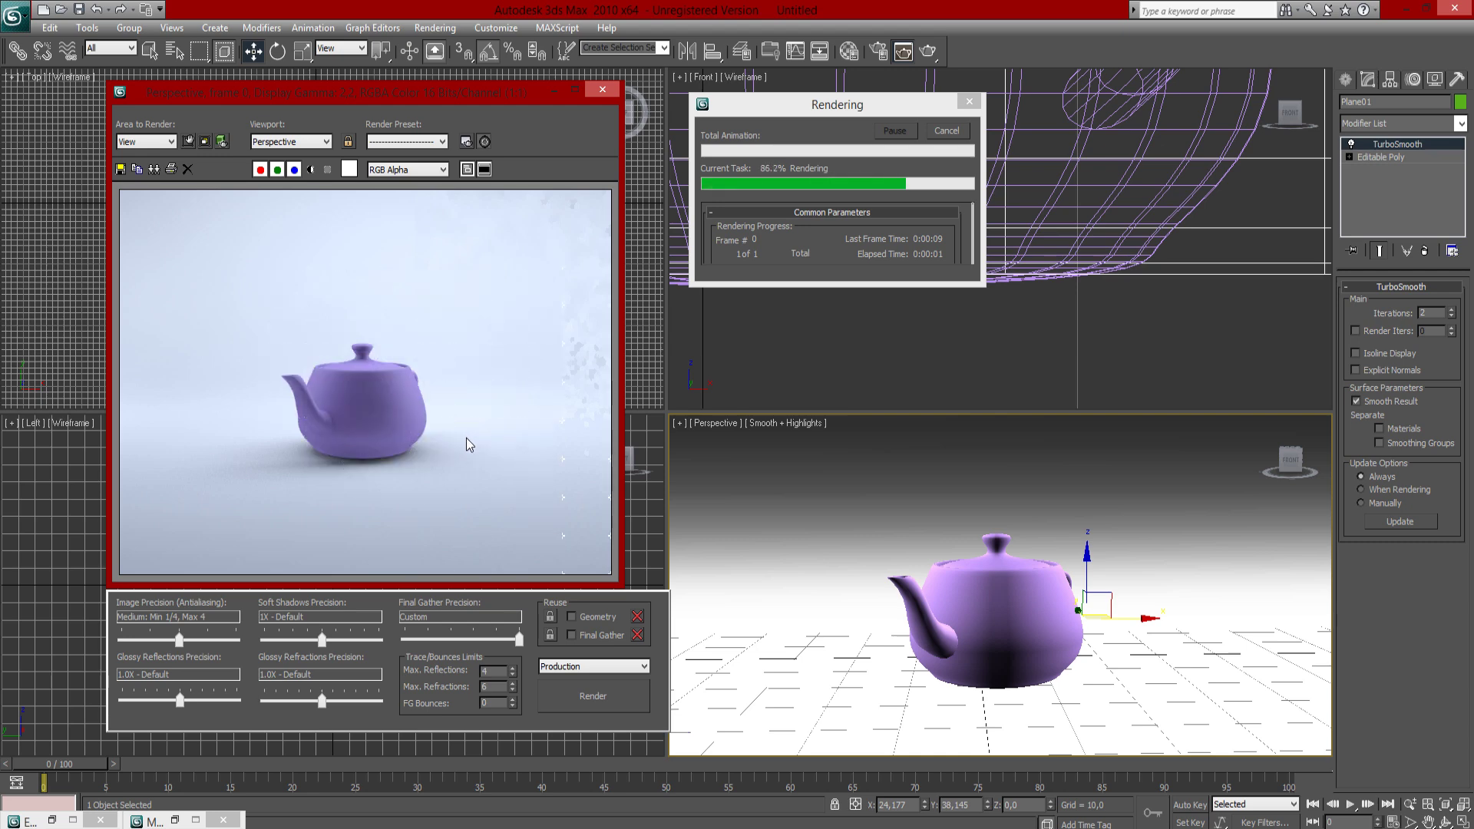
click(602, 91)
key(m)
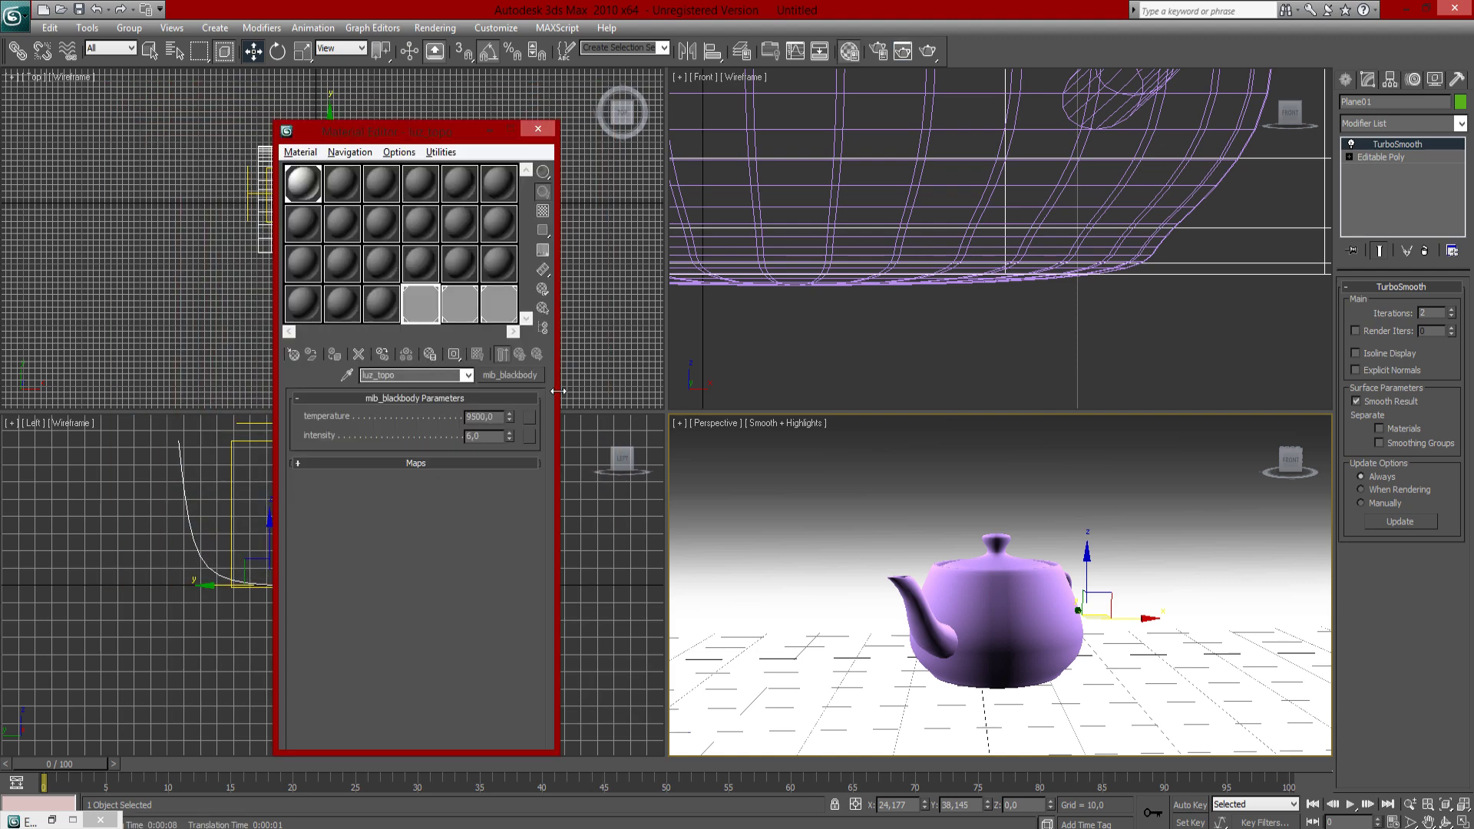
click(305, 183)
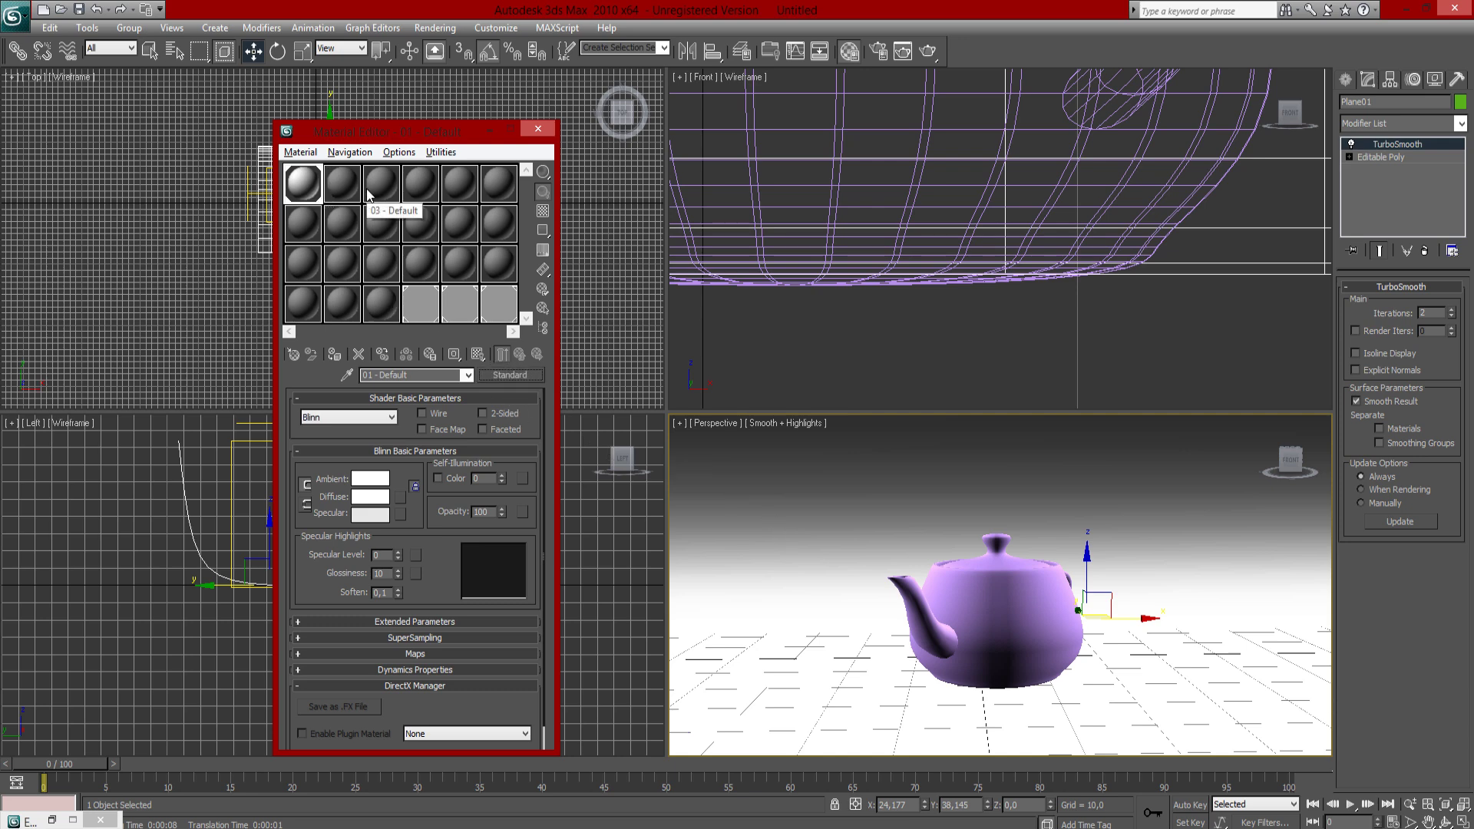
click(489, 132)
Copy the overhead sky portal in the Left view to a spot in front of the teapot and name it FRONT.
click(474, 533)
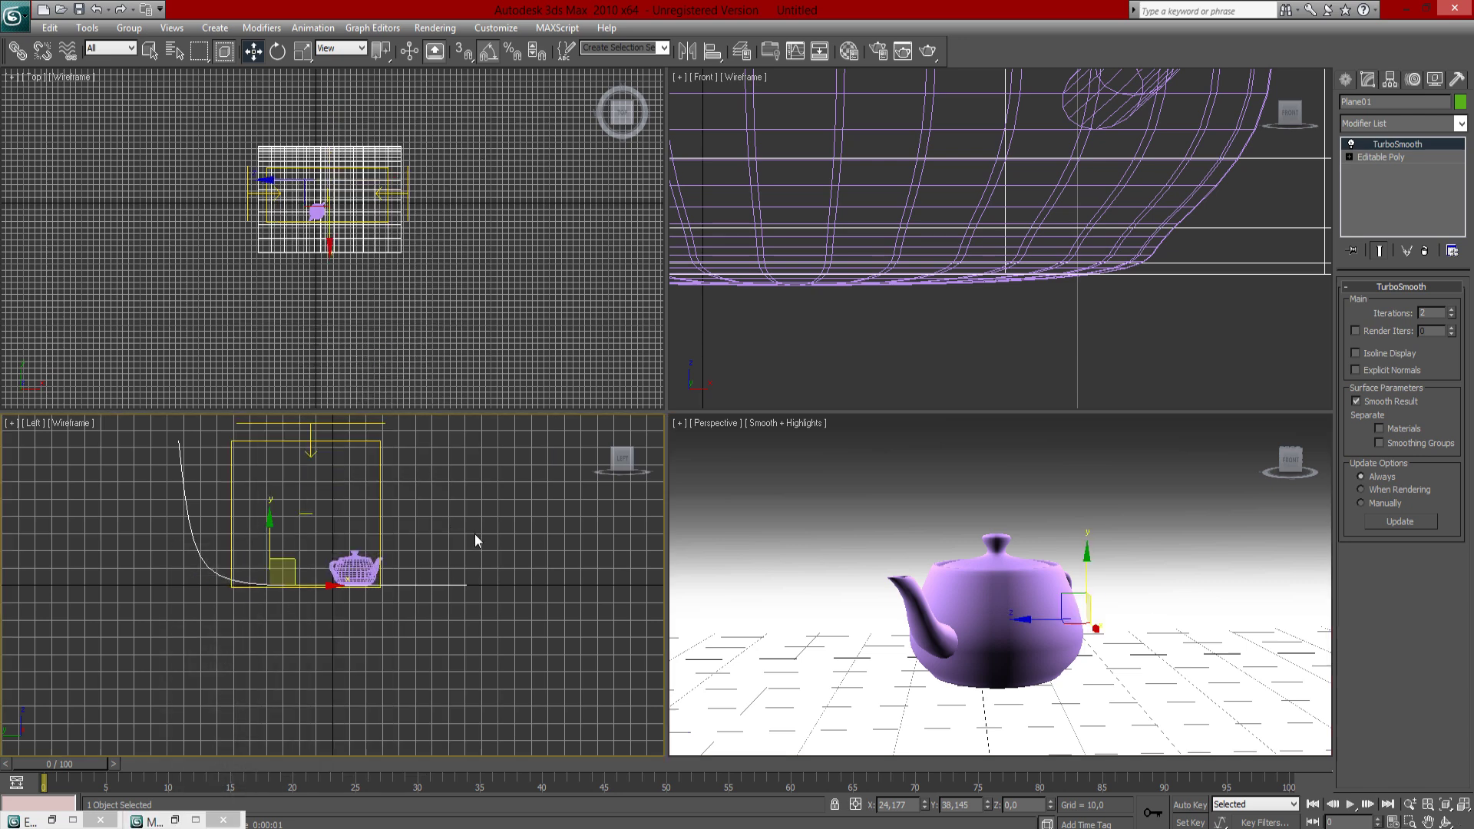
middle_drag(382, 478, 334, 533)
click(273, 510)
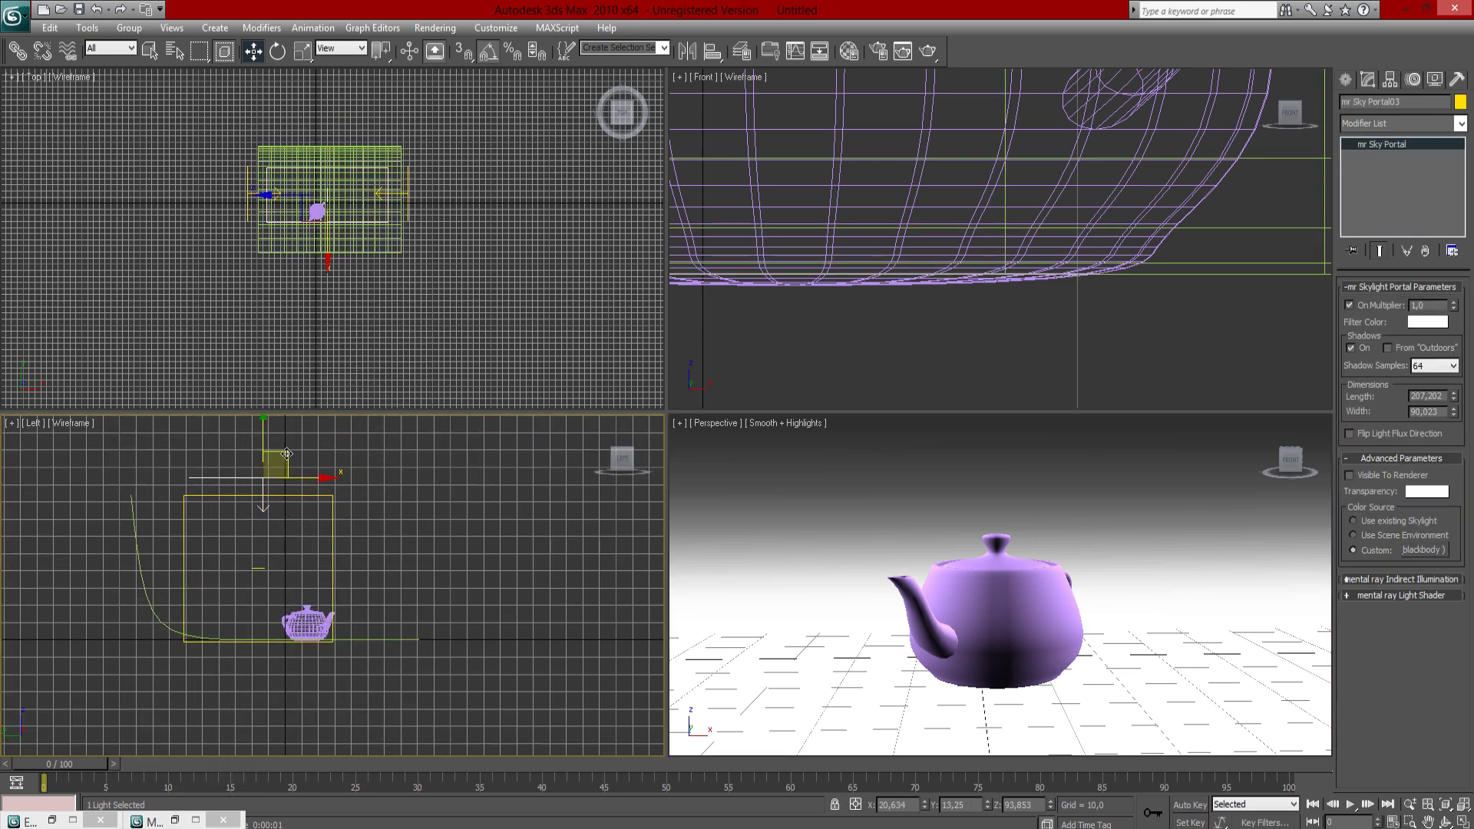
shift+drag(286, 454, 429, 498)
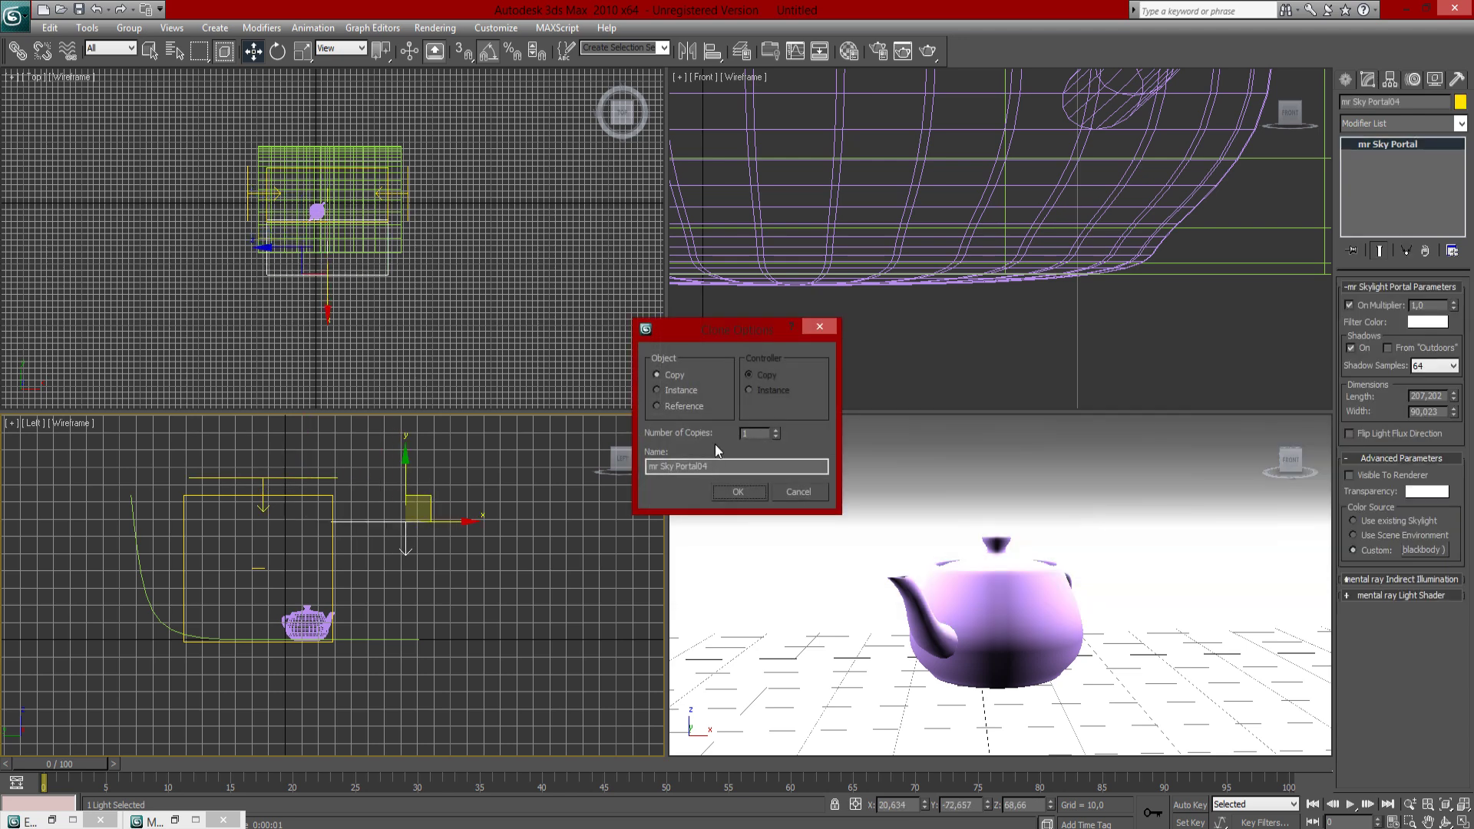
drag(725, 464, 559, 450)
text(FT)
key(Return)
Rotate the FRONT portal about 50° in the Left view so it aims down at the teapot.
click(277, 51)
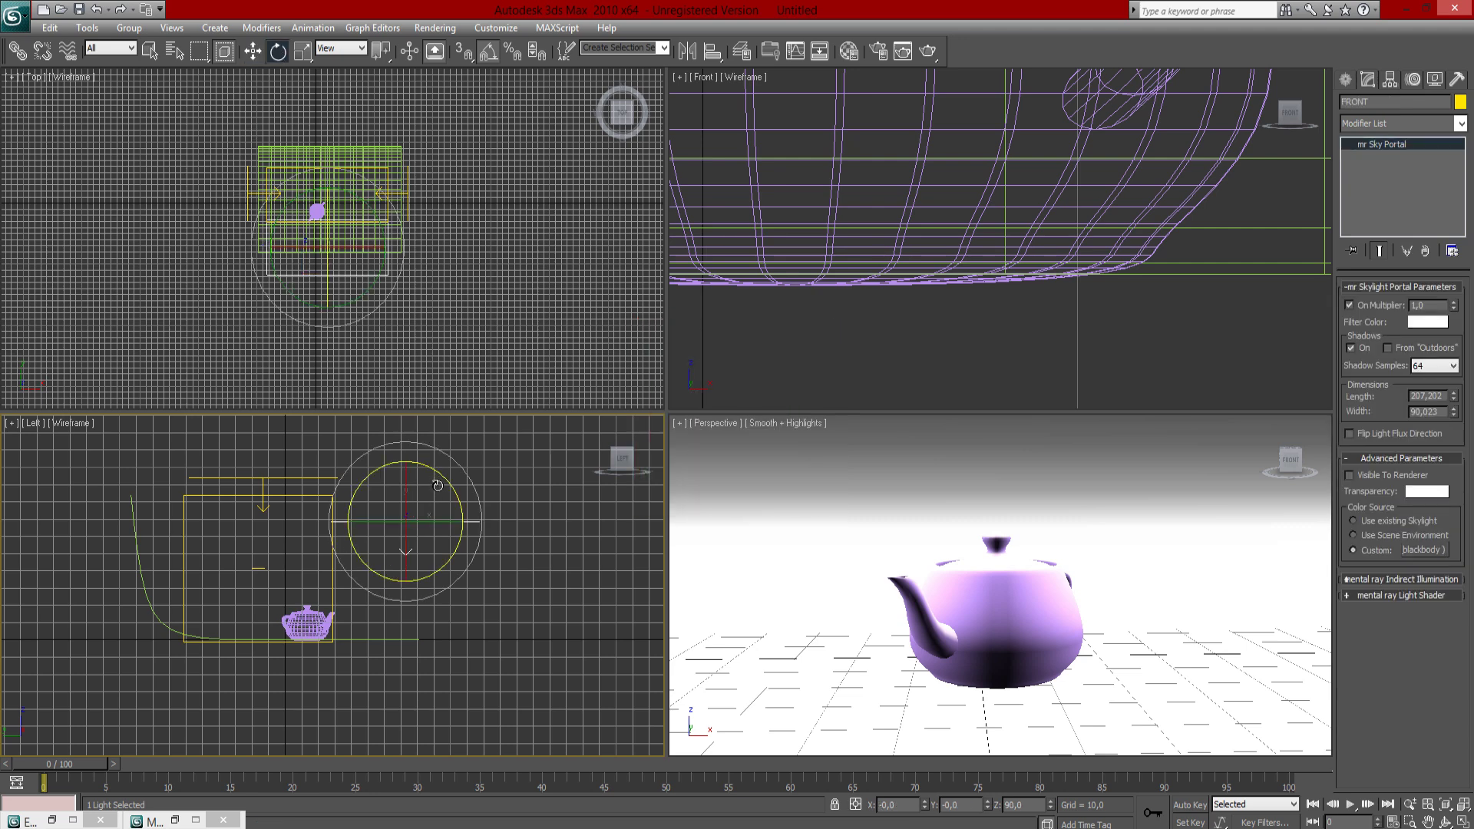
drag(438, 485, 461, 512)
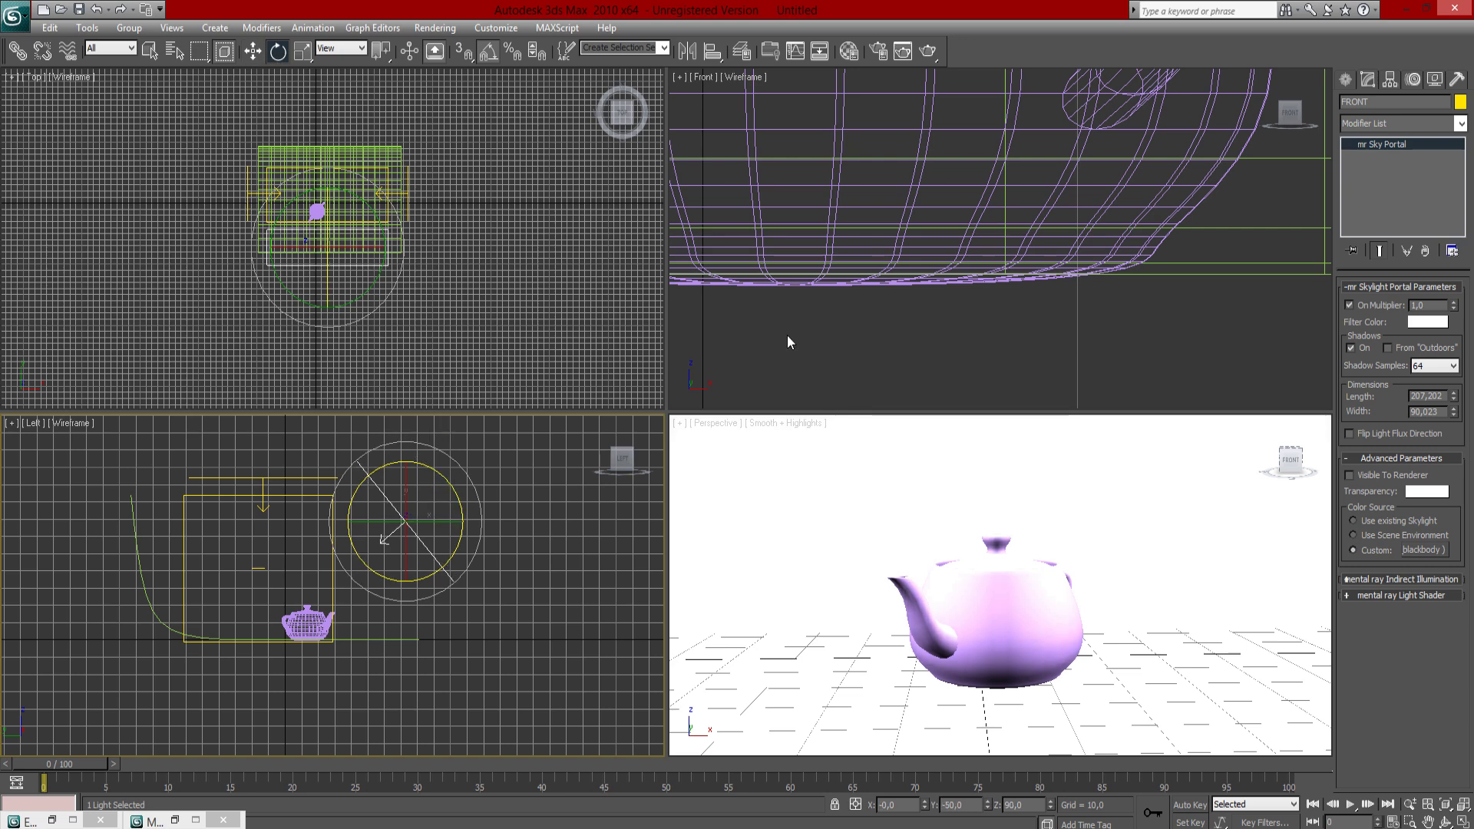
Reduce the FRONT portal's width to about 51.3 and move it slightly up and toward the teapot.
drag(1456, 414, 1447, 458)
key(w)
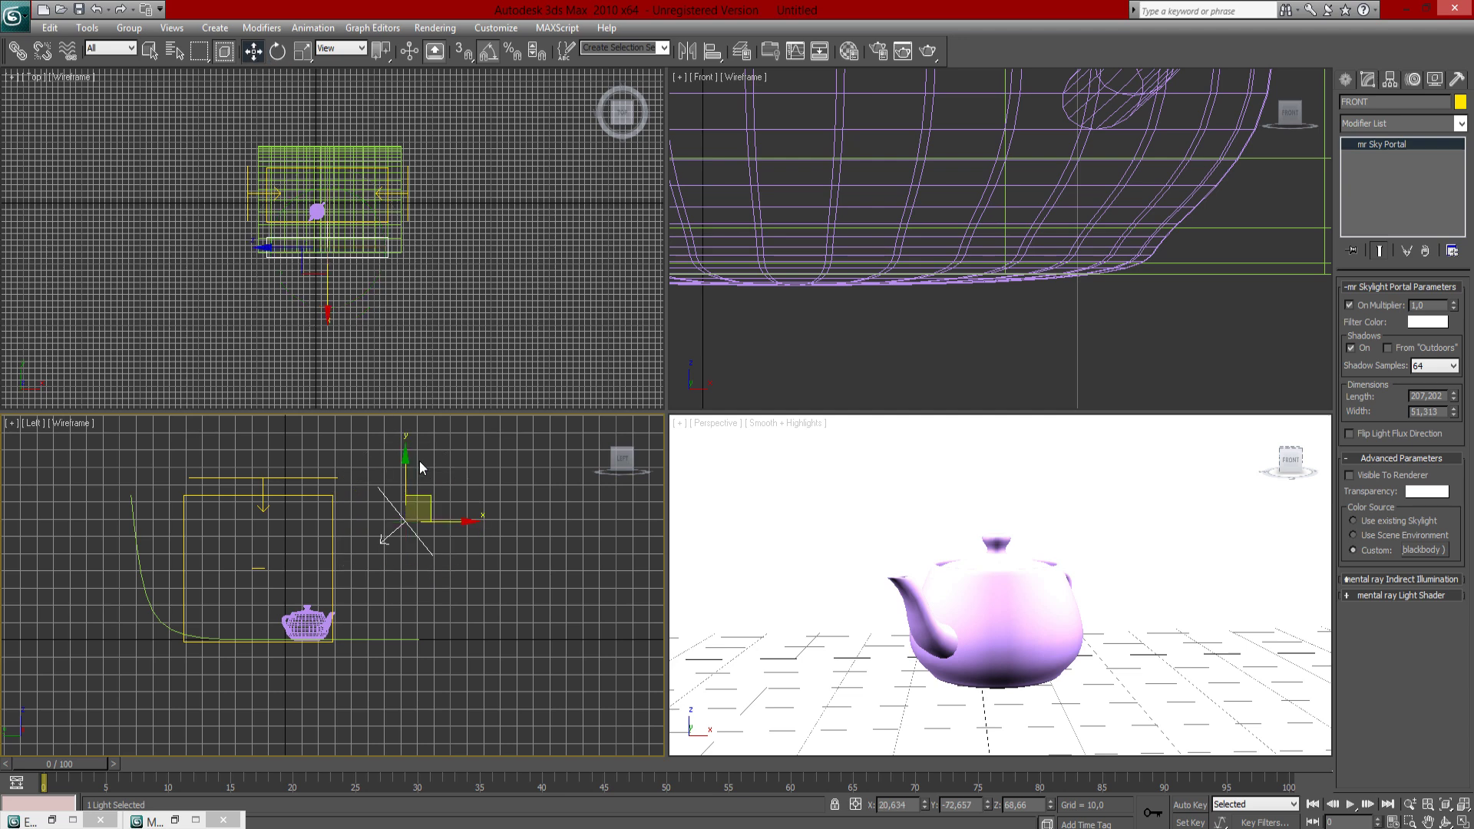
drag(427, 501, 403, 492)
Copy the luz_topo blackbody map to a free sample slot, rename it luz_frotn and set its intensity to 4.
key(m)
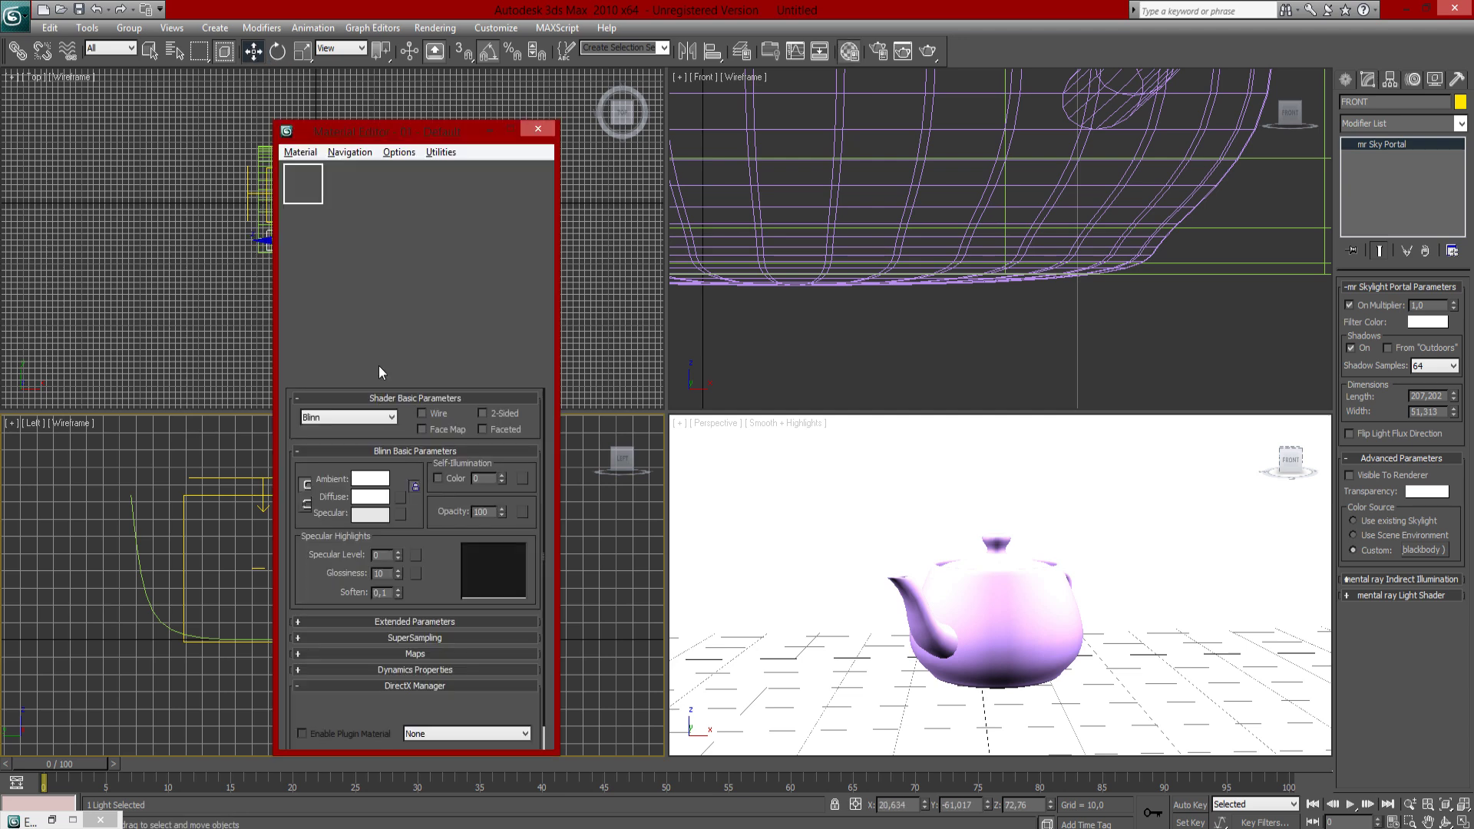
click(426, 316)
drag(436, 321, 381, 311)
drag(414, 376, 354, 384)
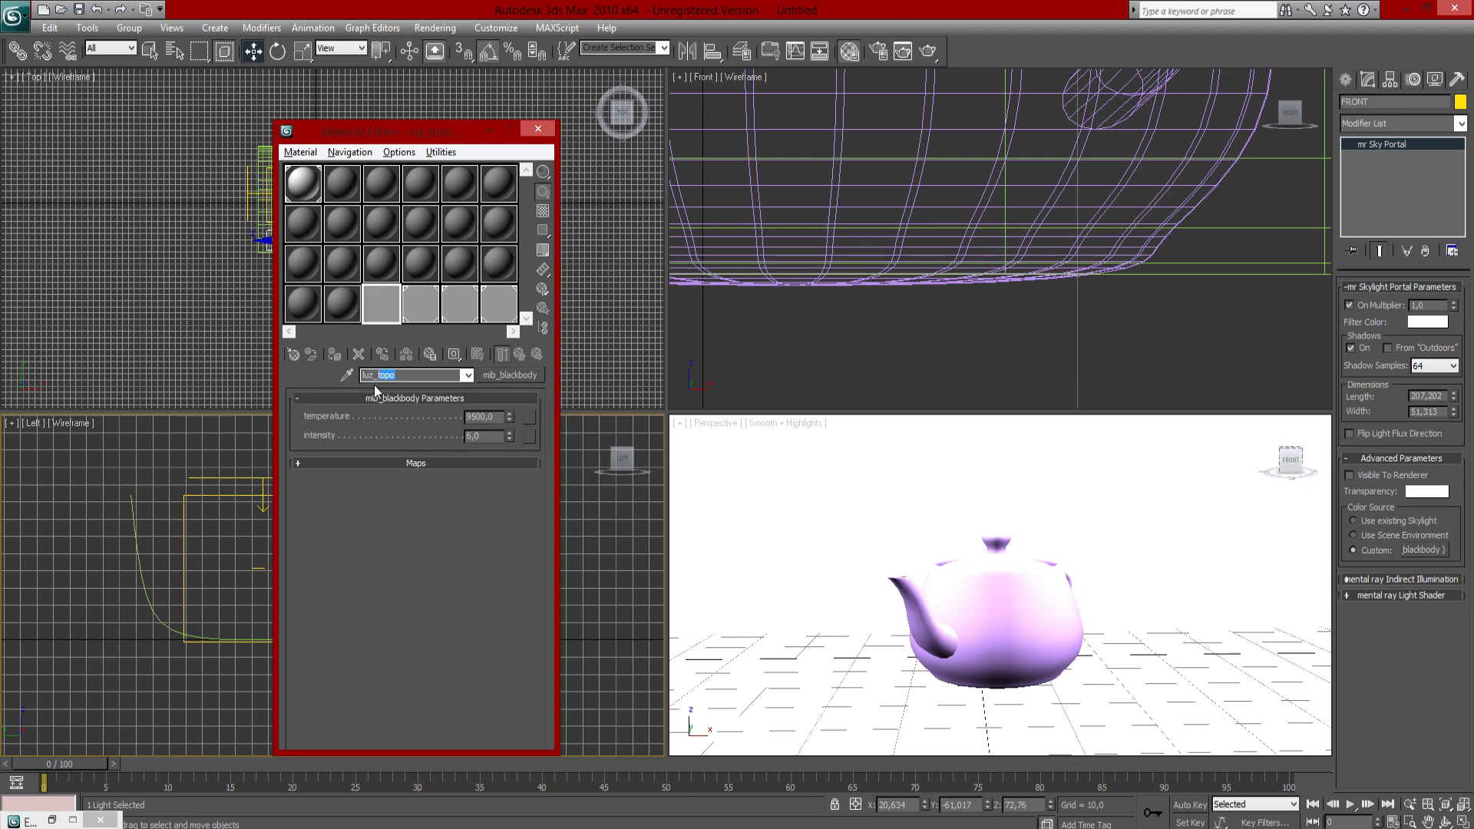
text(frot)
text(4)
Assign the luz_frotn map as the custom color source of the FRONT portal.
drag(459, 130, 306, 71)
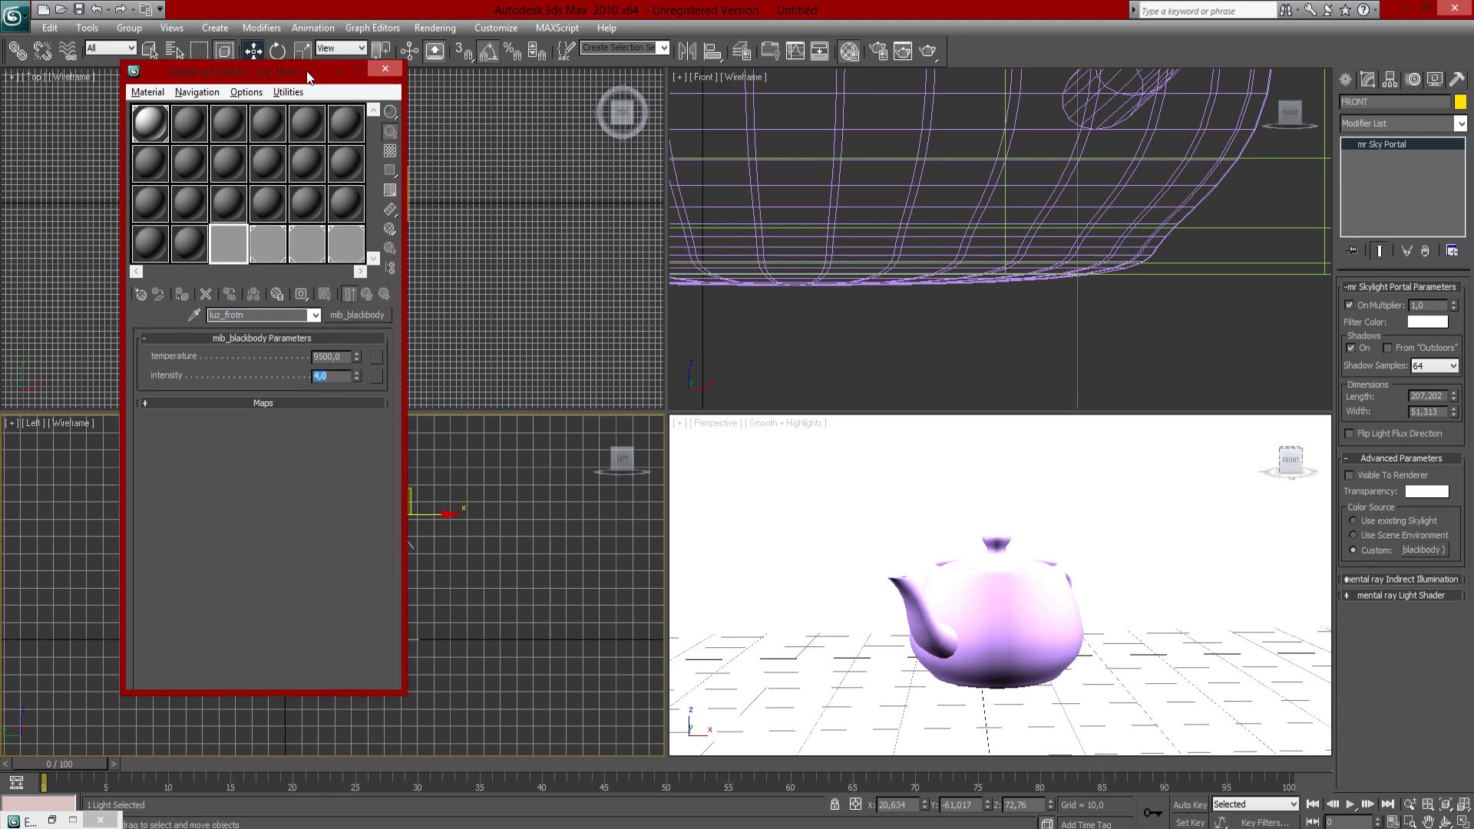
drag(226, 257, 1425, 553)
click(703, 464)
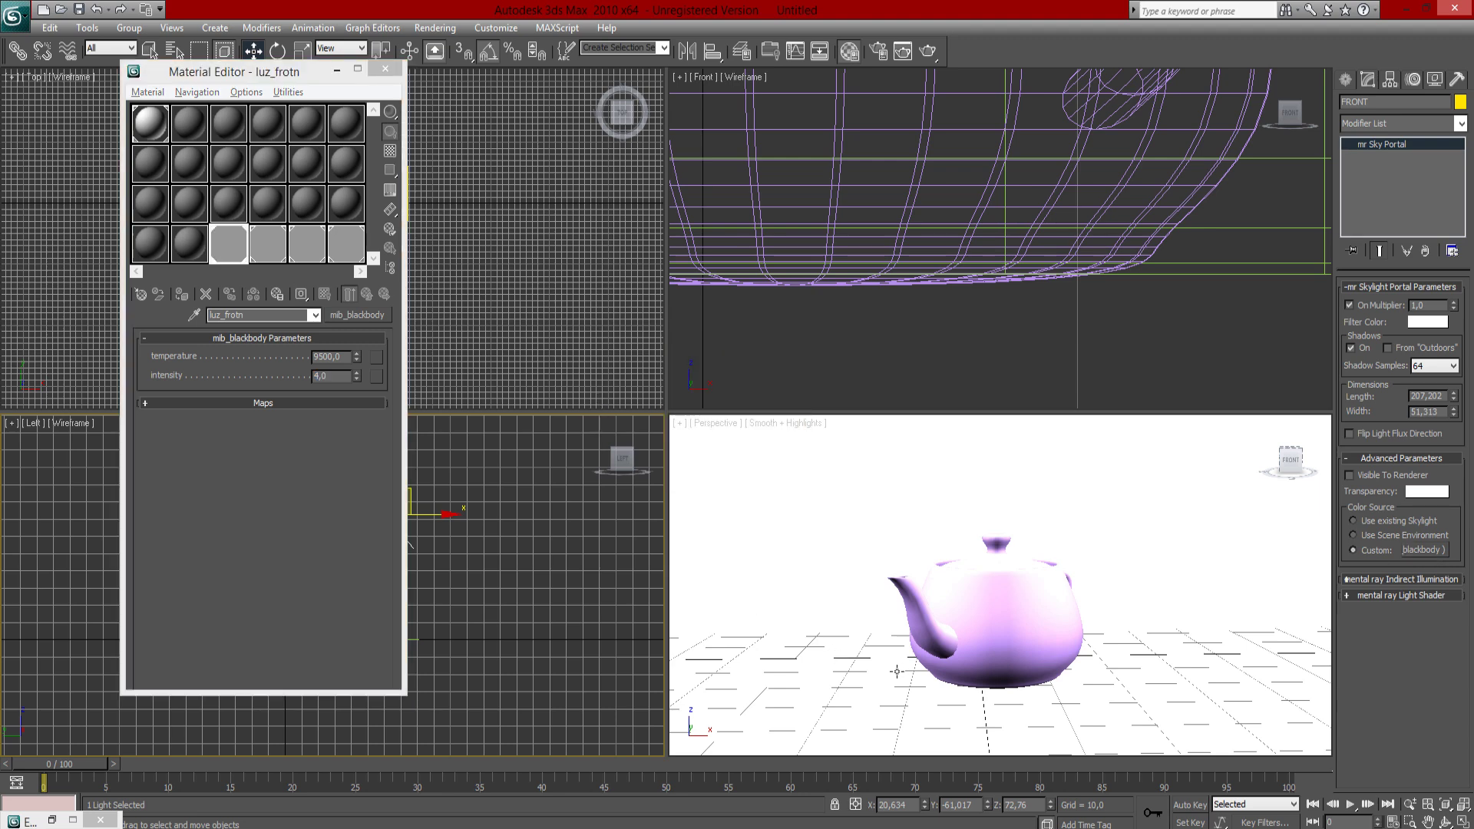
Test-render the Perspective view with the new front light and close the rendered frame.
click(897, 672)
key(shift+q)
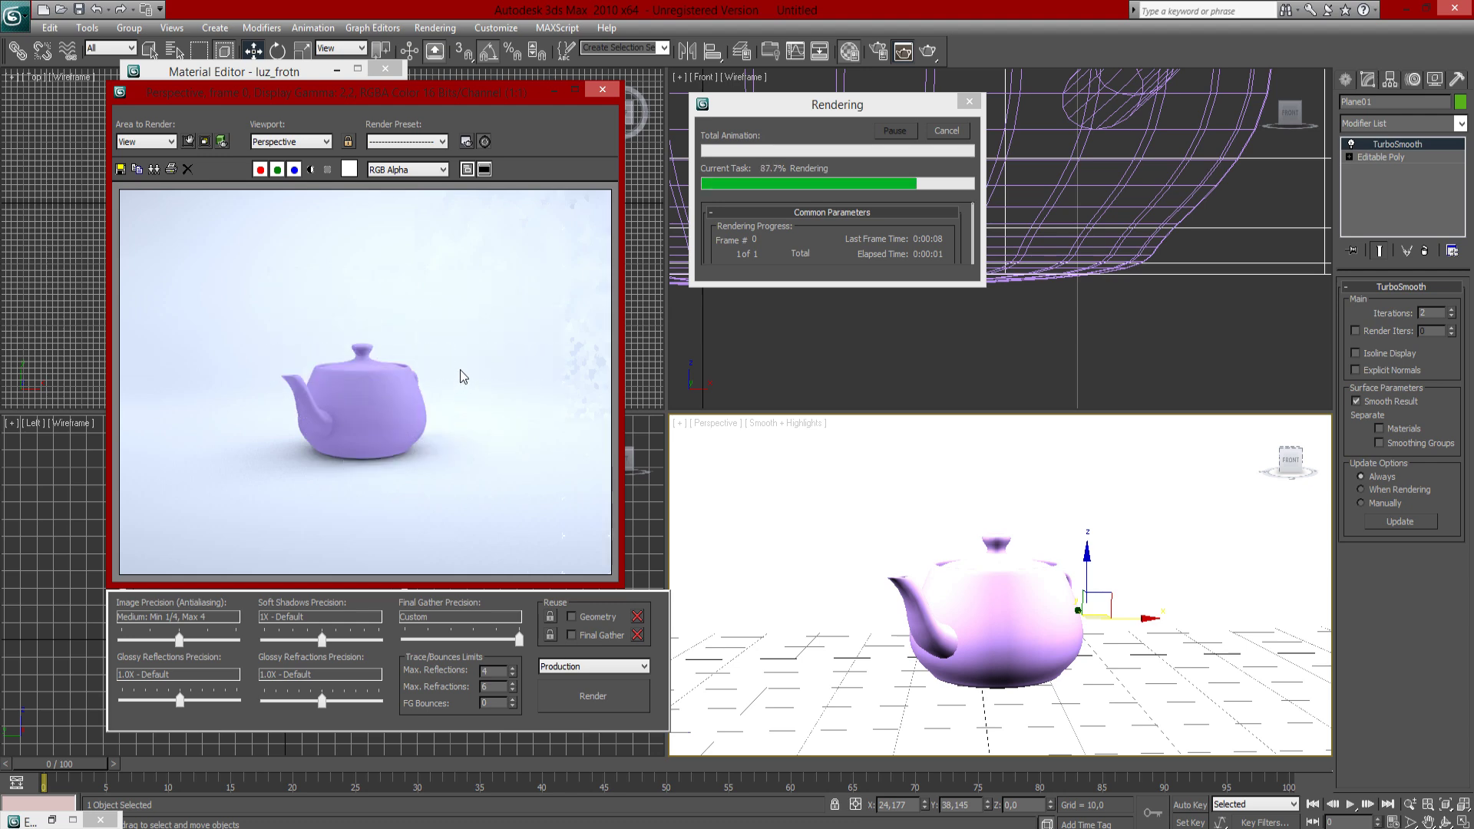
click(601, 90)
Set the blackbody intensity to 5 on luz_topo and to 4 on luz_esquerda.
click(276, 252)
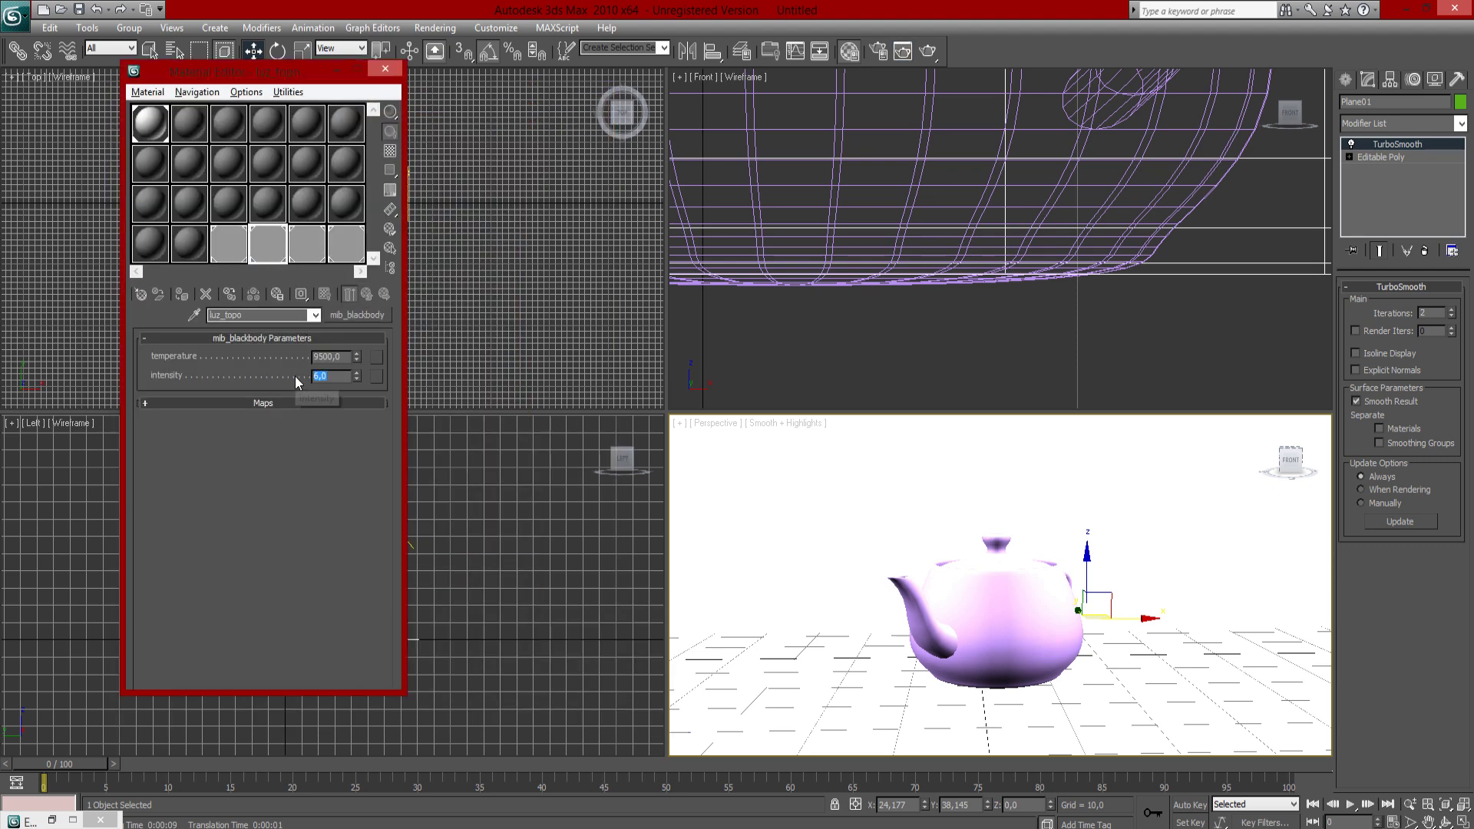
click(310, 253)
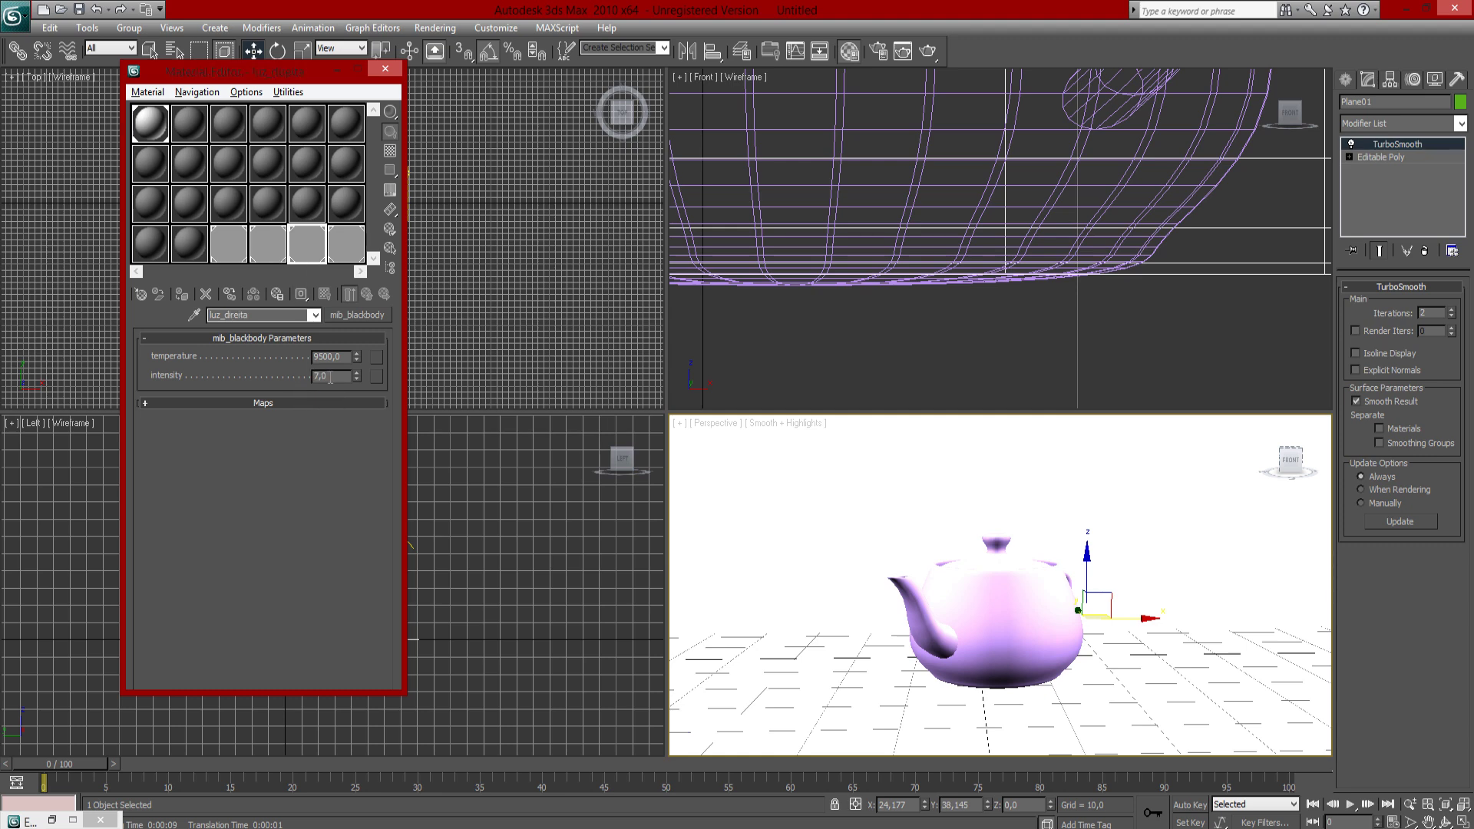
click(345, 244)
text(4)
key(Return)
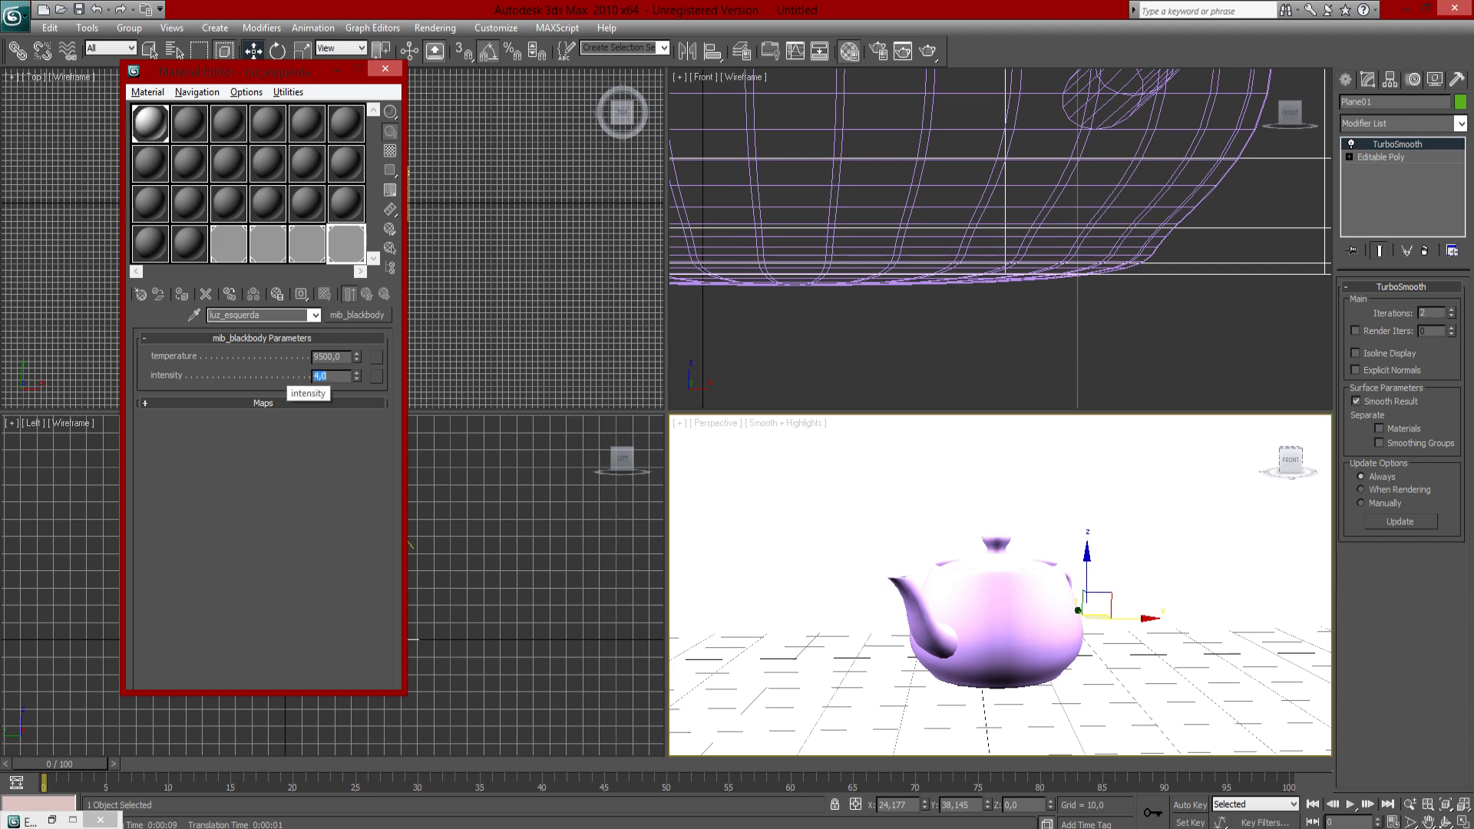
Test-render the Perspective view with the adjusted light intensities.
click(517, 475)
click(829, 569)
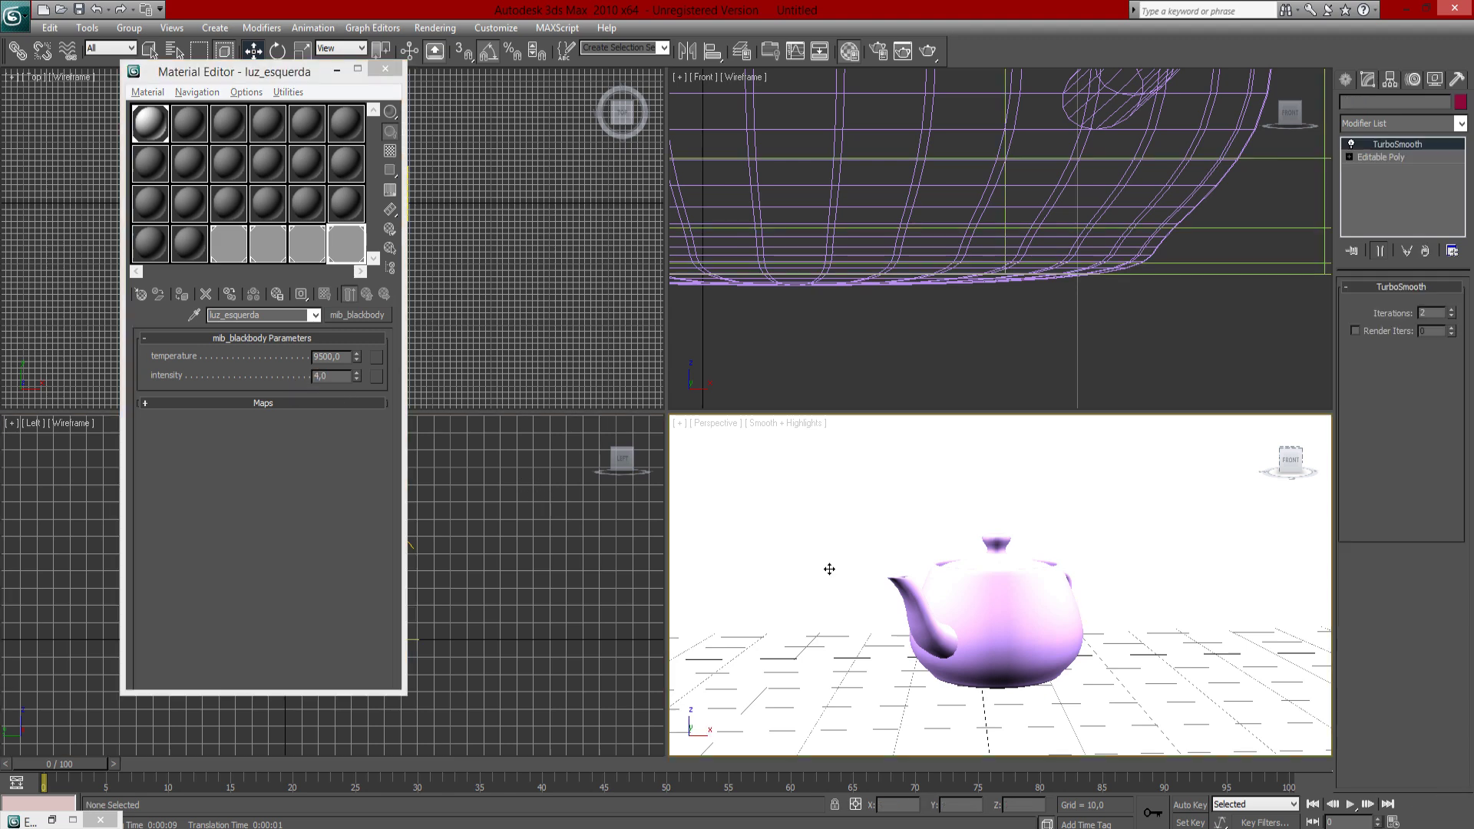
key(ctrl+z)
key(shift+q)
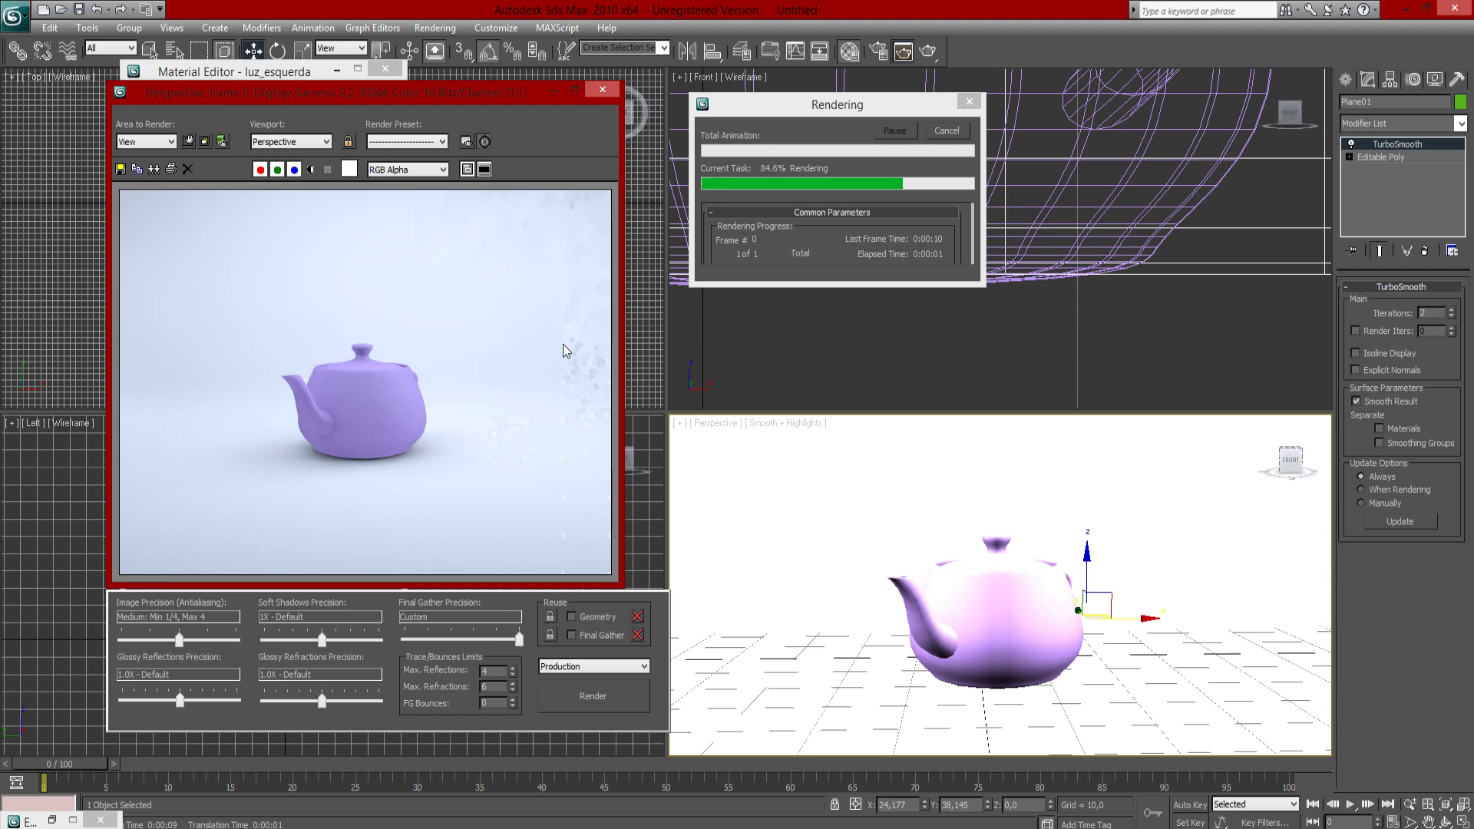
click(602, 90)
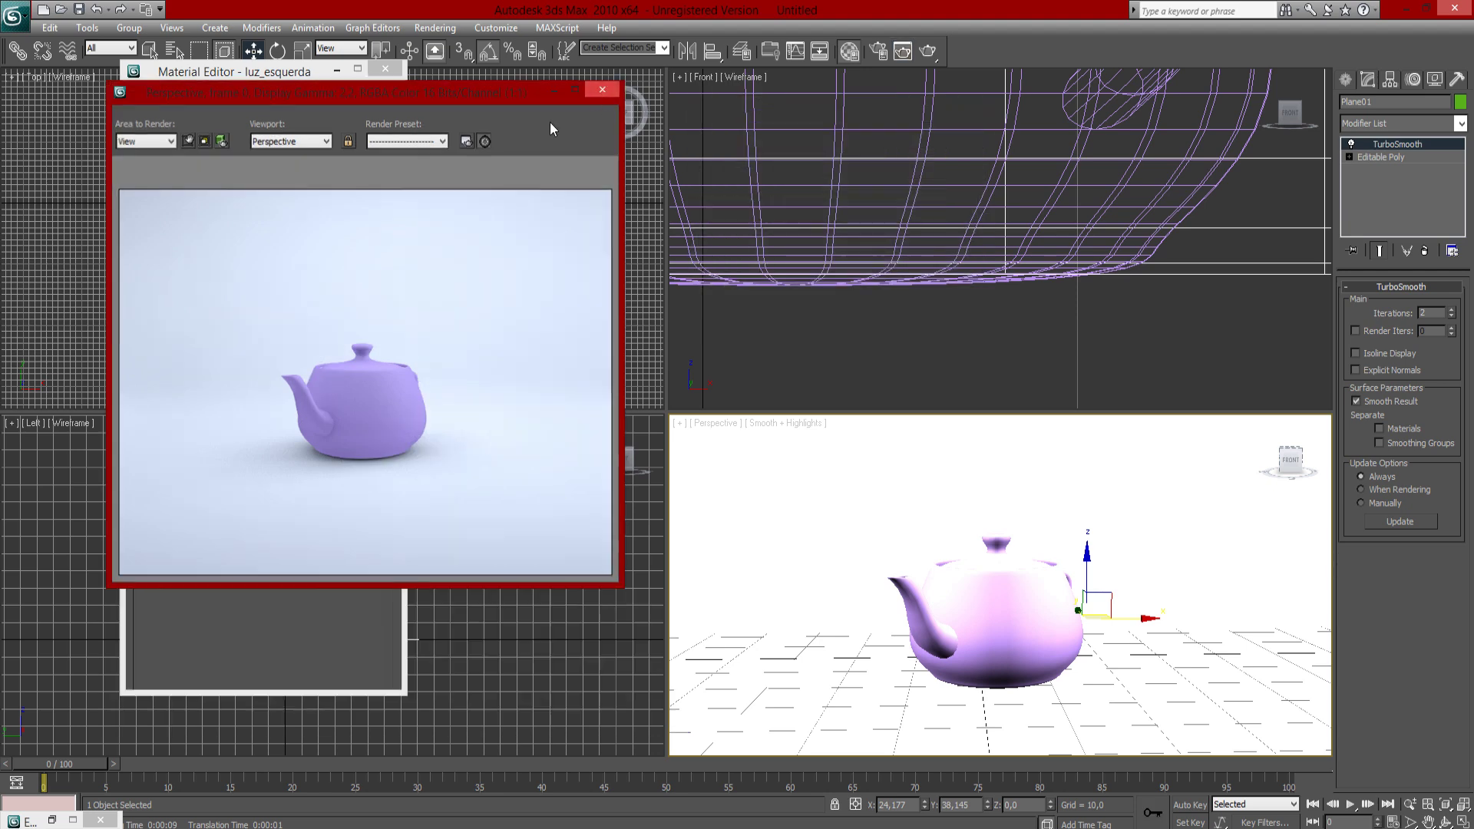
Check the temperatures of the blackbody light maps and set the temperature of luz_esquerda to 6500.
click(329, 443)
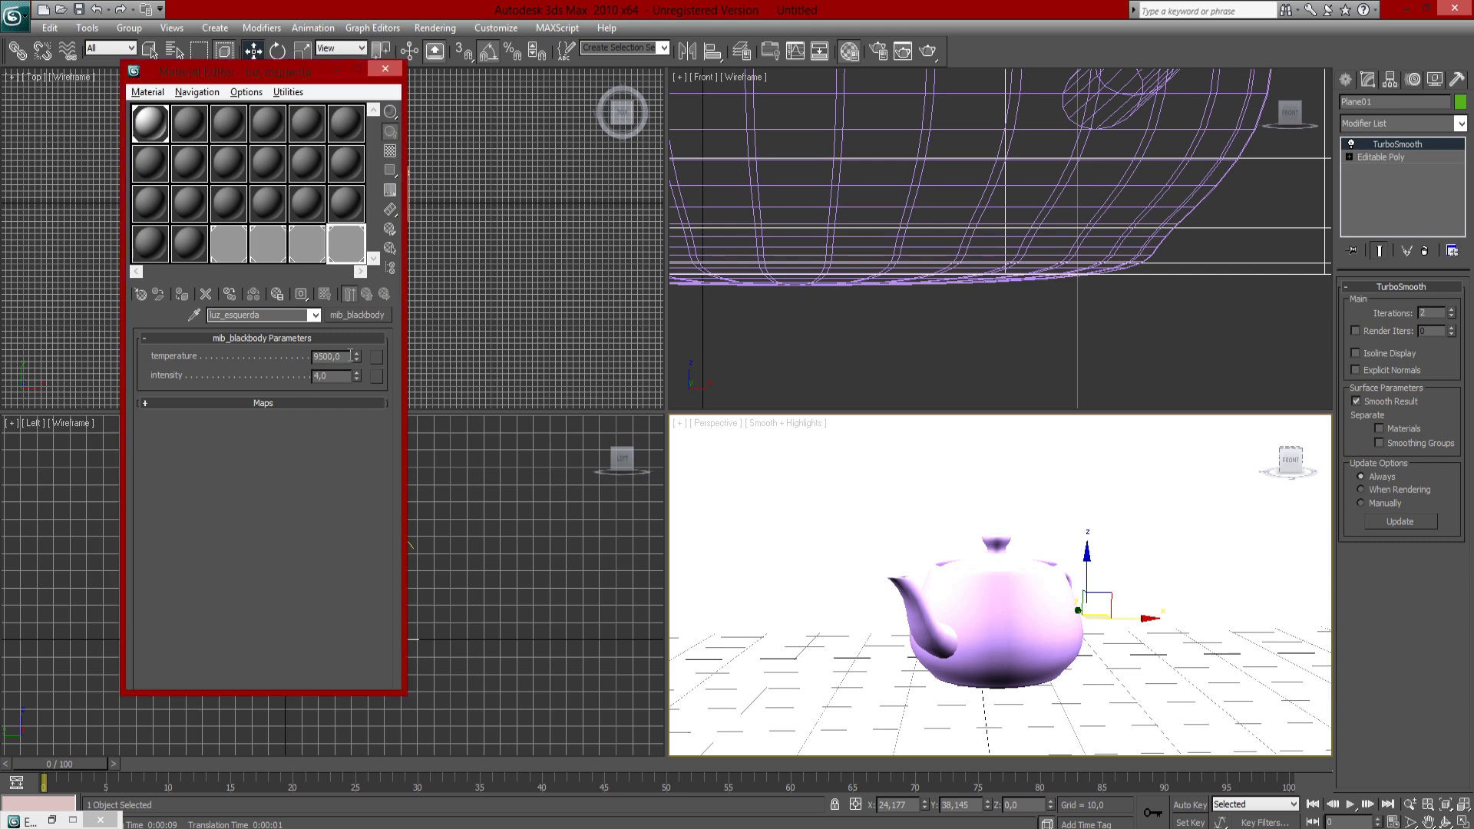
click(232, 249)
double_click(347, 357)
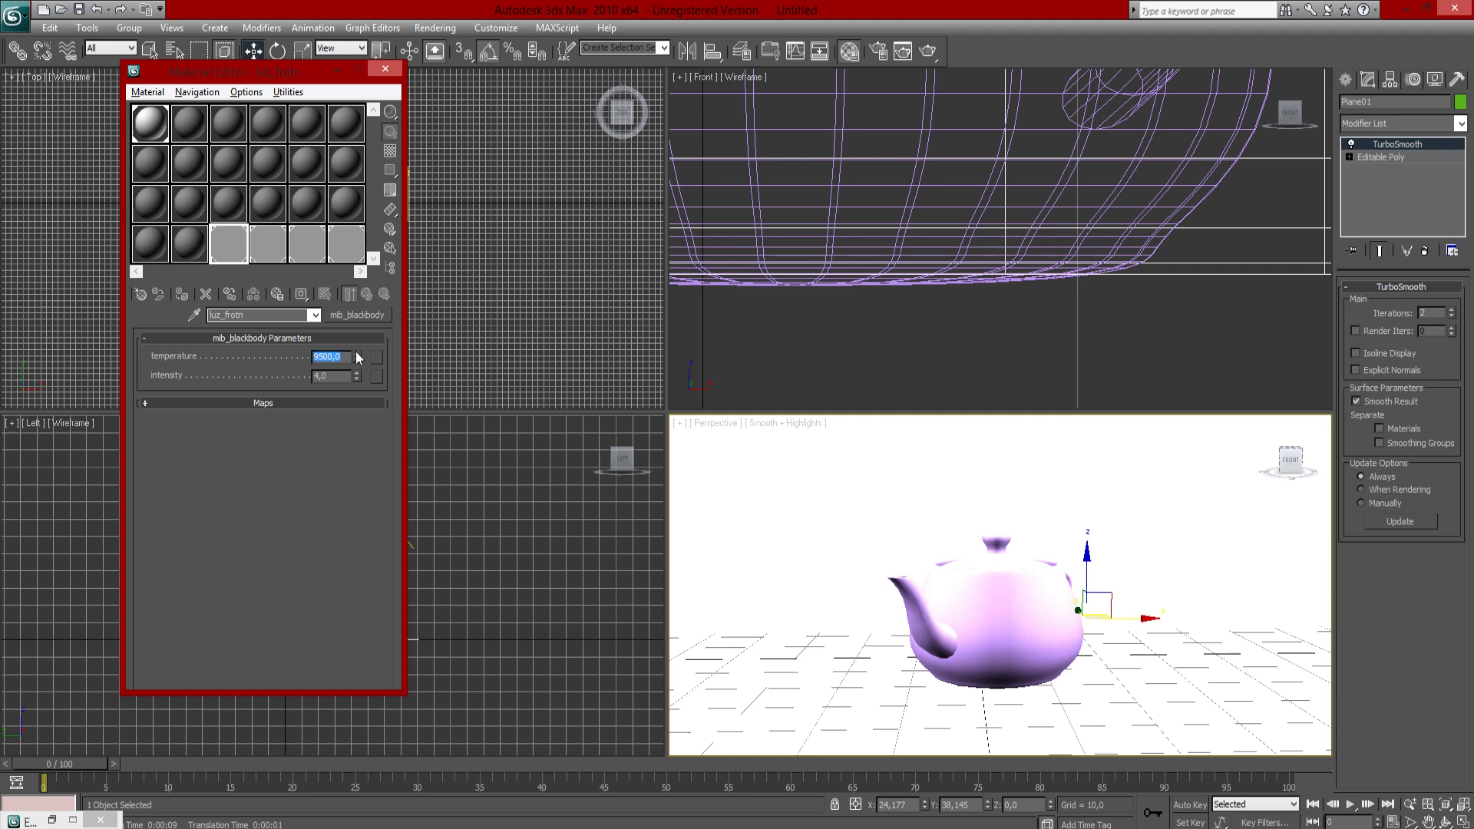
click(268, 244)
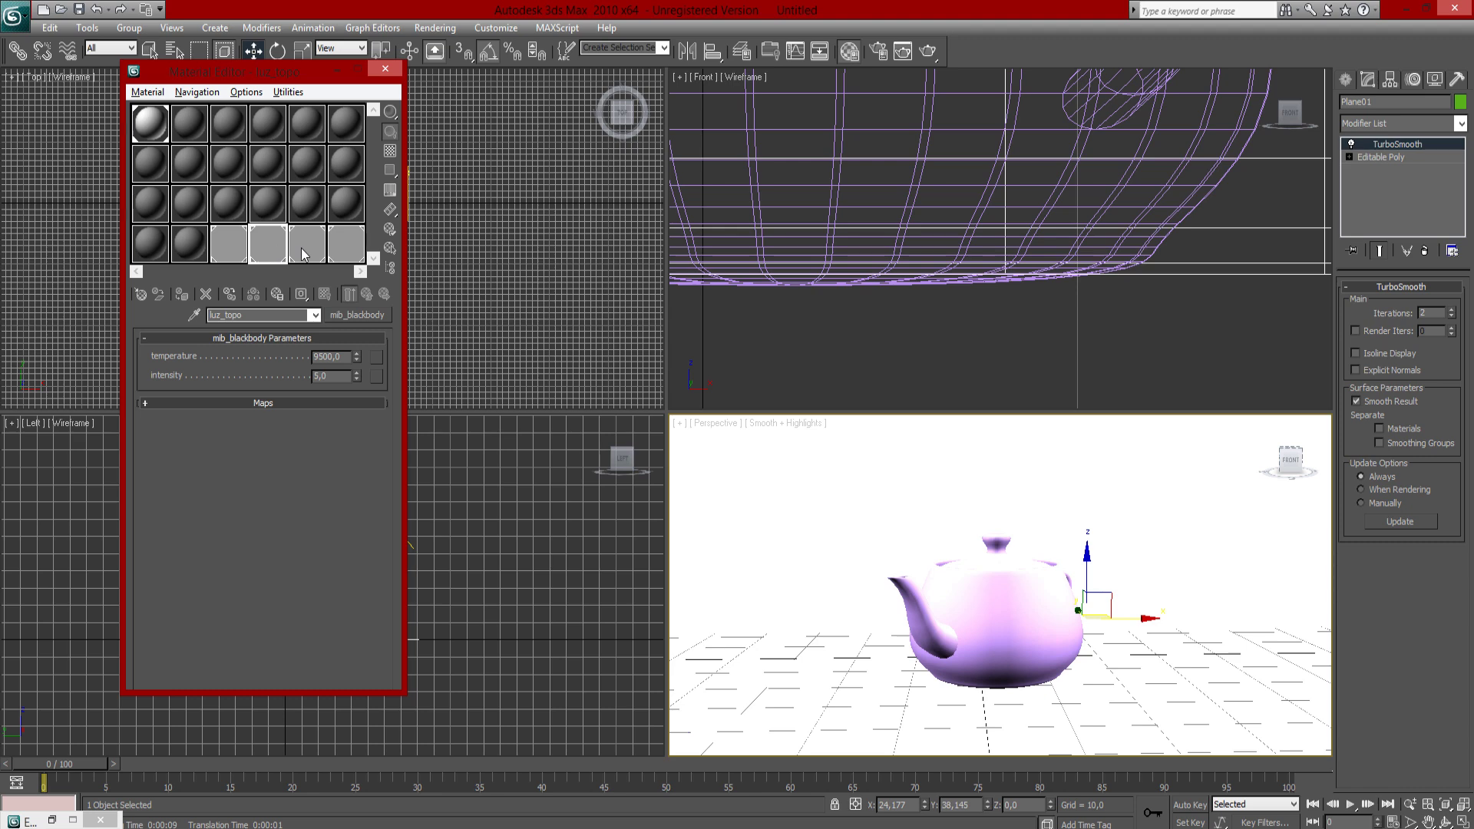
click(303, 248)
click(346, 244)
double_click(330, 356)
key(Return)
Test-render the Perspective view with the adjusted blackbody temperature and close the rendered frame.
click(955, 658)
key(shift+q)
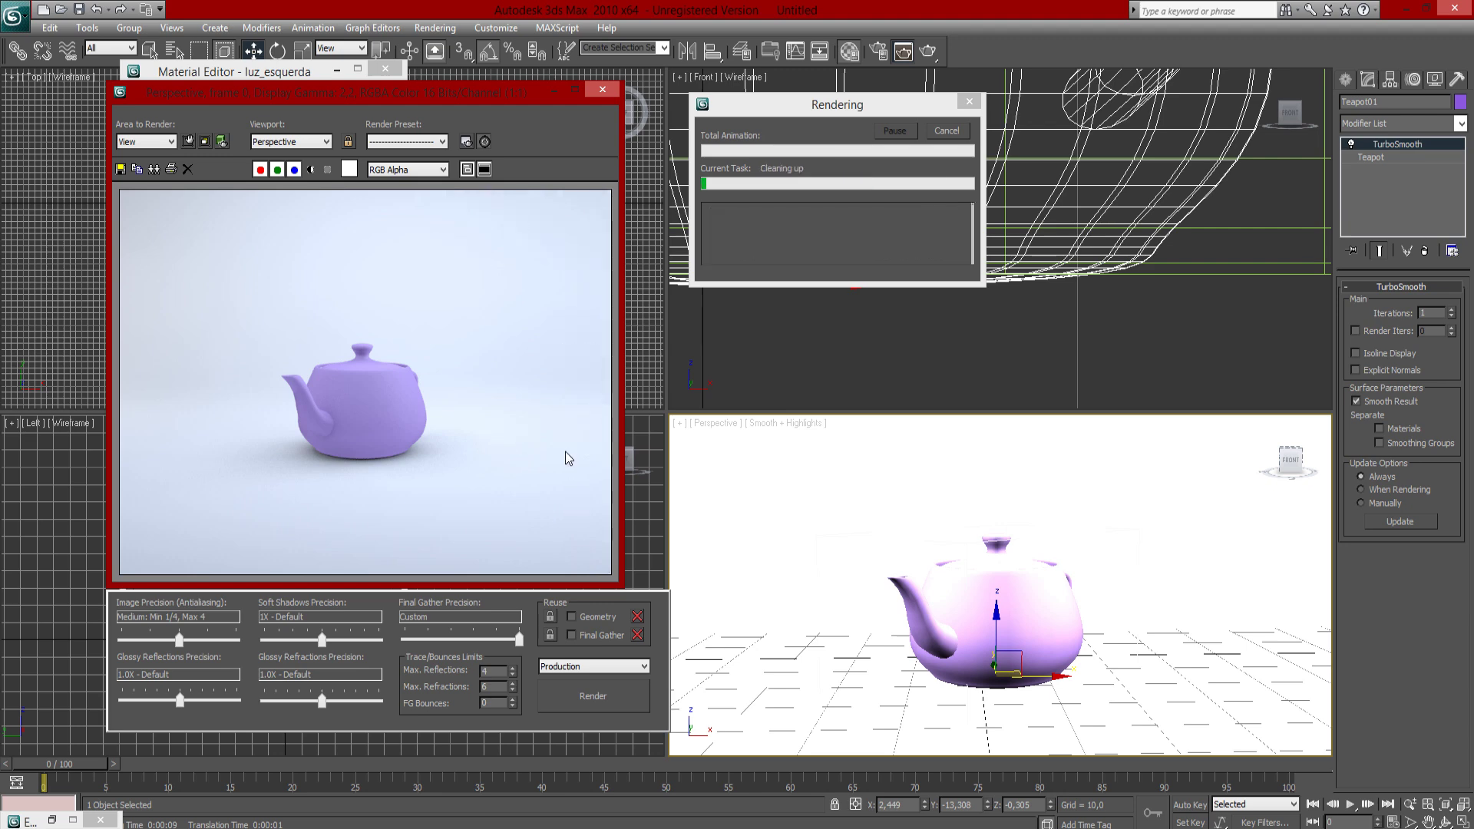
click(604, 90)
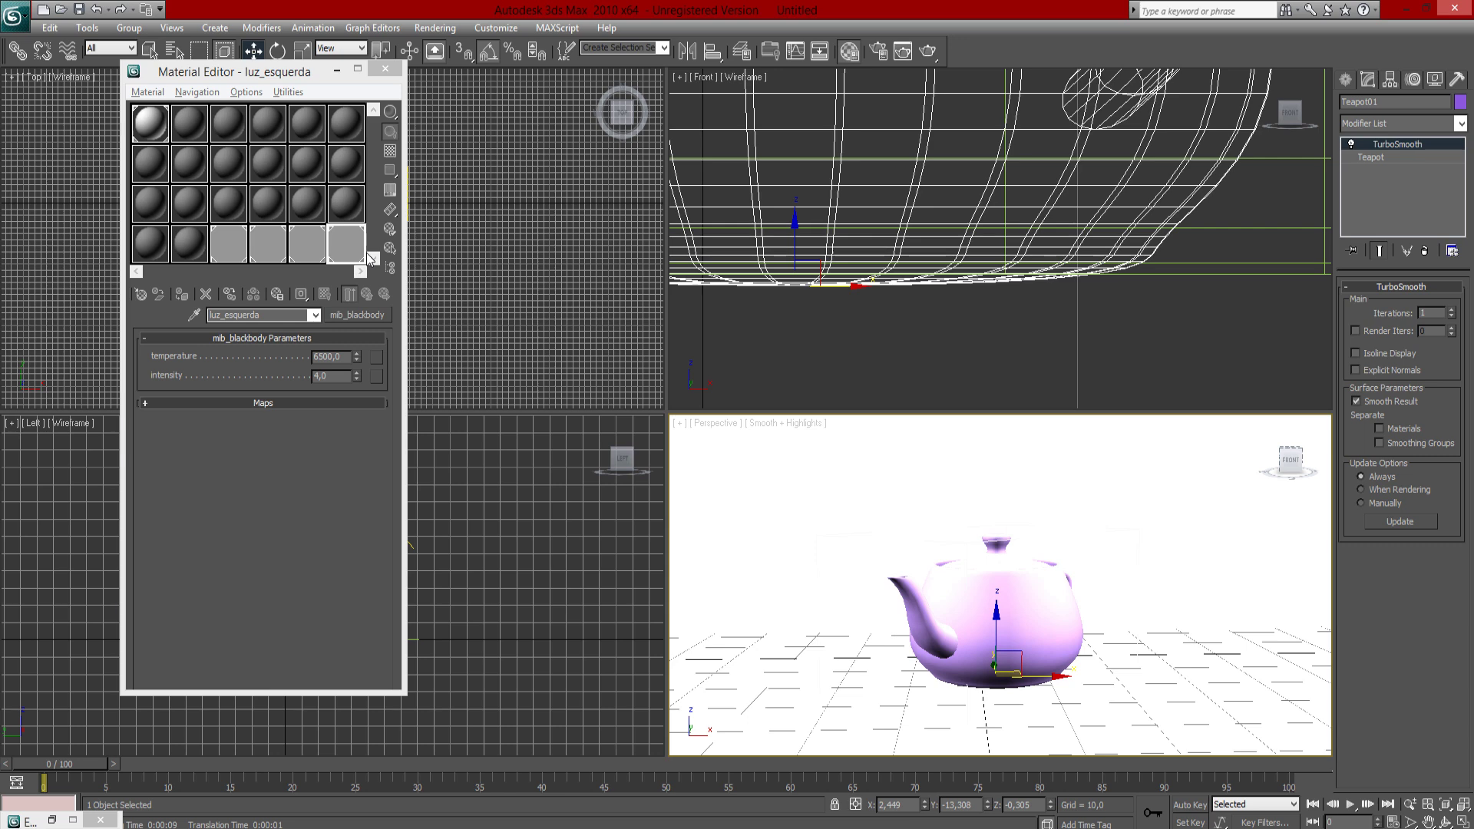
Try an exposure value of 9.5 in the mr Photographic Exposure Control and test-render the Perspective view.
key(8)
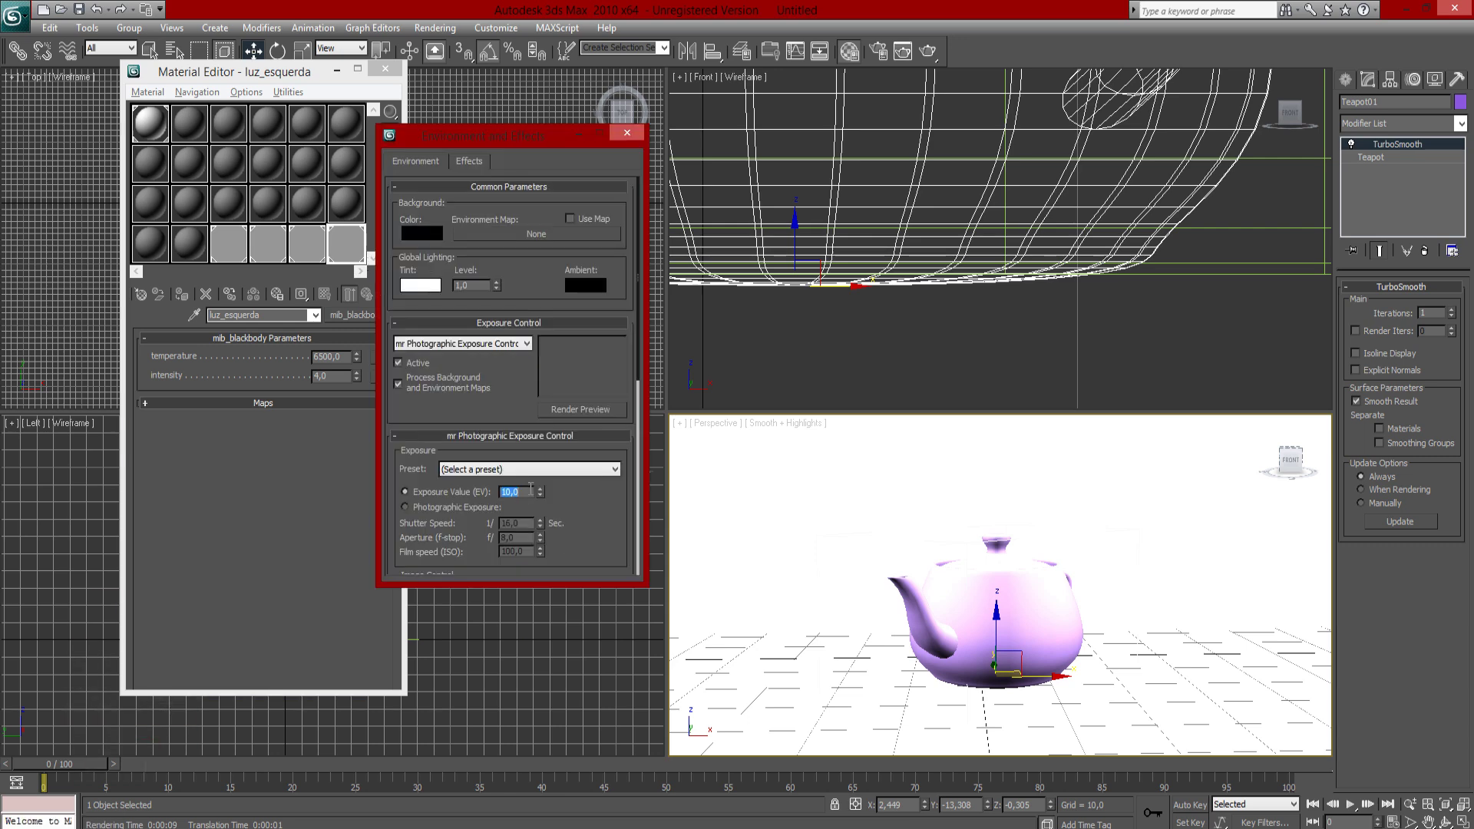
text(9,5)
key(Return)
click(708, 589)
key(shift+q)
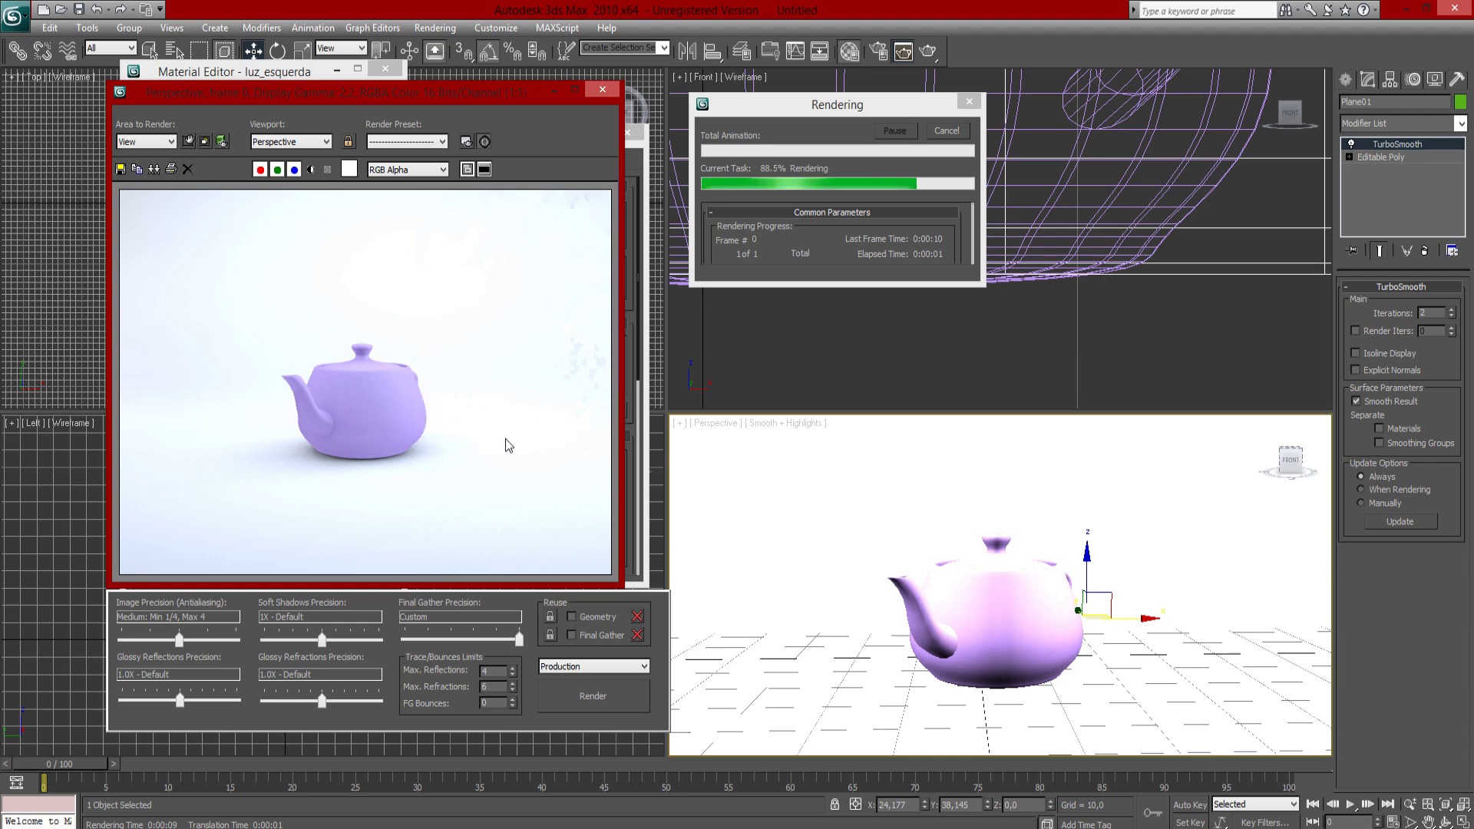
click(604, 90)
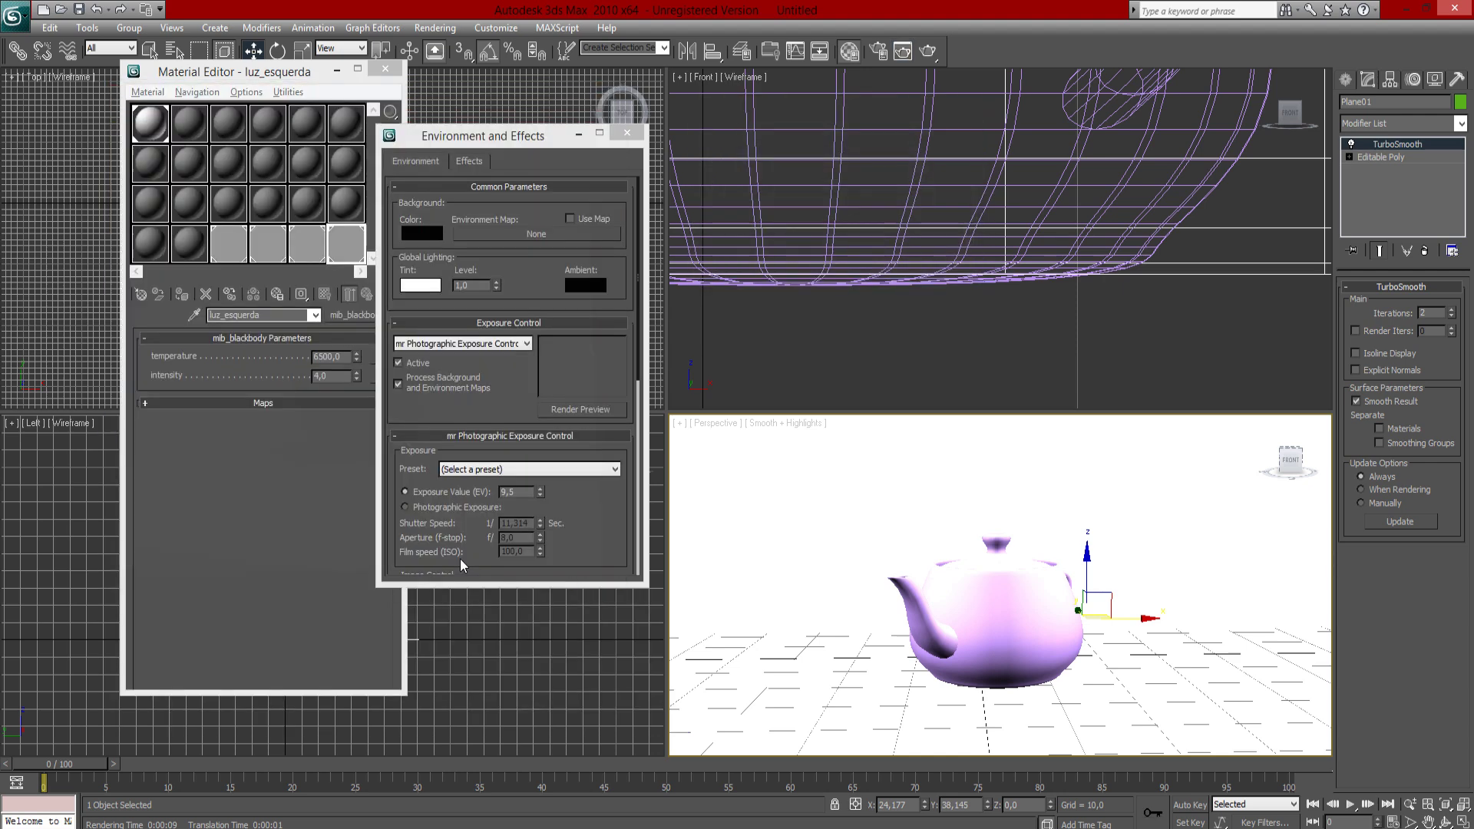
Try an exposure value of 9 with another Perspective test render, cancelling the render before it completes.
double_click(519, 497)
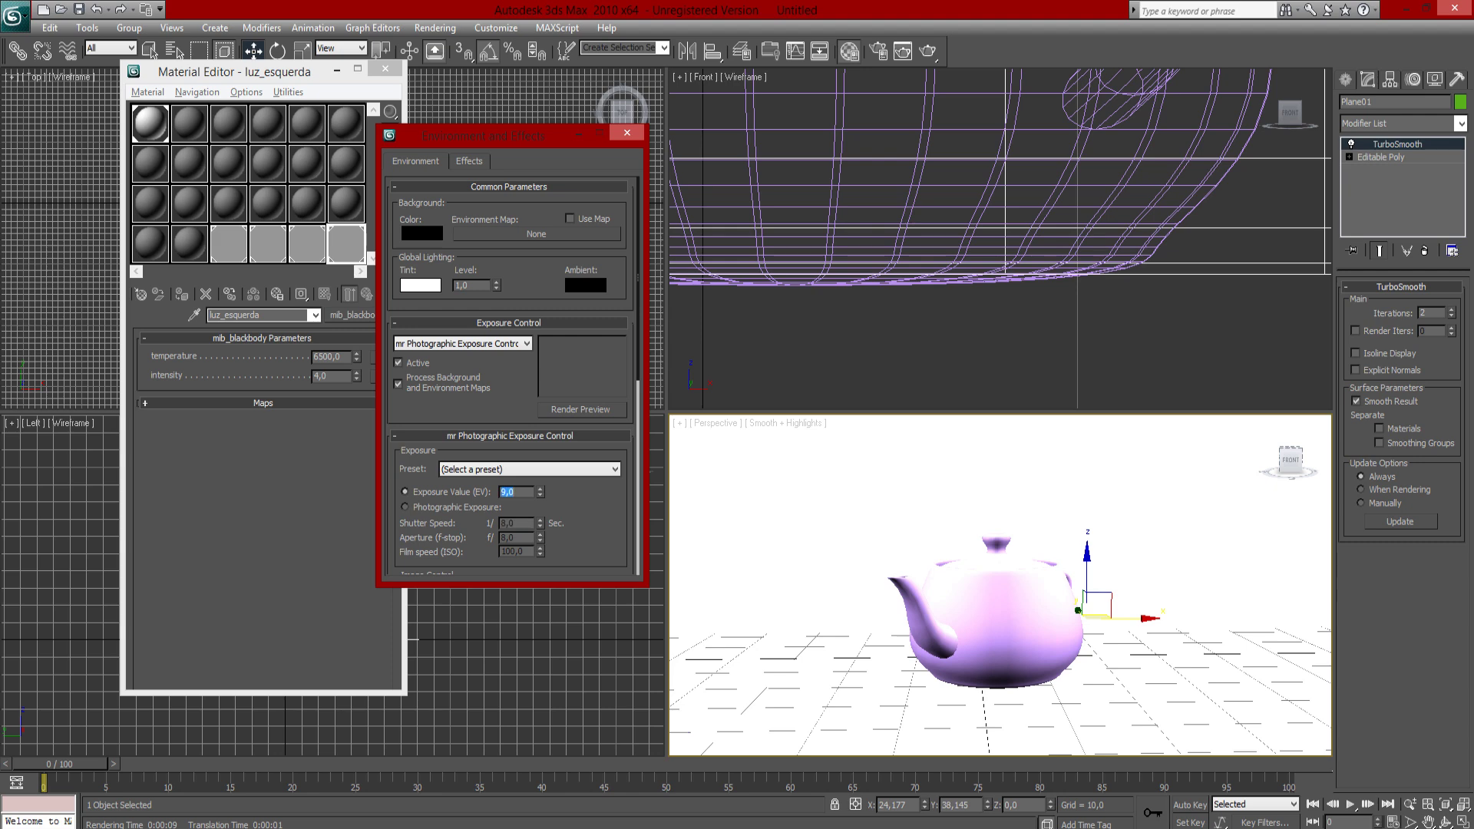
click(606, 508)
key(shift+q)
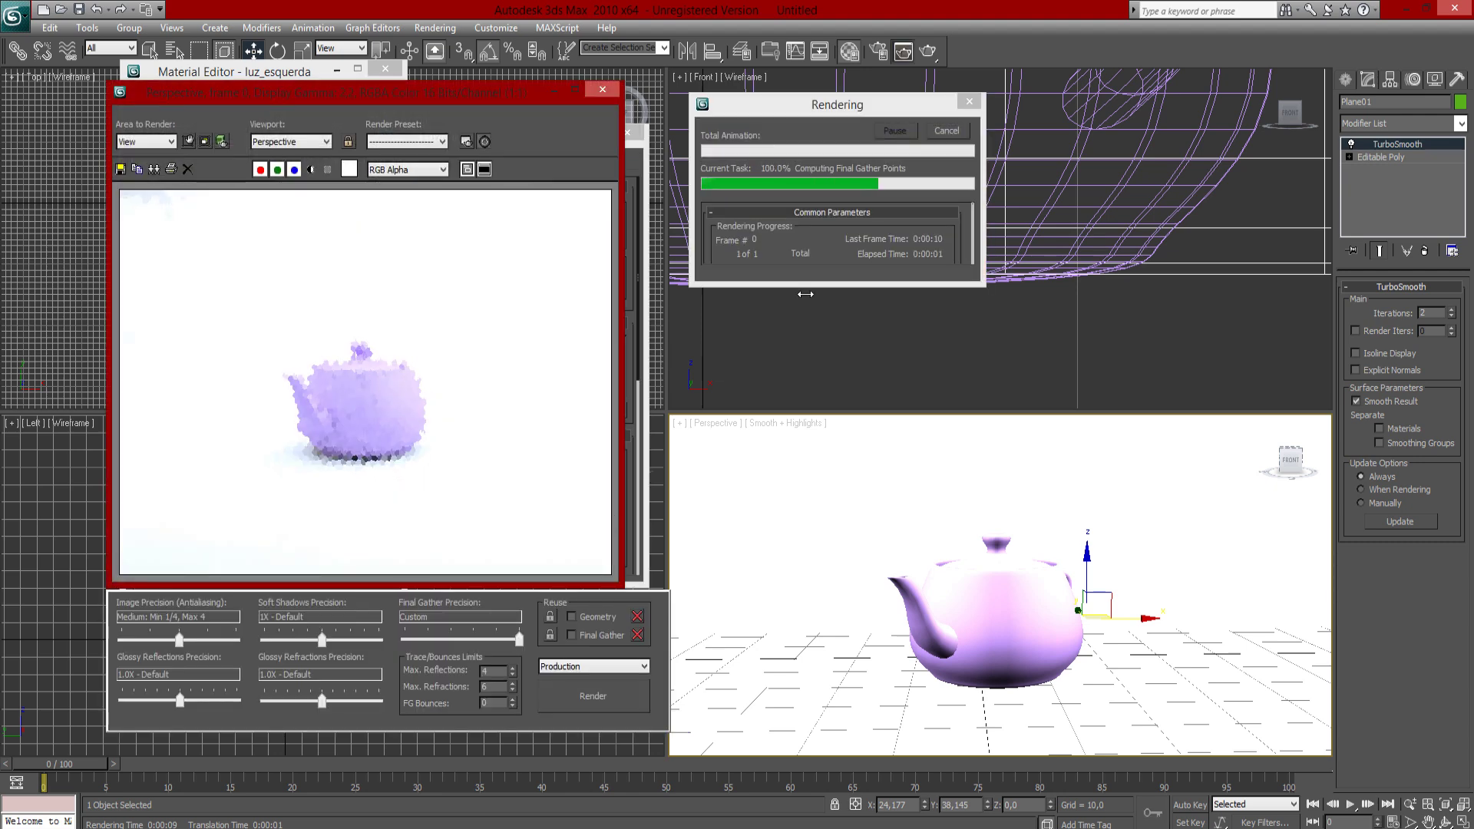
click(947, 131)
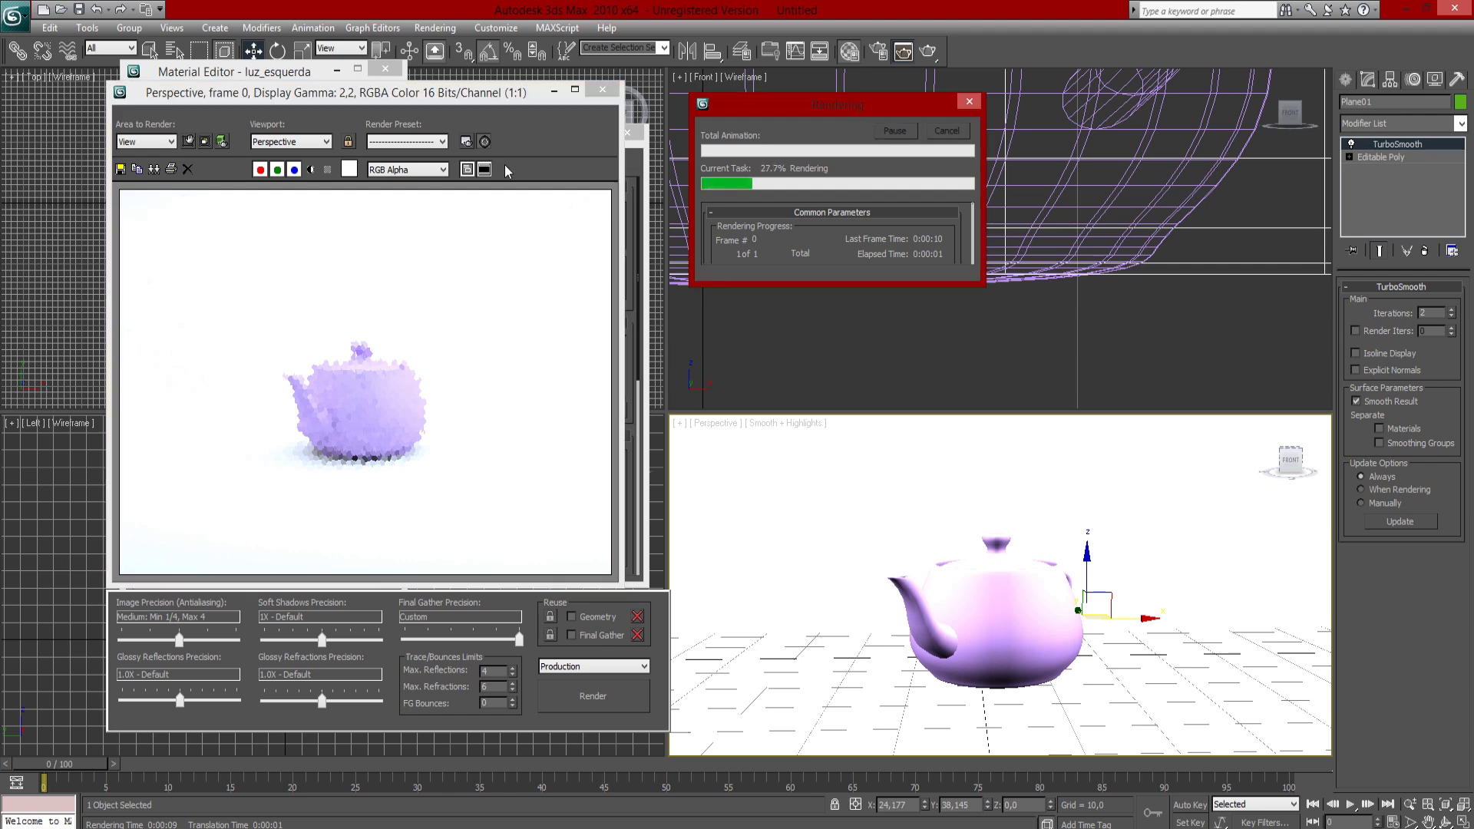
Set the exposure value to 10, test-render the Perspective view, and close the rendered frame and environment settings.
click(523, 492)
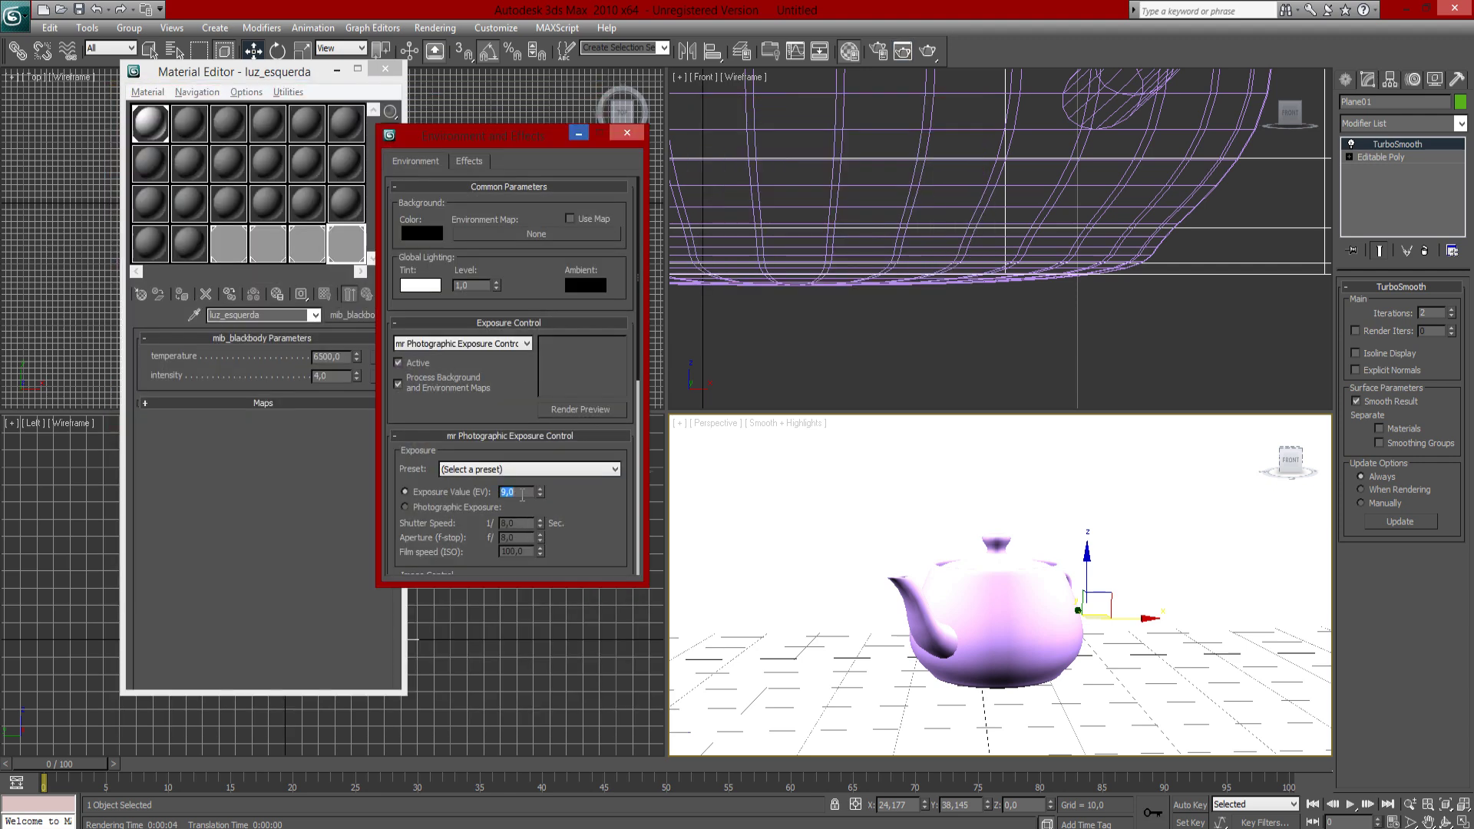
text(10)
key(Return)
key(shift+q)
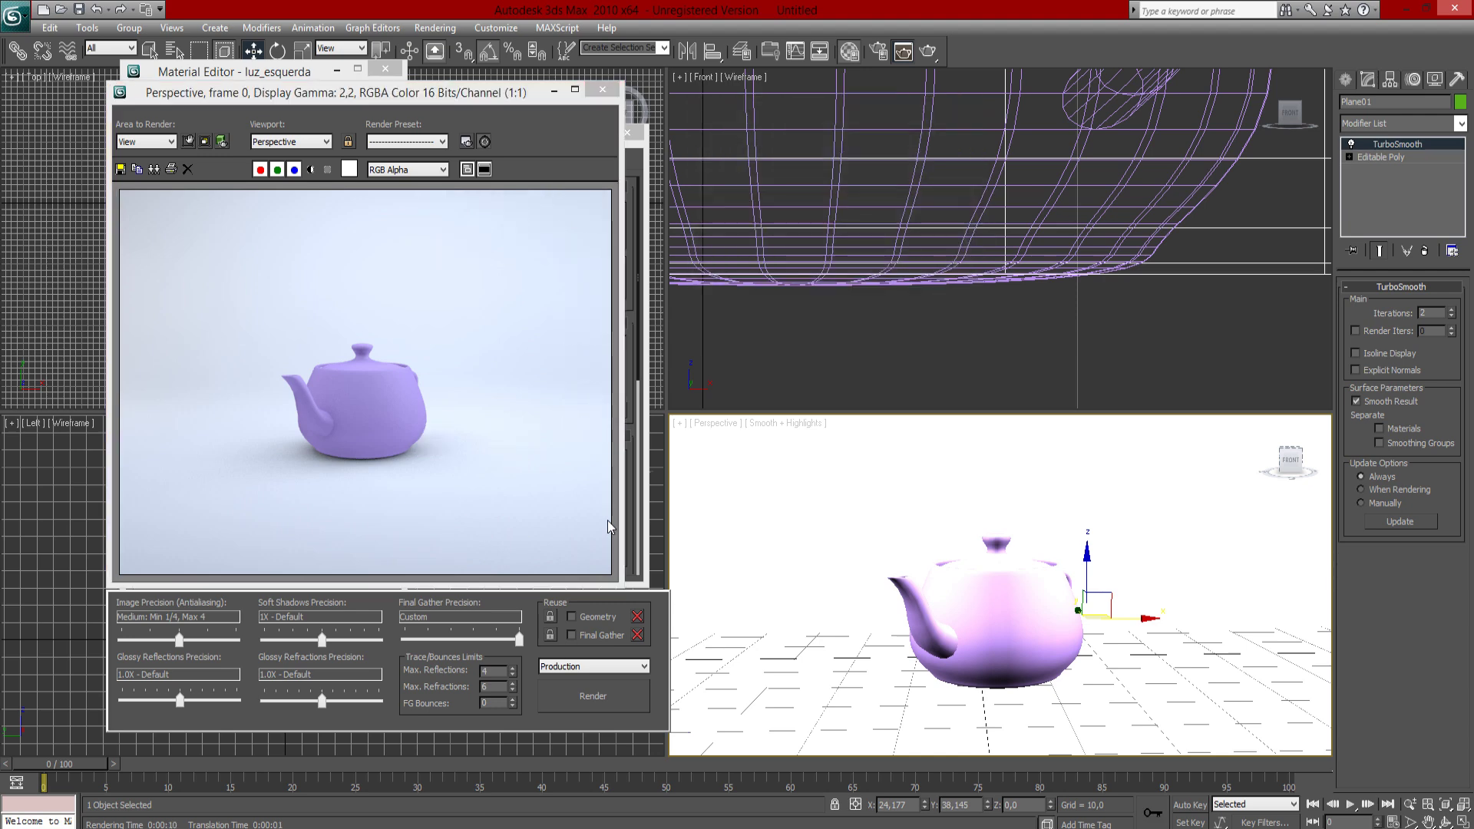
click(603, 110)
click(598, 94)
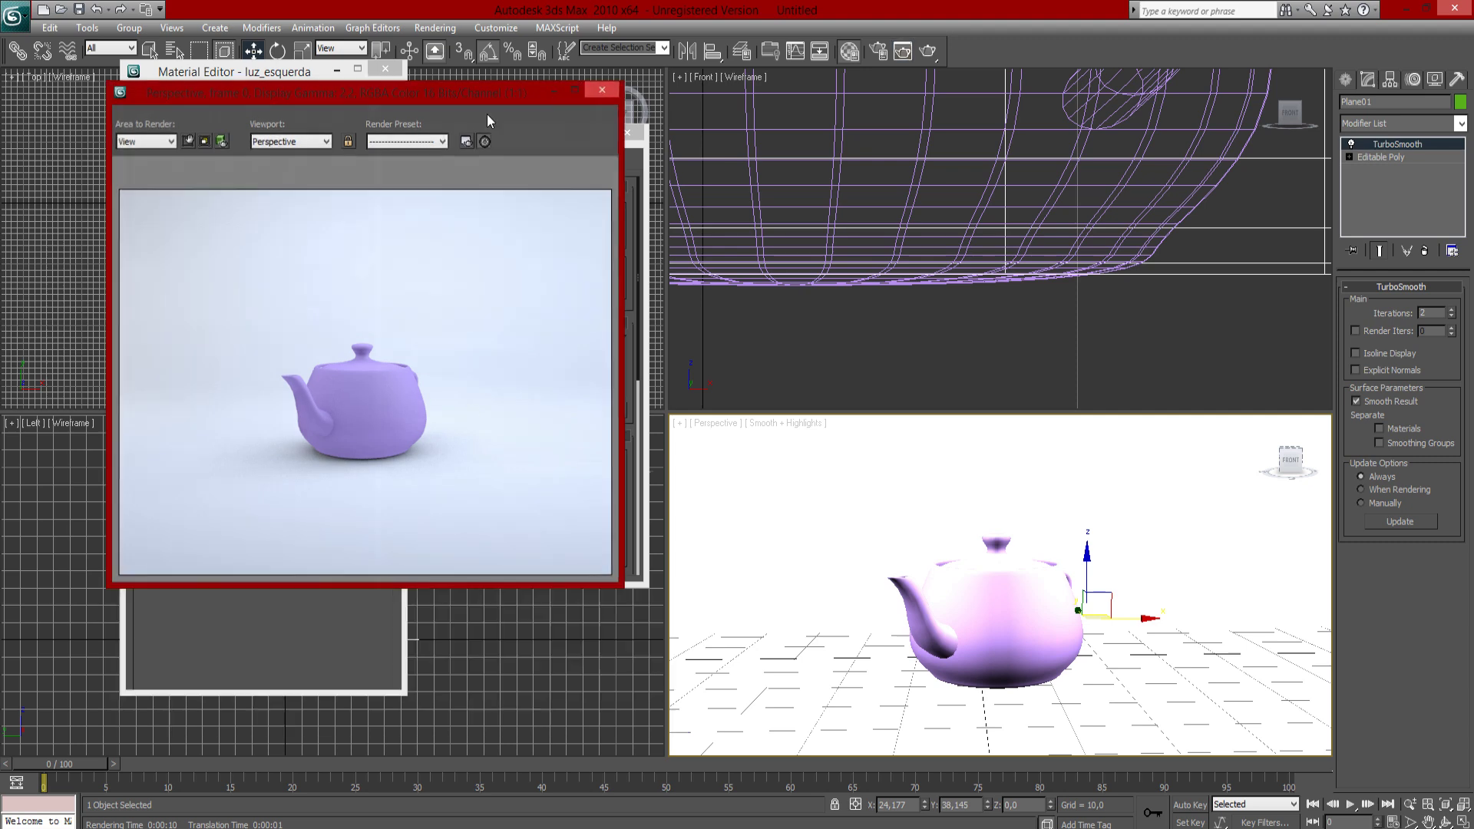
click(626, 135)
Change the second sample material, 02 - Default, to Arch & Design (mi) and apply the Copper template.
click(192, 136)
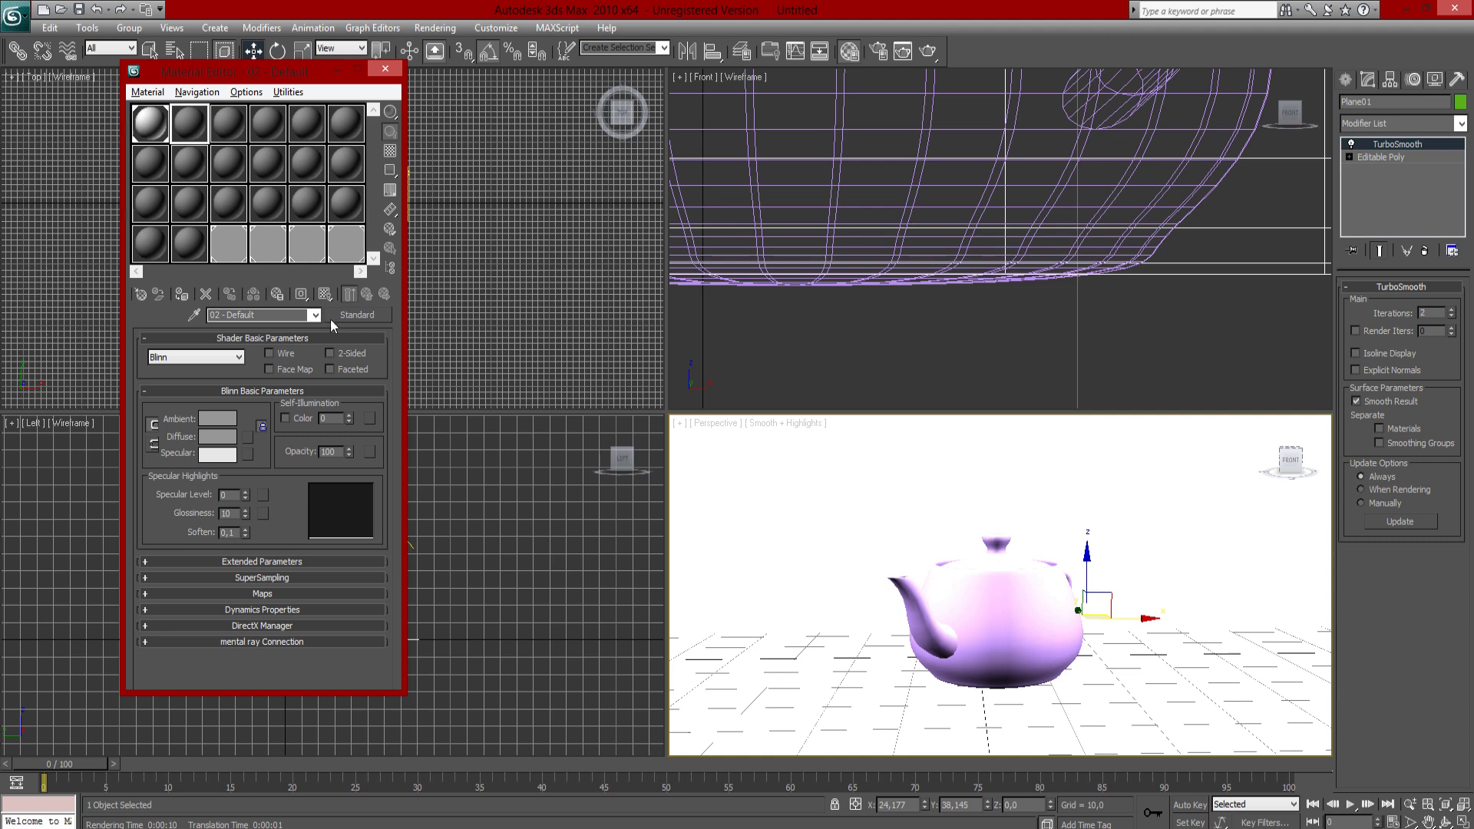
click(355, 315)
double_click(491, 131)
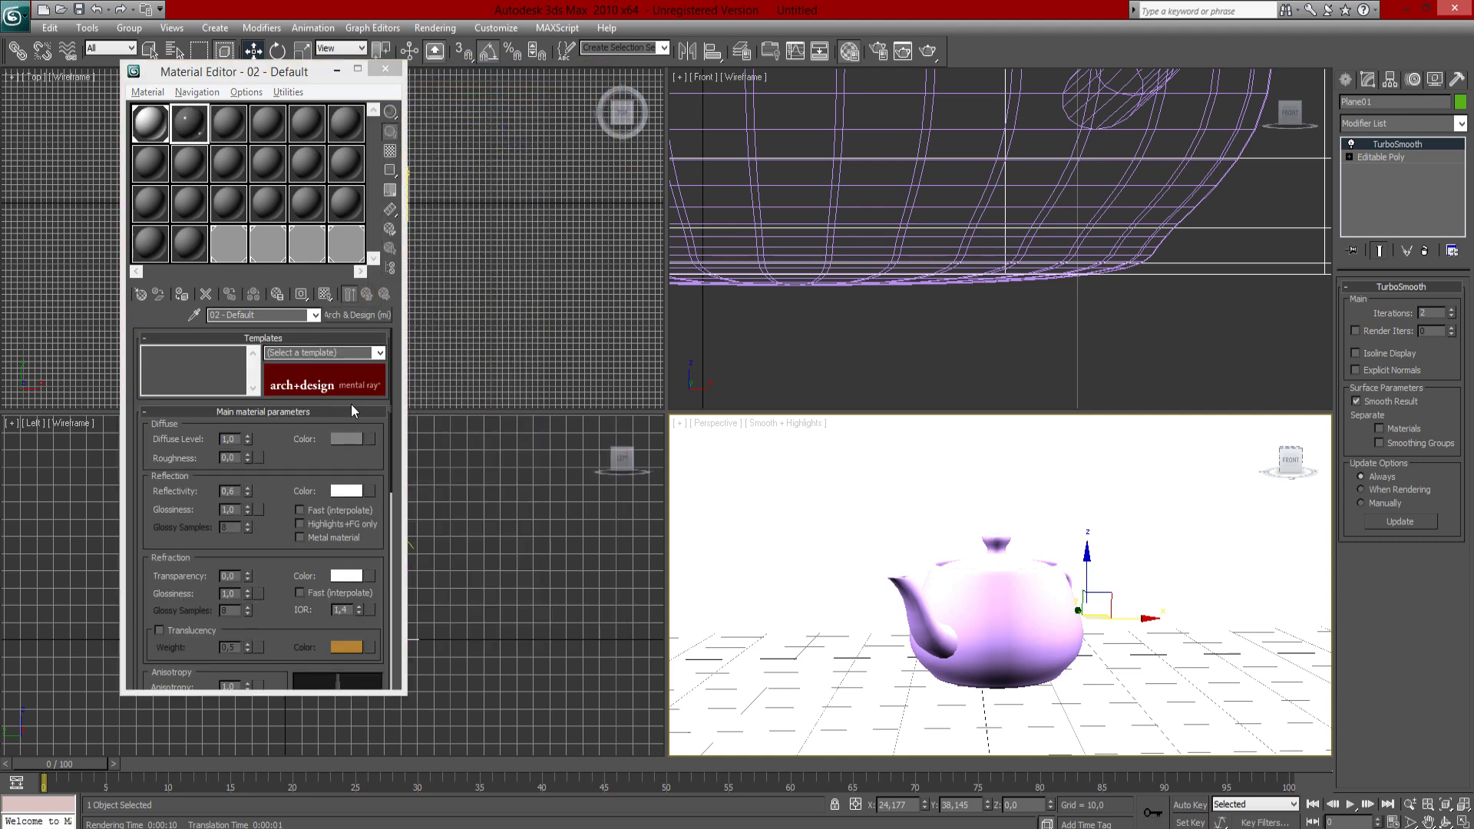
click(378, 352)
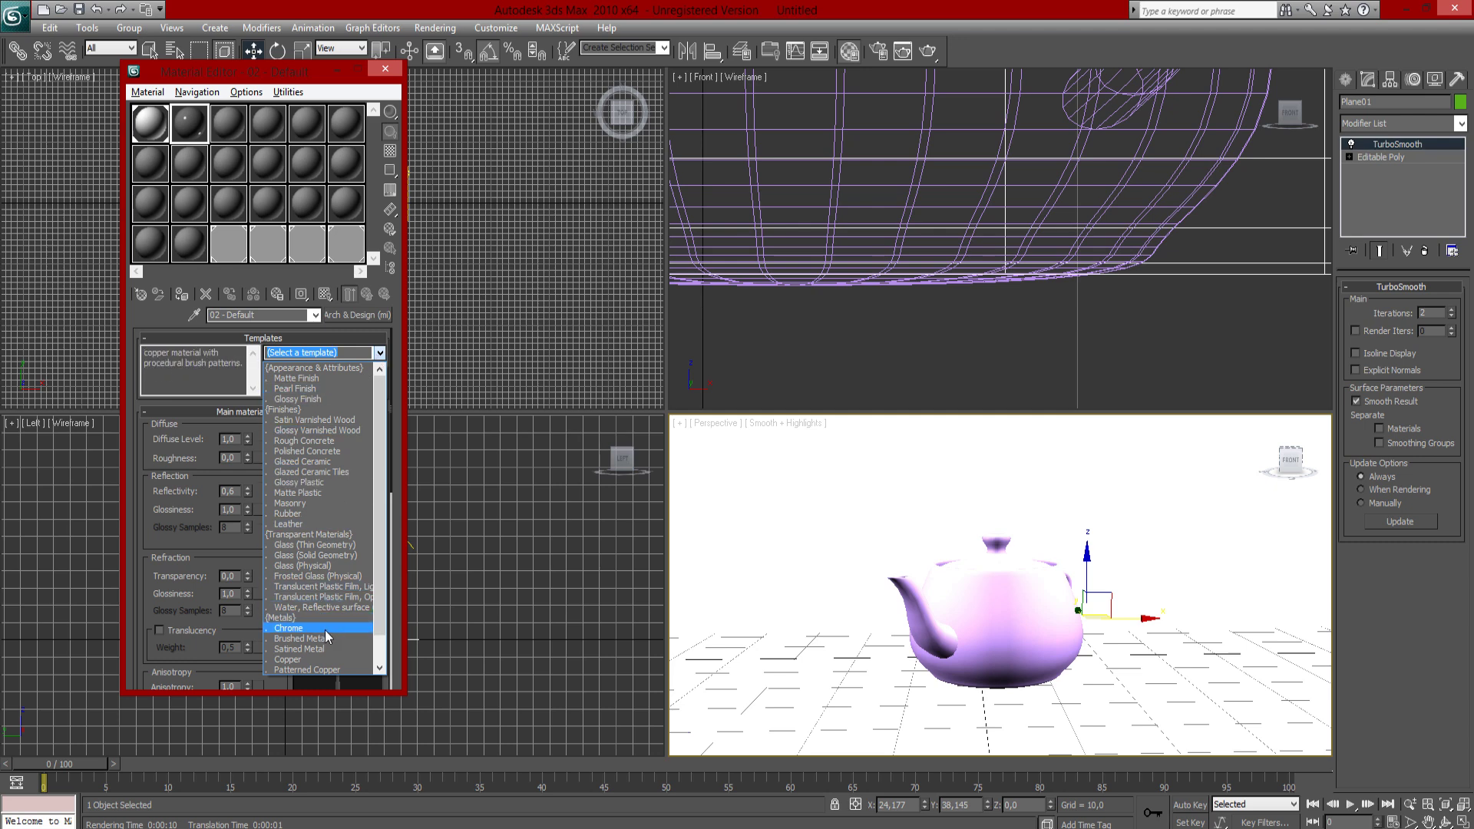
scroll(325, 629, down, 1)
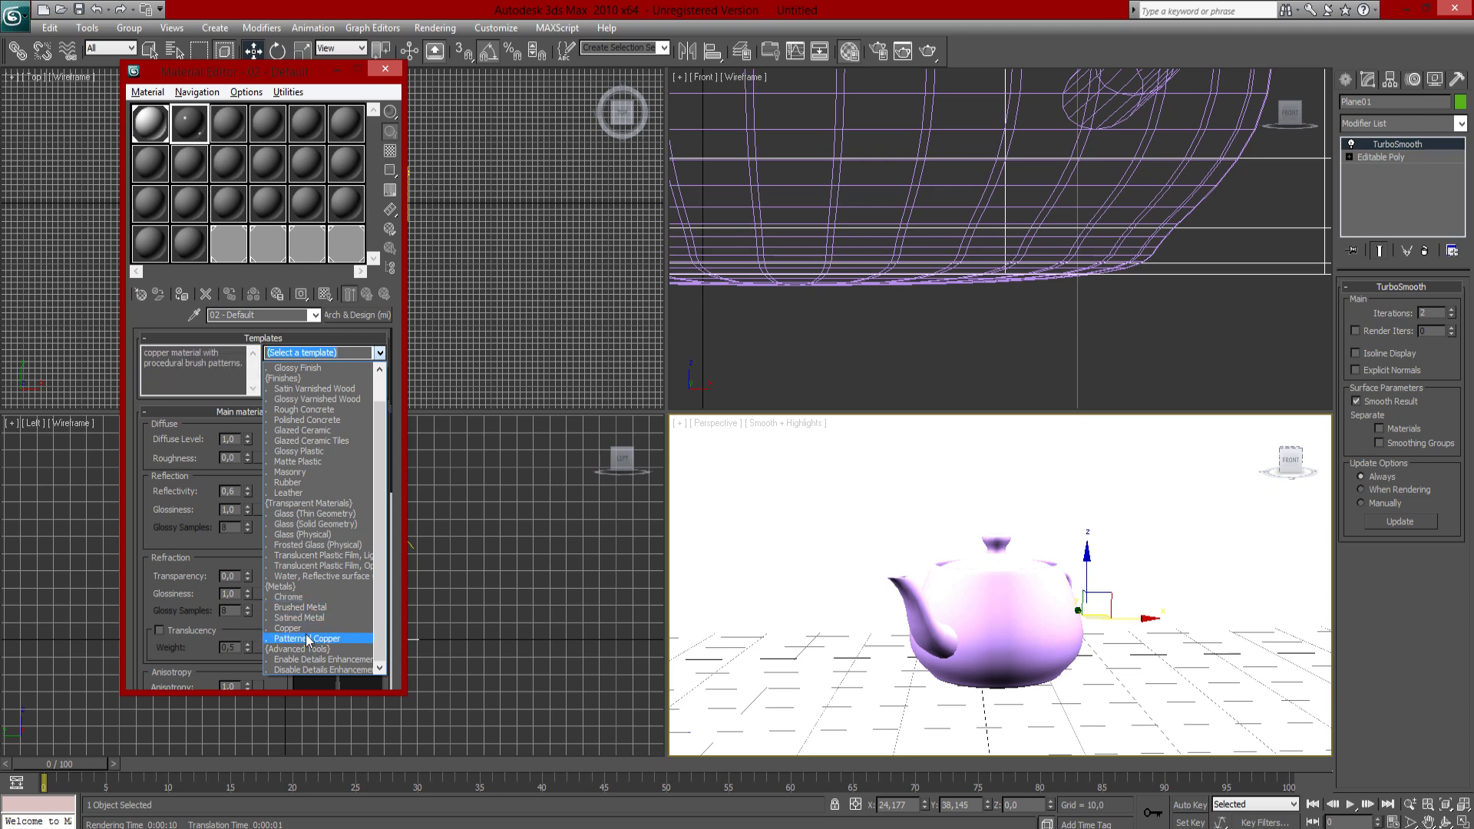
click(316, 628)
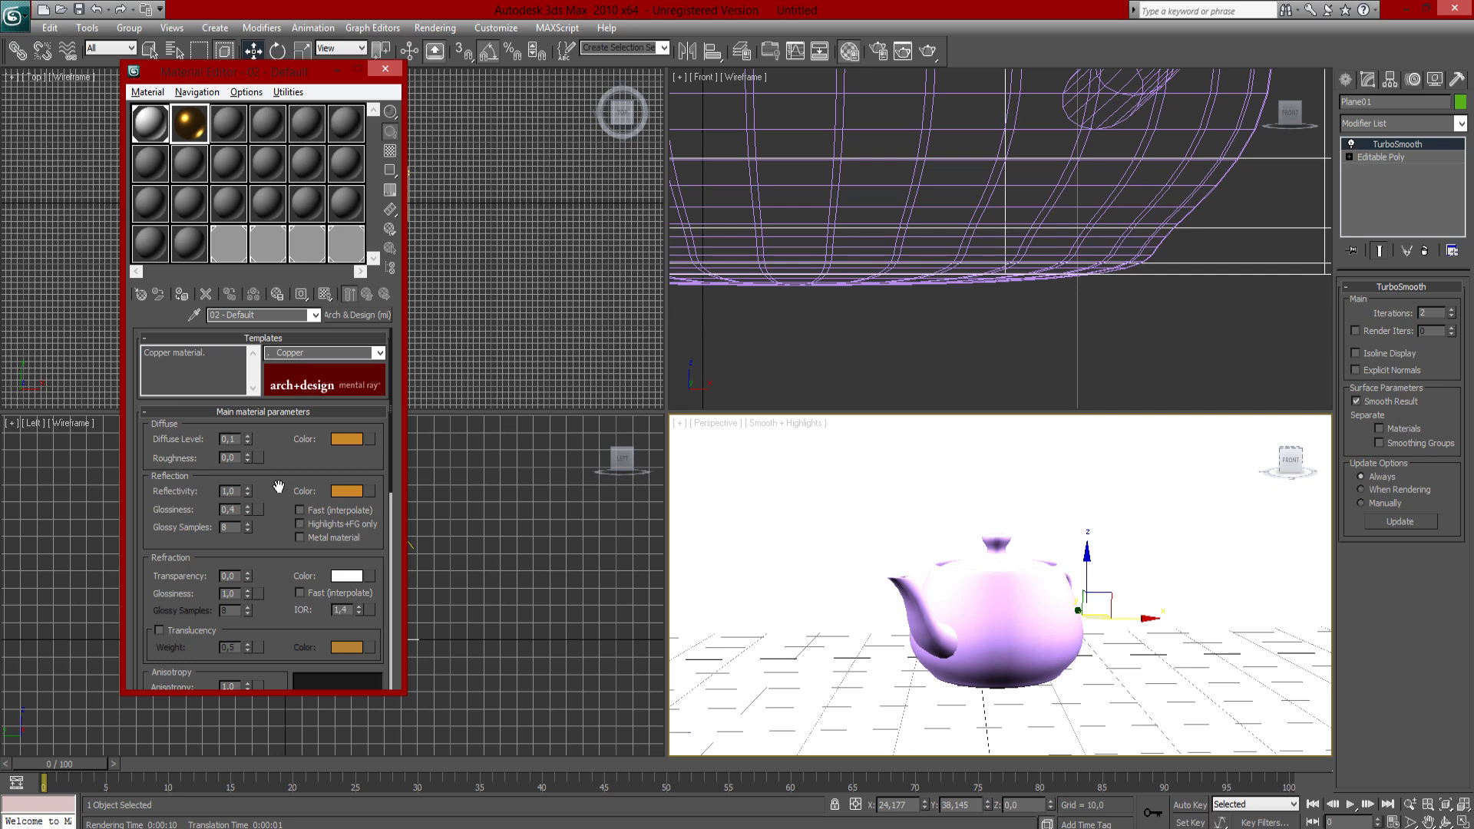
Assign the copper material to the teapot and test-render the Perspective view, closing the frame and material editor.
drag(185, 124, 975, 614)
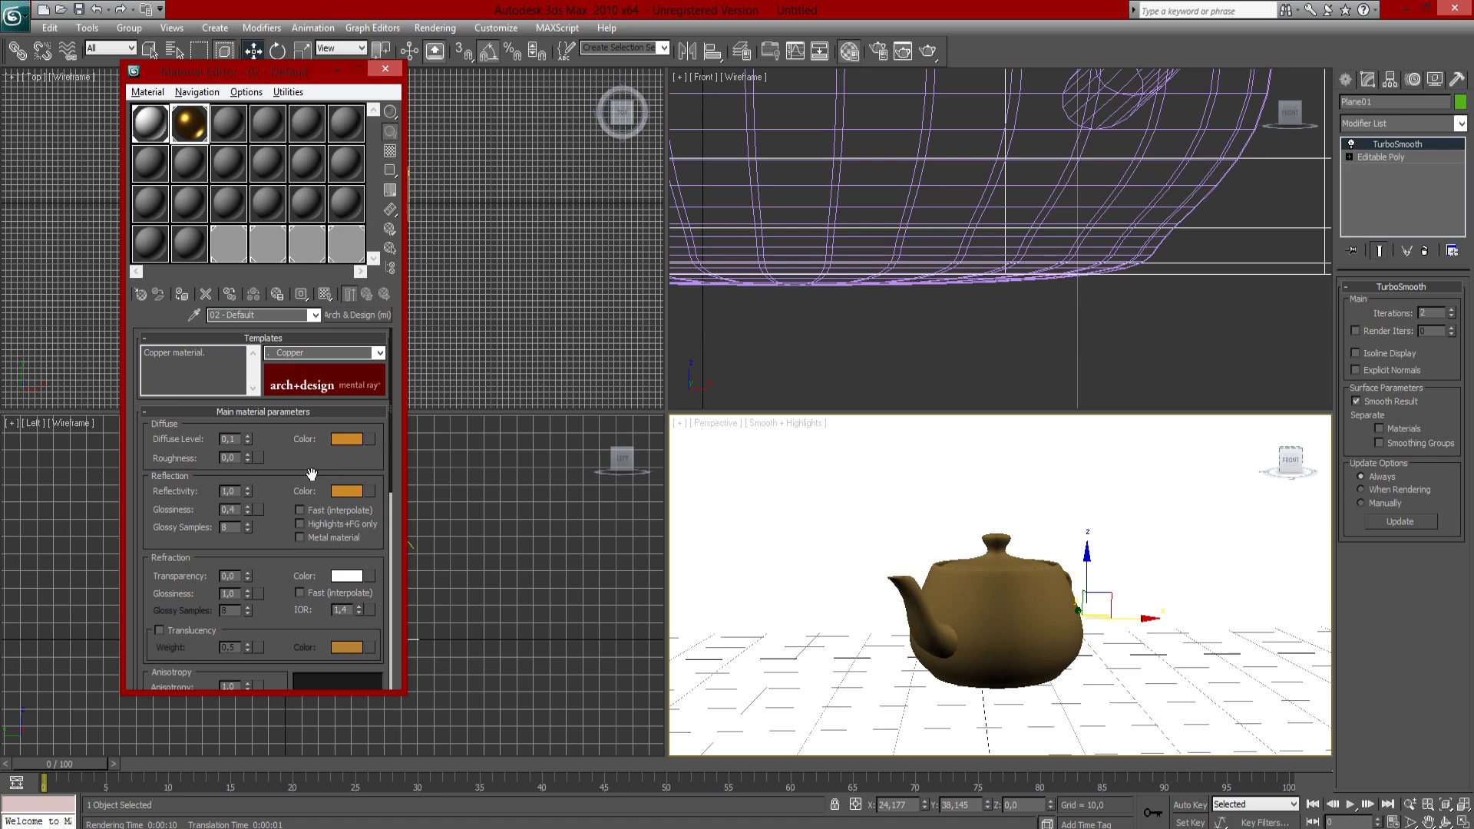
key(shift+q)
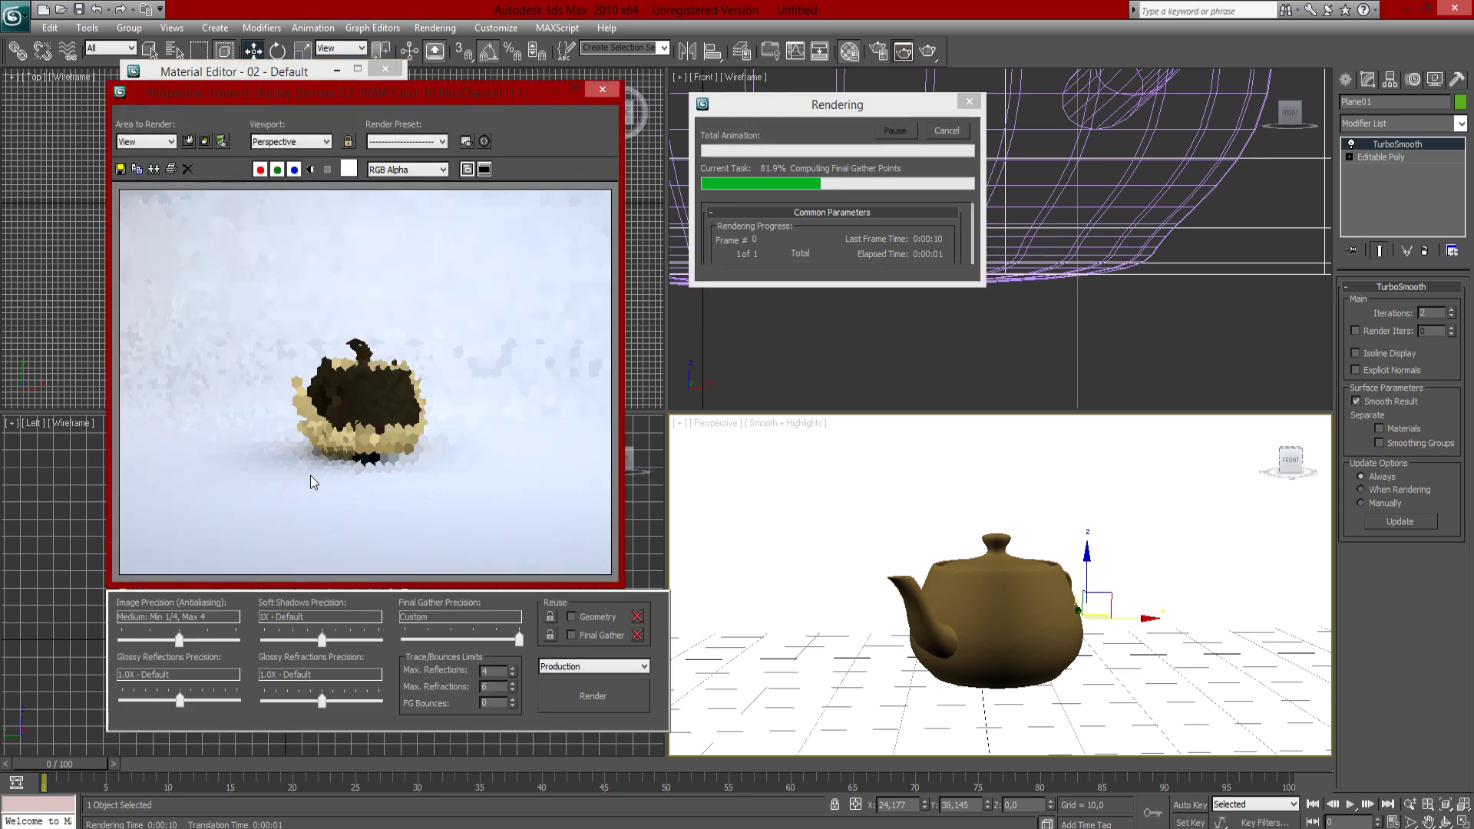
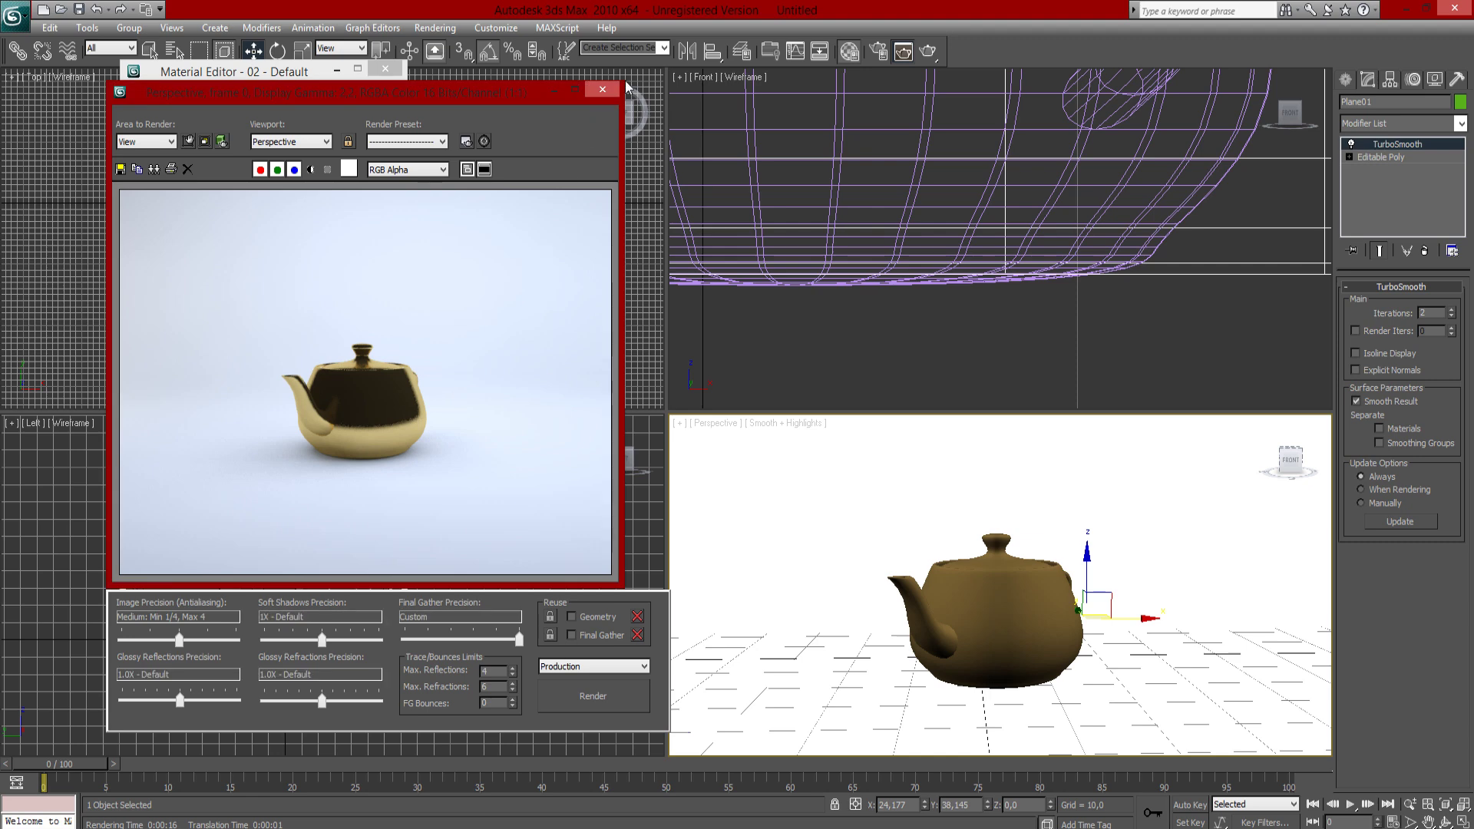
click(602, 89)
click(385, 68)
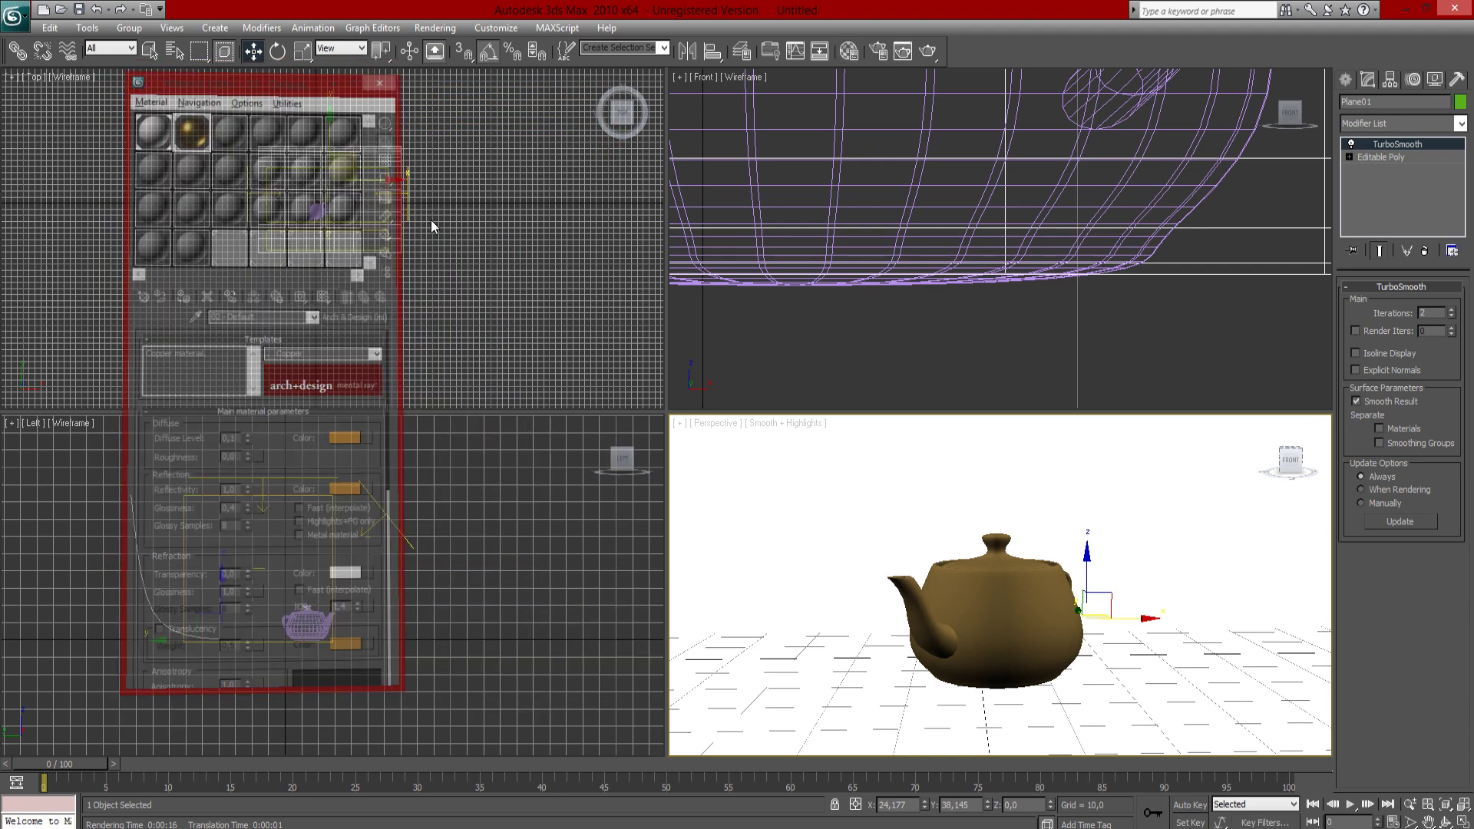
Make the two side sky portals, mr Sky Portal01 and mr Sky Portal02, visible to the renderer.
click(229, 195)
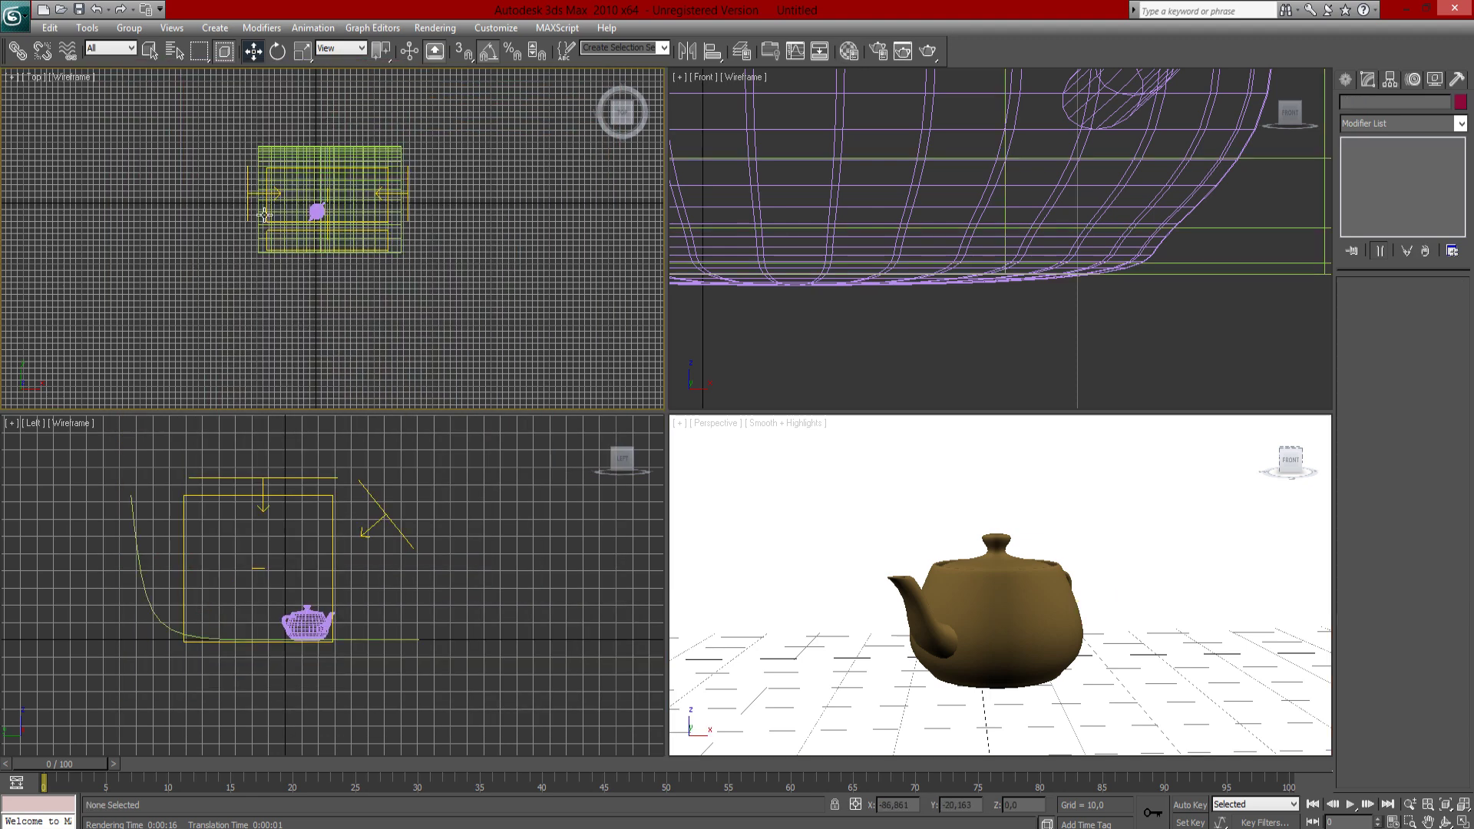
click(249, 198)
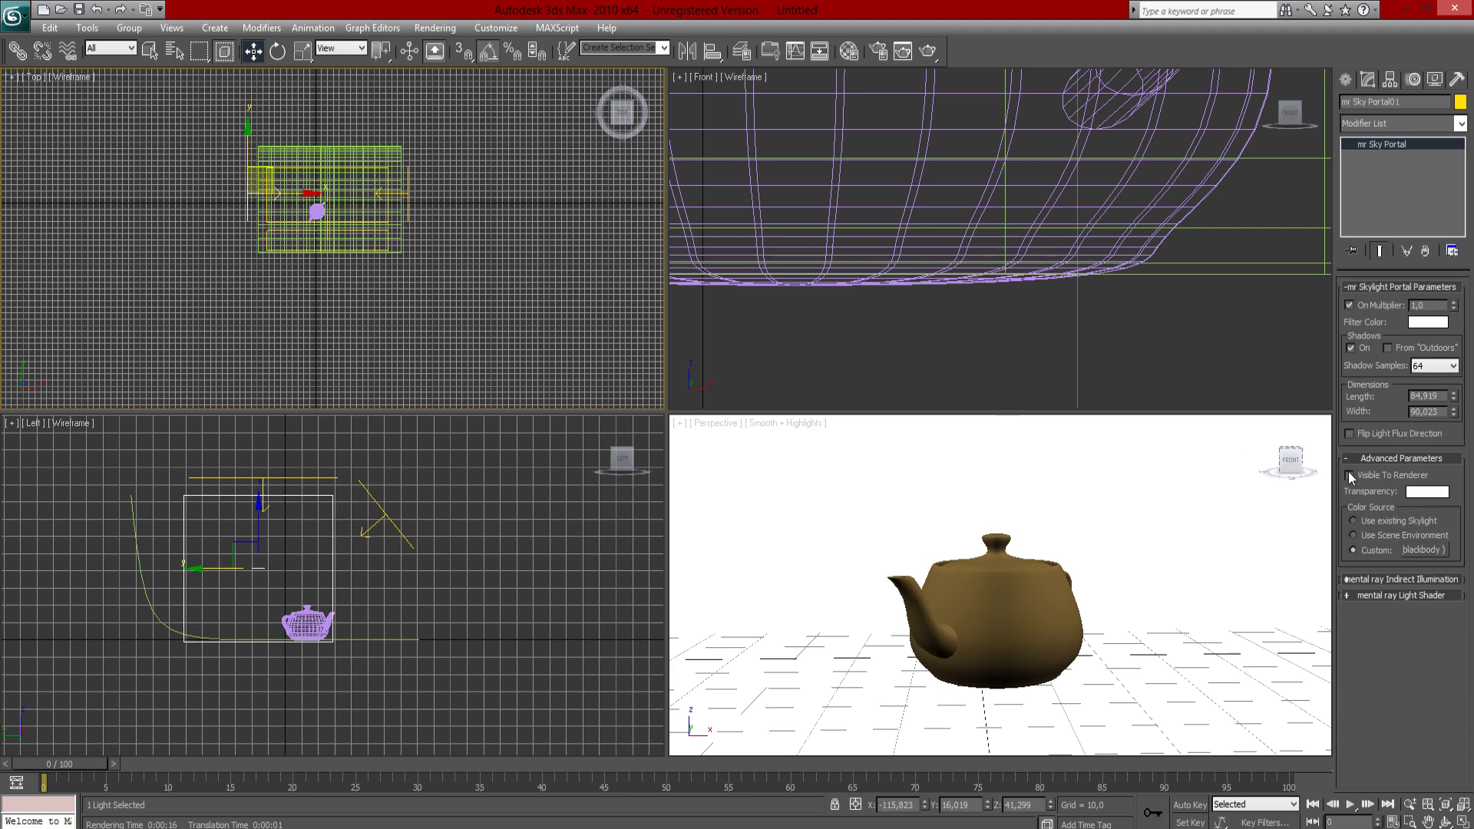
click(1350, 476)
drag(382, 221, 383, 221)
drag(432, 178, 373, 223)
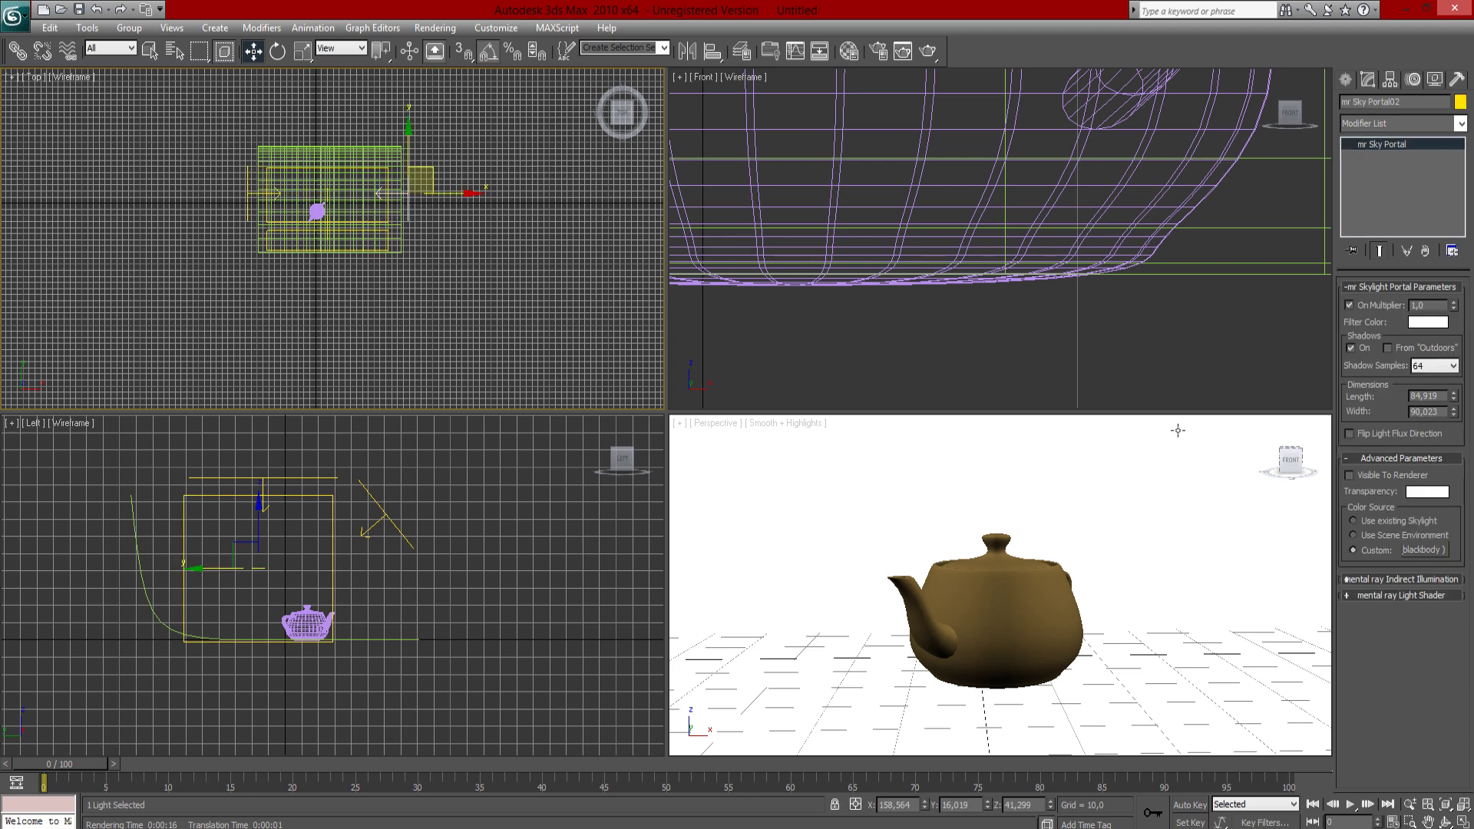
click(1356, 478)
Make the FRONT portal and the overhead mr Sky Portal03 visible to the renderer, then clear the selection.
drag(433, 495, 412, 565)
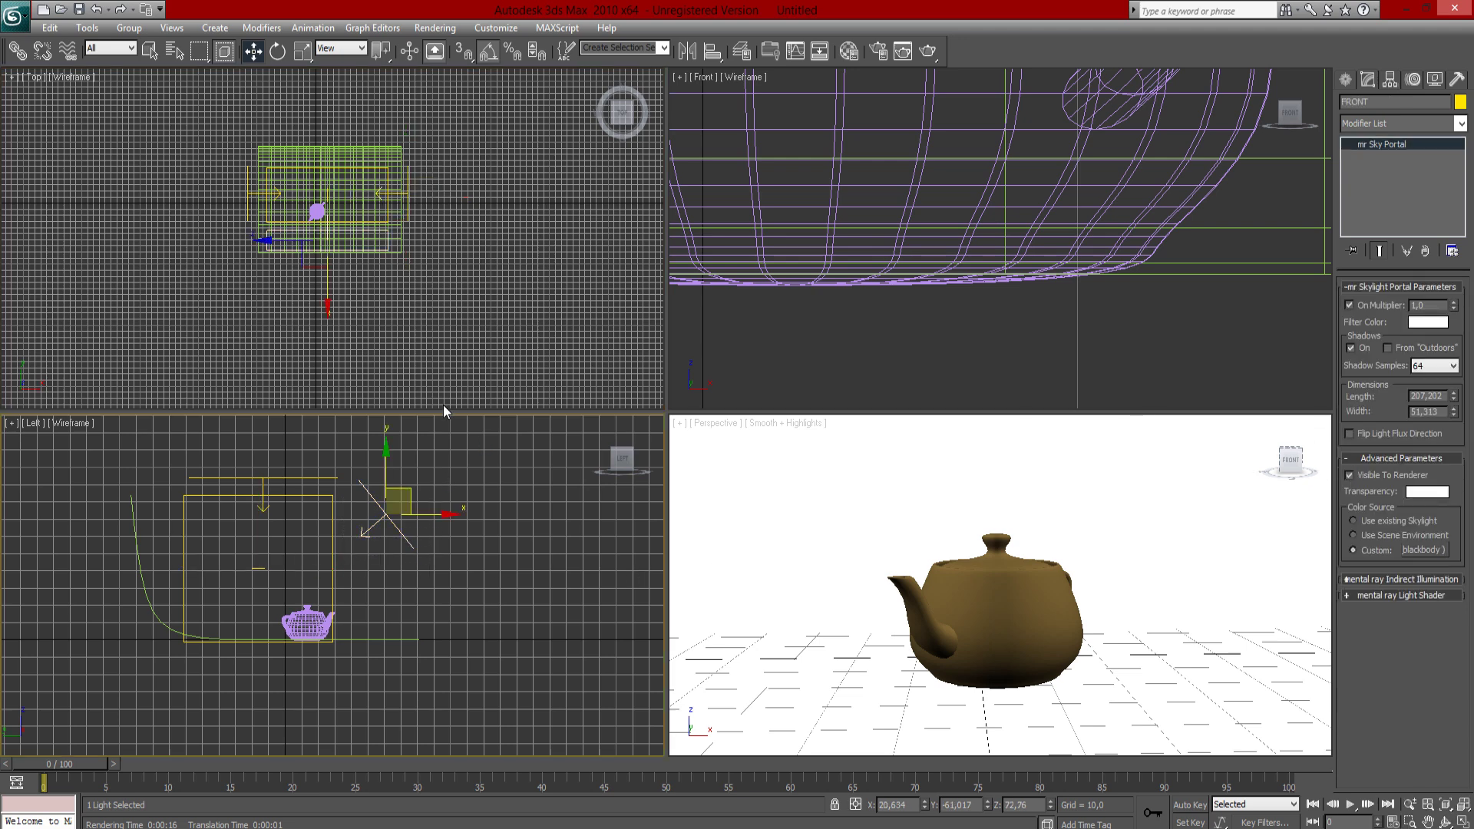
drag(251, 497, 288, 552)
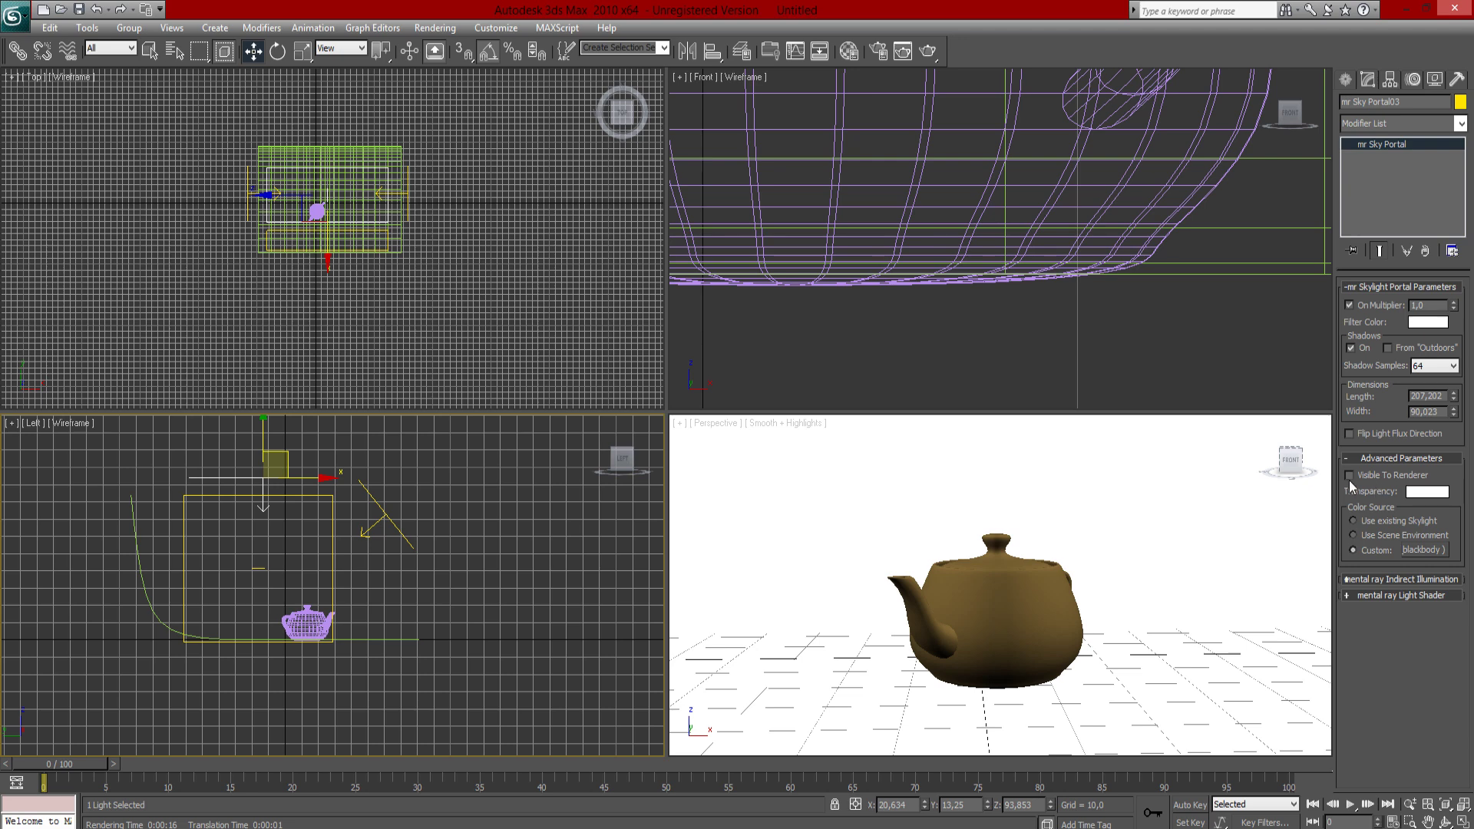
click(589, 516)
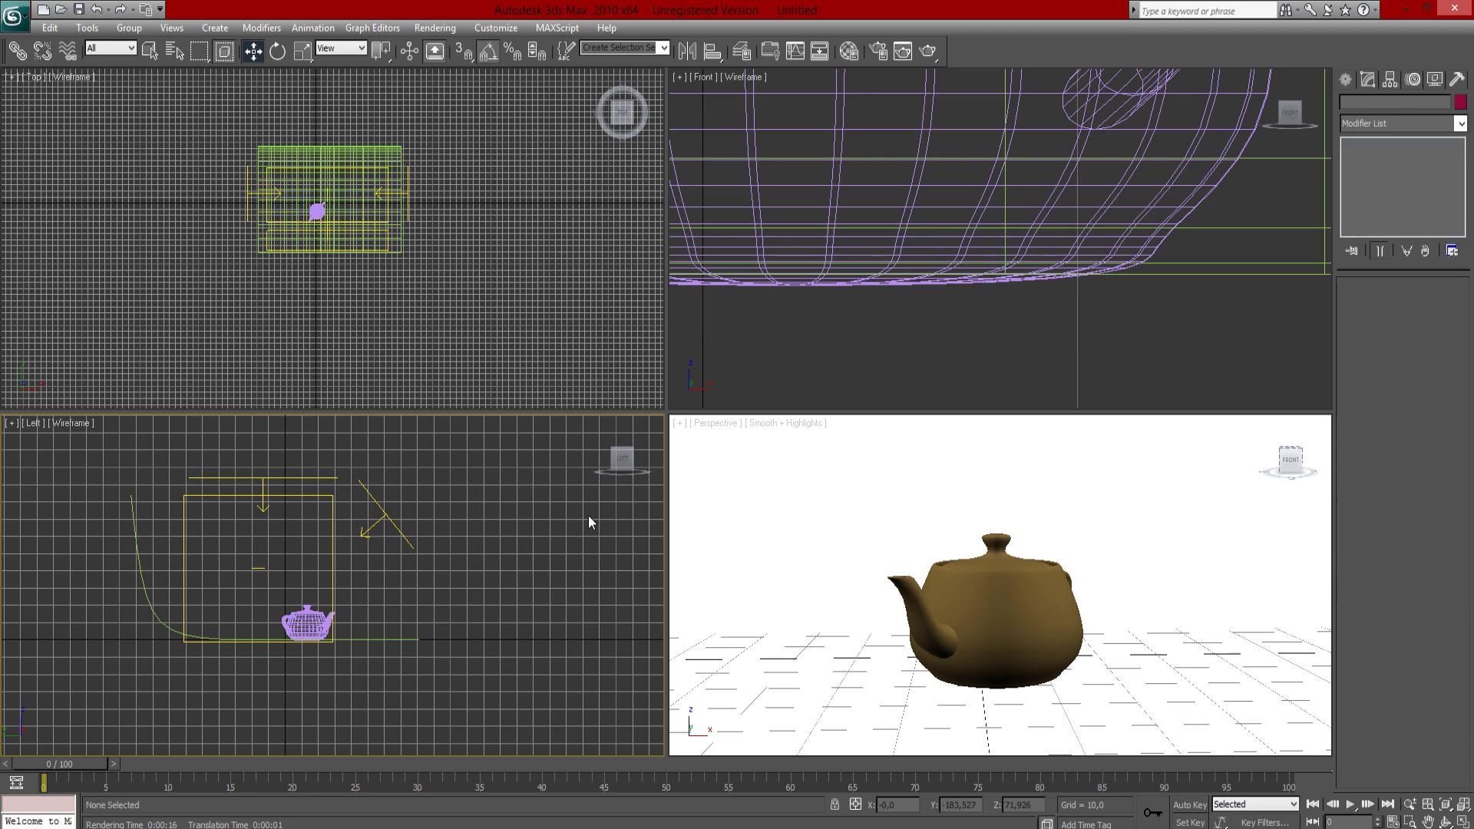
Test-render the Perspective view with the visible portals reflected in the copper teapot and close the frame.
key(shift+q)
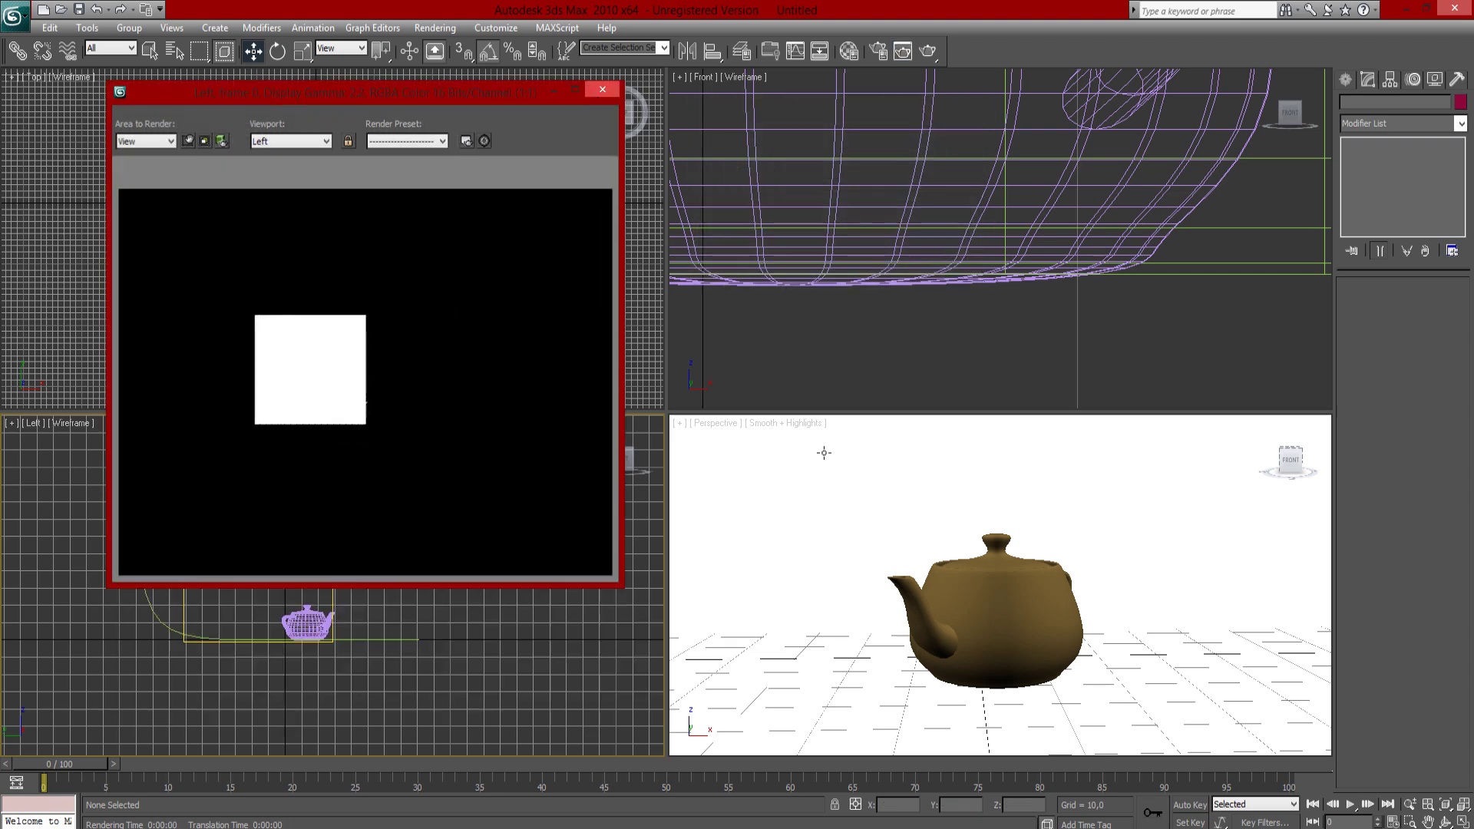
click(875, 567)
key(shift+q)
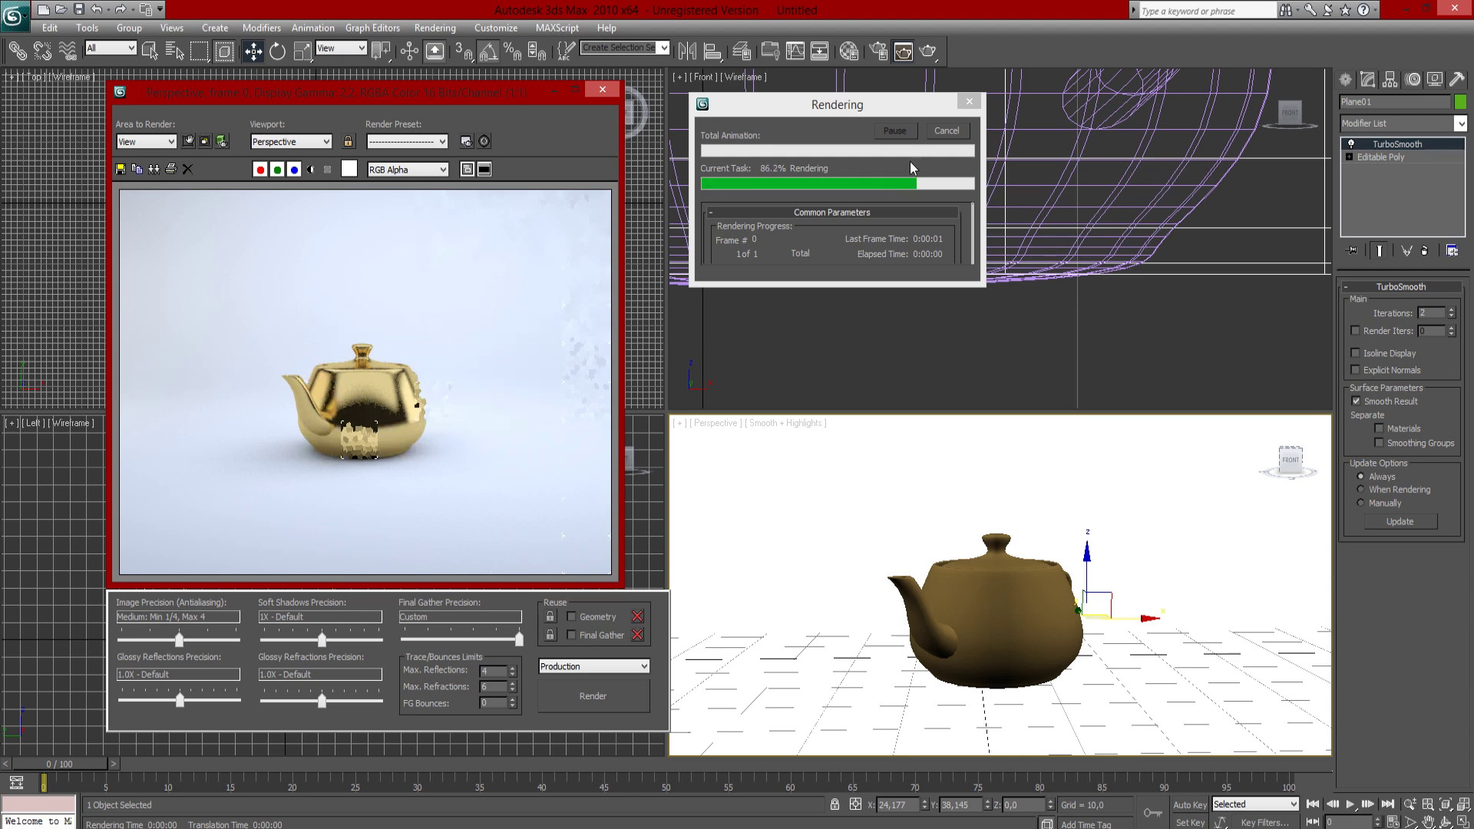
click(611, 93)
Set the copper material's reflection glossy samples to 64 and test-render the Perspective view, inspecting the teapot up close.
key(m)
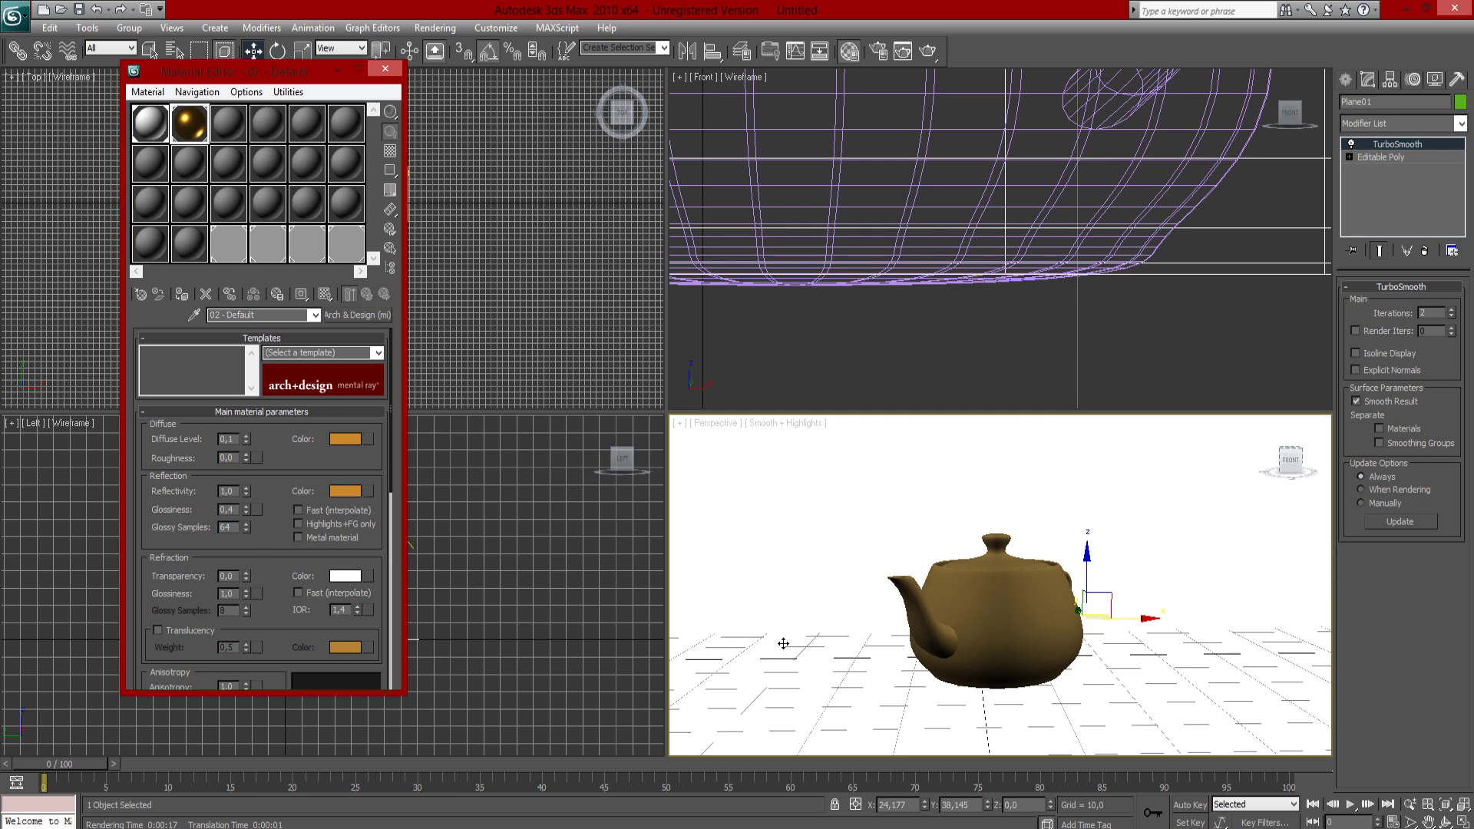
key(shift+q)
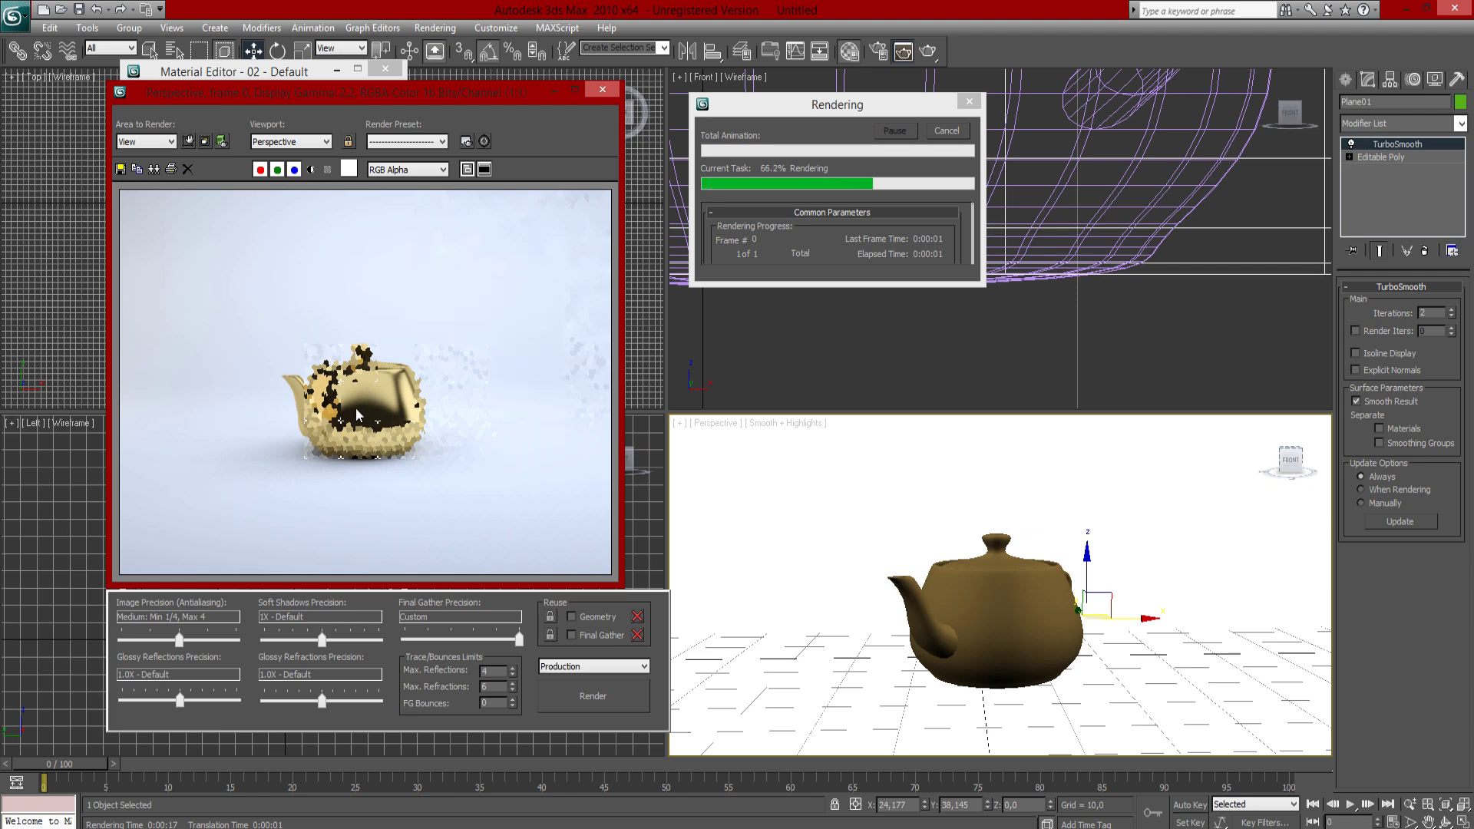
scroll(356, 408, up, 1)
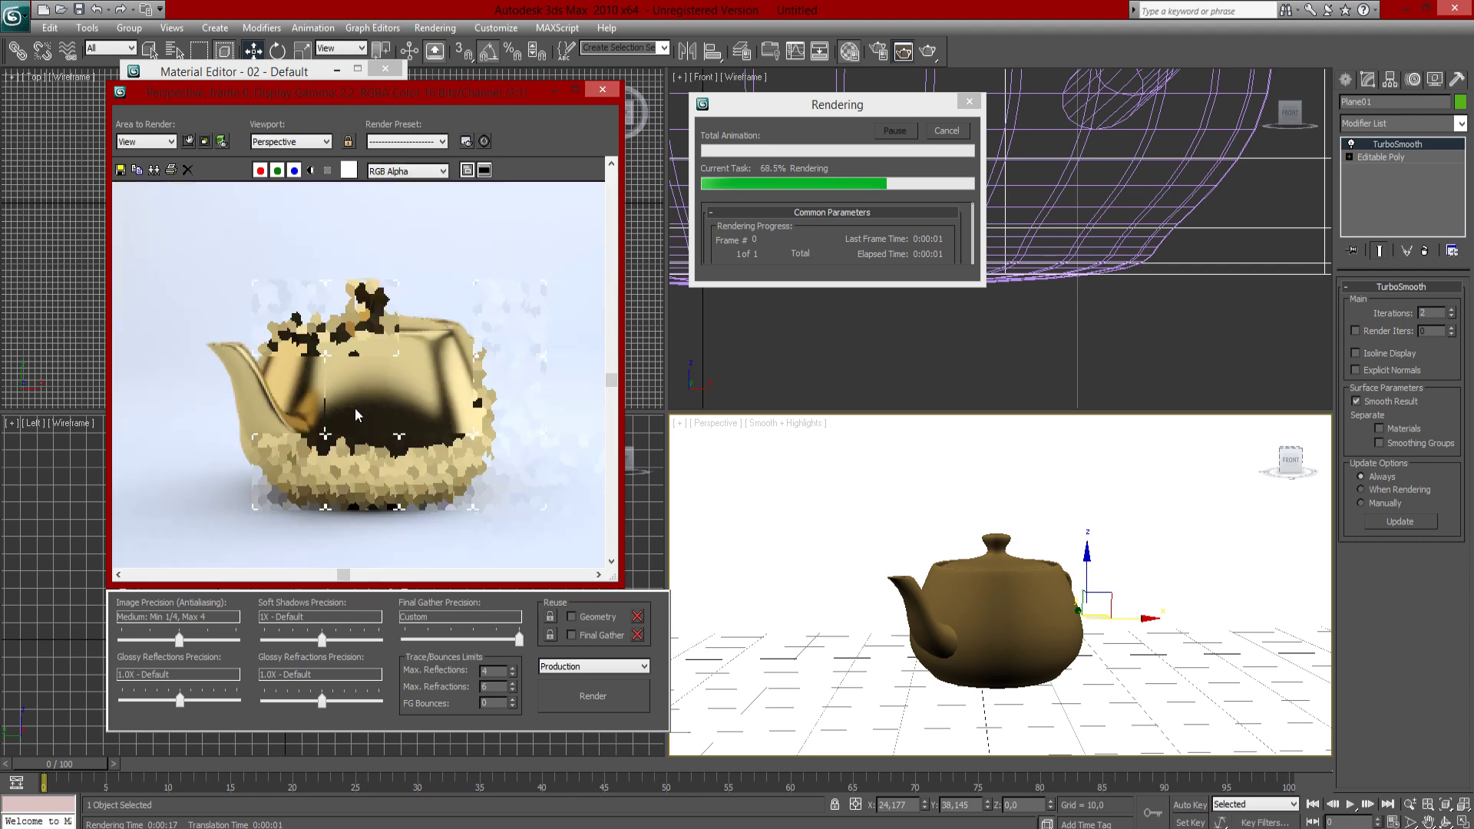
scroll(355, 414, down, 1)
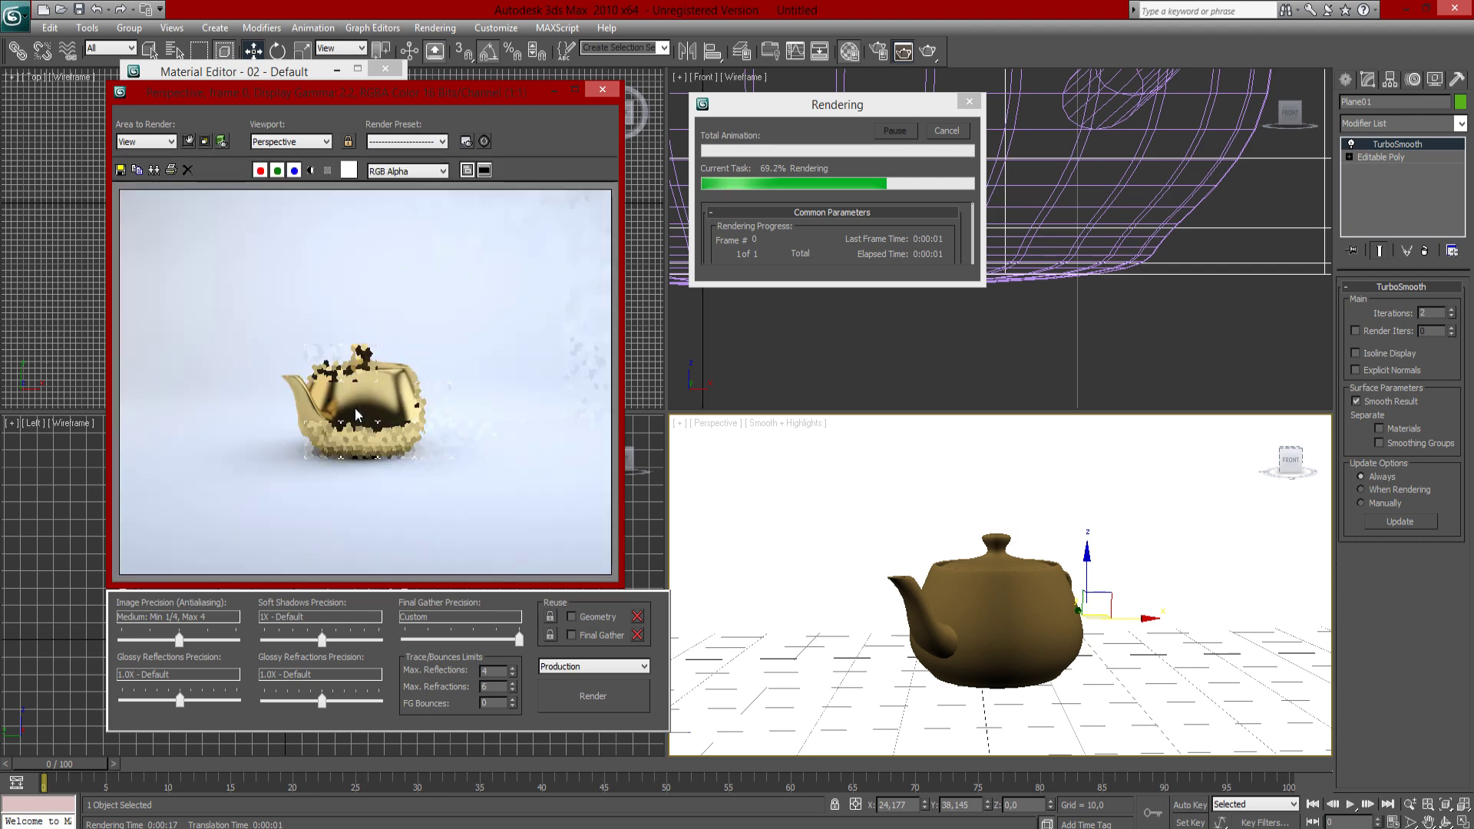